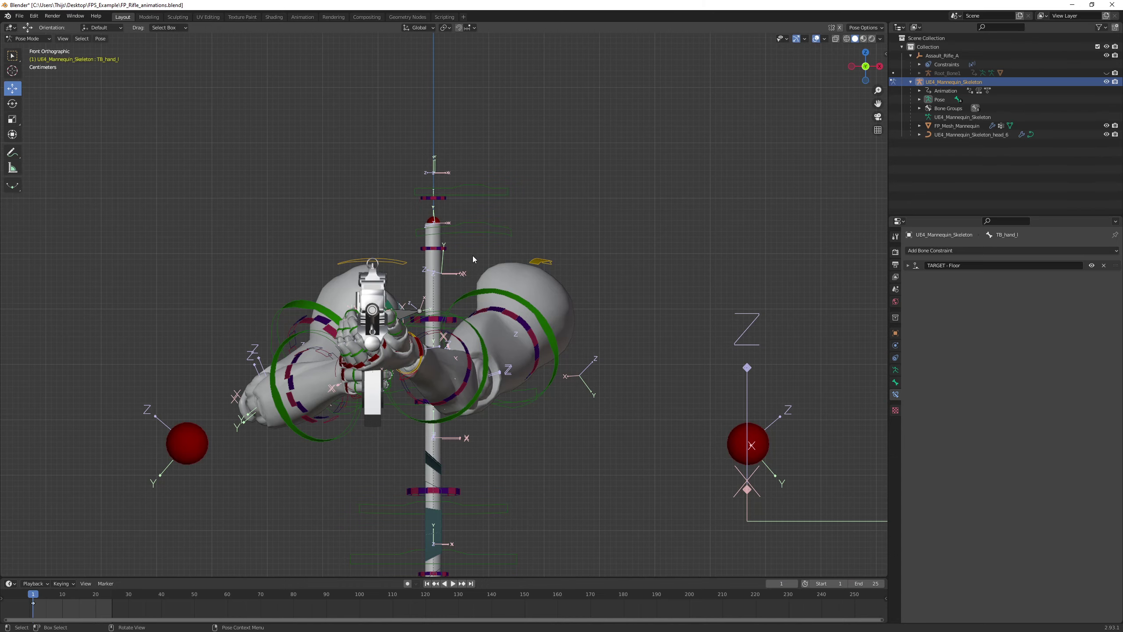
Rotate both hand target bones, TB_hand_l and TB_hand_r, in front view to tilt the rifle toward the character's right side
click(422, 357)
middle_drag(356, 383, 422, 392)
middle_drag(300, 370, 358, 398)
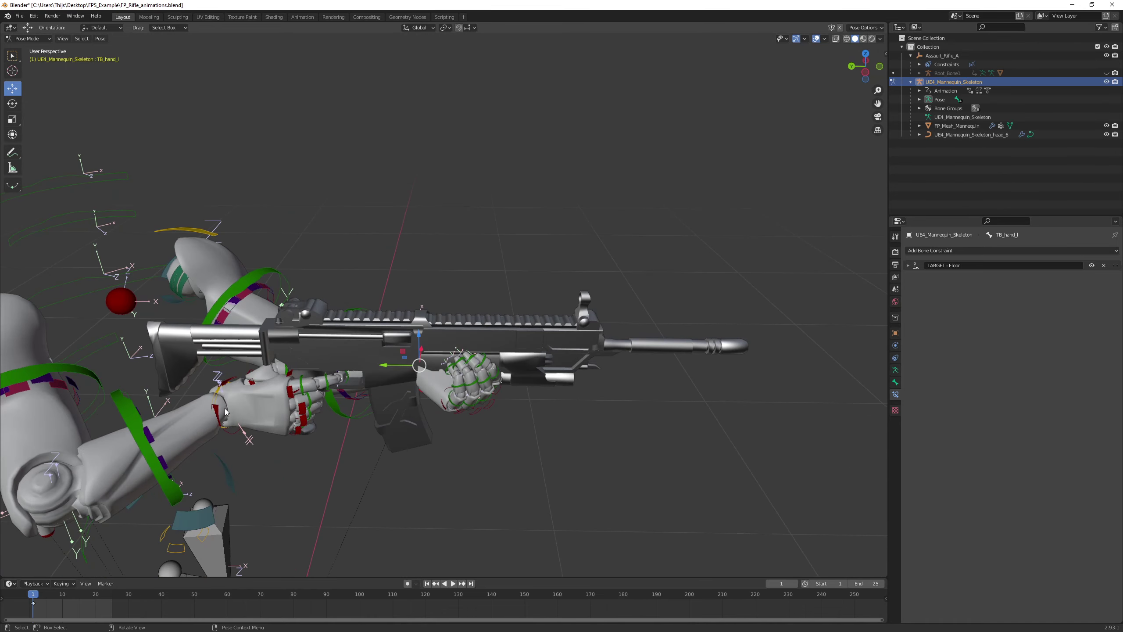
shift+click(218, 412)
middle_drag(222, 409, 582, 187)
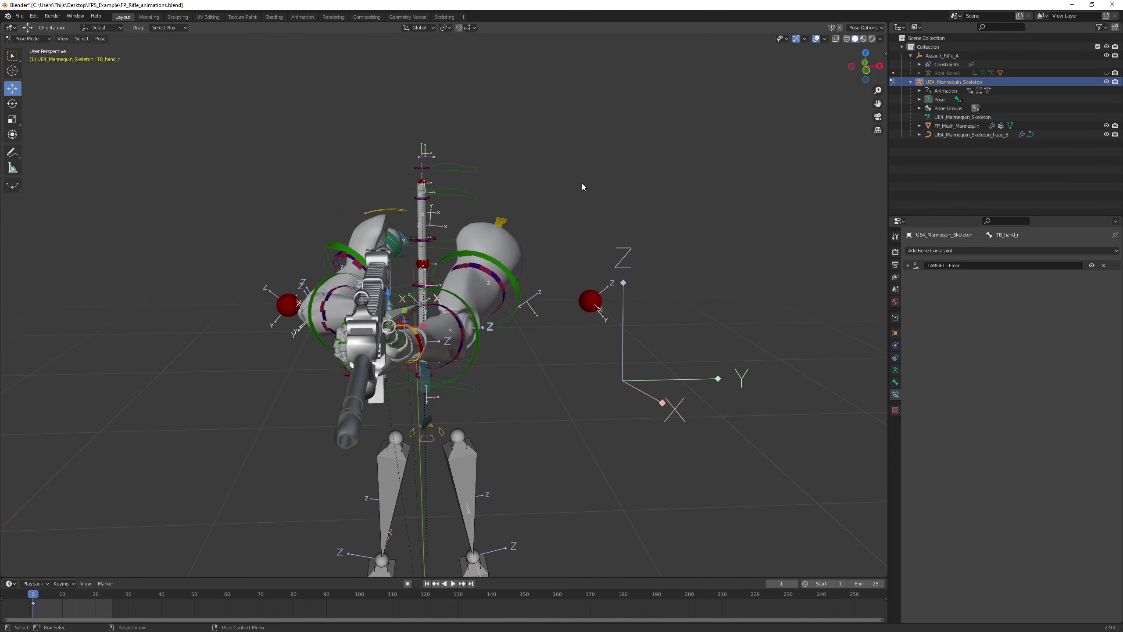
click(867, 71)
key(shift+space)
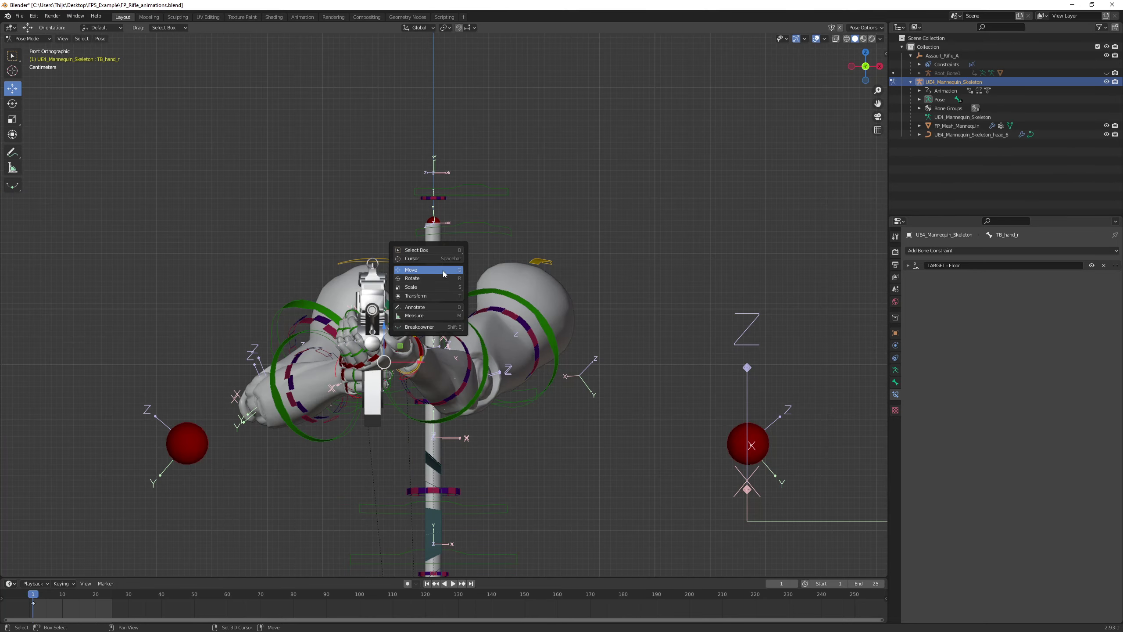
click(429, 277)
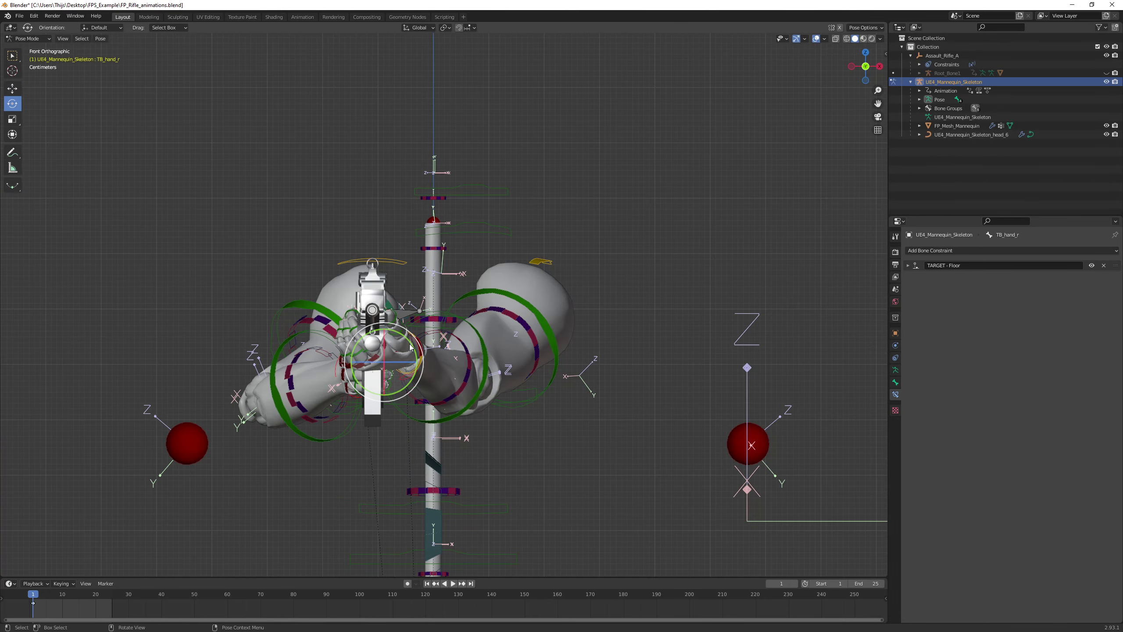
key(r)
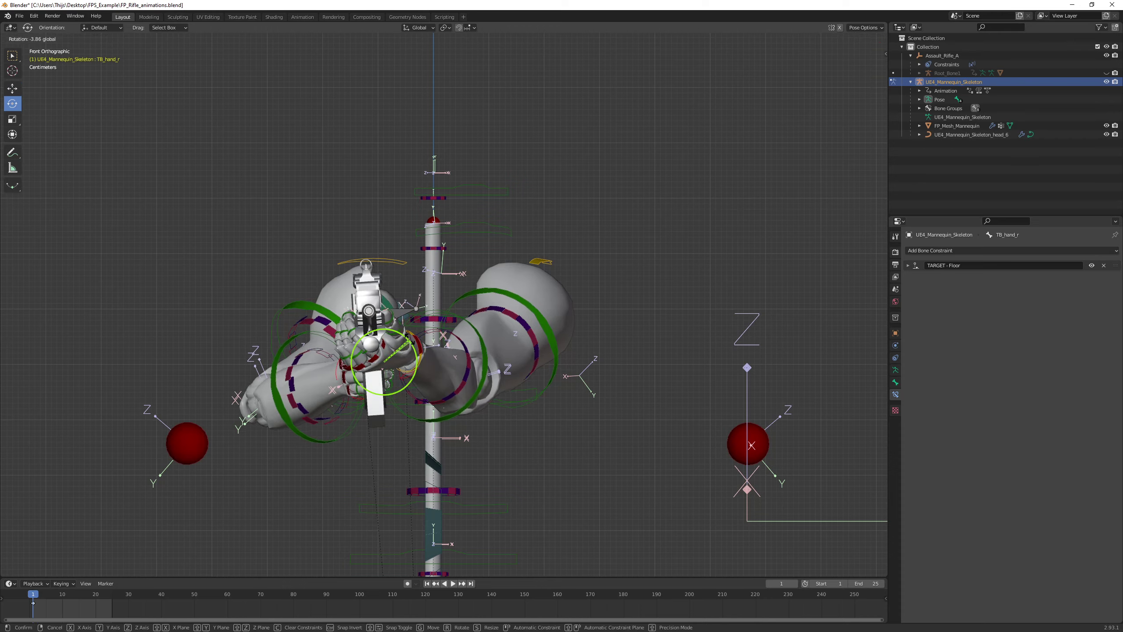
right_click(410, 343)
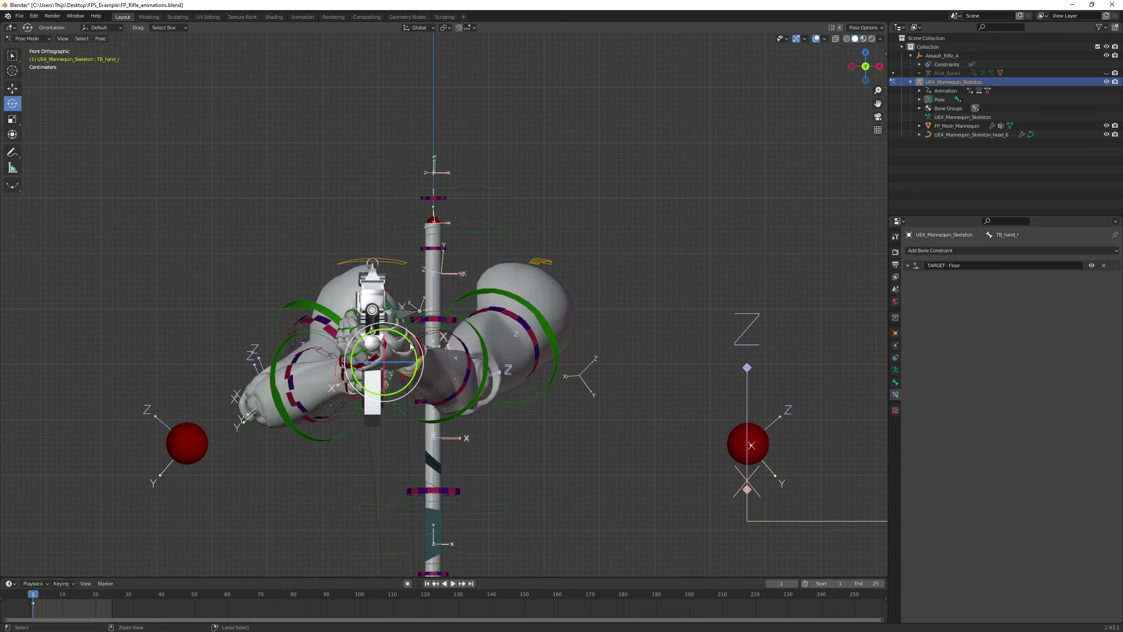
drag(410, 343, 409, 341)
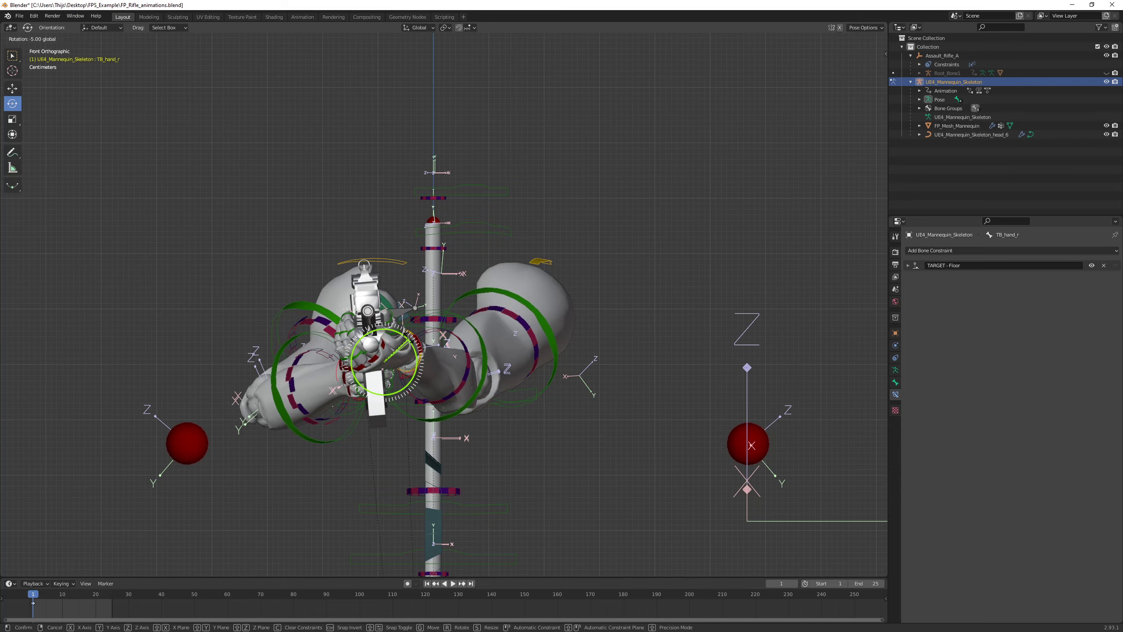
drag(409, 341, 410, 341)
Move both hand target bones slightly along the global X axis toward the character's right side
key(shift+space)
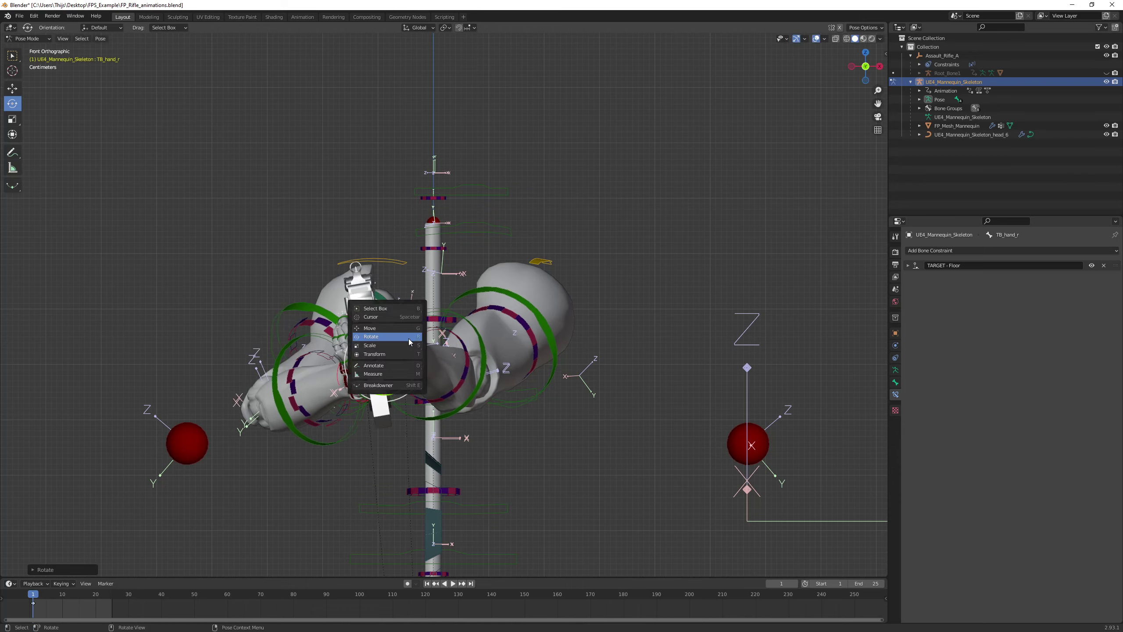
click(405, 328)
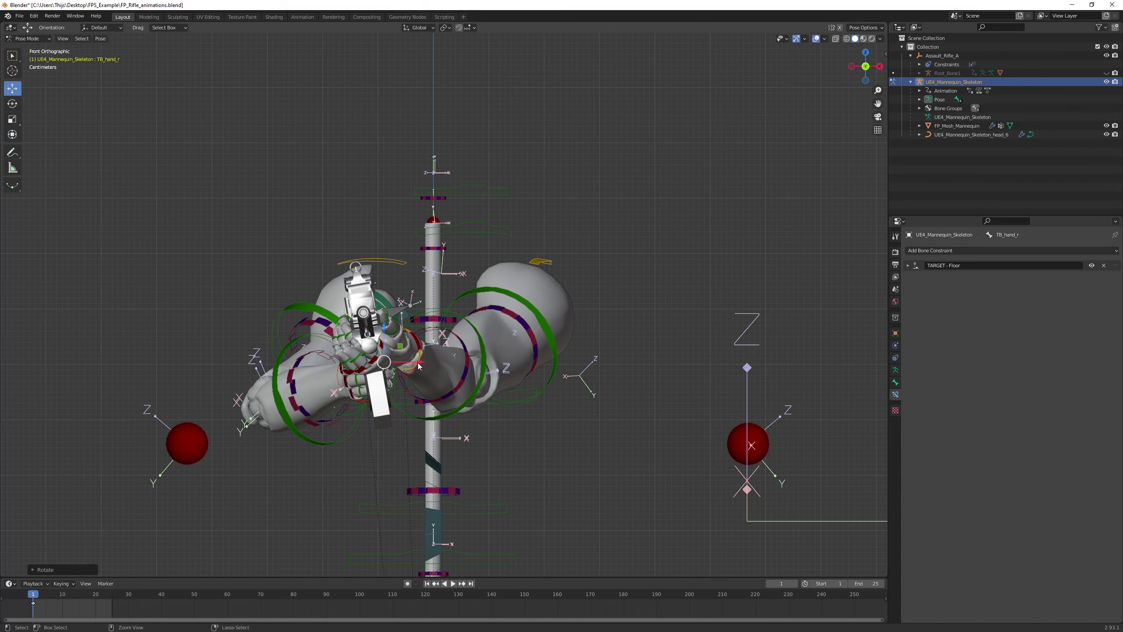
drag(419, 365, 413, 363)
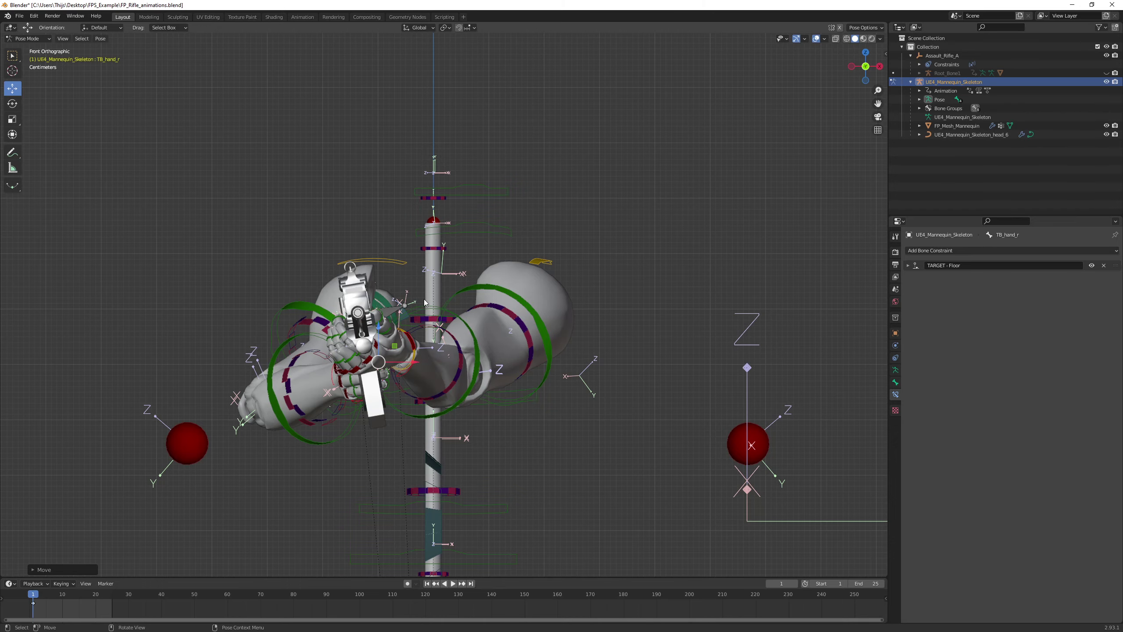
middle_drag(427, 316, 442, 350)
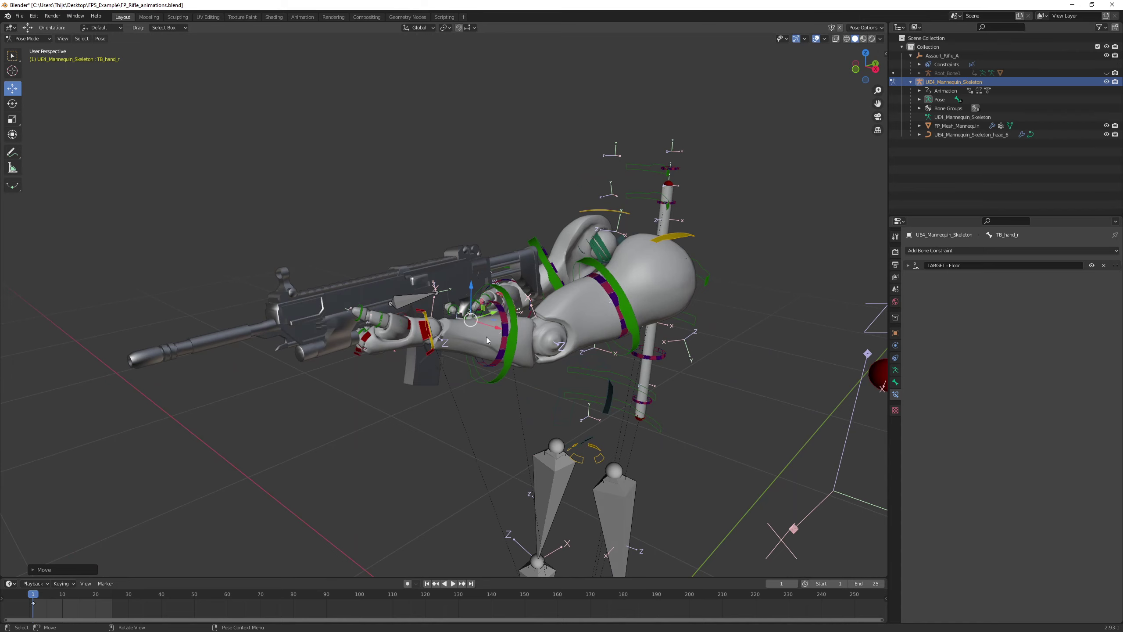
right_click(430, 434)
key(Escape)
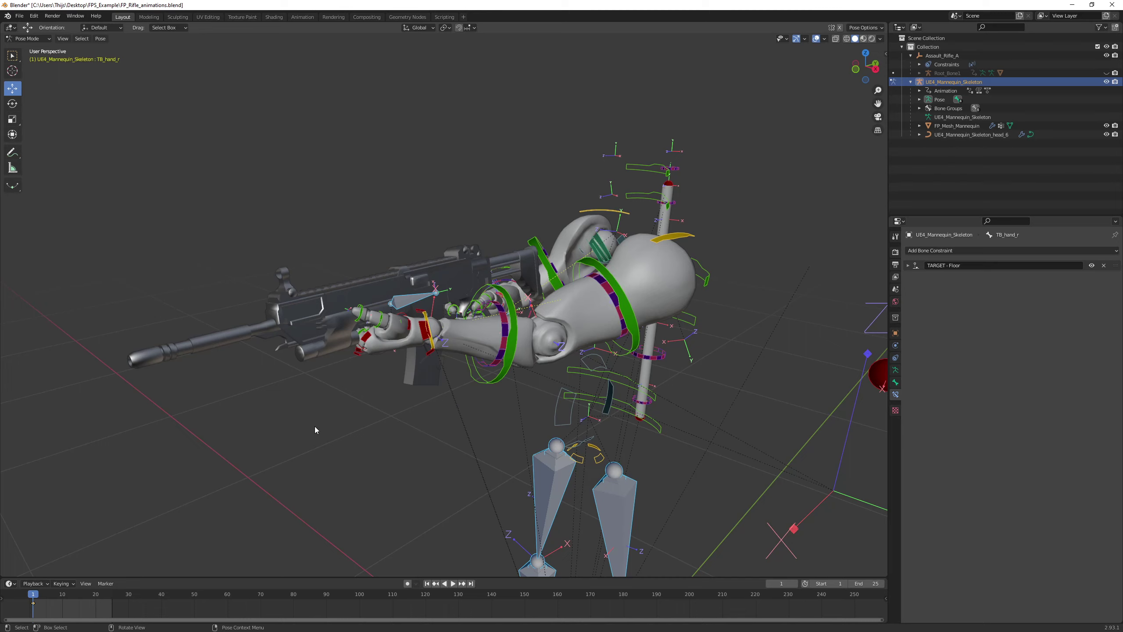
middle_drag(393, 416, 418, 413)
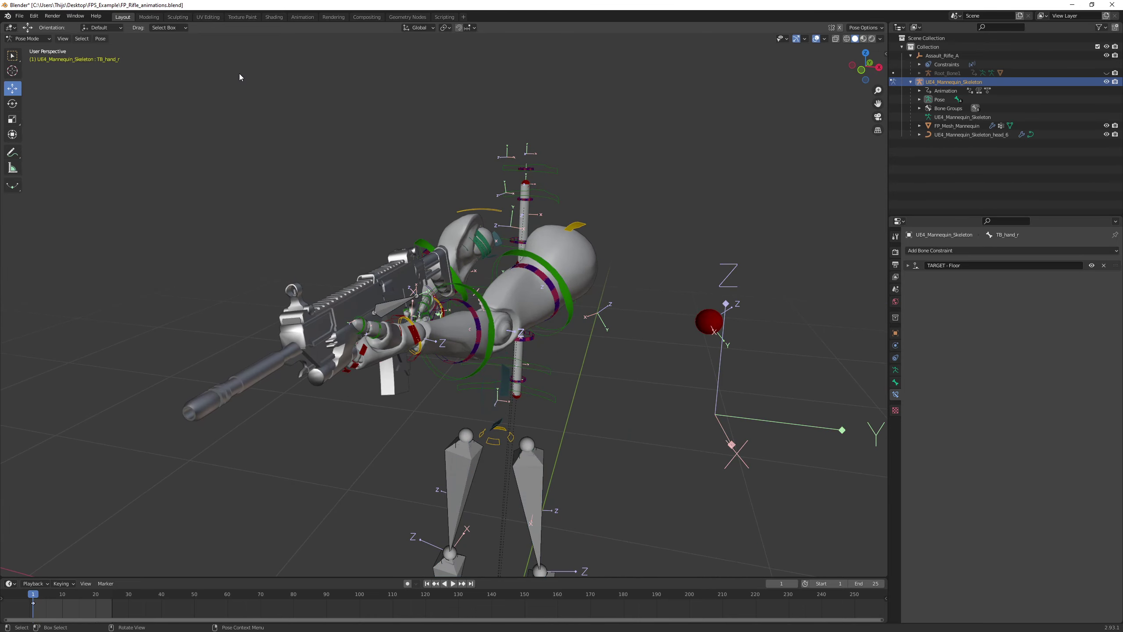
Load the FP_Rifle_Pose action in the Animation workspace and duplicate it as a new action
click(307, 19)
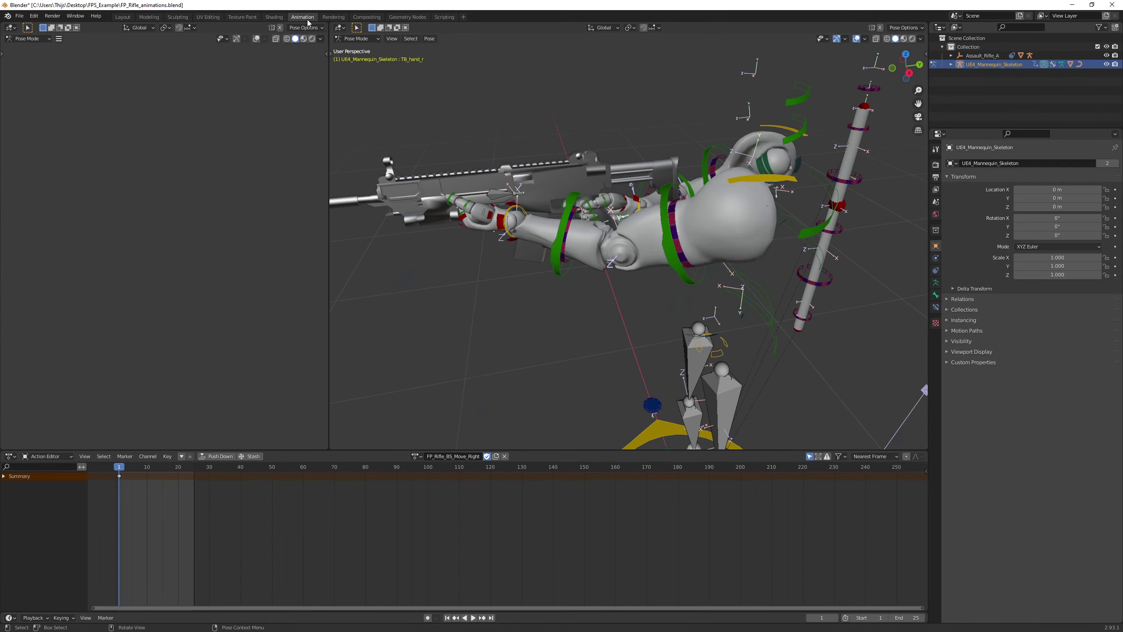
click(417, 456)
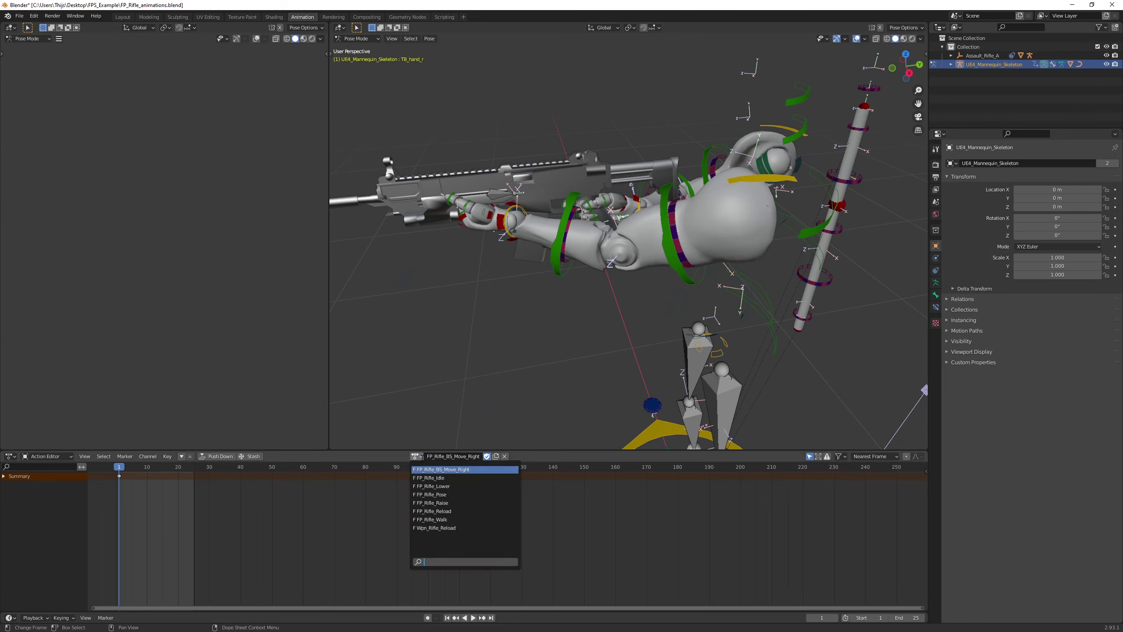
click(438, 494)
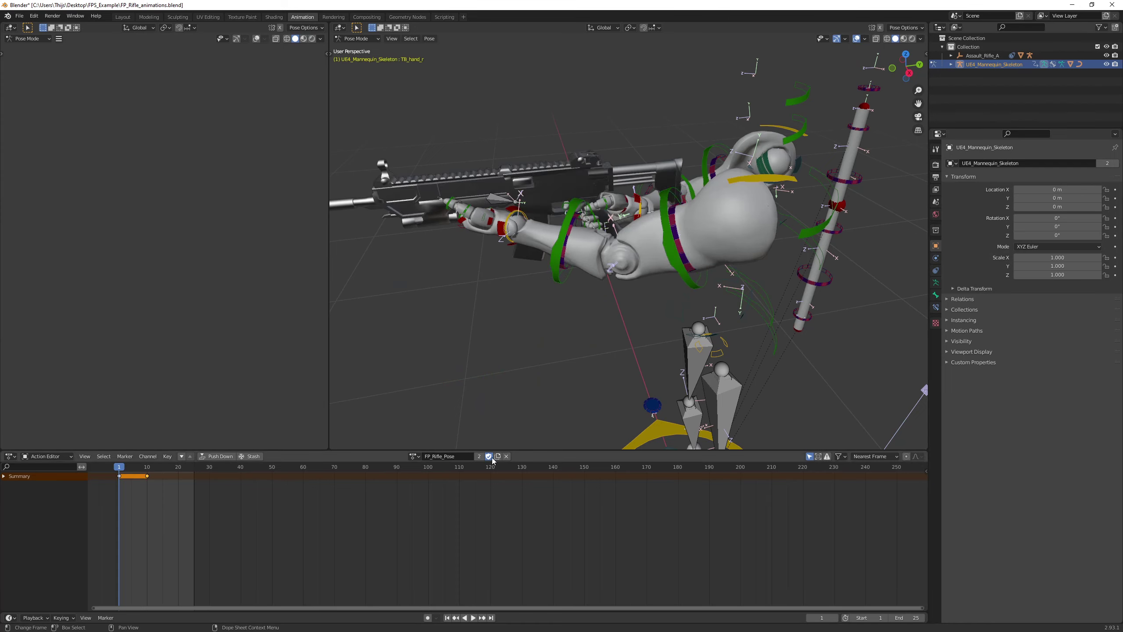
click(498, 456)
Rename the duplicated action FP_Rifle_BS_Move_Left and protect it with a fake user
double_click(460, 456)
drag(449, 457, 470, 456)
text(BS_Mov)
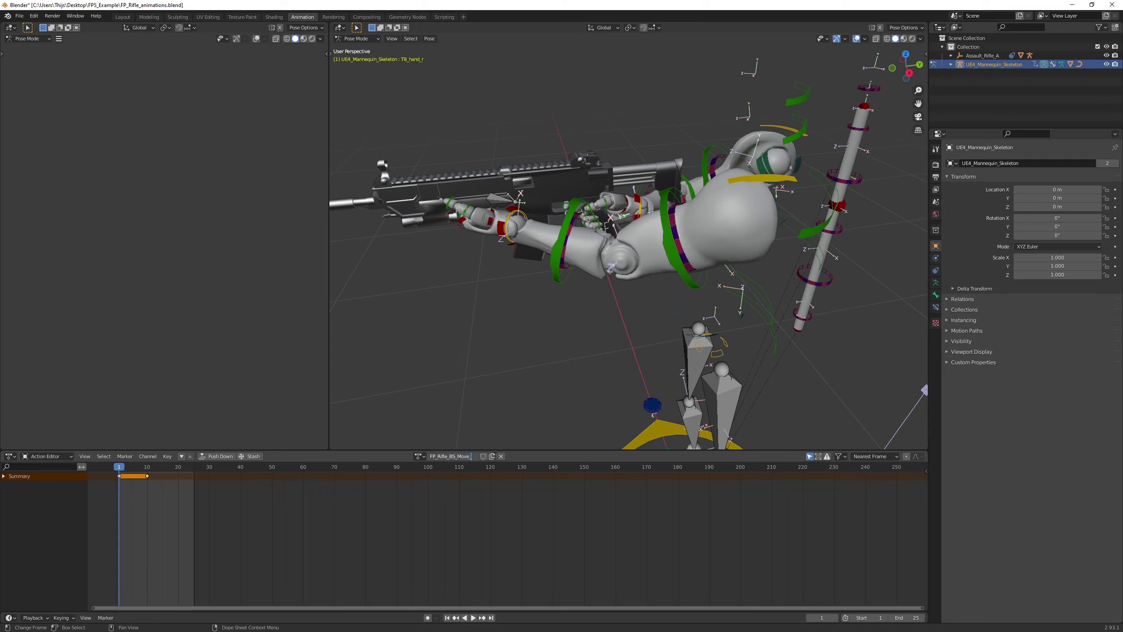
text(e_Left)
key(Return)
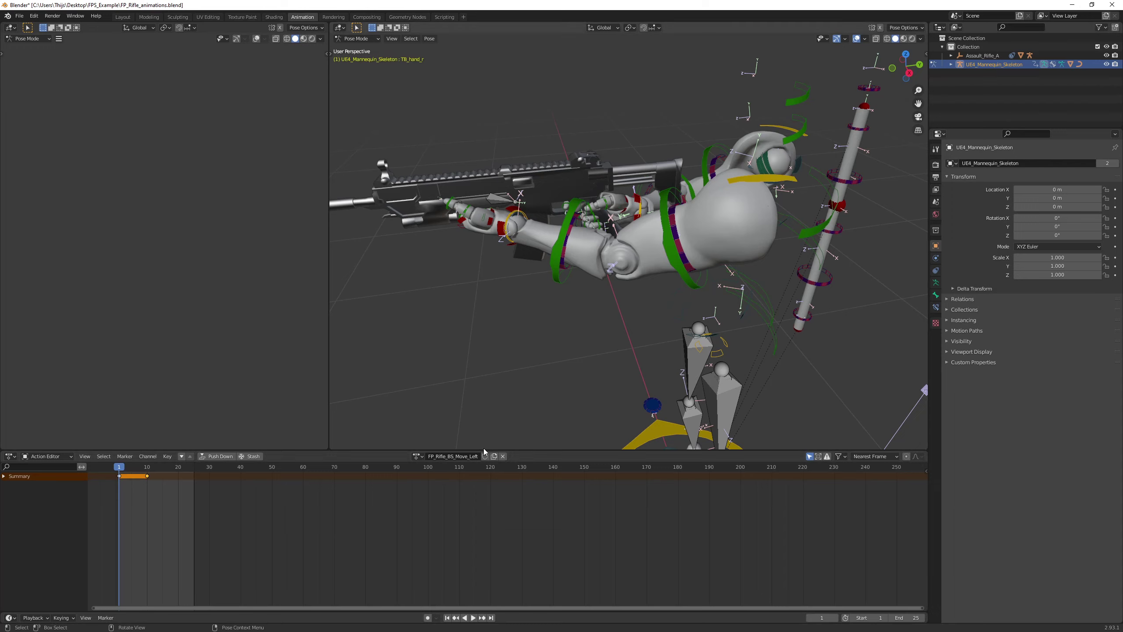
click(485, 457)
Delete the keyframes at frame 10 for all bones in the FP_Rifle_BS_Move_Left action
key(a)
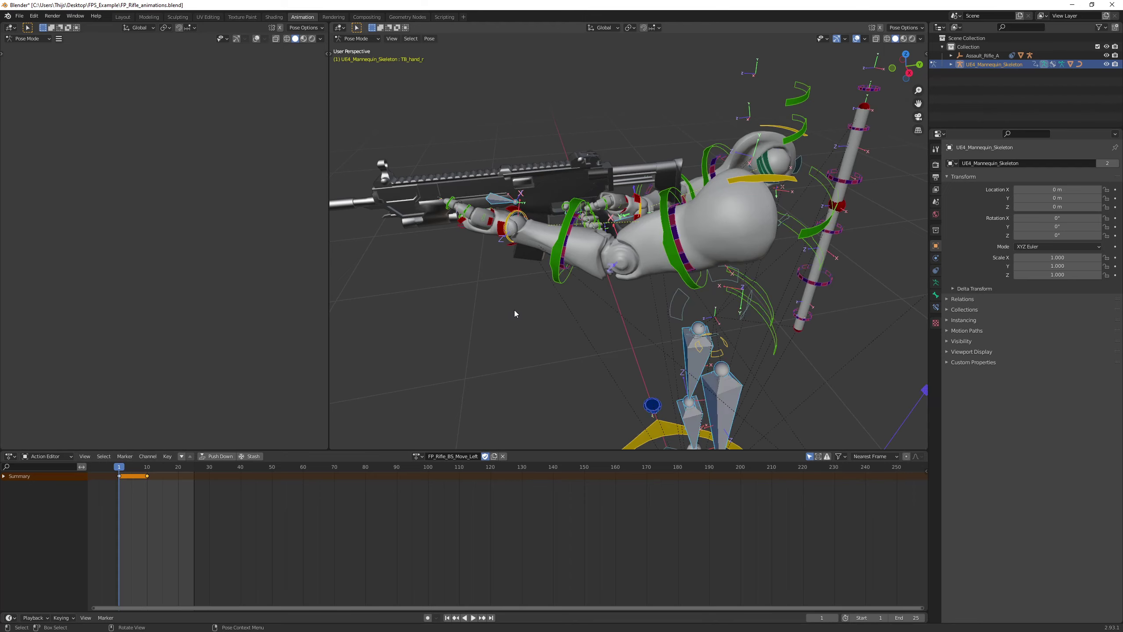
drag(134, 492, 164, 475)
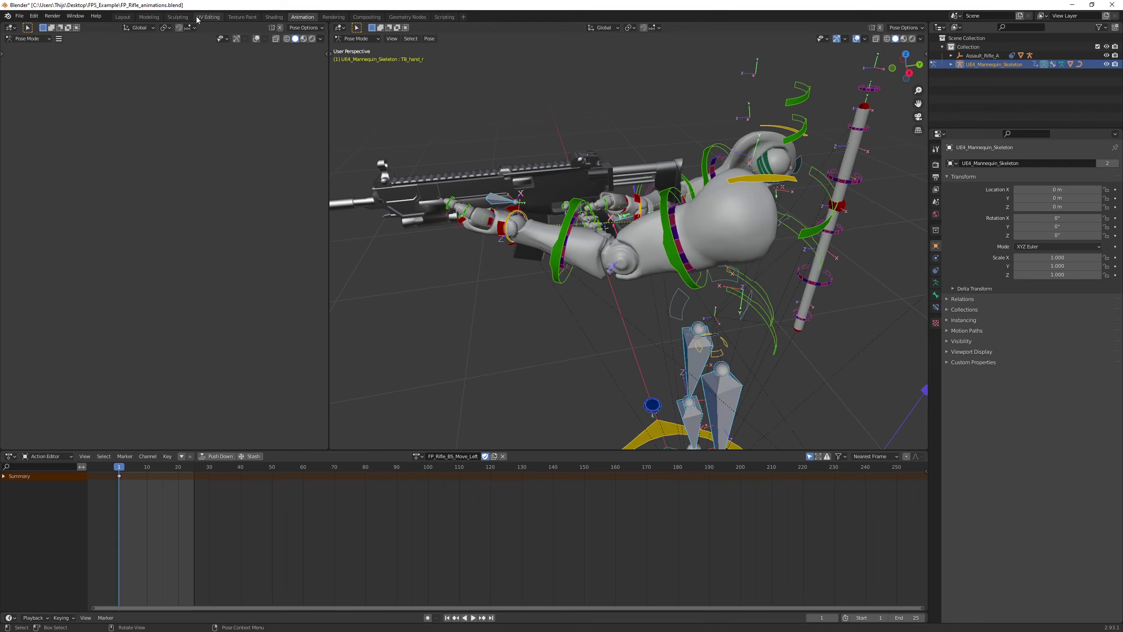
Return to the Layout workspace and put UE4_Mannequin_Skeleton in Pose Mode
click(123, 17)
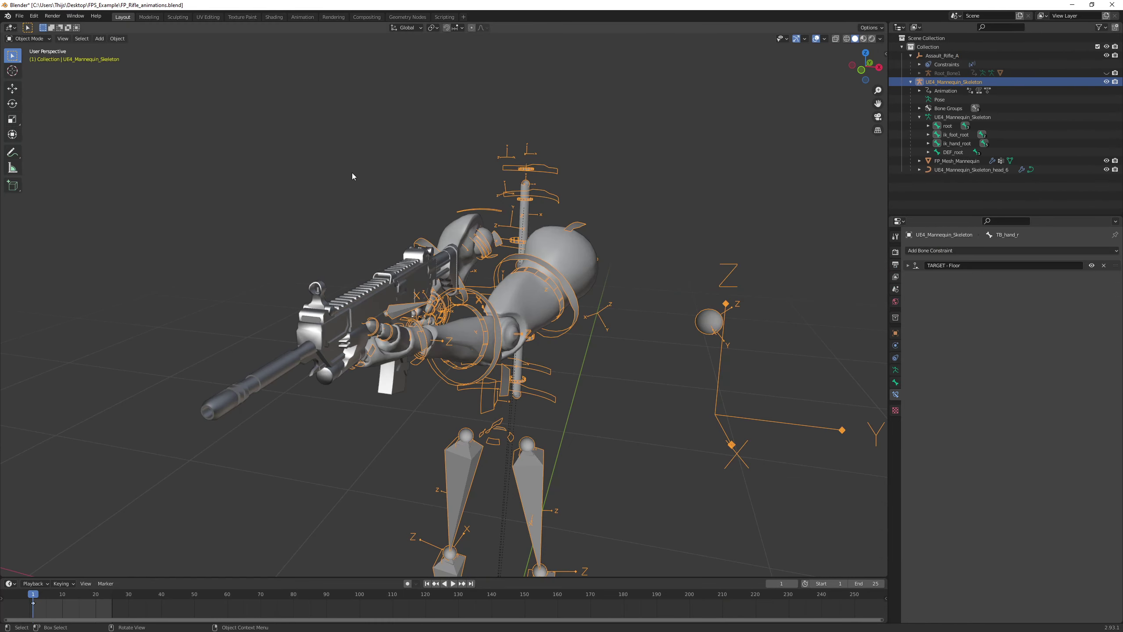
click(22, 39)
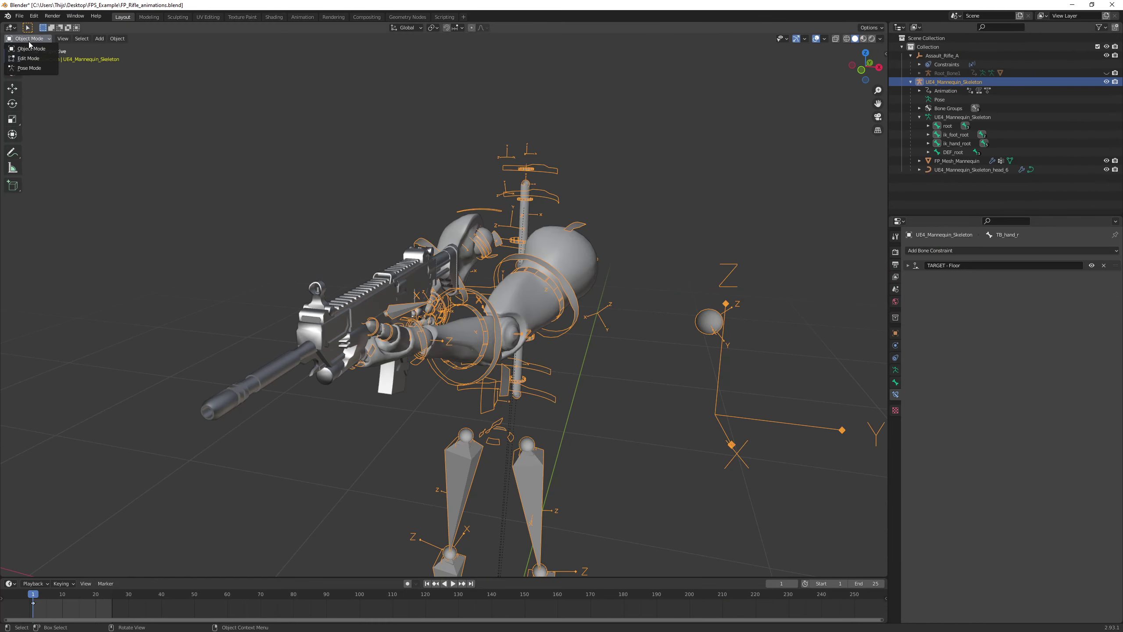
click(42, 69)
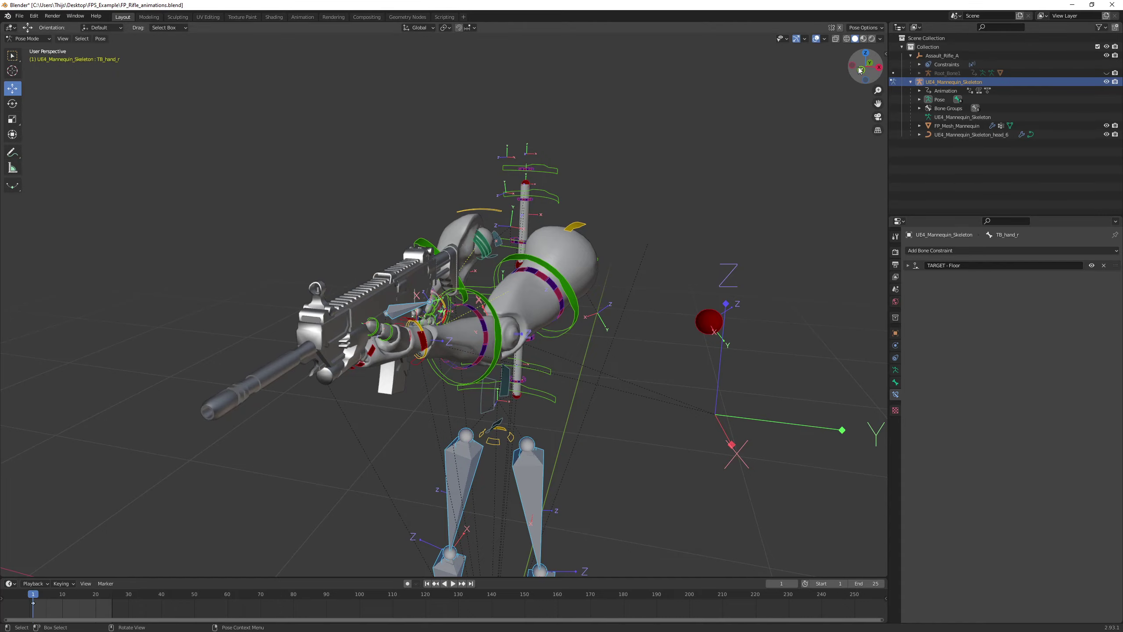
Rotate both hand target bones in front view to tilt the rifle toward the character's left side
middle_drag(503, 275, 462, 280)
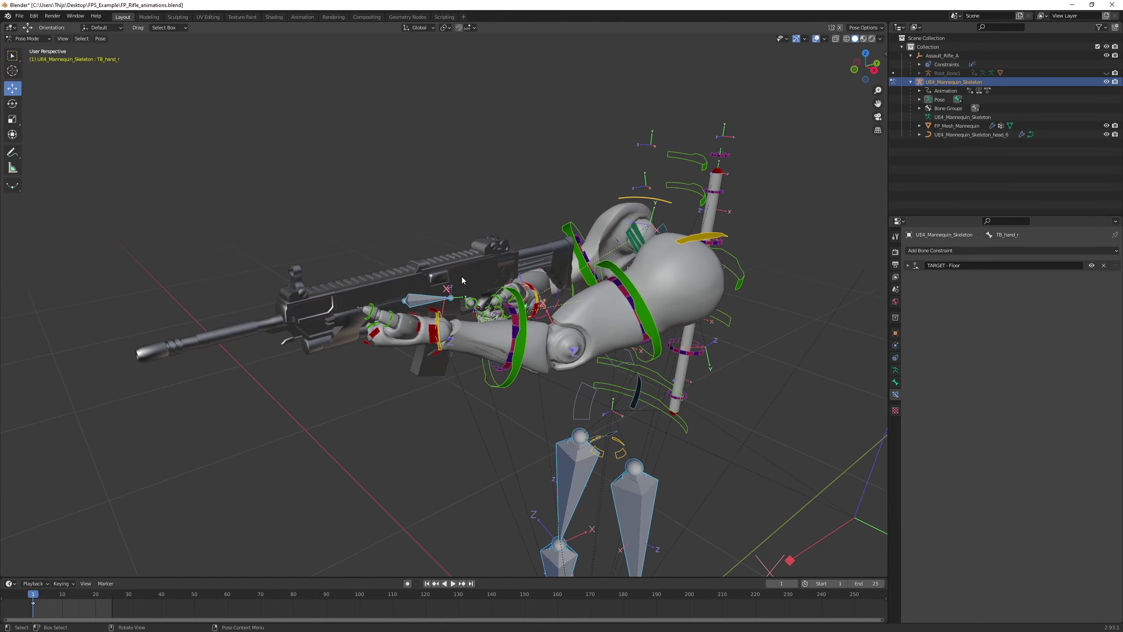
click(437, 327)
middle_drag(438, 325, 300, 314)
shift+click(238, 444)
click(866, 69)
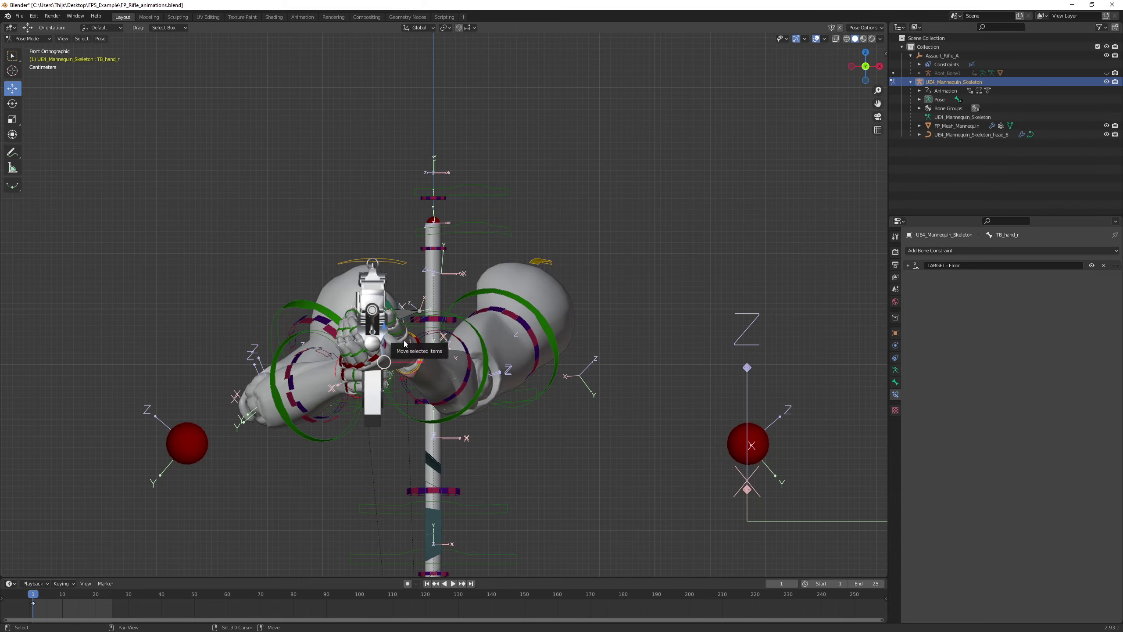
key(shift+space)
click(386, 352)
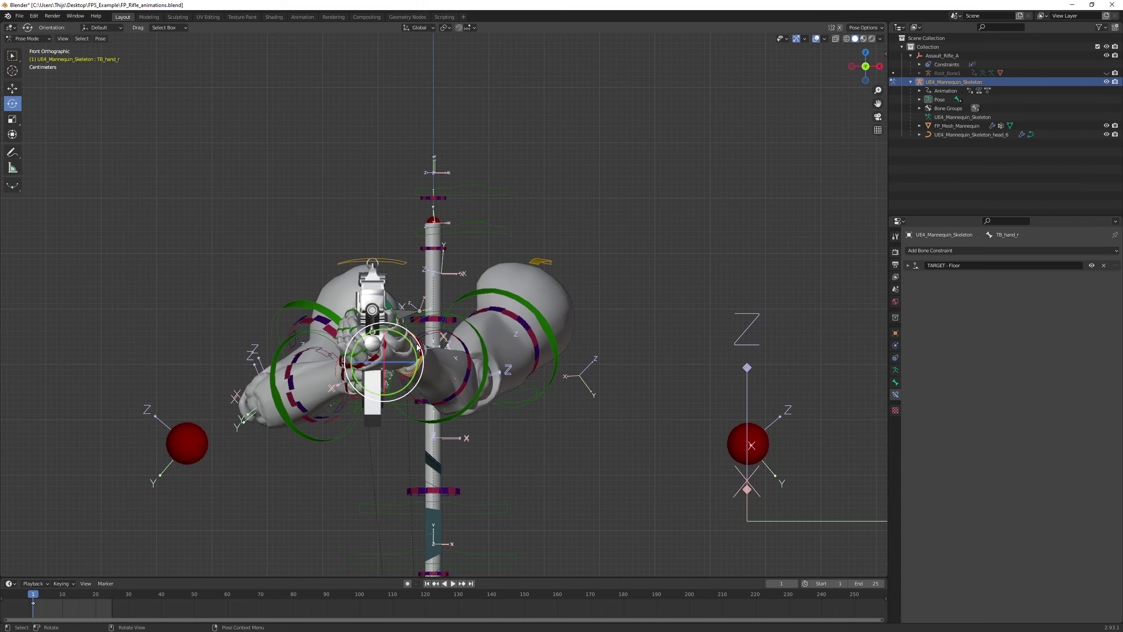
drag(413, 348, 416, 353)
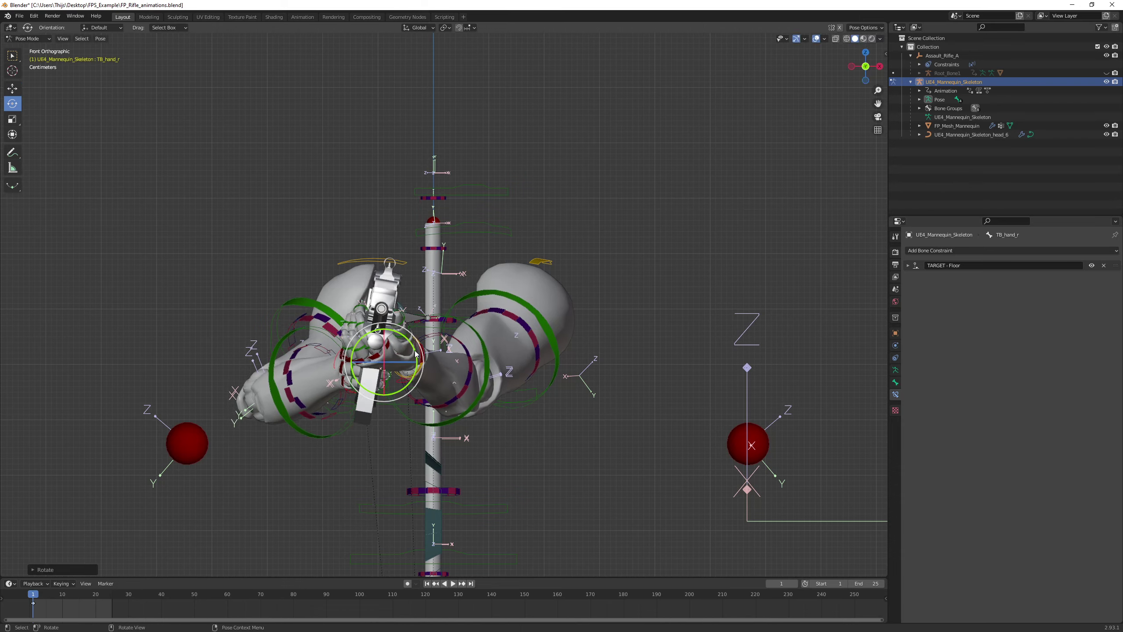
Move both hand target bones slightly along the global X axis toward the character's left side
key(shift+space)
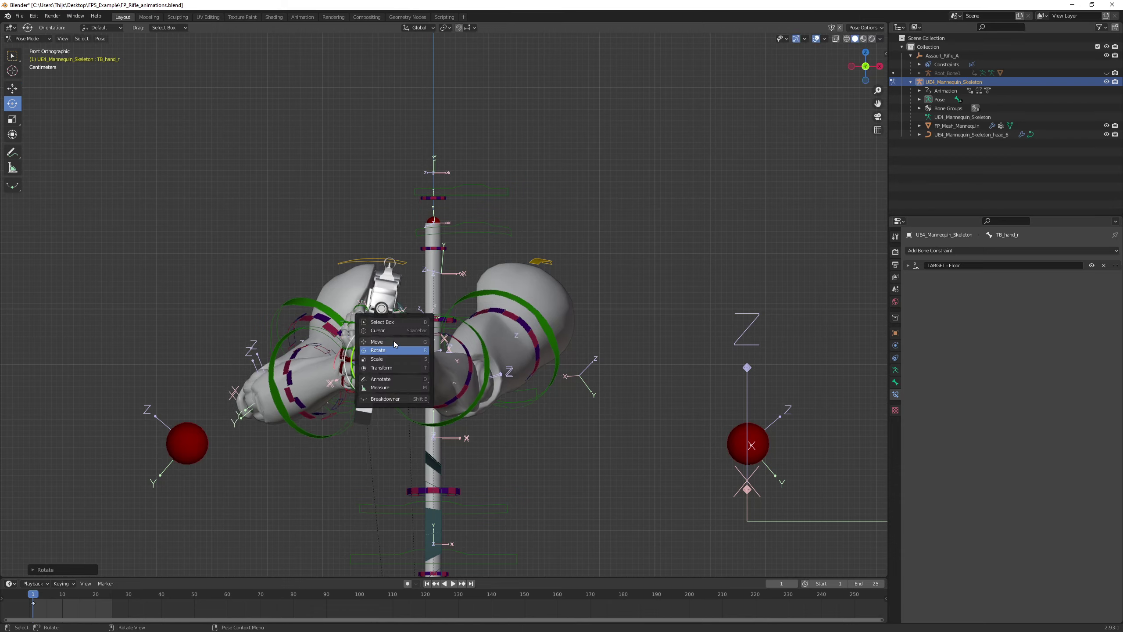
click(393, 340)
drag(421, 363, 426, 363)
middle_drag(450, 324, 473, 269)
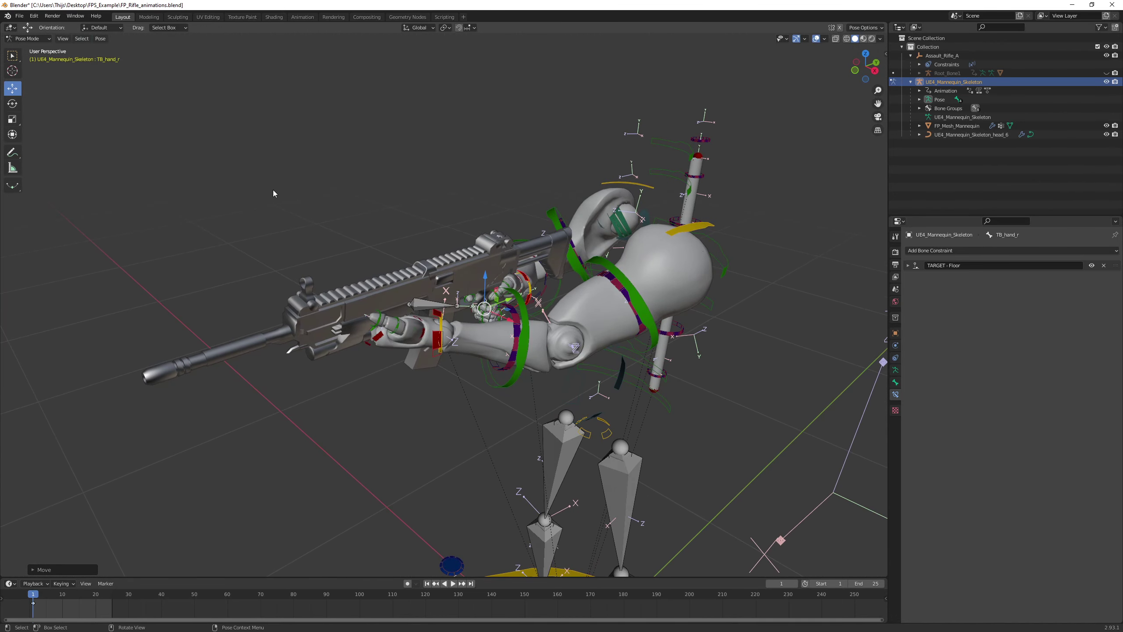
Insert Location & Rotation keyframes for all bones at frame 1, leaving no bones selected
key(a)
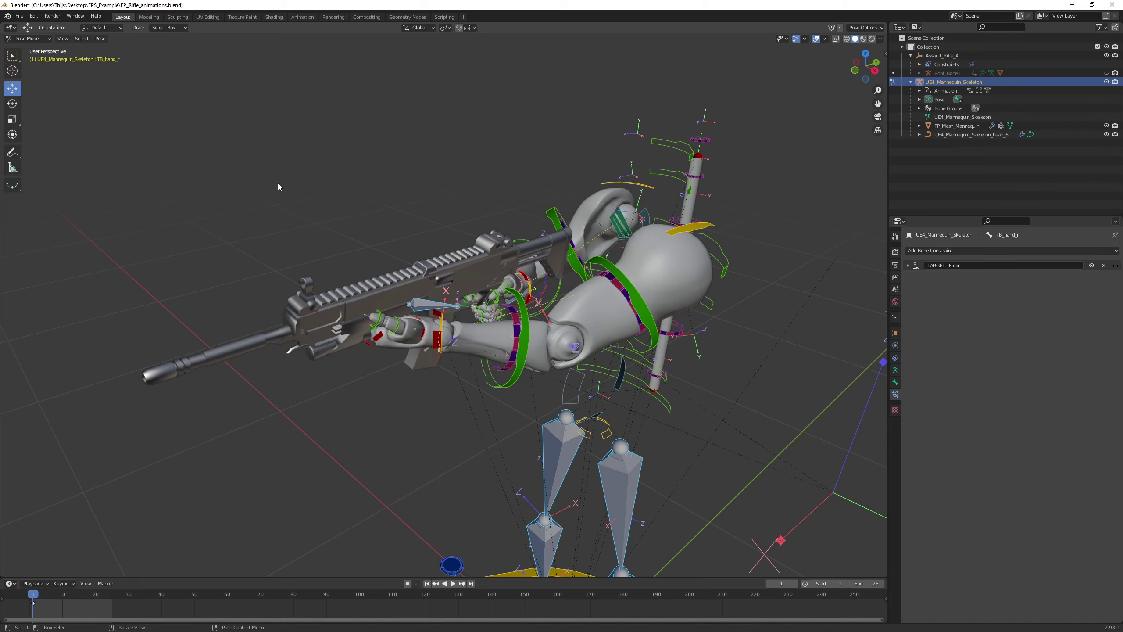
key(i)
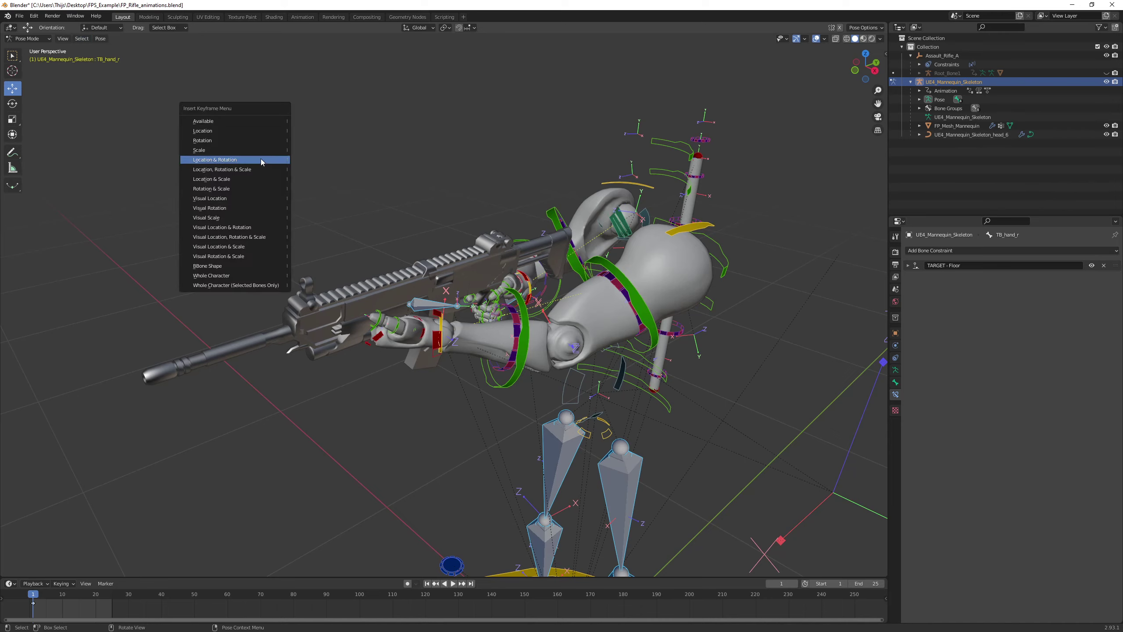
click(226, 160)
key(alt+a)
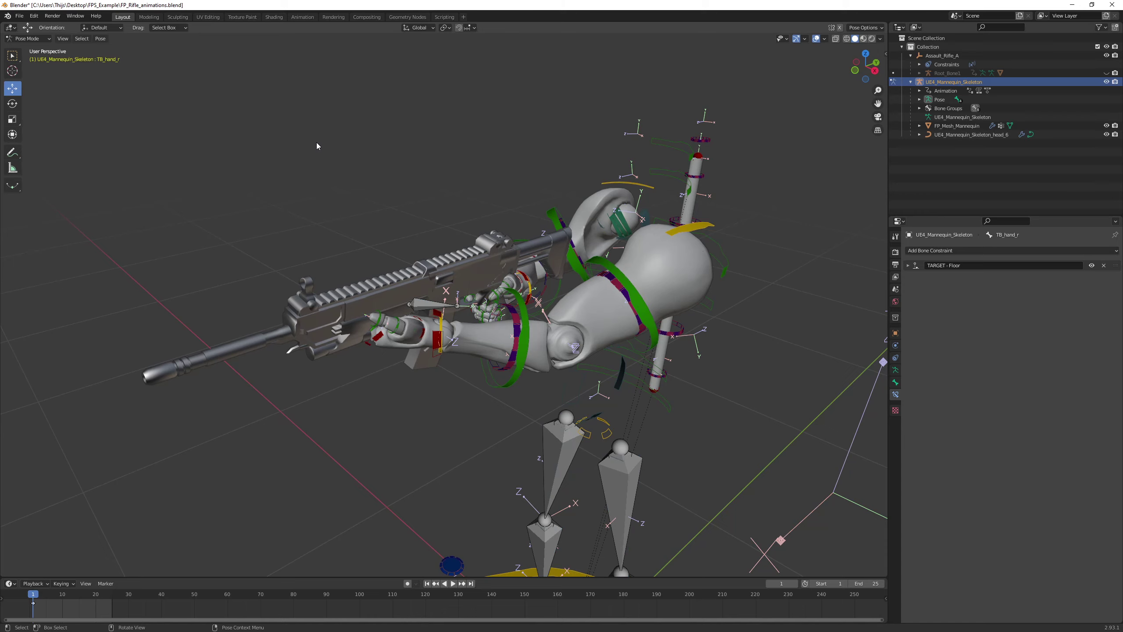
Switch to the Animation workspace and load the FP_Rifle_Pose action on the skeleton
click(302, 19)
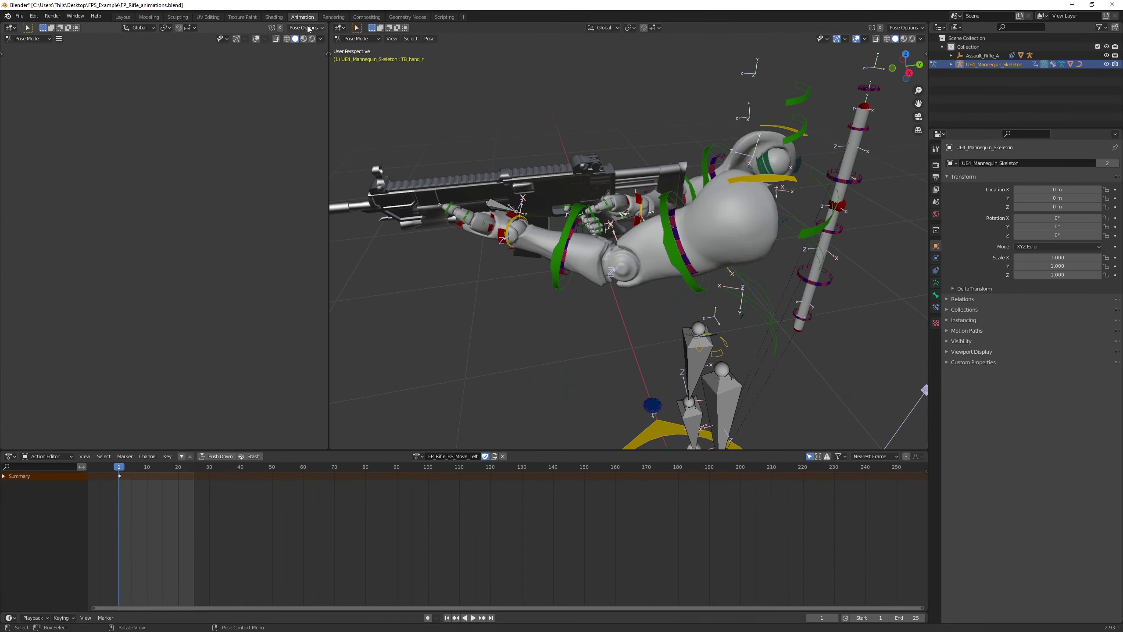
click(418, 456)
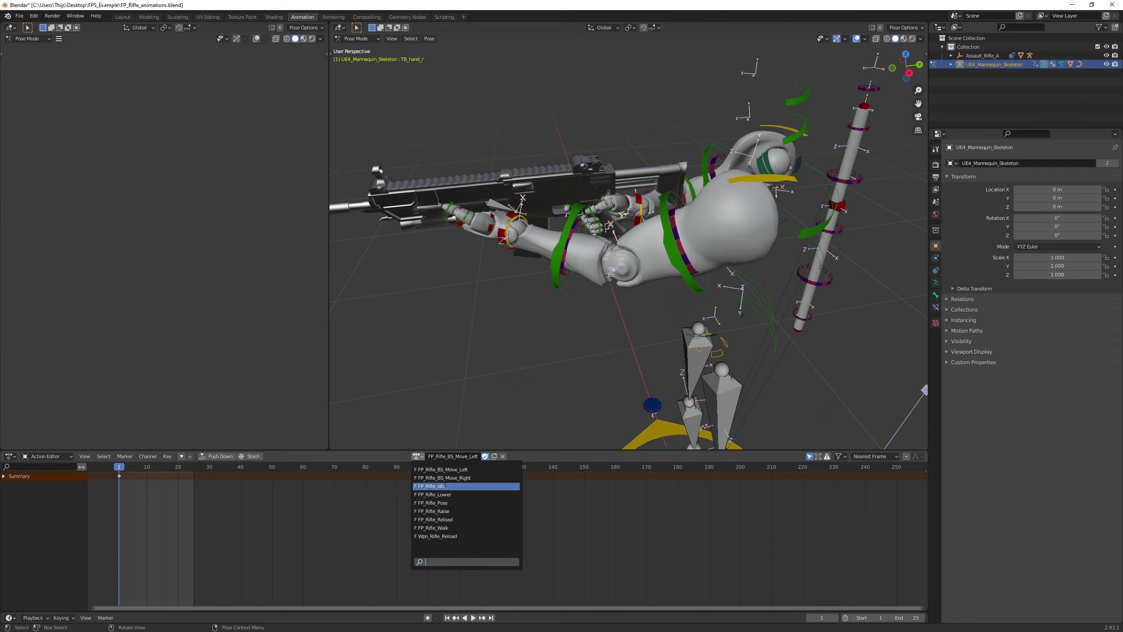
click(446, 503)
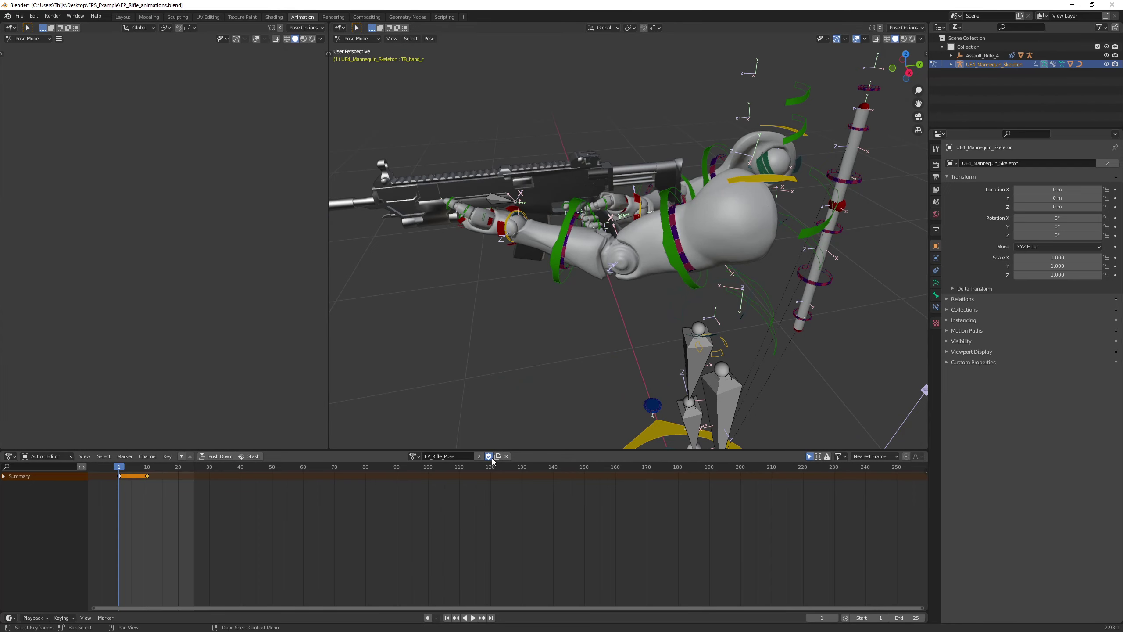
Duplicate the FP_Rifle_Pose action as FP_Rifle_BS_Move_Fwd and give the copy a fake user
click(499, 457)
double_click(463, 458)
drag(449, 458, 500, 461)
text(BS)
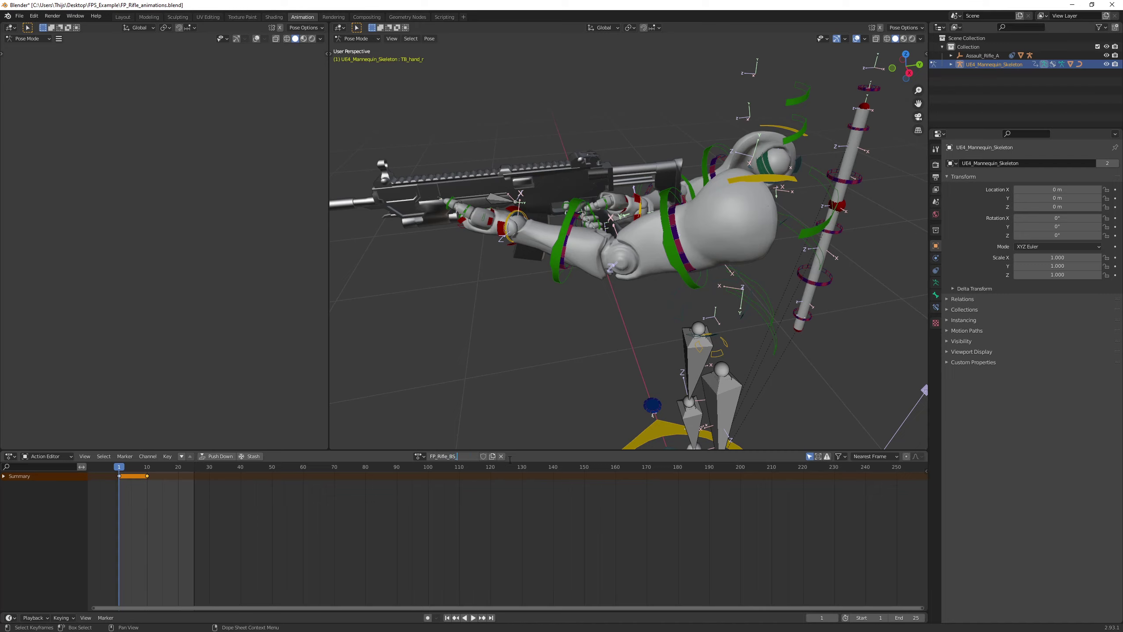
text(_Move_Fwd)
key(Return)
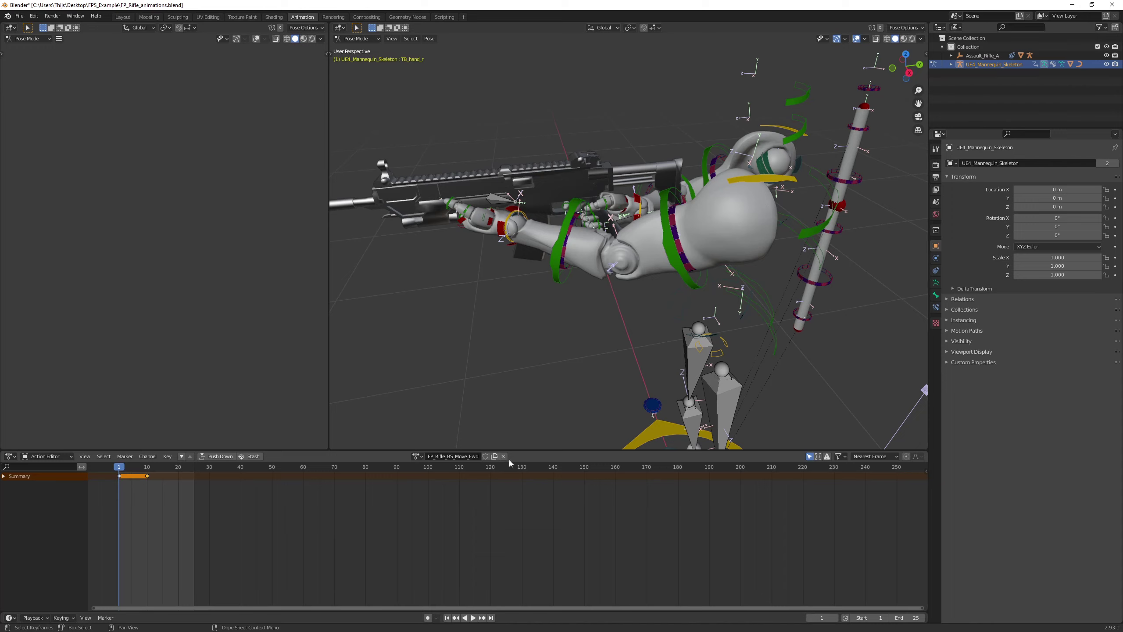
click(486, 457)
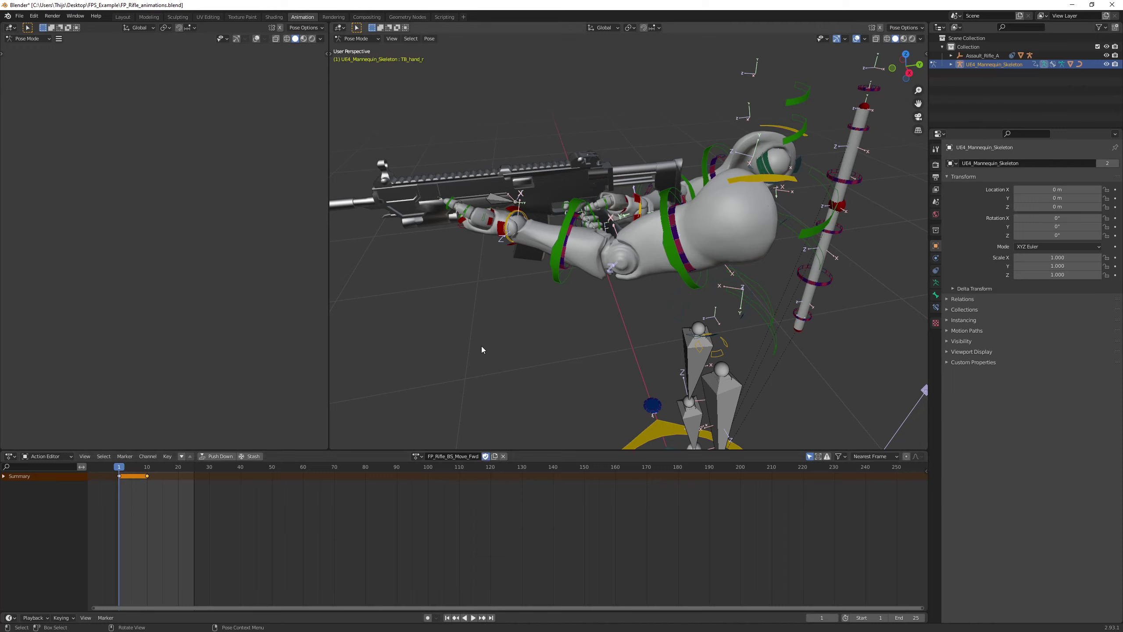
Select all bones and delete the keyframes at frame 10 of the Move_Fwd action, keeping only frame 1
key(a)
drag(142, 492, 159, 475)
key(Delete)
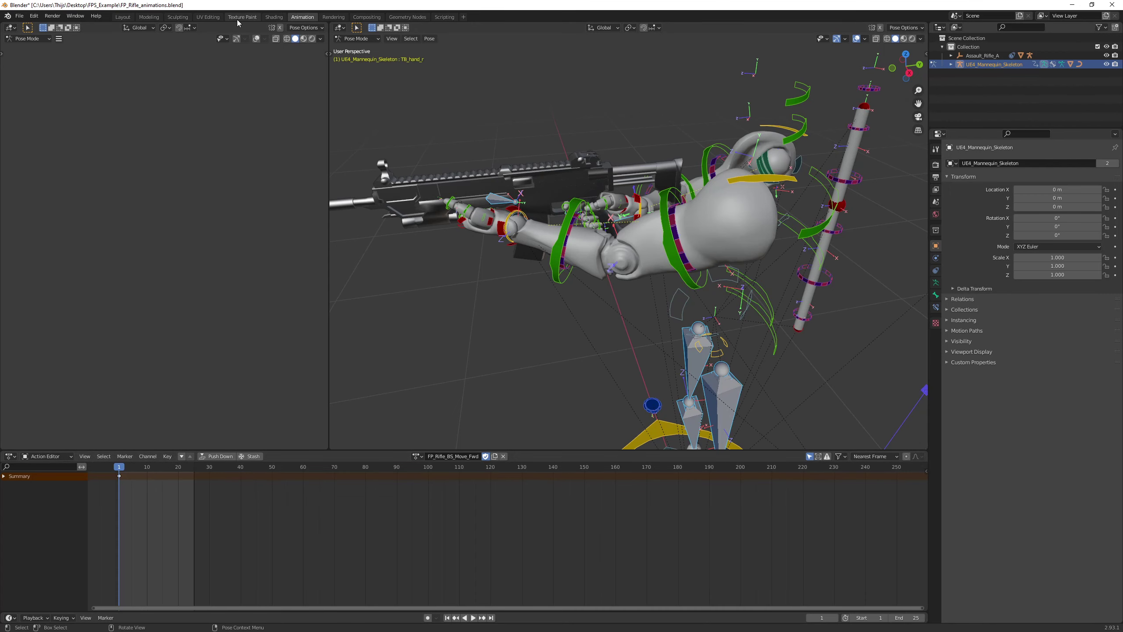
Go back to the Layout workspace and set the skeleton to Pose Mode
click(122, 17)
click(45, 39)
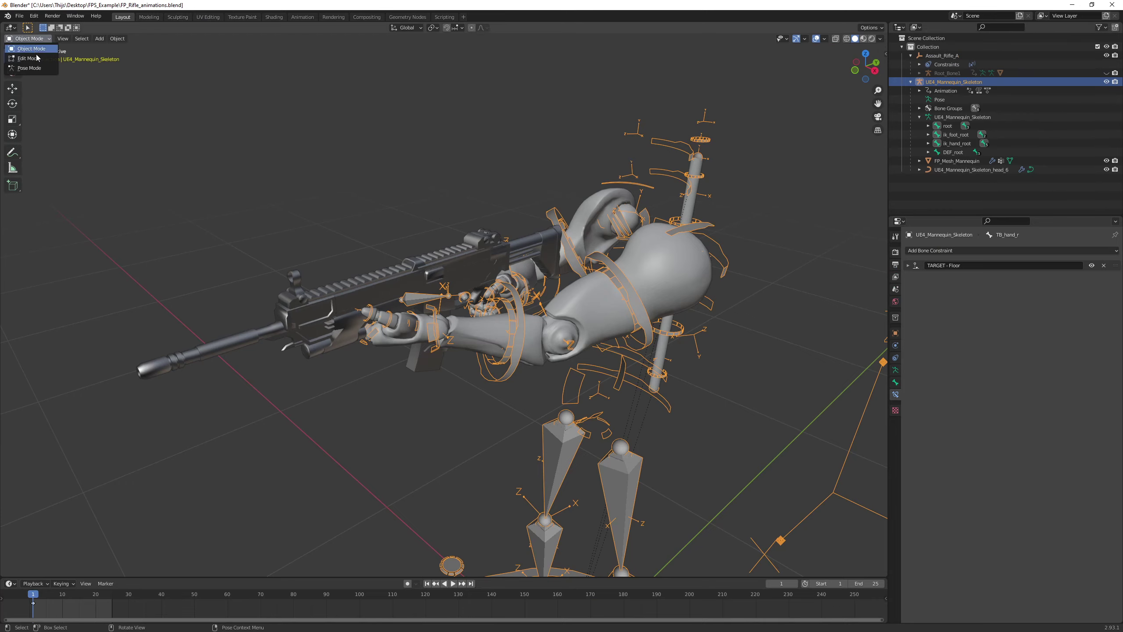
click(36, 72)
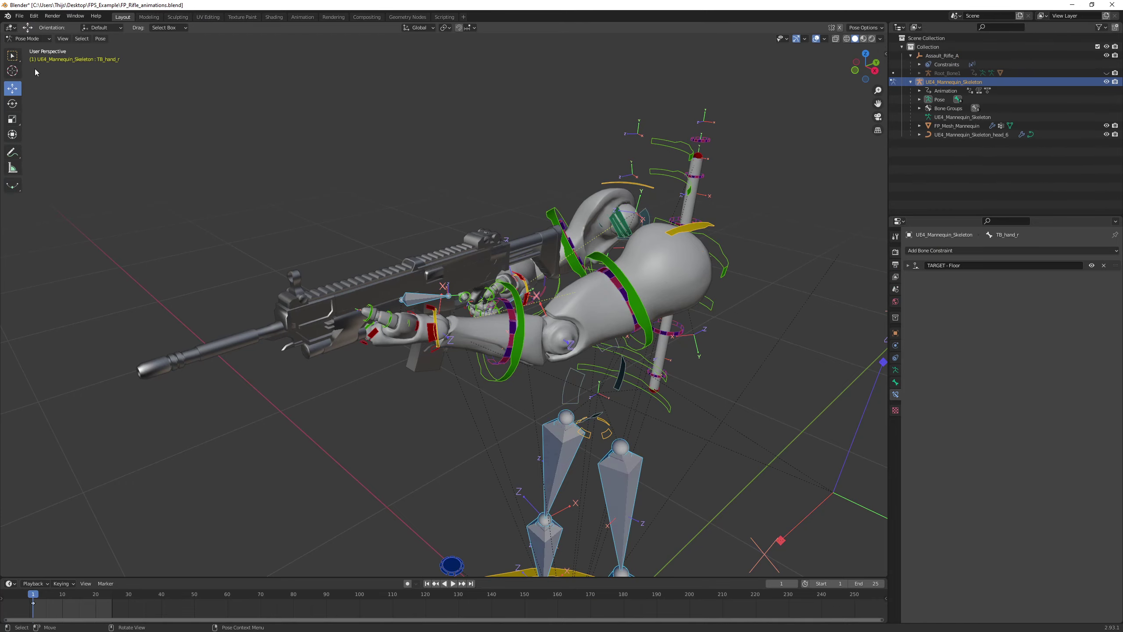
Select both hand target bones and move them slightly forward along the global Y axis in left view
click(434, 331)
middle_drag(434, 331, 577, 297)
middle_drag(353, 343, 285, 454)
click(354, 397)
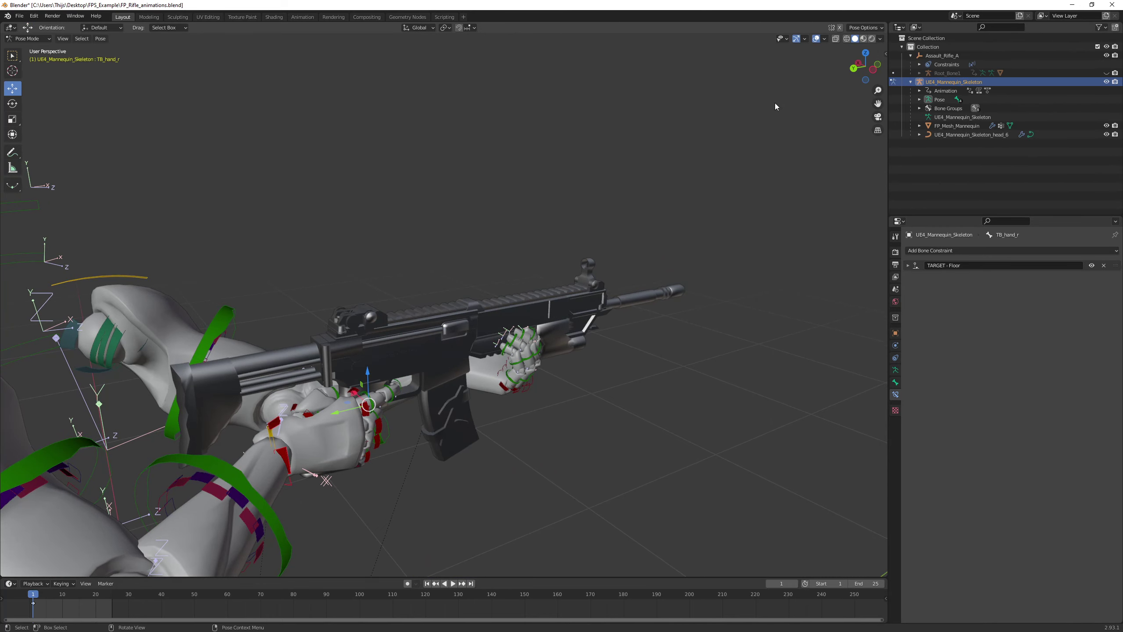
click(874, 70)
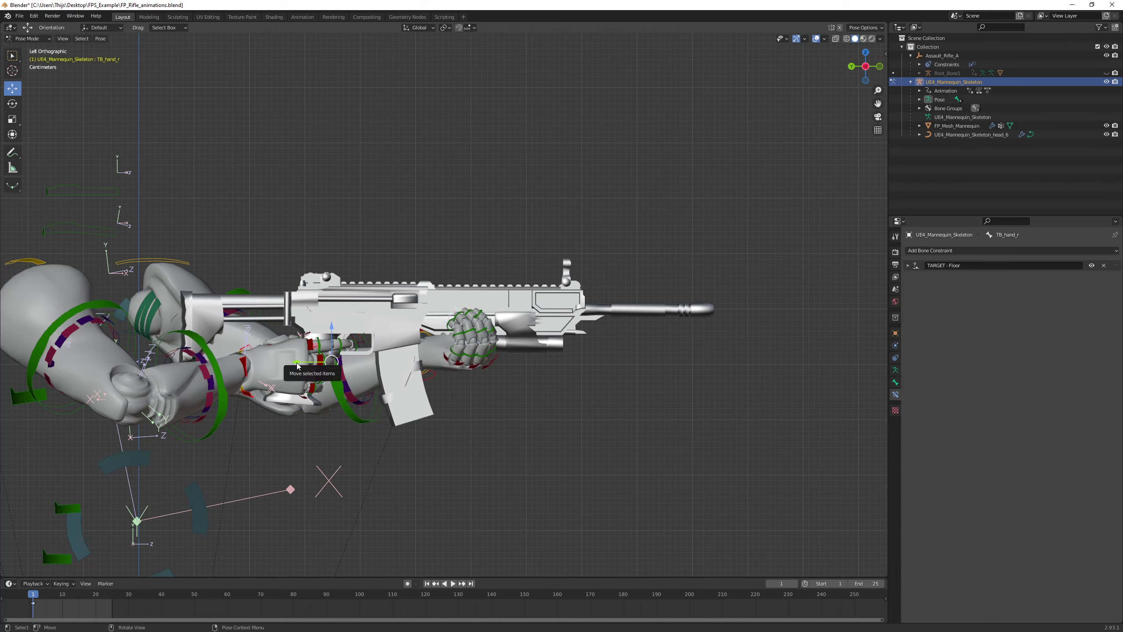
drag(298, 365, 302, 362)
Rotate both hand target bones slightly around the global X axis to tilt the rifle's muzzle down
middle_drag(343, 347, 338, 360)
key(shift+space)
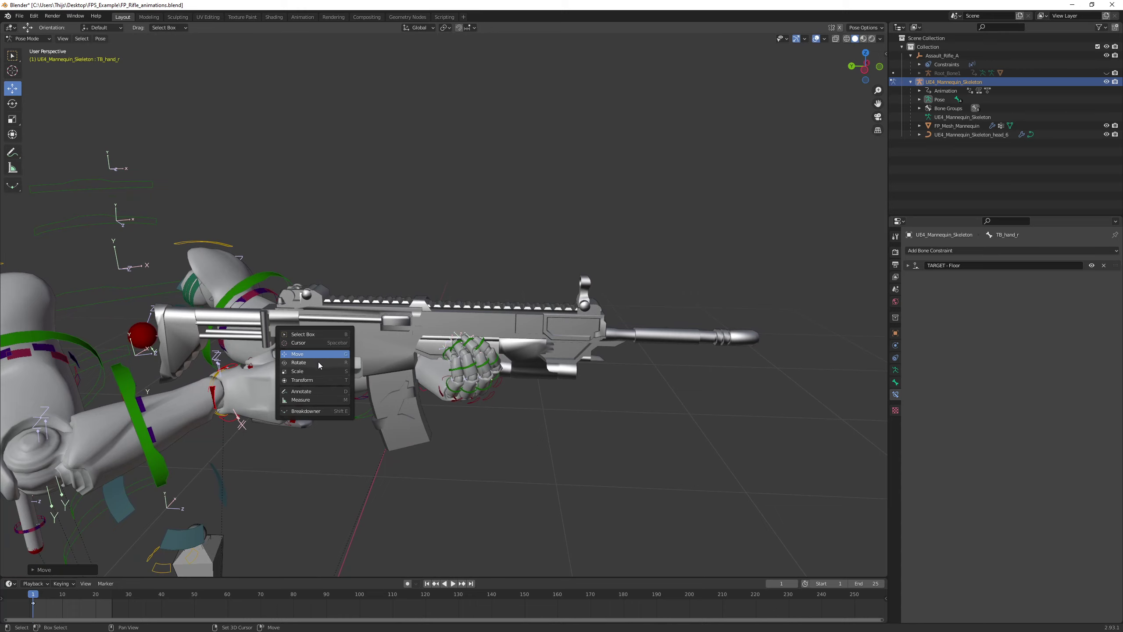
click(318, 363)
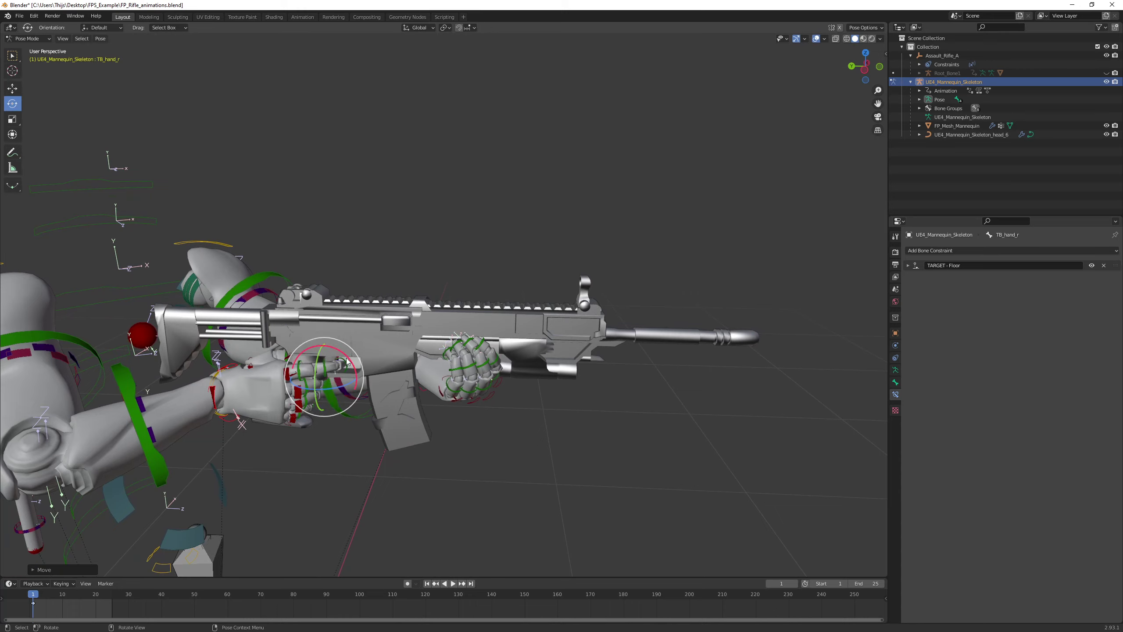
drag(347, 362, 346, 358)
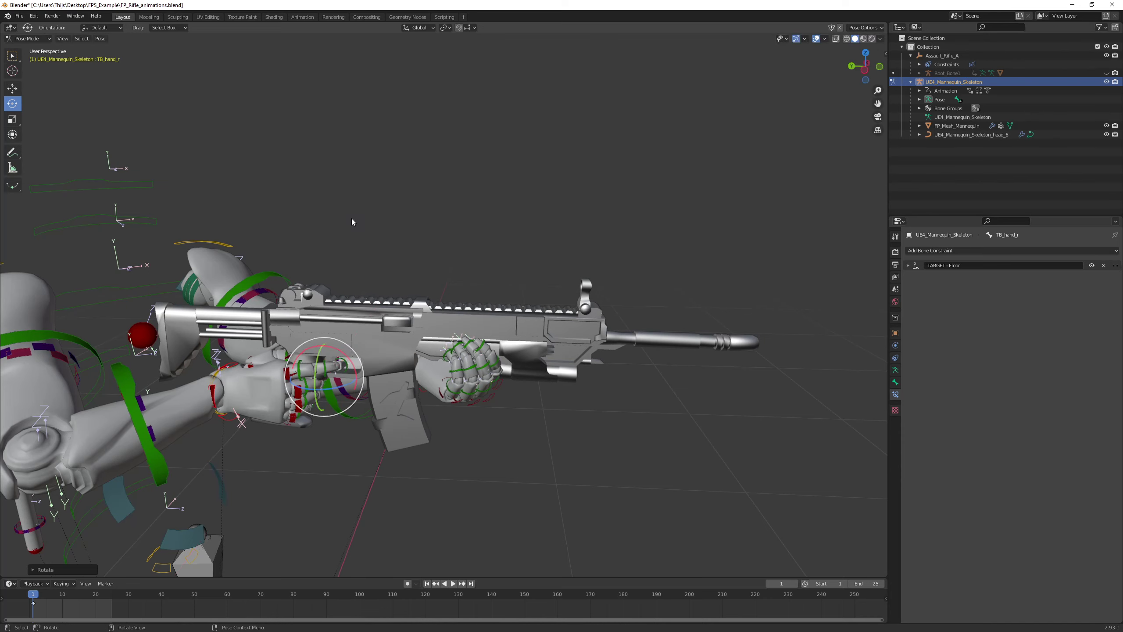
Insert Location & Rotation keyframes for all bones at frame 1 of the forward-movement pose
key(i)
click(338, 172)
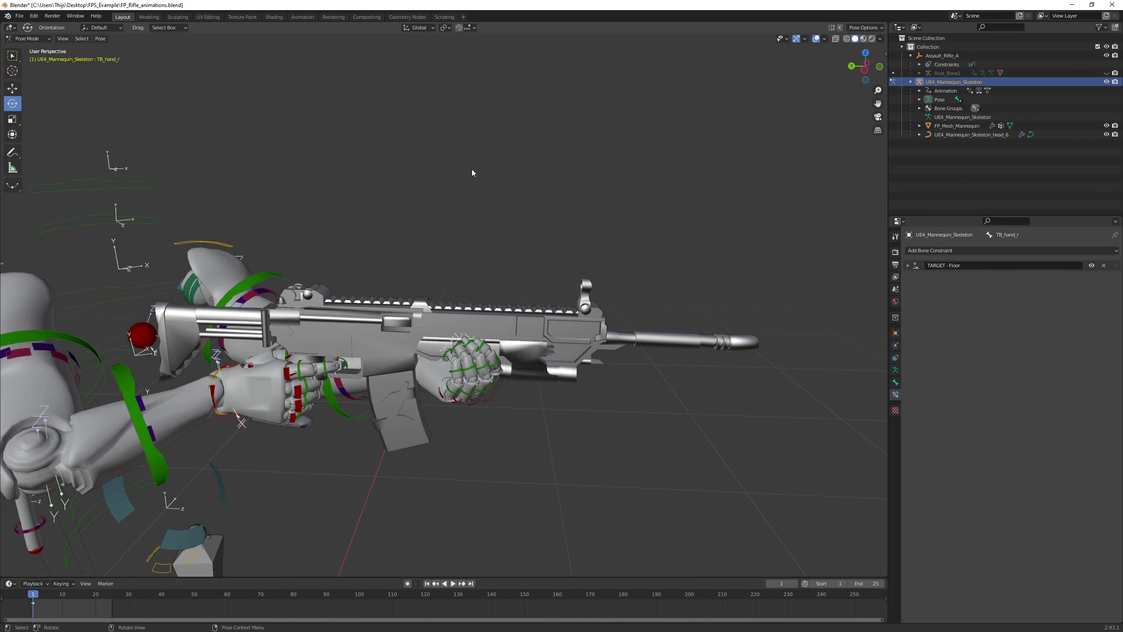
key(a)
key(i)
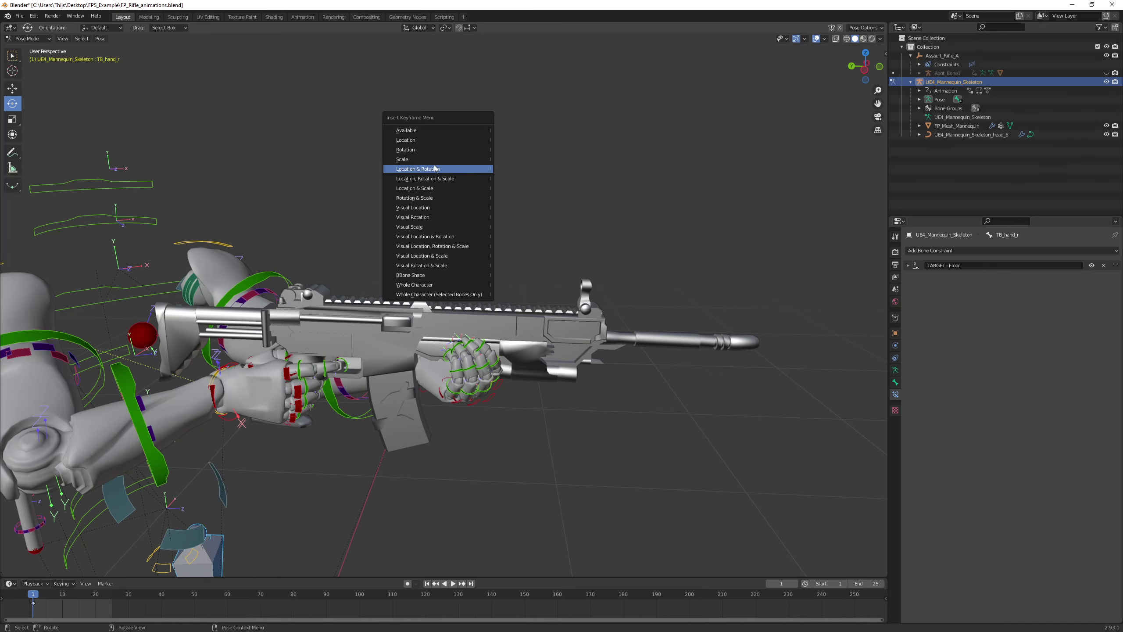
click(433, 167)
middle_drag(433, 168, 360, 196)
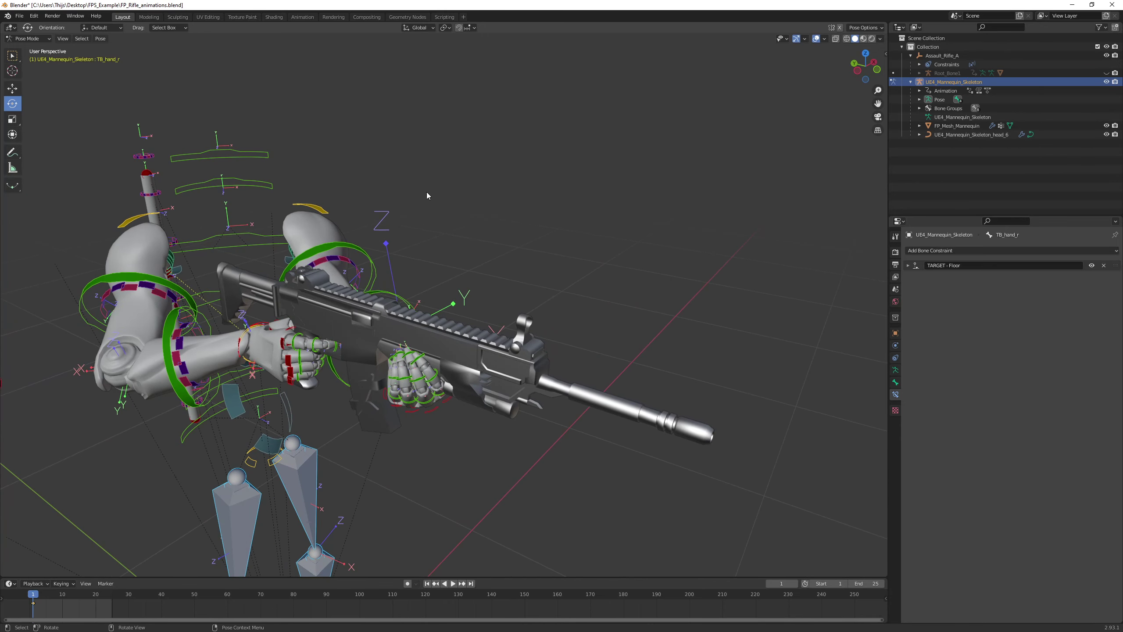
Open the Animation workspace and reload FP_Rifle_Pose as the skeleton's active action
click(302, 16)
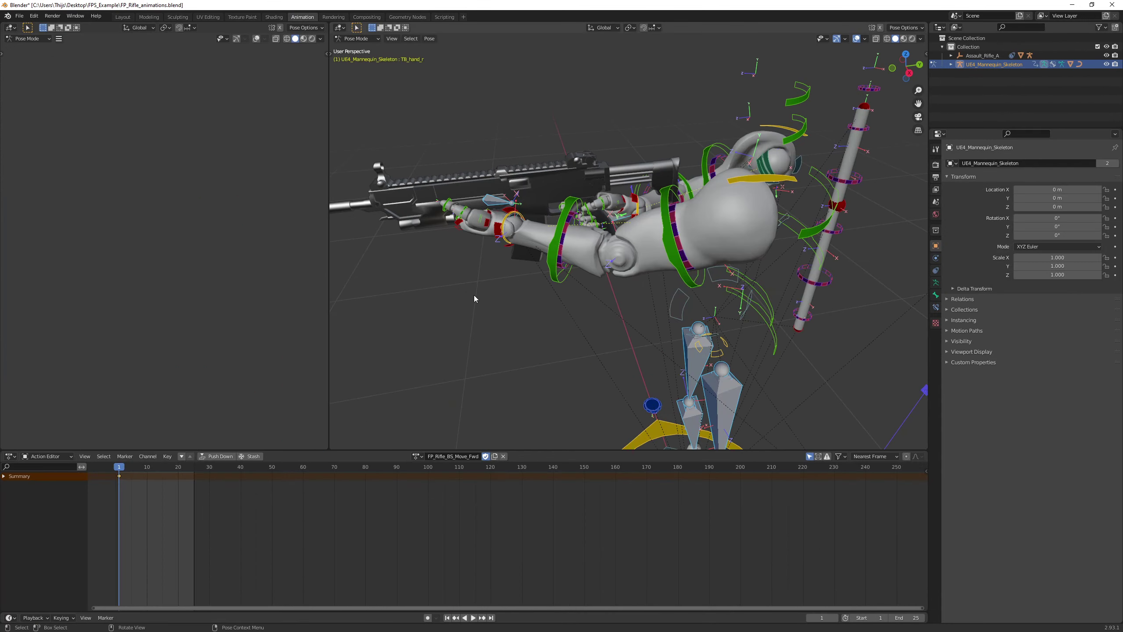
click(417, 456)
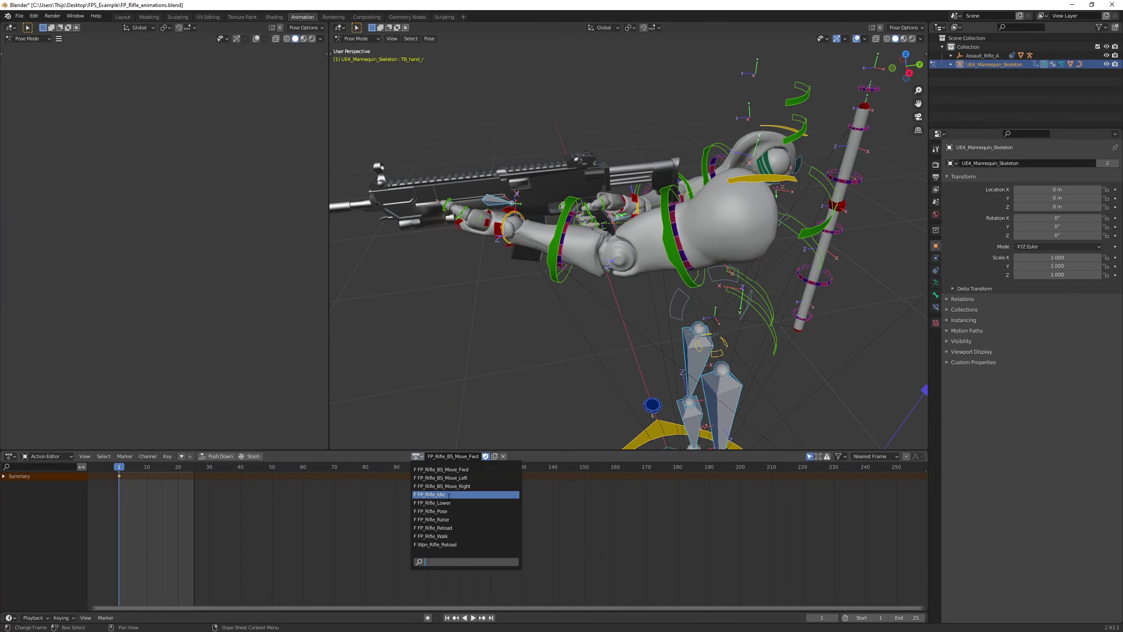
click(455, 511)
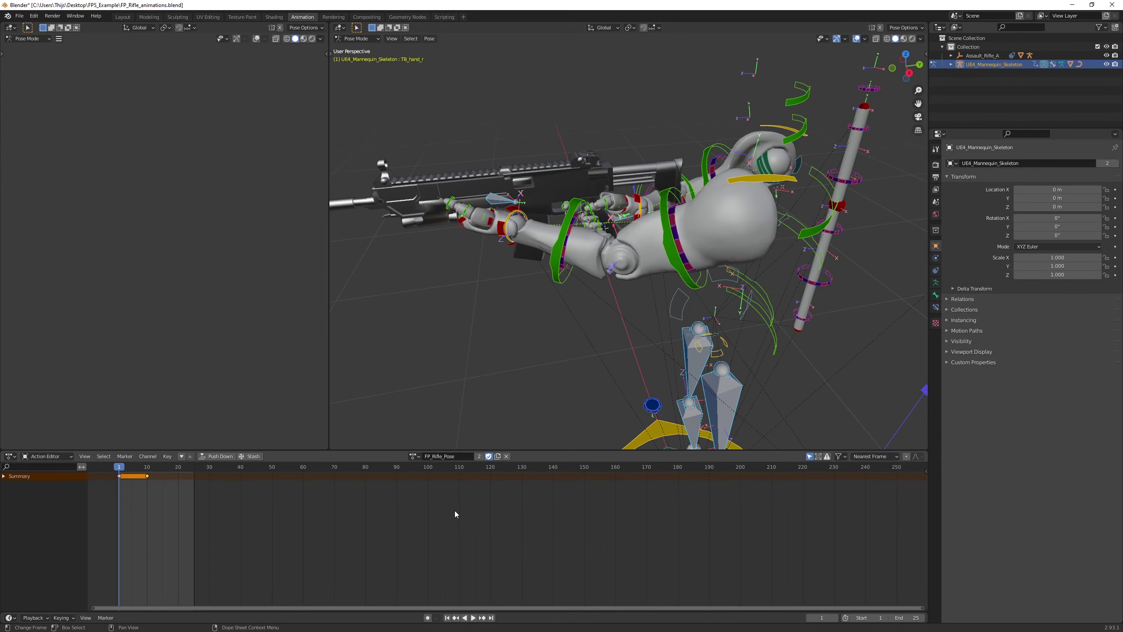
Duplicate the FP_Rifle_Pose action and name the copy FP_Rifle_BS_Move_Back
click(497, 457)
double_click(447, 458)
drag(447, 458, 502, 456)
key(BackSpace)
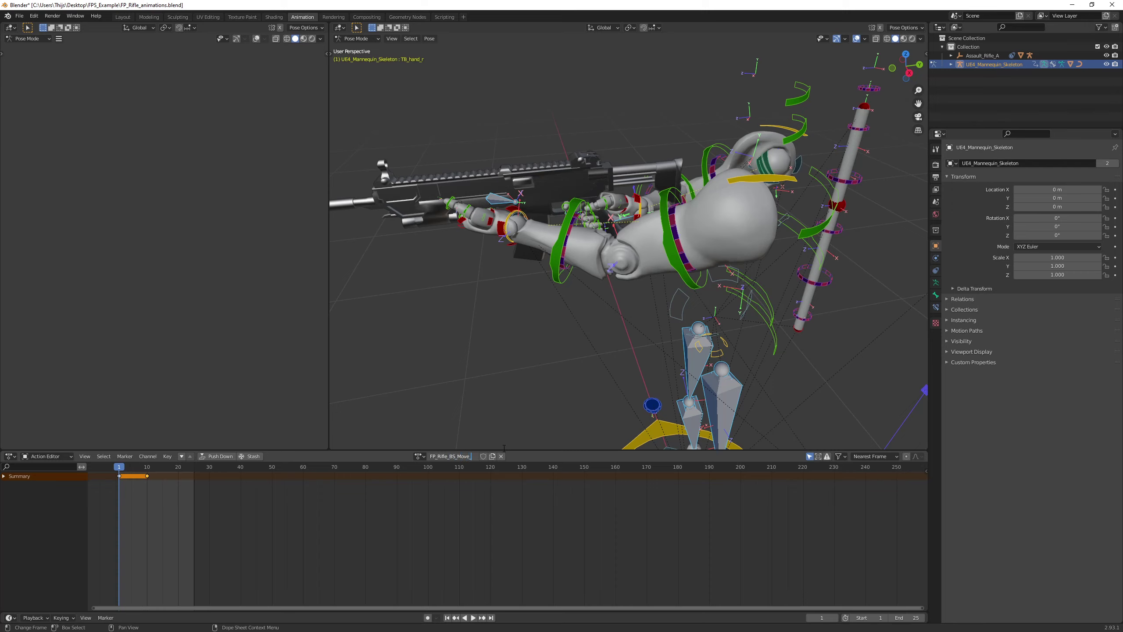
text(BS_Move_Back)
key(Return)
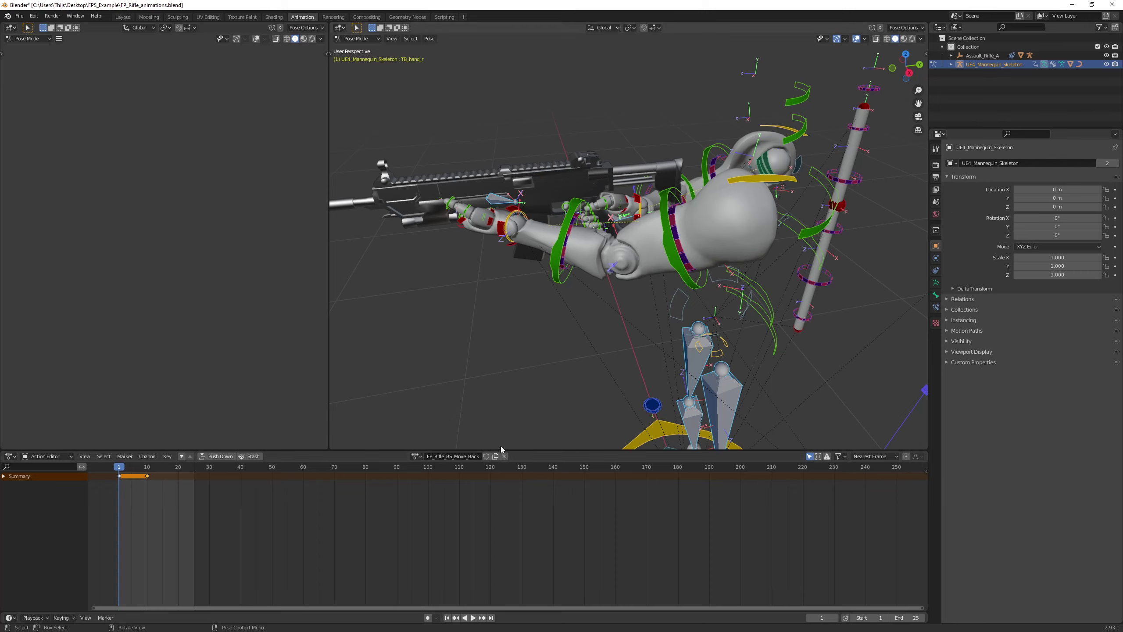
Give the Move_Back action a fake user and delete its keyframes at frame 10
click(488, 456)
drag(139, 487, 161, 476)
key(Delete)
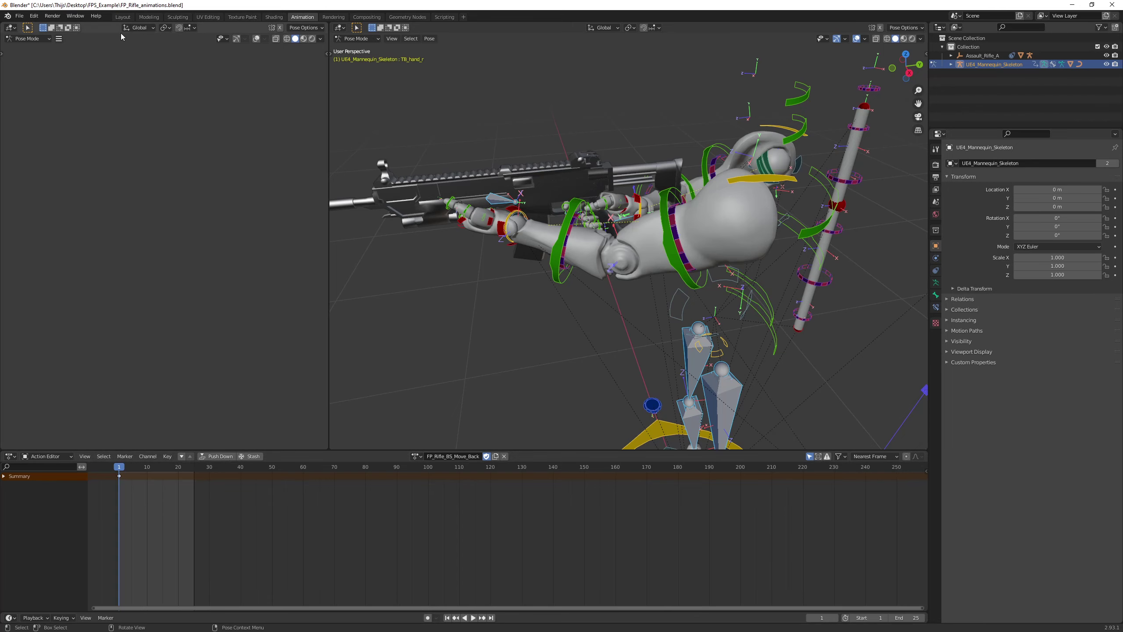
Return to the Layout workspace and put the skeleton in Pose Mode
click(123, 17)
click(28, 39)
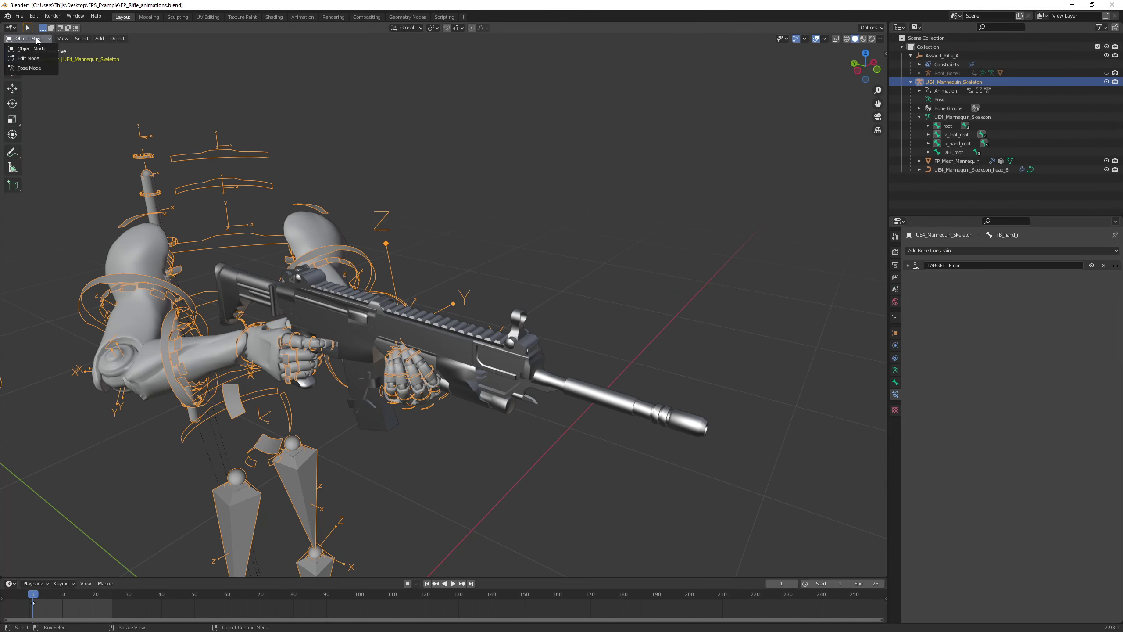
click(30, 68)
Select both hand target bones and rotate them in right view to tilt the rifle's muzzle slightly up
middle_drag(634, 136, 583, 136)
middle_drag(294, 348, 242, 429)
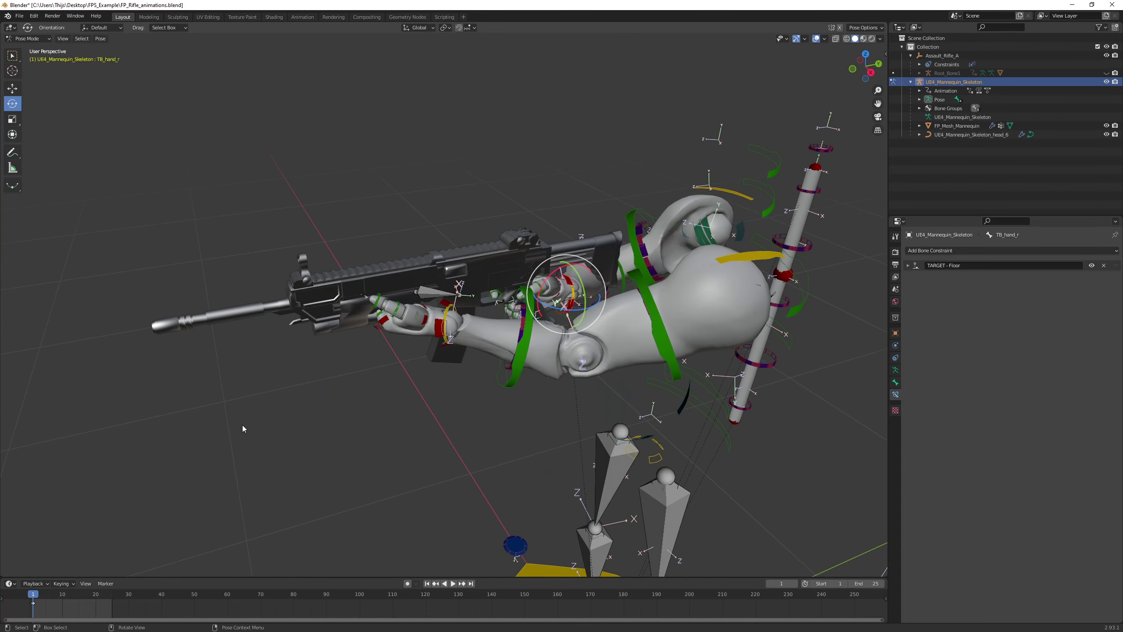
shift+click(445, 337)
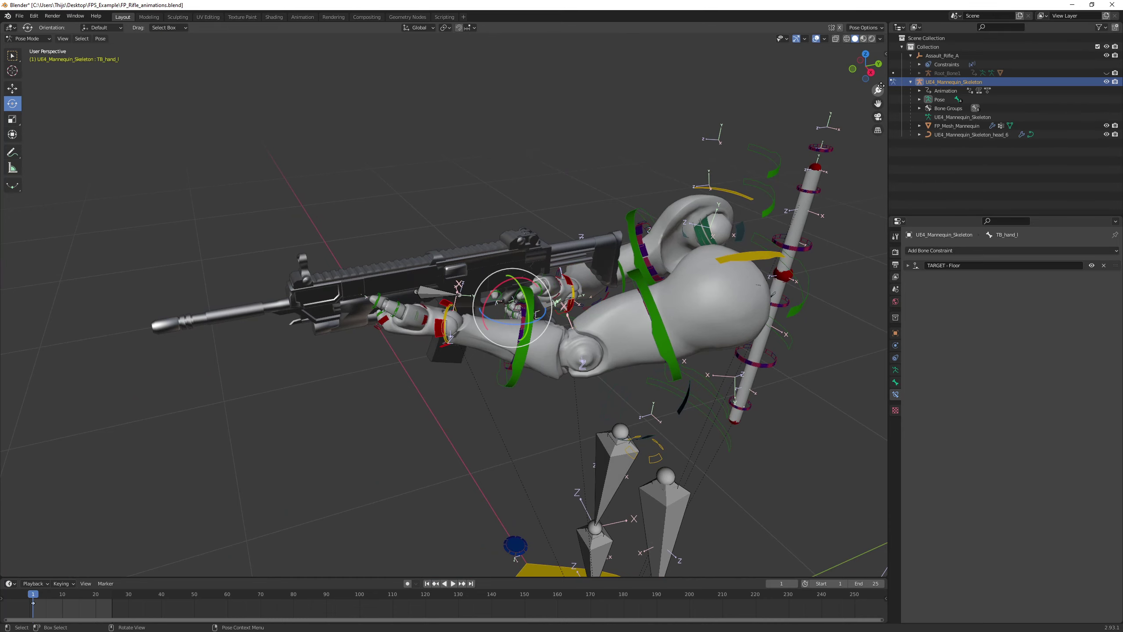
click(871, 73)
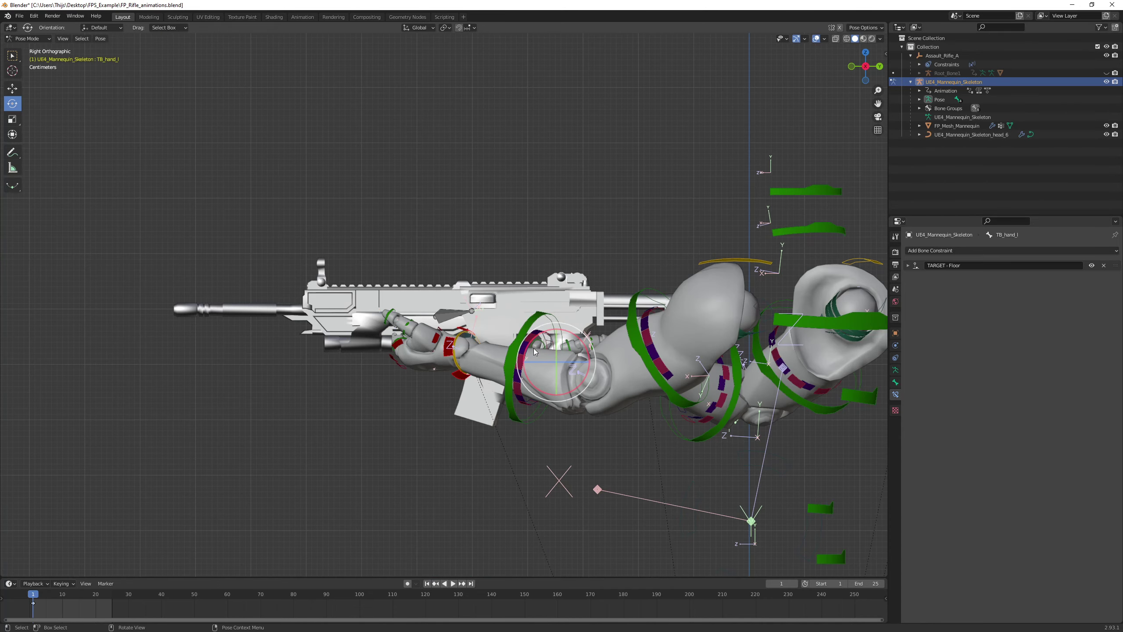
drag(581, 343, 565, 350)
Move both hand target bones slightly backward along the global Y axis, toward the character's body
key(shift+space)
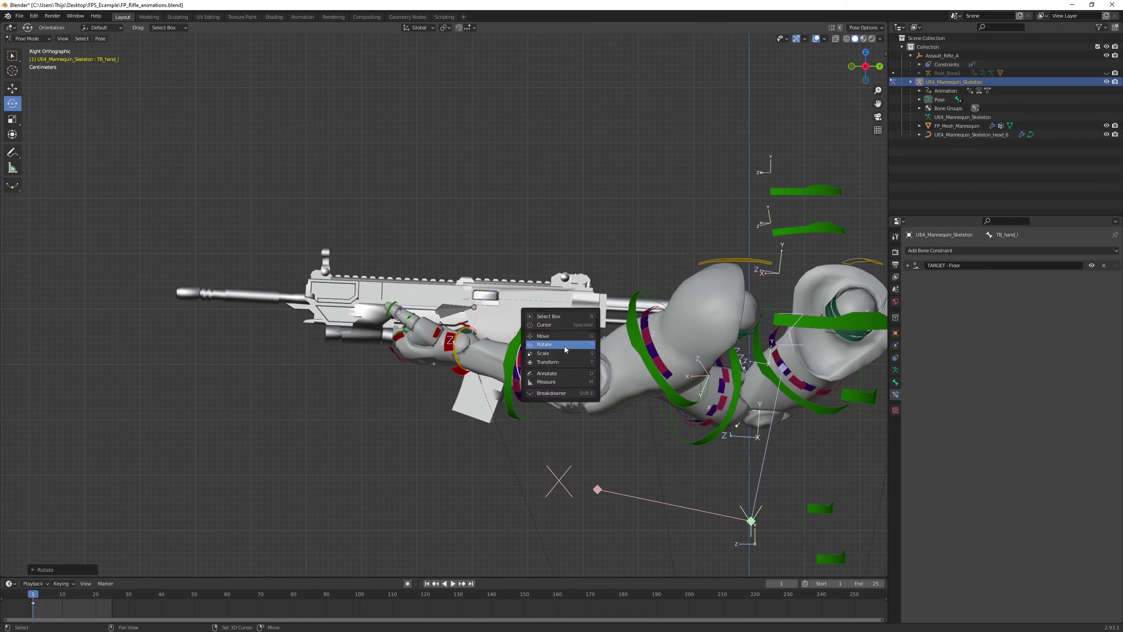
click(557, 336)
drag(593, 362, 598, 361)
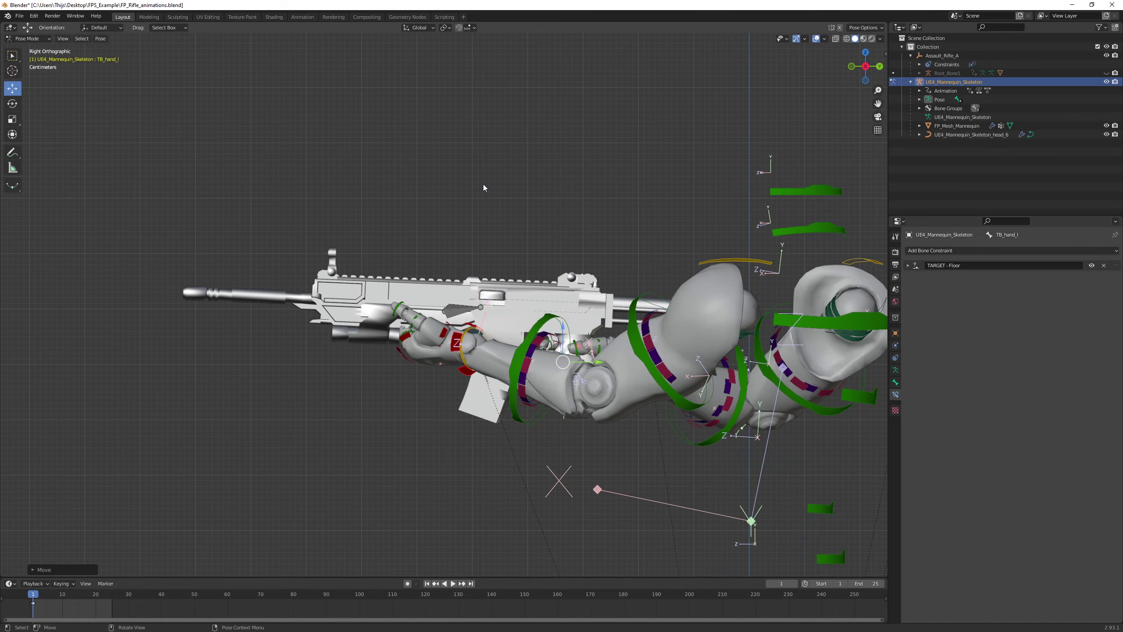
Insert Location & Rotation keyframes for all bones at frame 1 of the backward-movement pose, leaving no bones selected
key(a)
key(i)
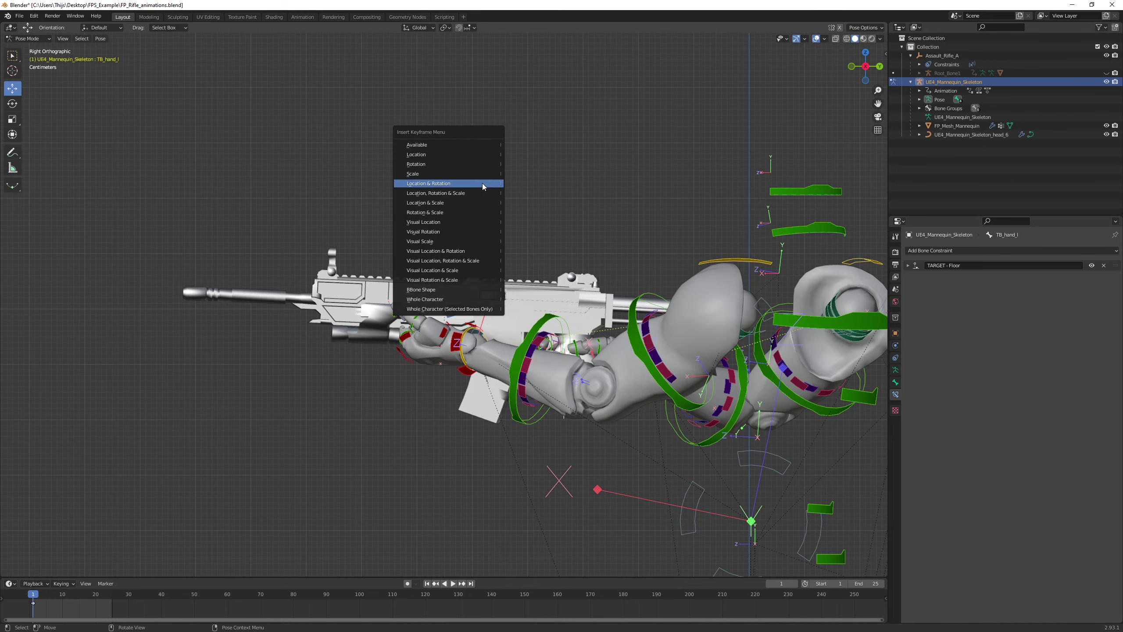
click(467, 183)
middle_drag(463, 186, 486, 216)
click(428, 178)
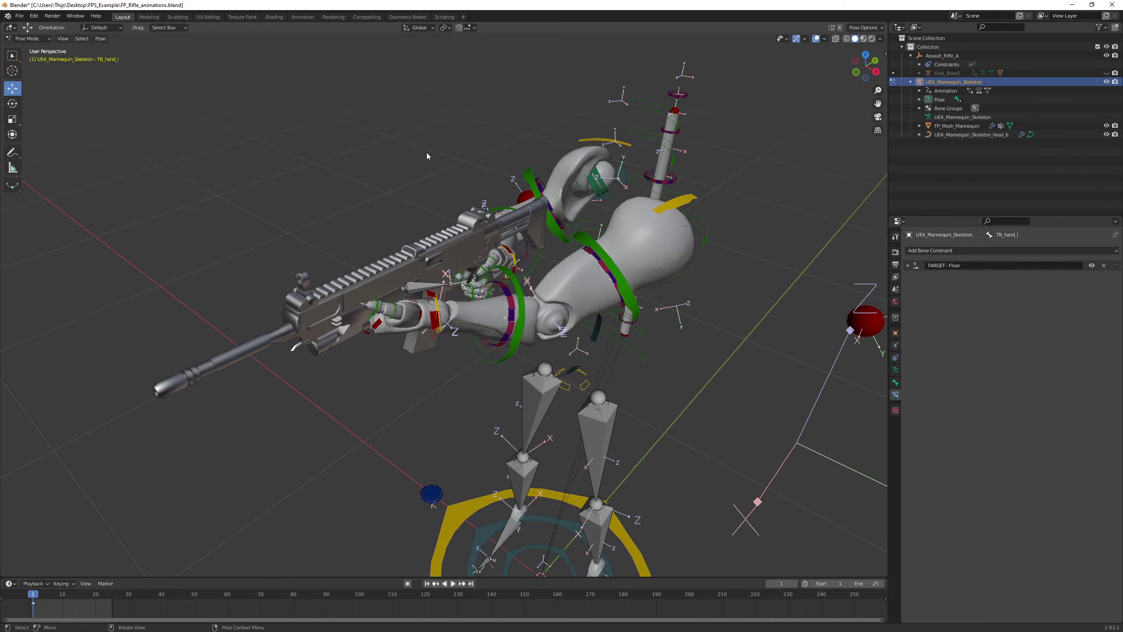
mouse_move(435, 150)
middle_down()
mouse_move(551, 144)
mouse_move(438, 150)
middle_up()
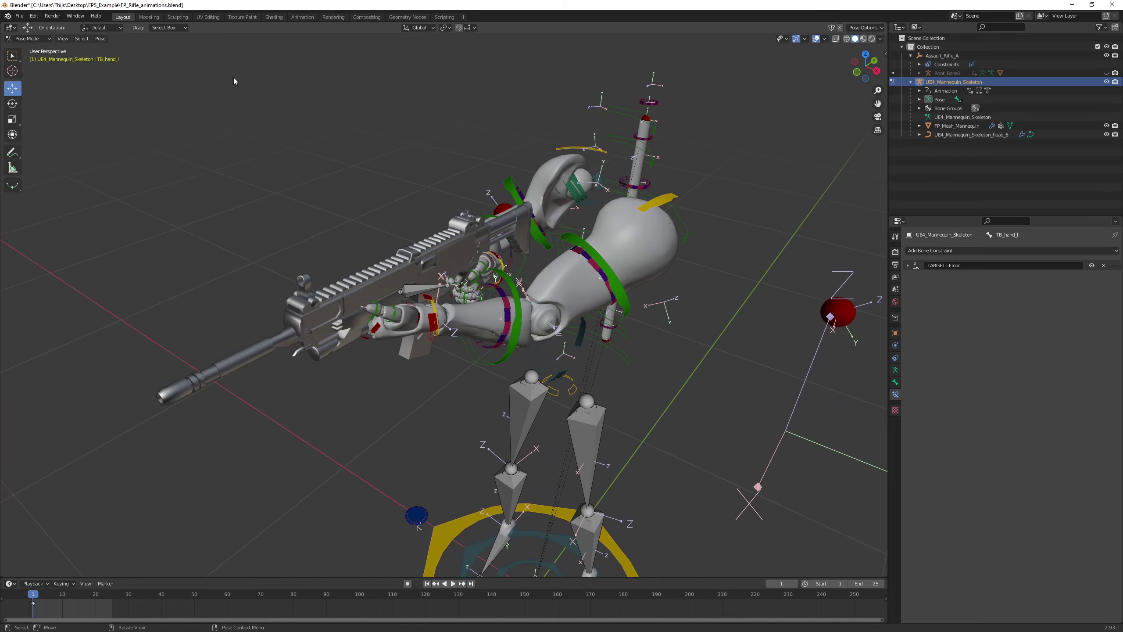
Switch to the Animation workspace and set the skeleton's action back to FP_Rifle_Pose
click(298, 19)
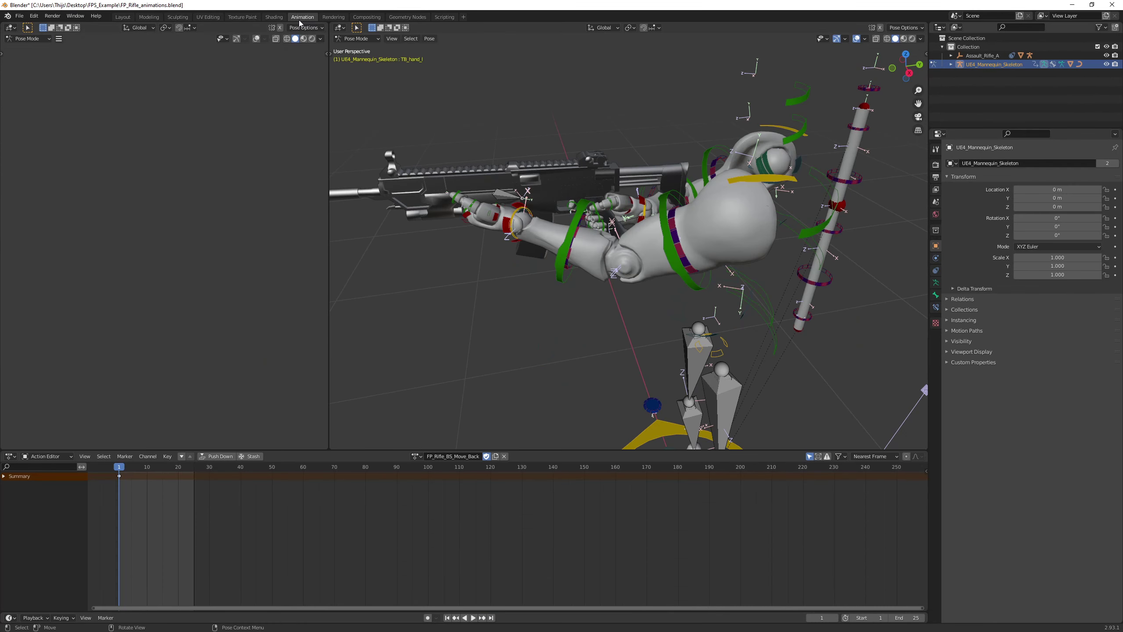
click(416, 456)
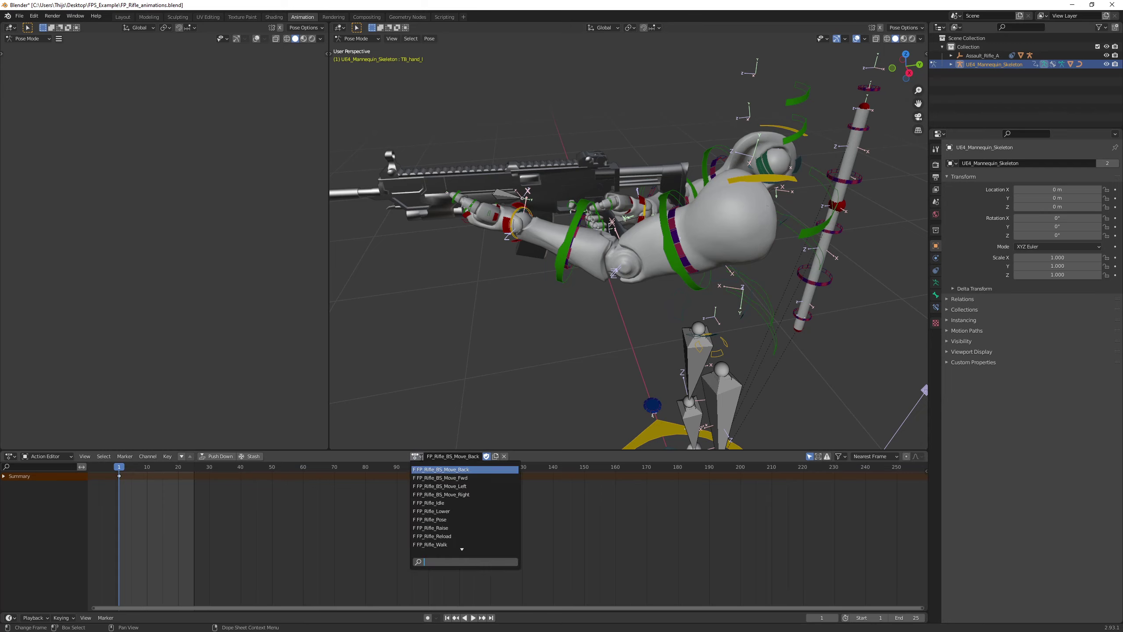
click(450, 519)
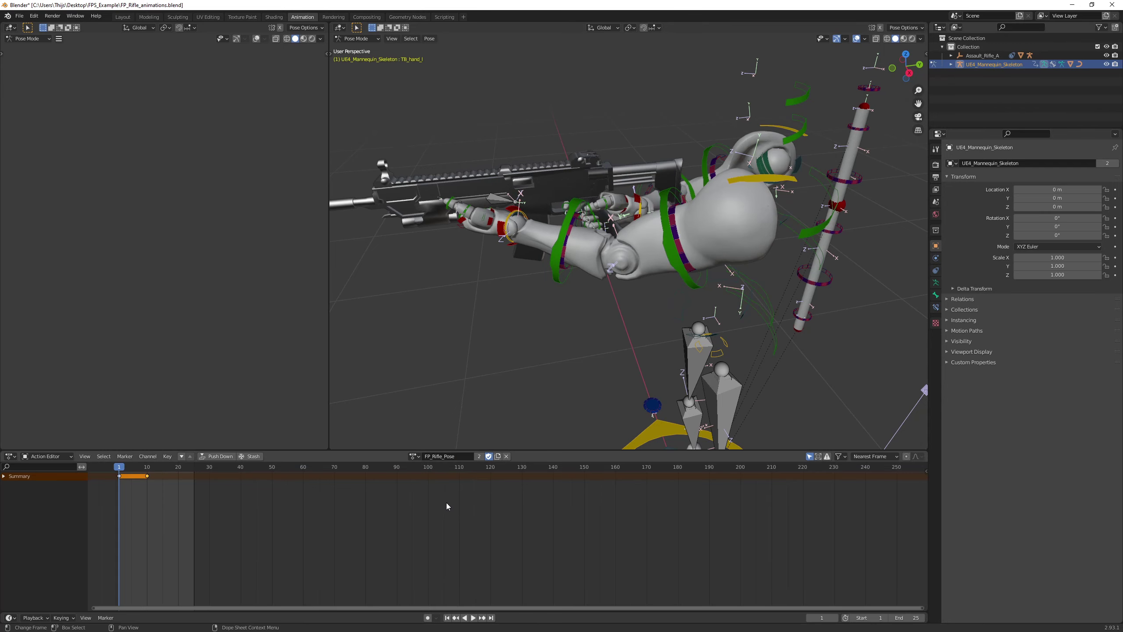
Duplicate the FP_Rifle_Pose action, rename the copy FP_Rifle_BS_Look_Right and protect it with a fake user
click(493, 456)
double_click(460, 456)
text(BS)
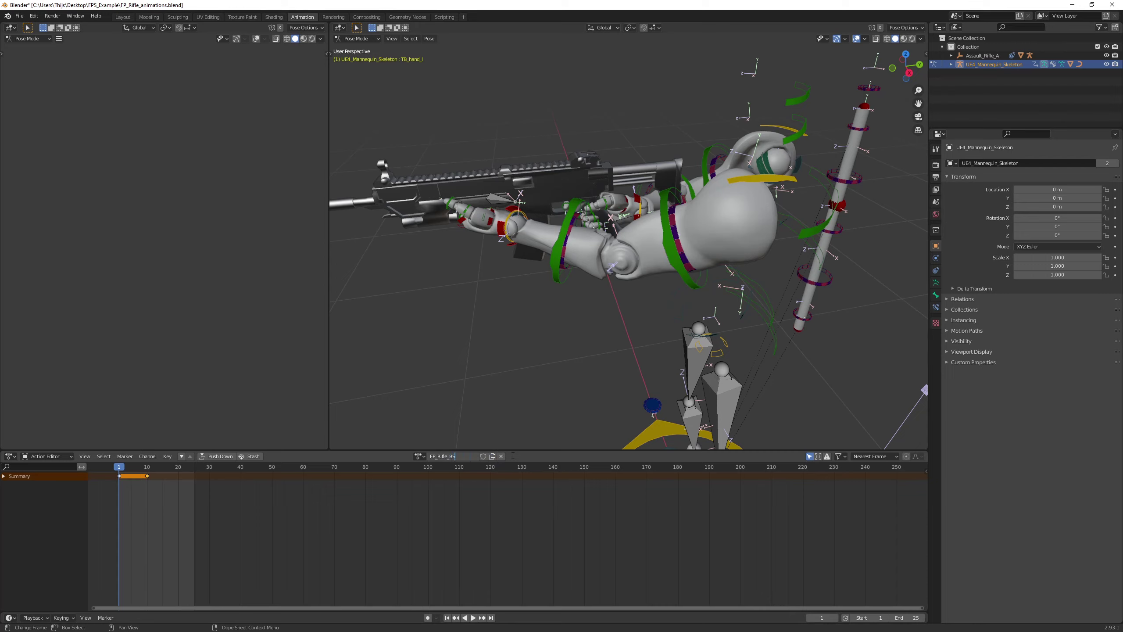
text(_Look_Right)
key(Return)
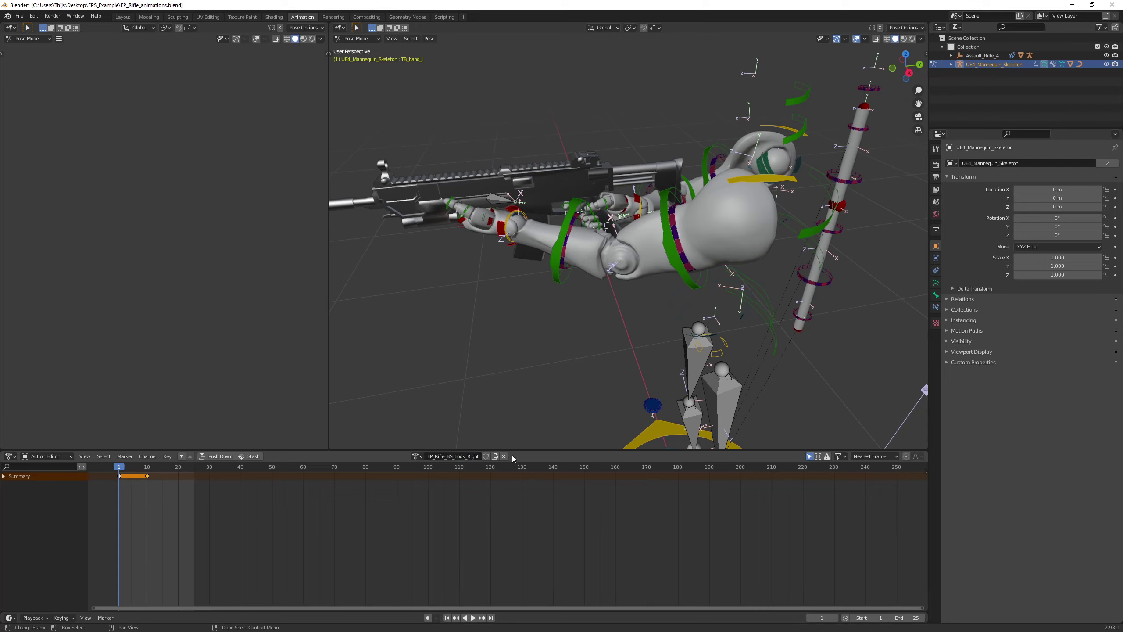
click(486, 456)
Delete the frame 10 keyframes of all bones in the look-right action and return to Pose Mode in the Layout workspace
key(a)
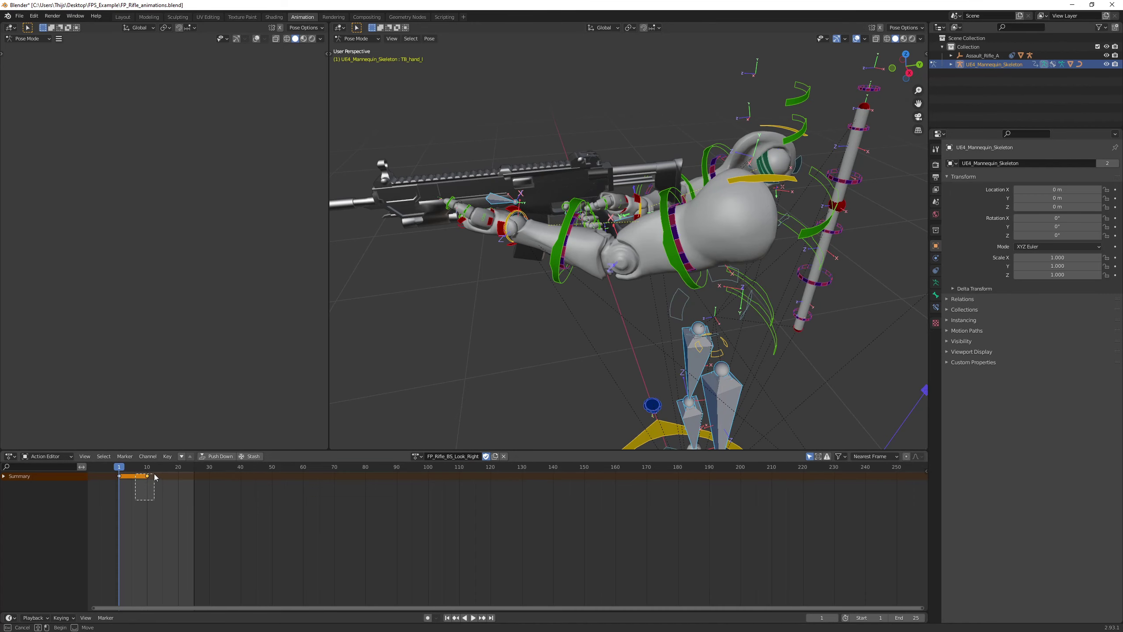
click(122, 16)
click(27, 38)
click(26, 69)
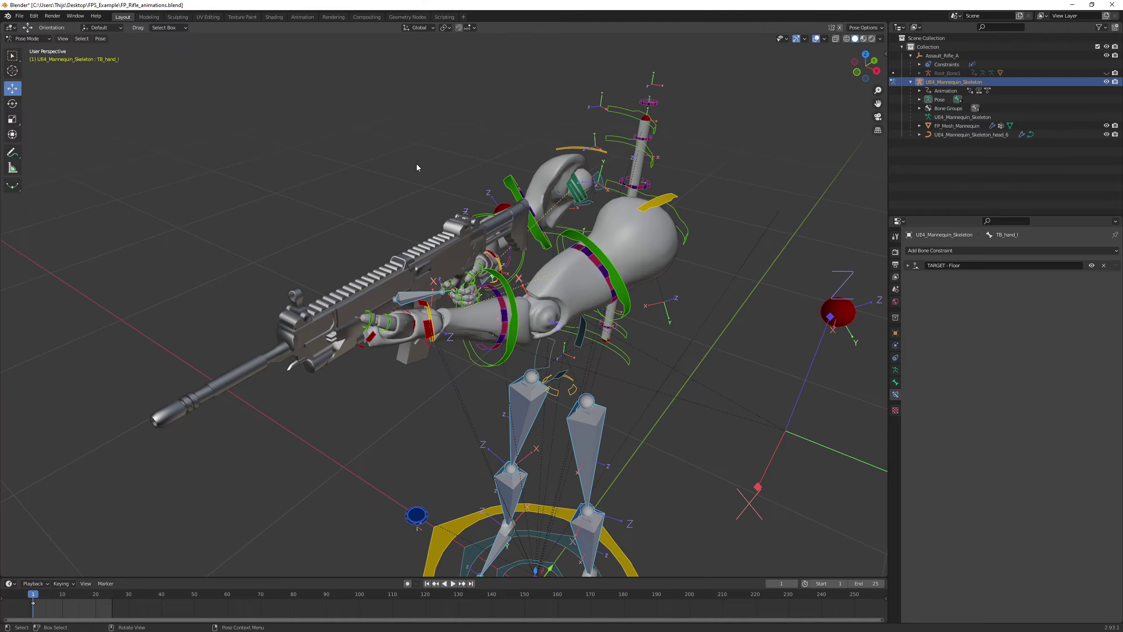
Select both hand target bones and rotate them in top view to swing the rifle's muzzle slightly toward the character's left
middle_drag(416, 163, 525, 194)
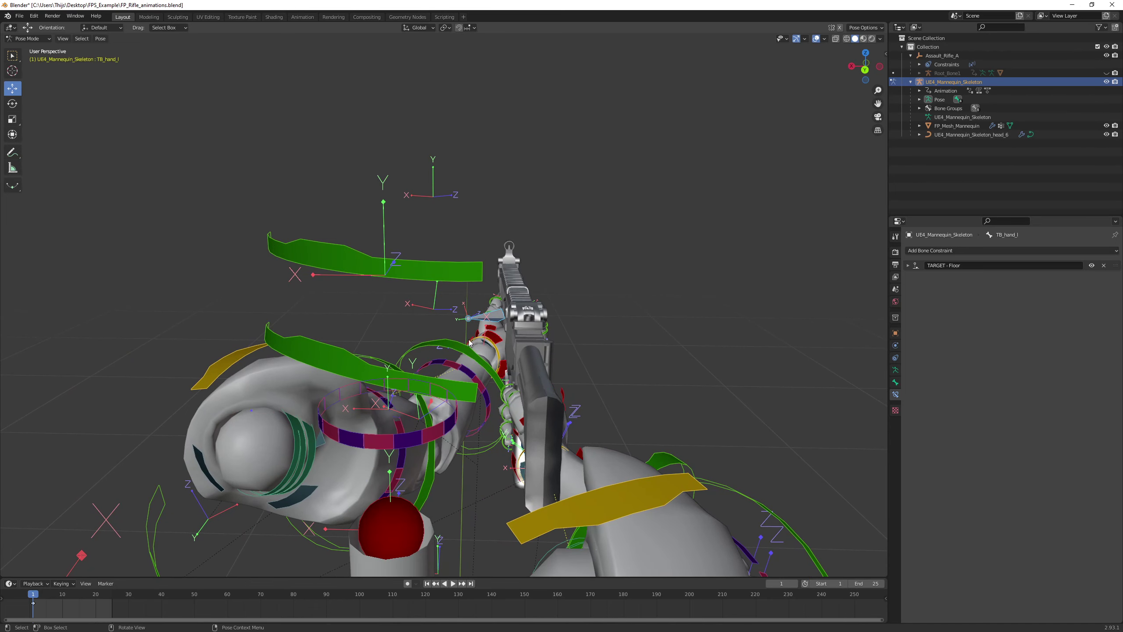
middle_drag(470, 343, 404, 460)
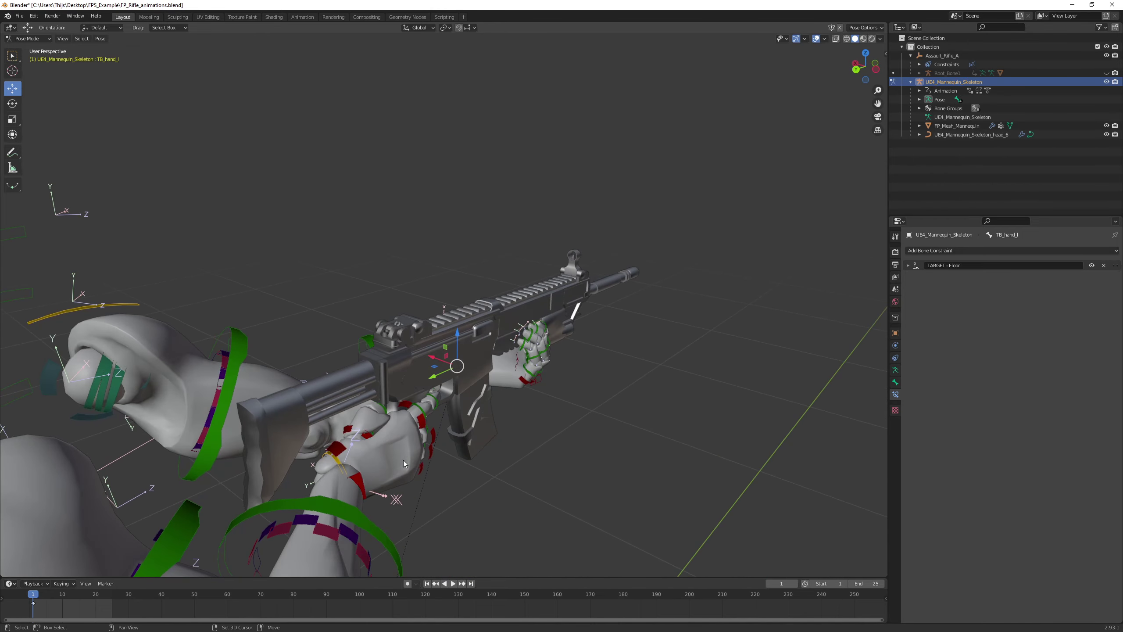
shift+click(337, 450)
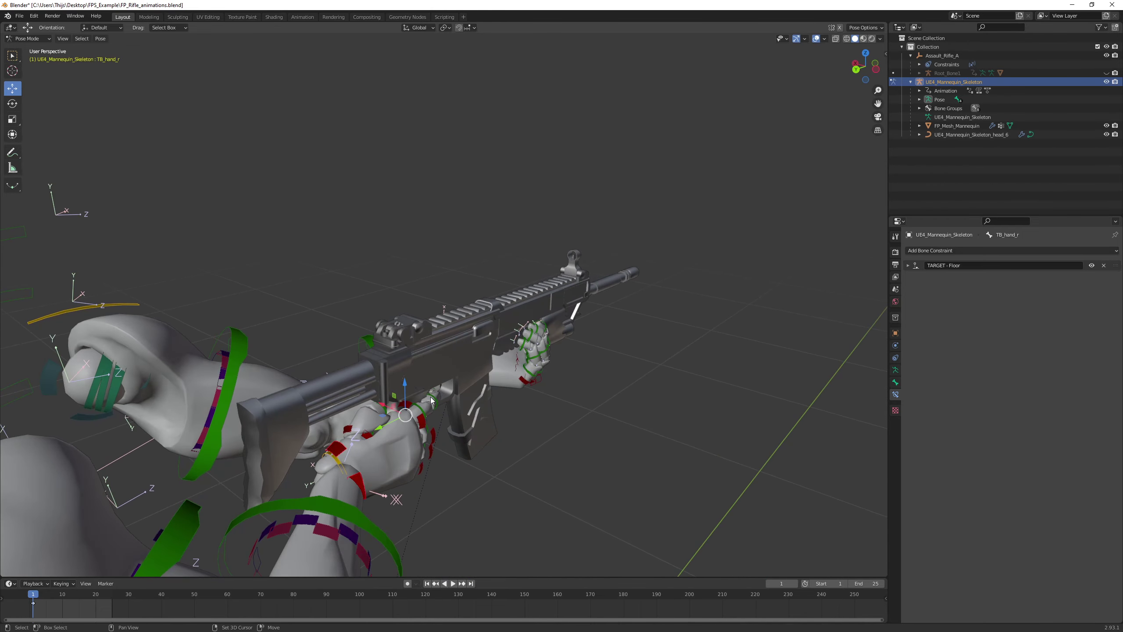
click(869, 55)
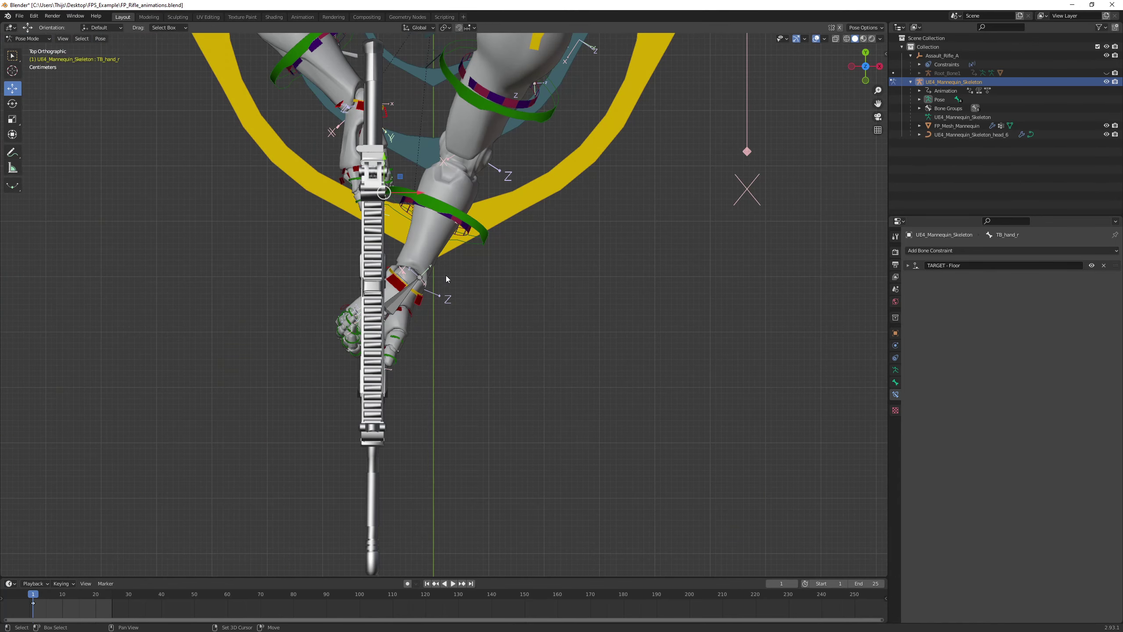
key(shift+space)
click(428, 277)
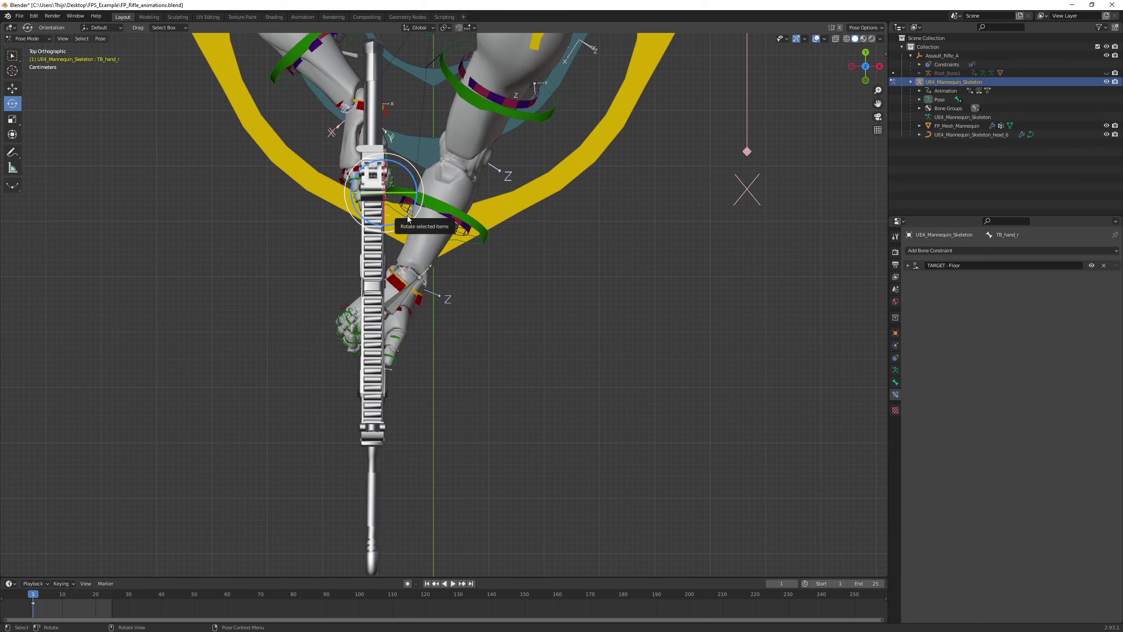
drag(408, 218, 409, 216)
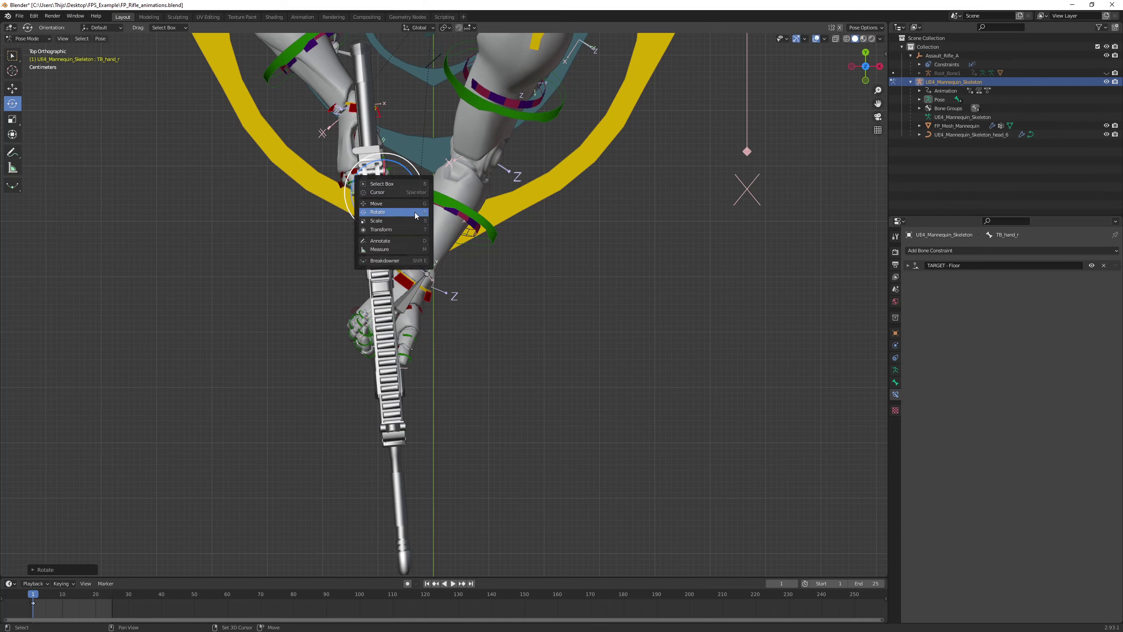
Move both hand target bones slightly along the global X axis, toward the character's left
key(shift+space)
click(391, 203)
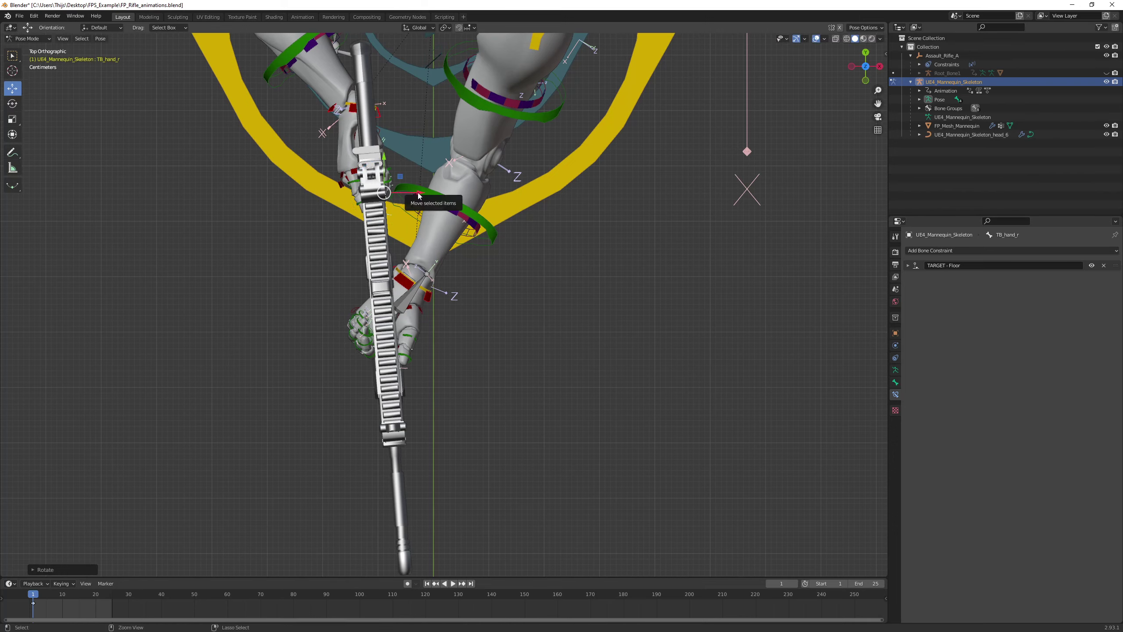
drag(418, 195, 424, 192)
Insert Location & Rotation keyframes for all bones at frame 1 of the look-right pose, leaving no bones selected
middle_drag(592, 209, 556, 163)
key(a)
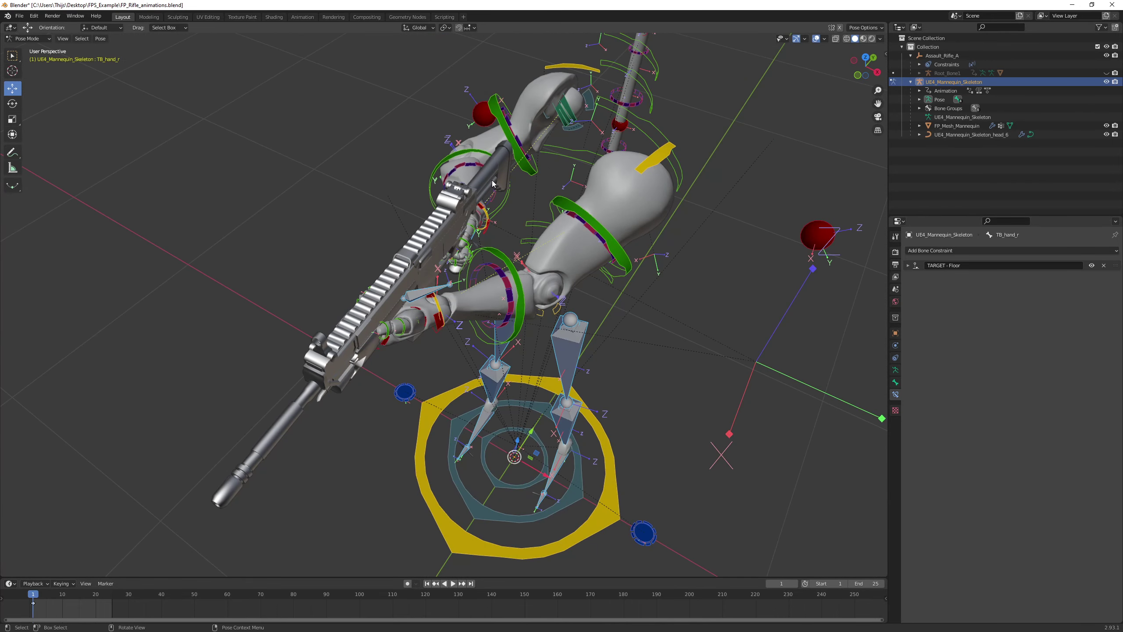
key(i)
click(351, 207)
click(347, 195)
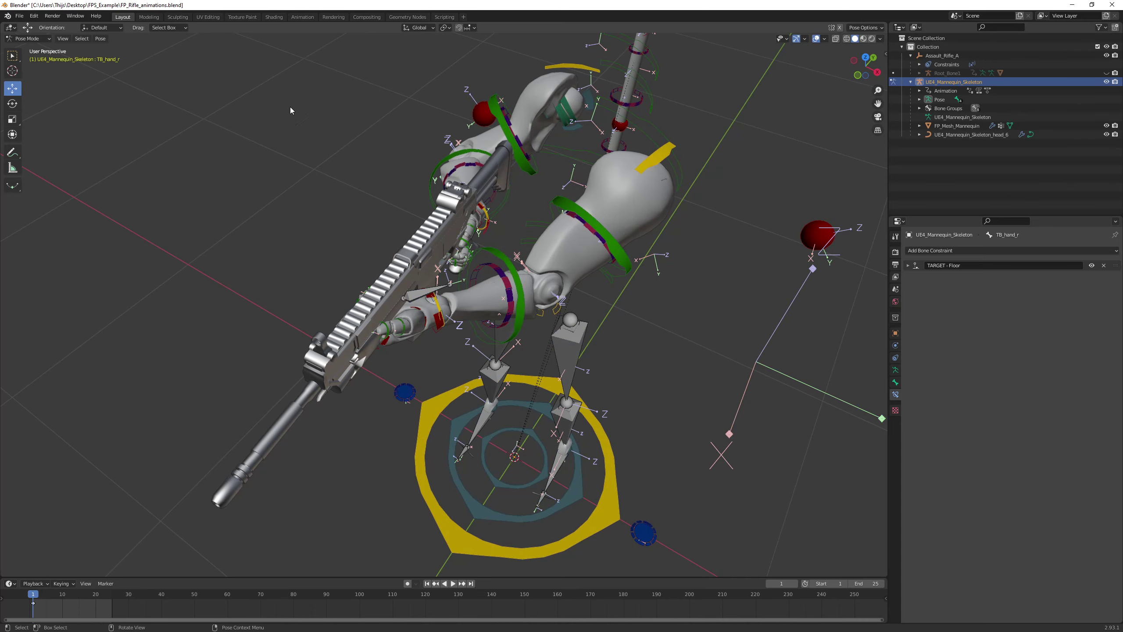
Switch to the Animation workspace and replace the look-right action with FP_Rifle_Pose on the skeleton
click(303, 17)
click(416, 456)
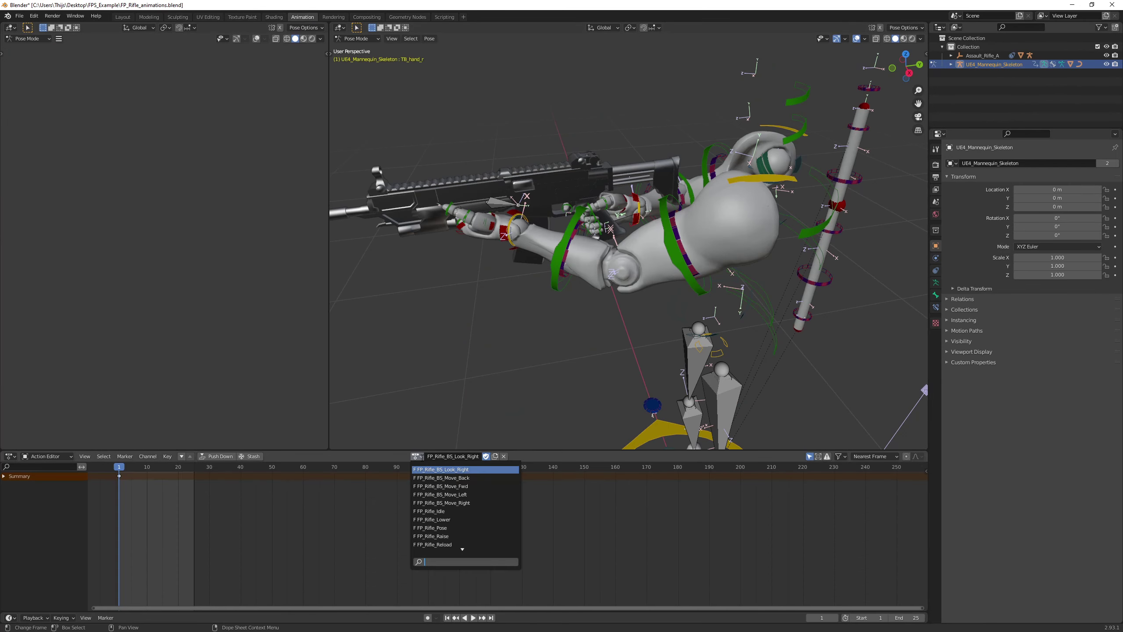
click(444, 528)
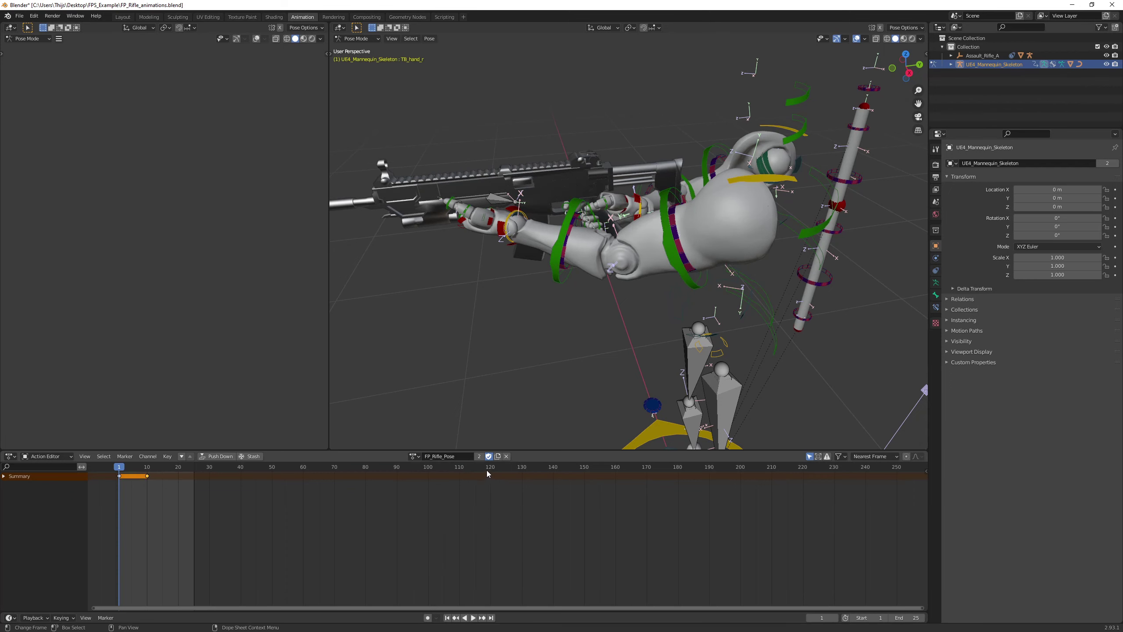
Duplicate the FP_Rifle_Pose action, rename the copy FP_Rifle_BS_Look_Left and protect it with a fake user
click(497, 456)
click(454, 456)
drag(450, 457, 498, 459)
text(BS_Loo)
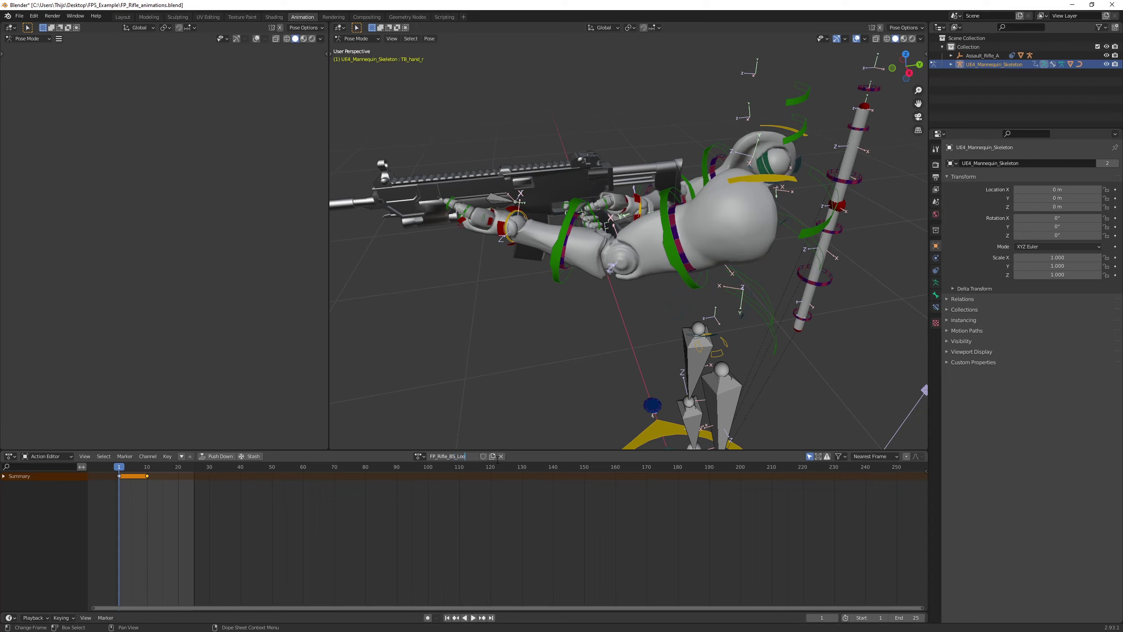
text(k_Left)
key(Return)
click(484, 456)
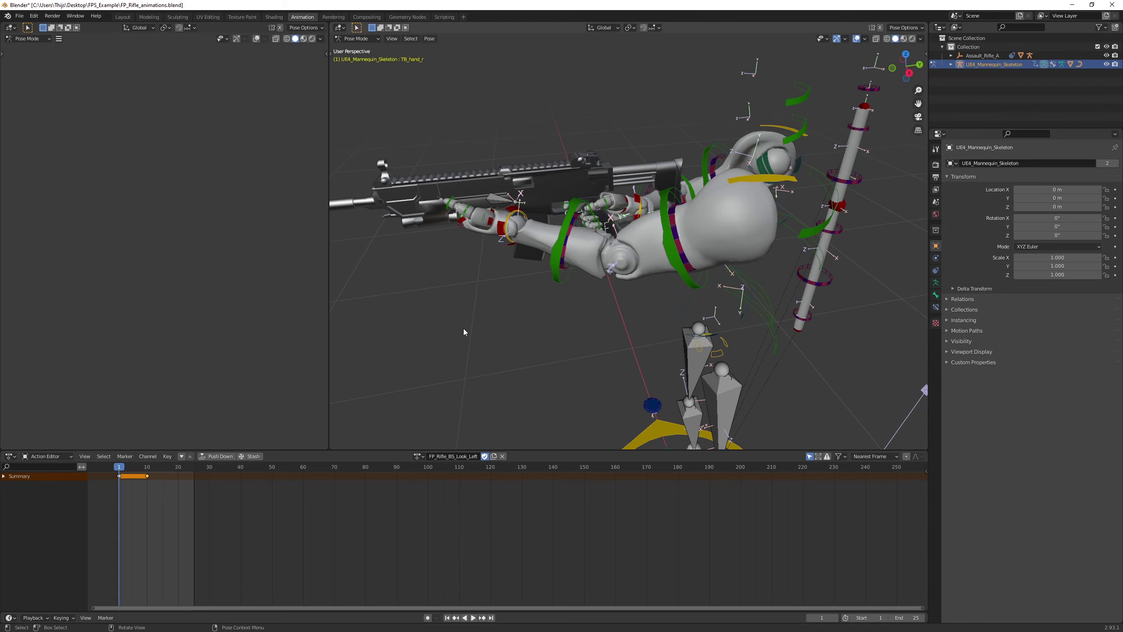
Delete the frame 10 keyframes of all bones in the look-left action and return to Pose Mode in the Layout workspace
key(a)
drag(140, 491, 155, 475)
key(Delete)
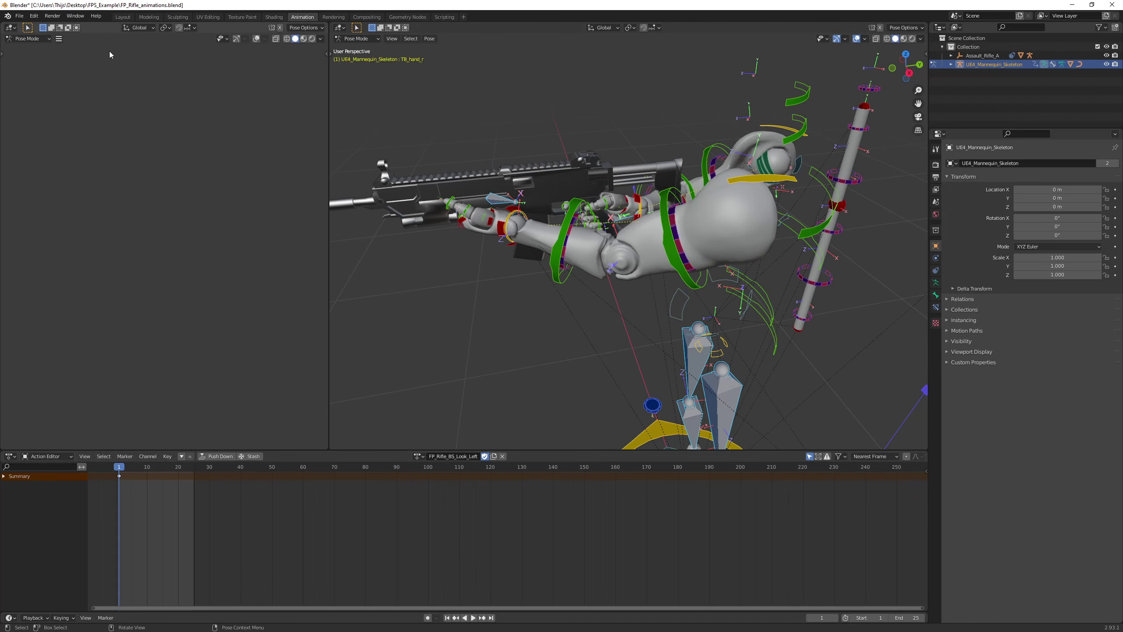
click(122, 16)
click(27, 39)
click(29, 68)
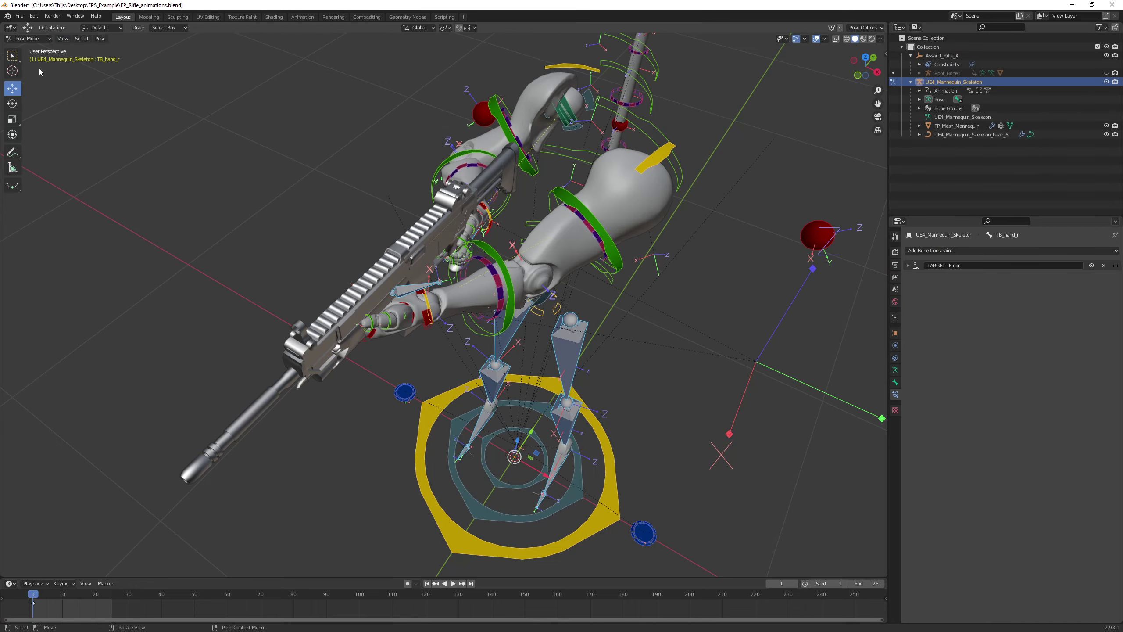
Select both hand target bones and rotate them in top view to swing the rifle's muzzle slightly toward the character's right
middle_drag(380, 200, 555, 272)
click(429, 322)
middle_drag(312, 329, 378, 327)
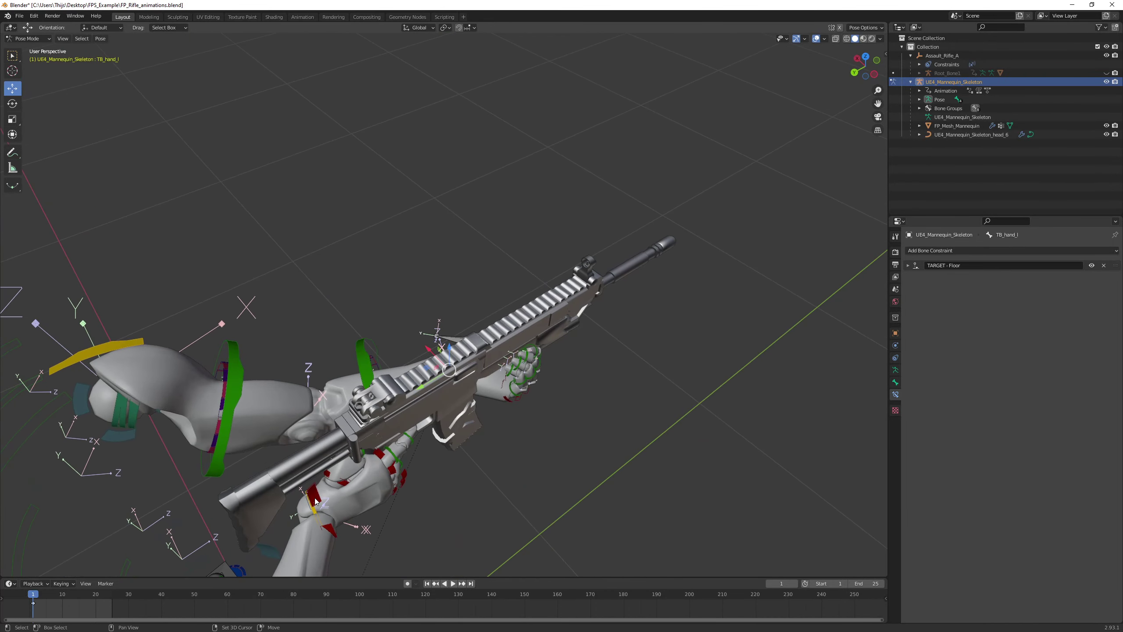
click(376, 438)
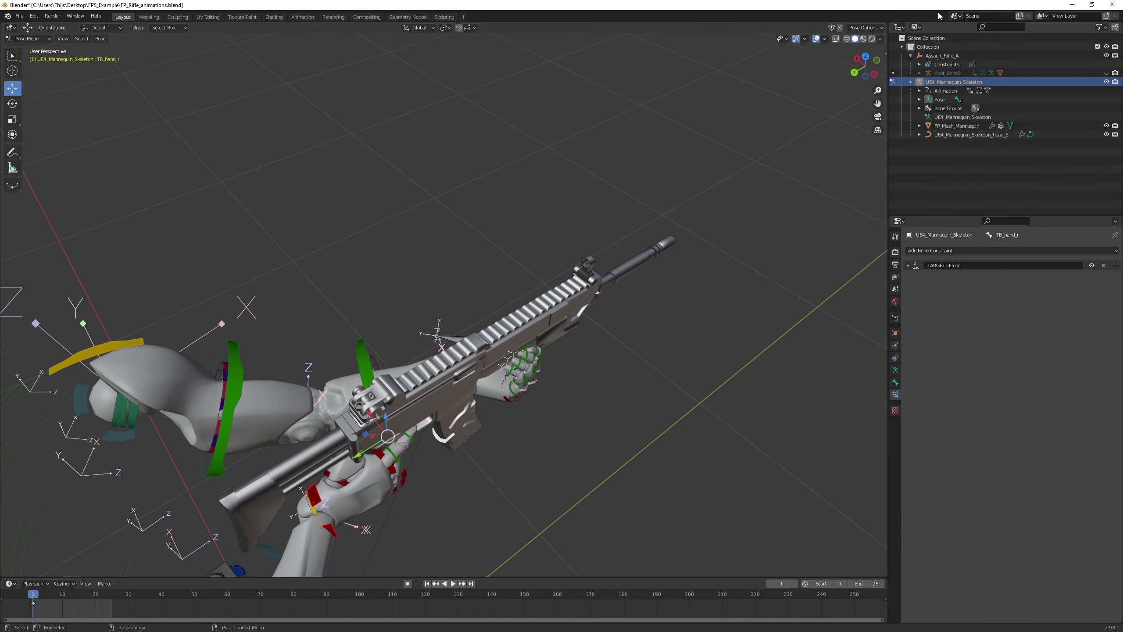
click(865, 57)
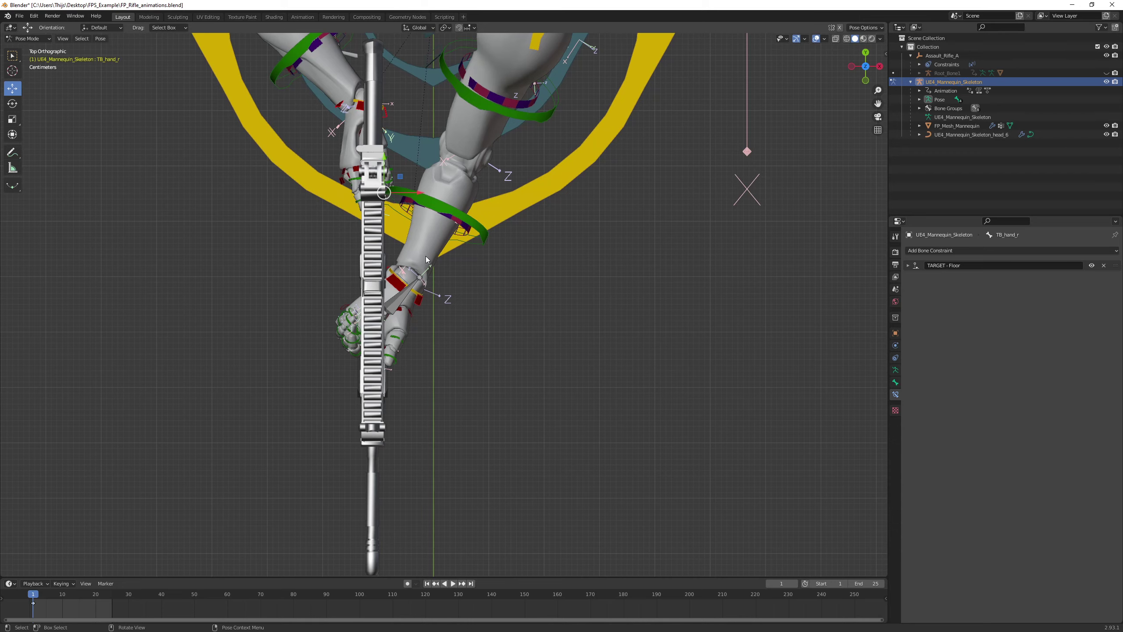
key(shift+space)
click(400, 265)
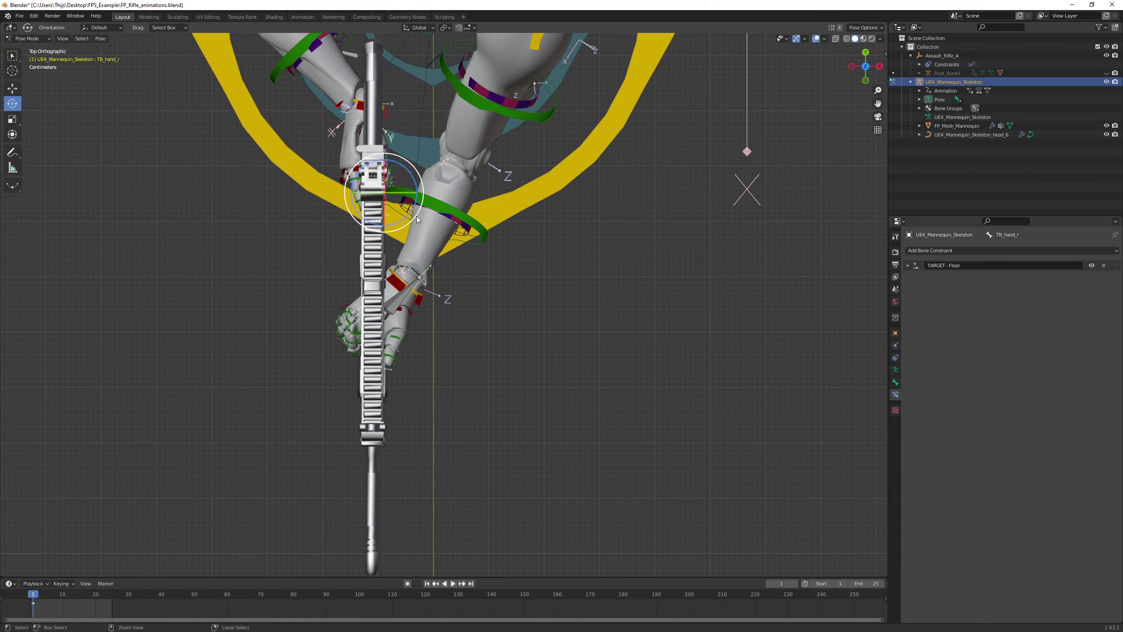
drag(416, 219, 404, 215)
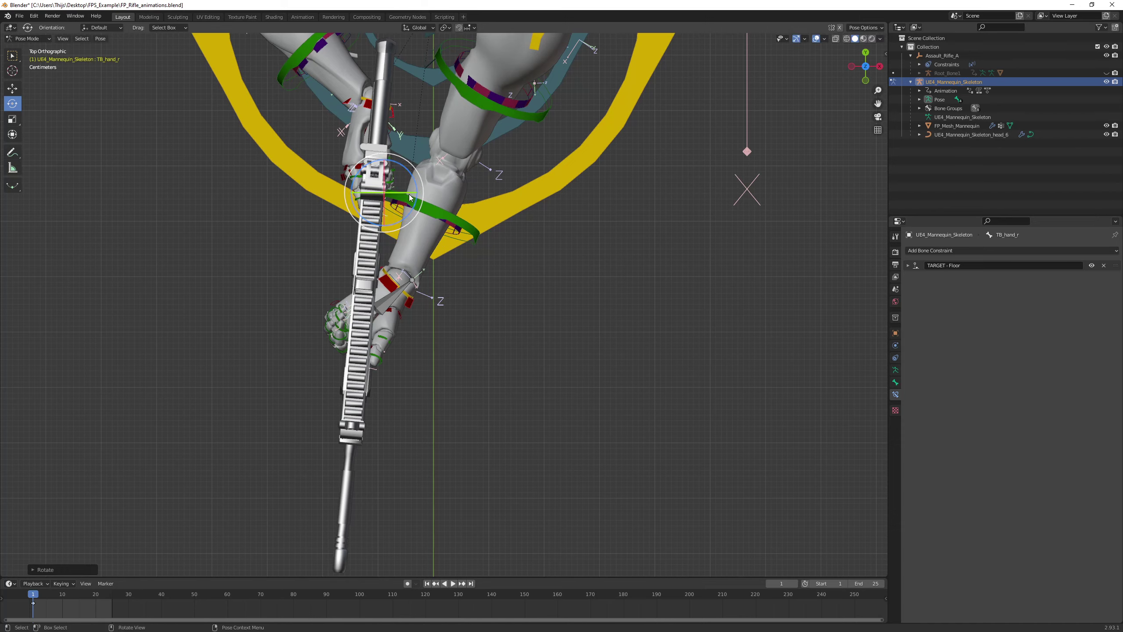
Move both hand target bones slightly along the global X axis, toward the character's right
key(shift+space)
click(396, 188)
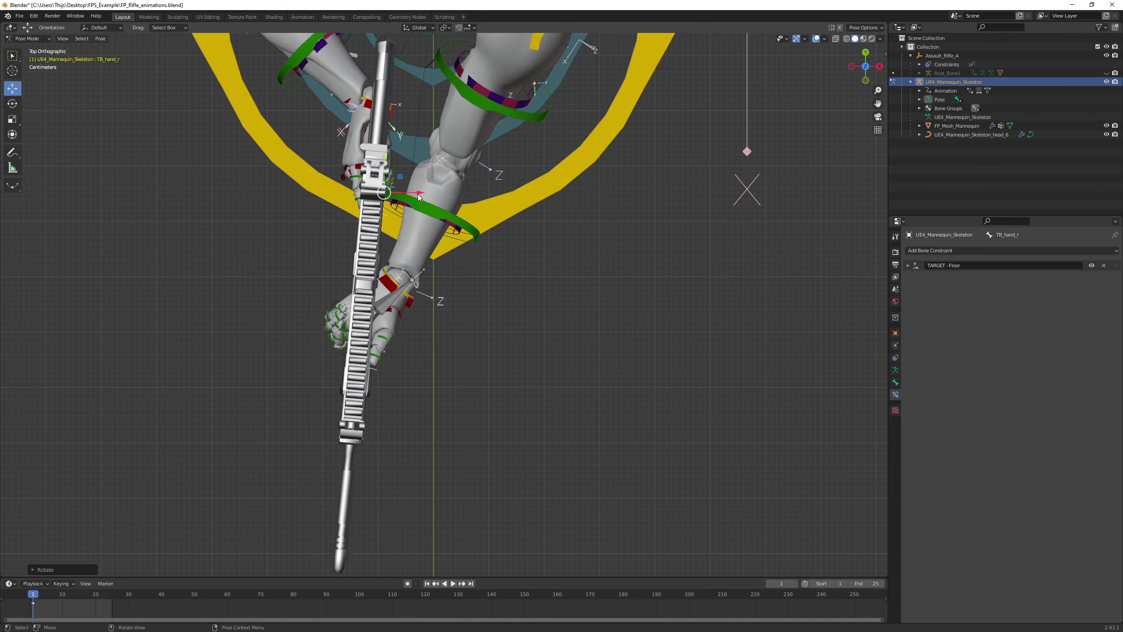
drag(419, 196, 415, 193)
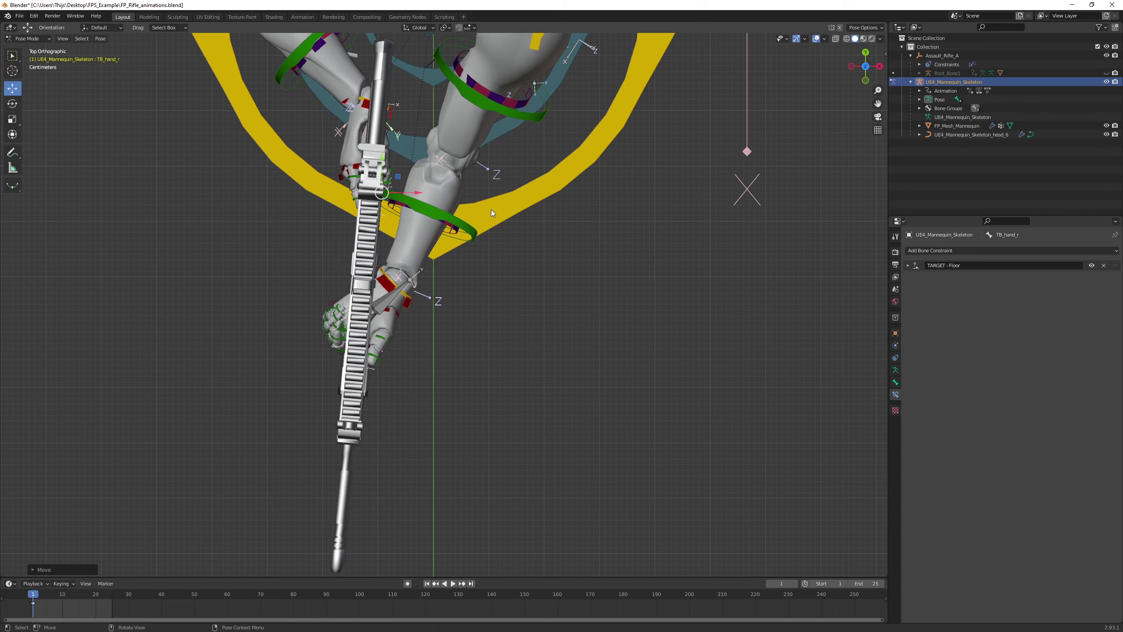
Insert Location & Rotation keyframes for all bones at frame 1 of the look-left pose
key(a)
key(i)
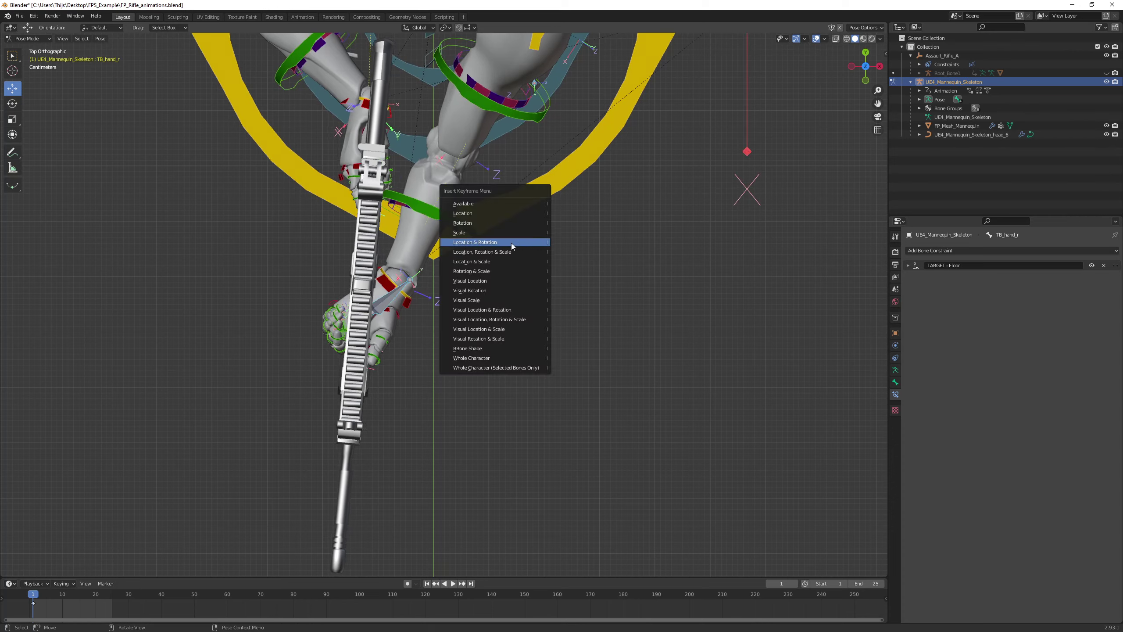
click(511, 243)
middle_drag(509, 242, 537, 183)
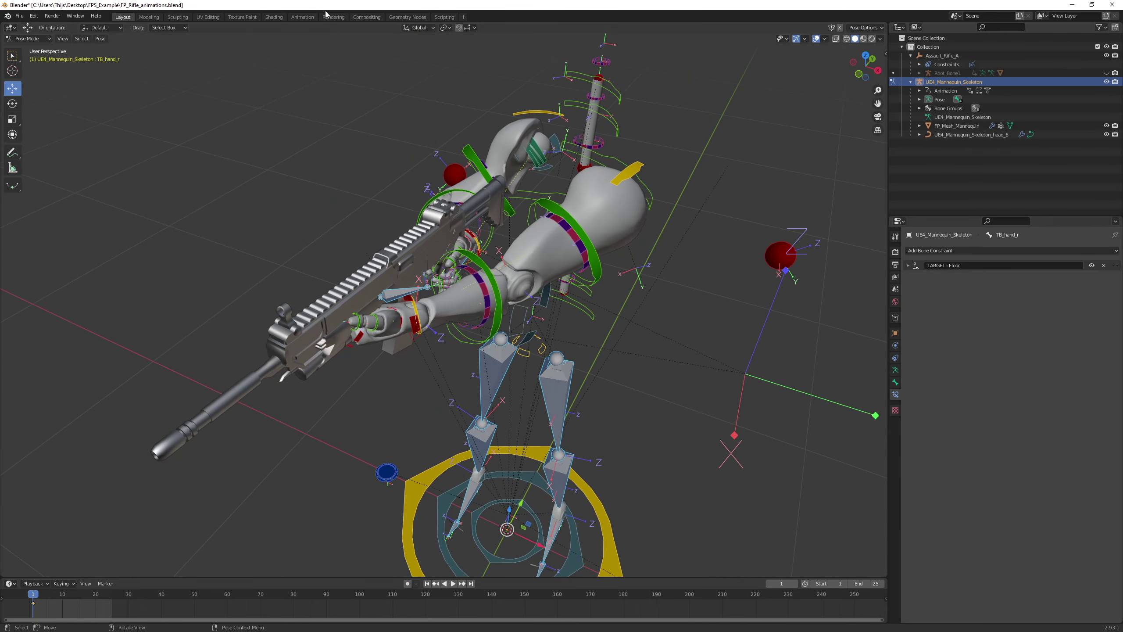
Switch to the Animation workspace and replace the look-left action with FP_Rifle_Pose on the skeleton
click(302, 17)
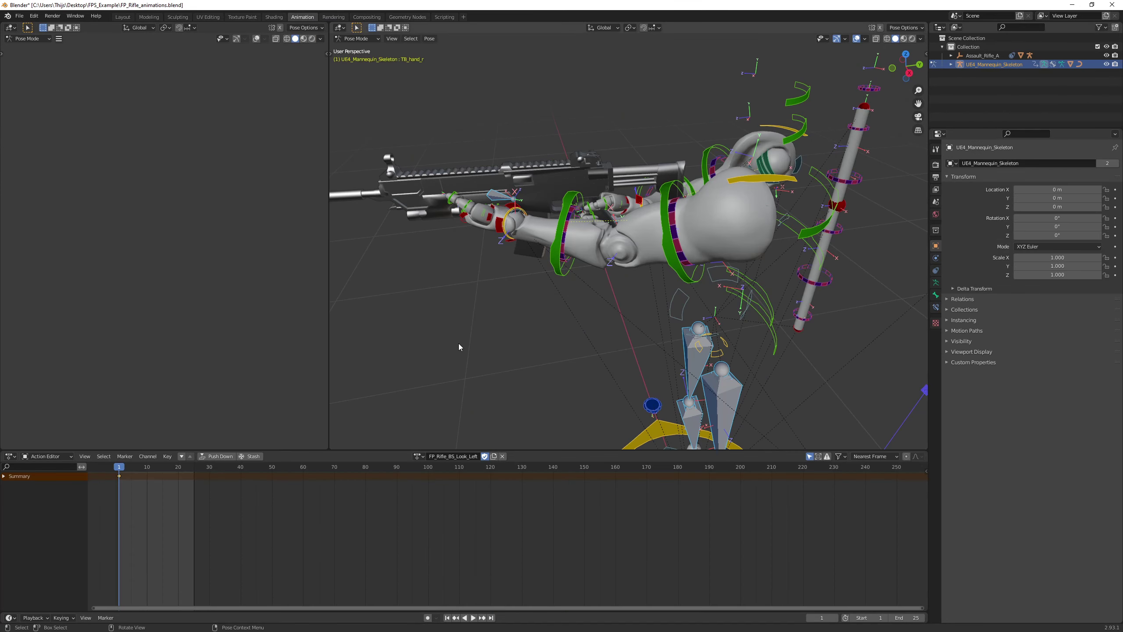
click(418, 456)
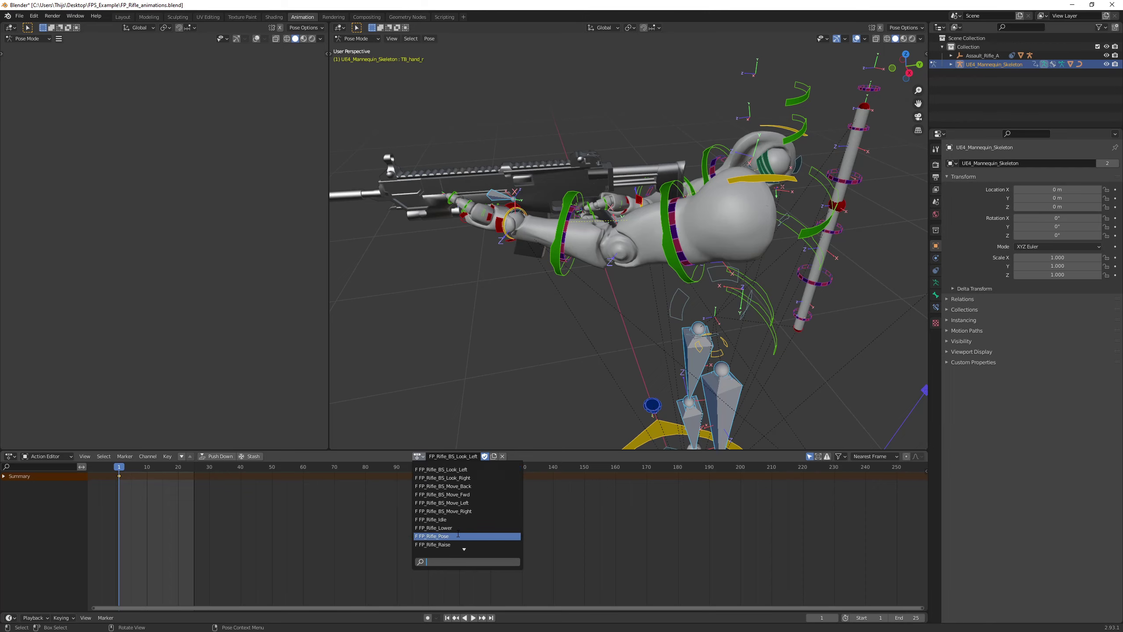
click(458, 535)
Duplicate the FP_Rifle_Pose action, rename the copy FP_Rifle_BS_Look_Up and protect it with a fake user
click(494, 456)
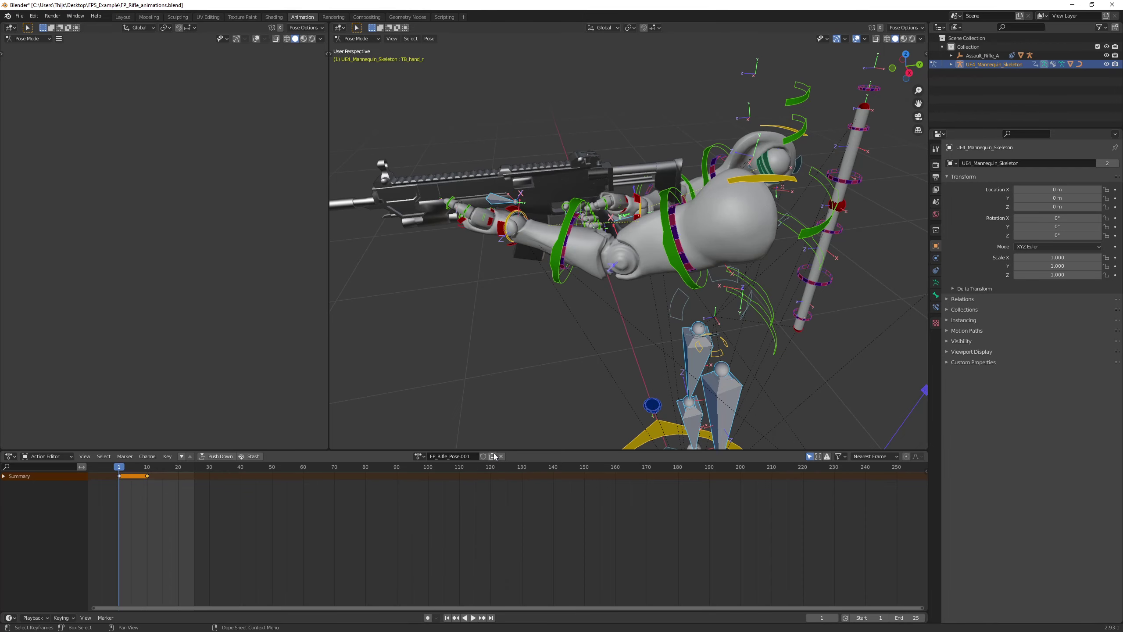
click(454, 459)
drag(449, 456, 485, 462)
text(BS_Look_Up)
key(Return)
click(483, 457)
Select all bones and delete their frame 10 keyframes in the look-up action
click(557, 288)
key(a)
drag(137, 488, 157, 477)
key(Delete)
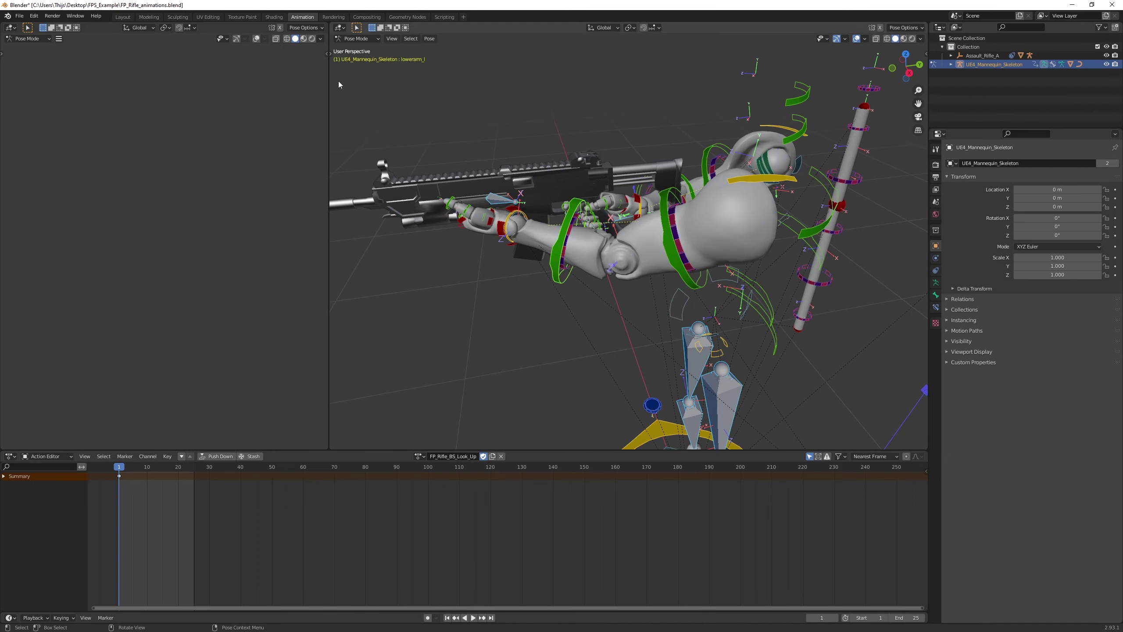
Switch to the Layout workspace and put UE4_Mannequin_Skeleton into Pose Mode
click(123, 18)
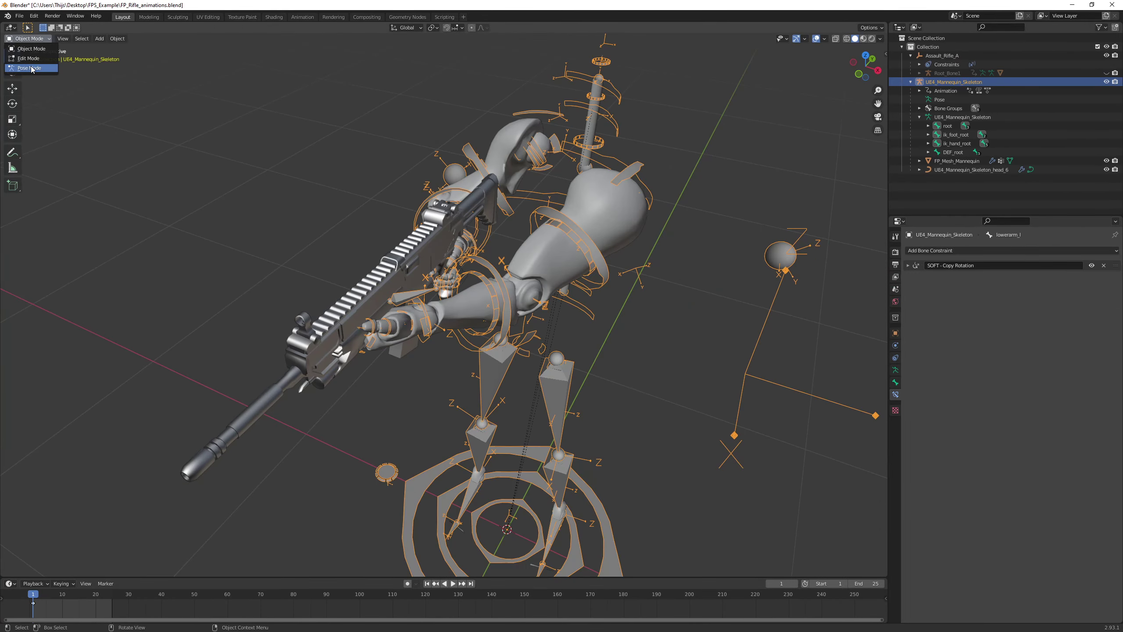
click(302, 17)
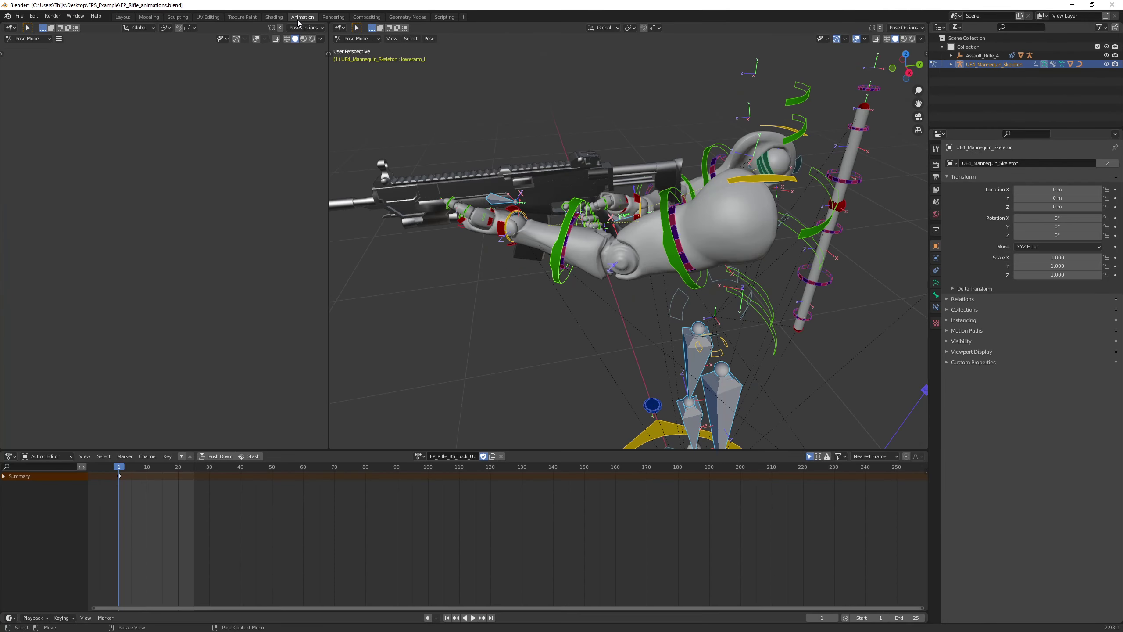
click(124, 17)
middle_drag(408, 148, 365, 127)
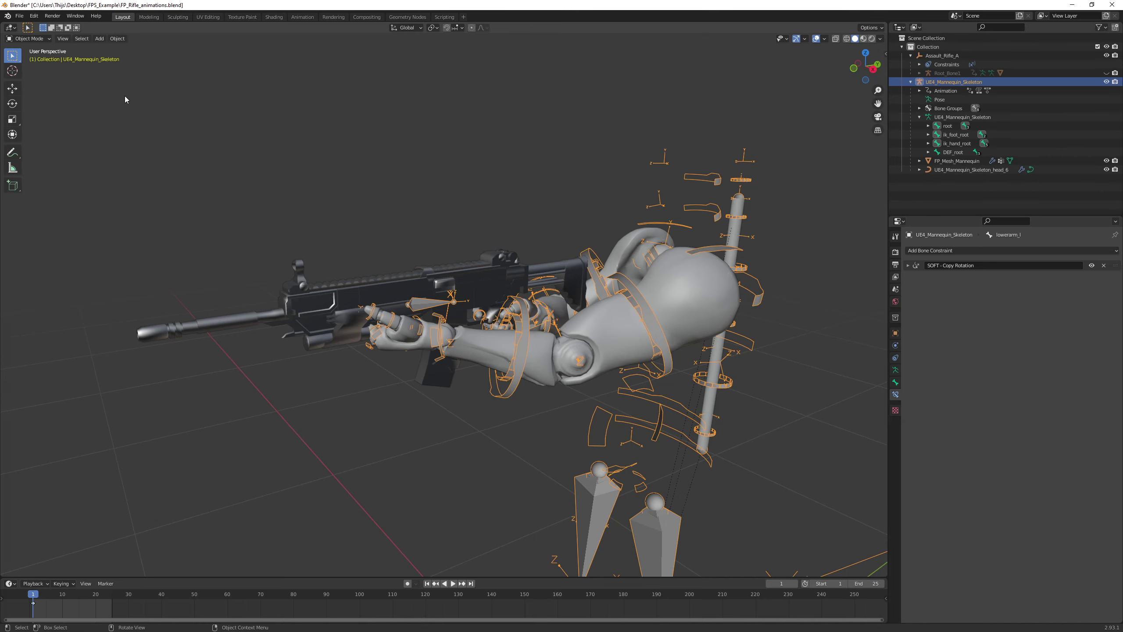
click(27, 39)
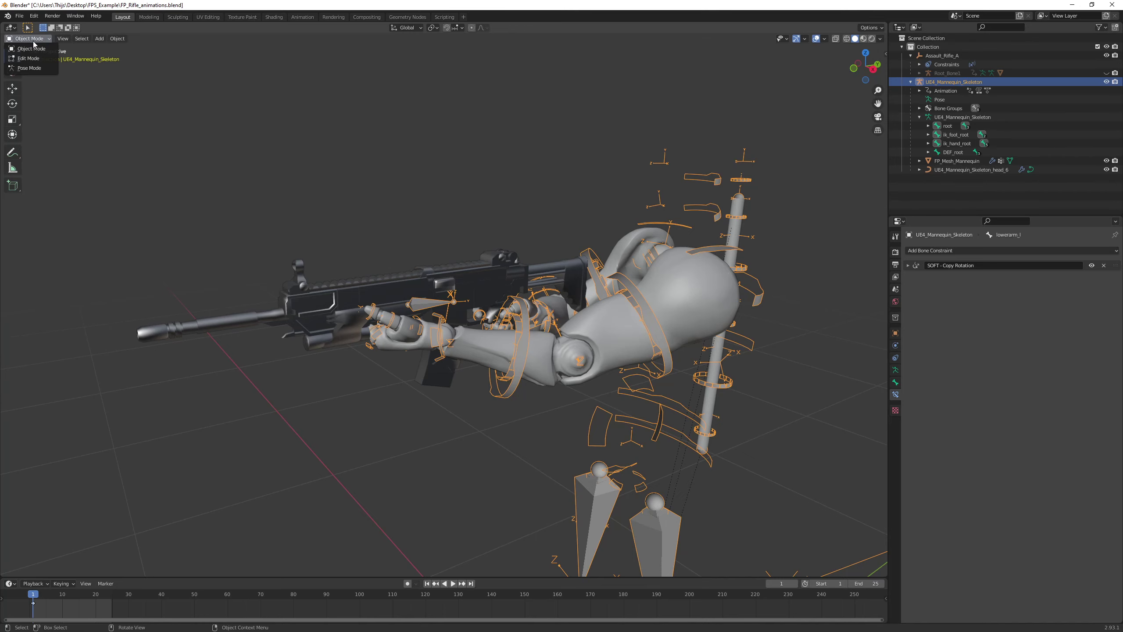
click(26, 69)
Select the TB_hand_r bone and rotate it in the left orthographic view to tilt the rifle's muzzle slightly downward
middle_drag(478, 206, 656, 265)
click(433, 303)
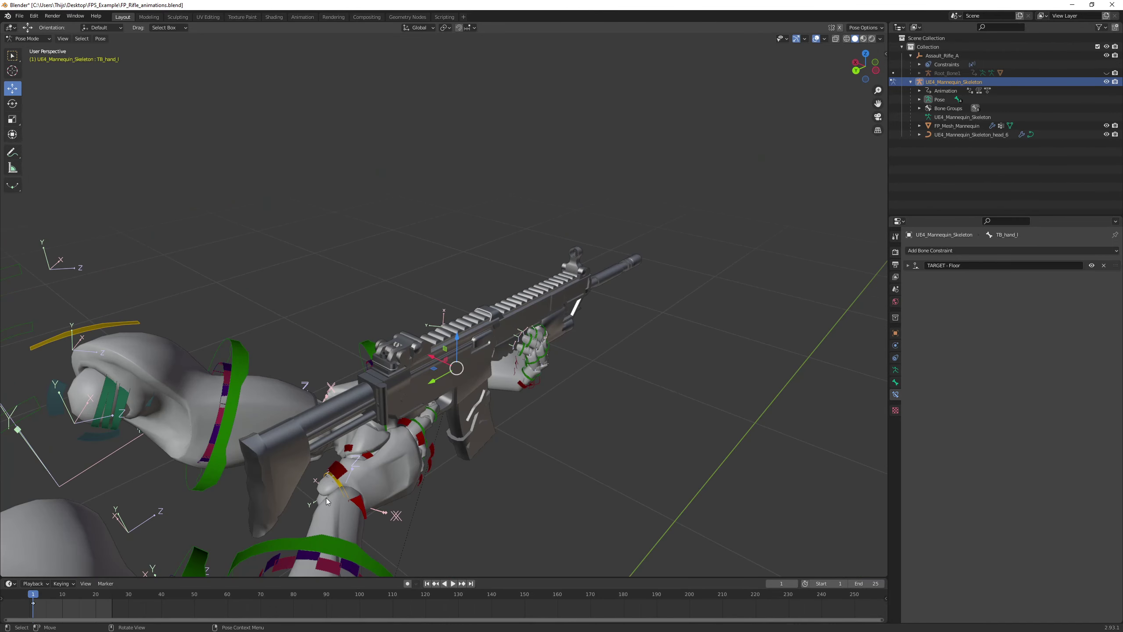
click(337, 476)
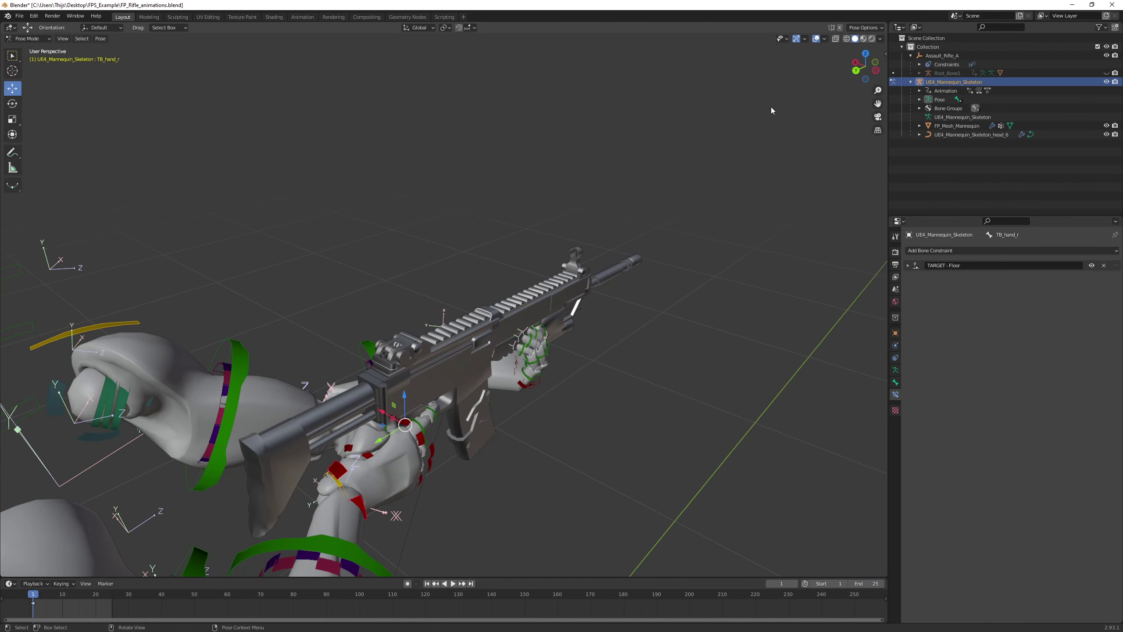
click(876, 71)
key(shift+space)
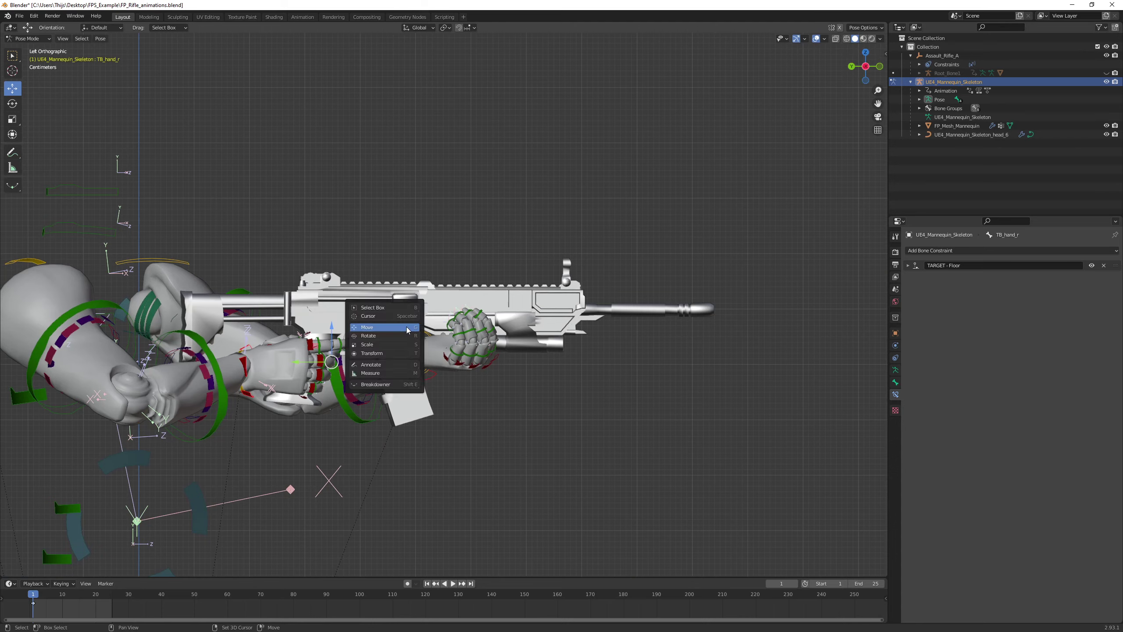
click(375, 337)
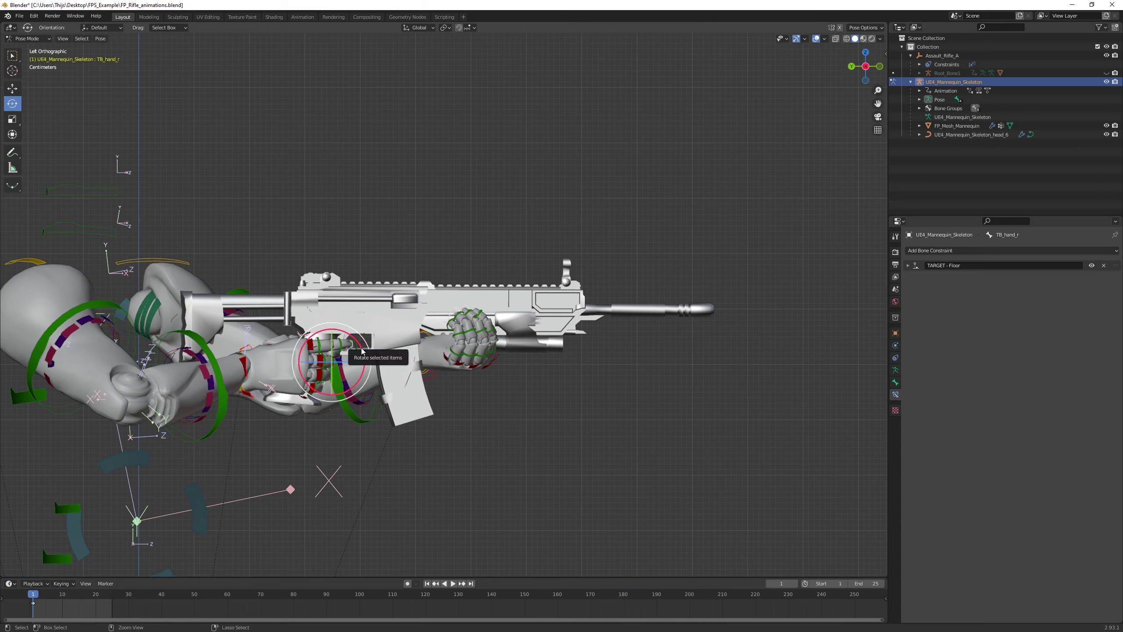
drag(361, 346, 361, 354)
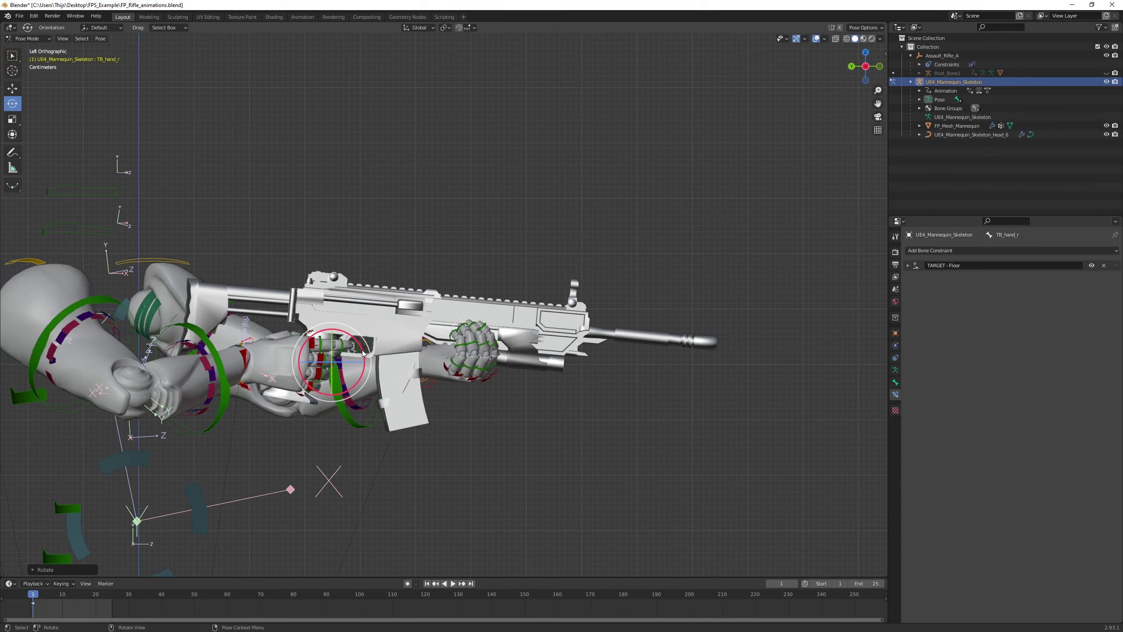
Nudge the TB_hand_r bone slightly upward along the Z axis with the Move tool
key(shift+space)
click(341, 342)
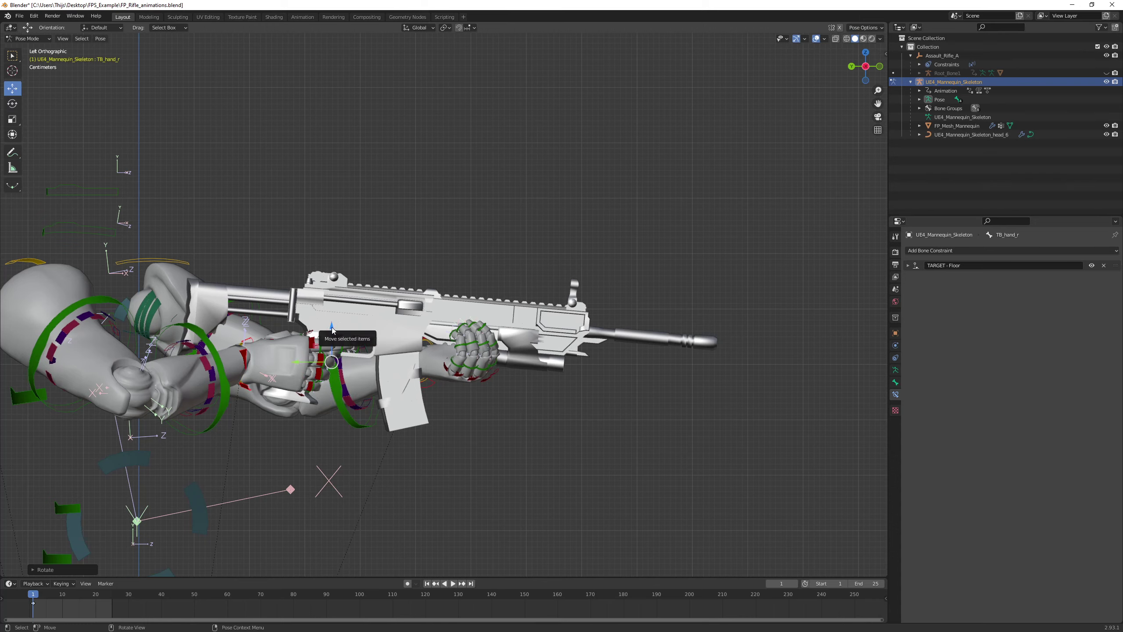
drag(333, 337, 332, 334)
middle_drag(406, 214, 262, 231)
right_click(260, 229)
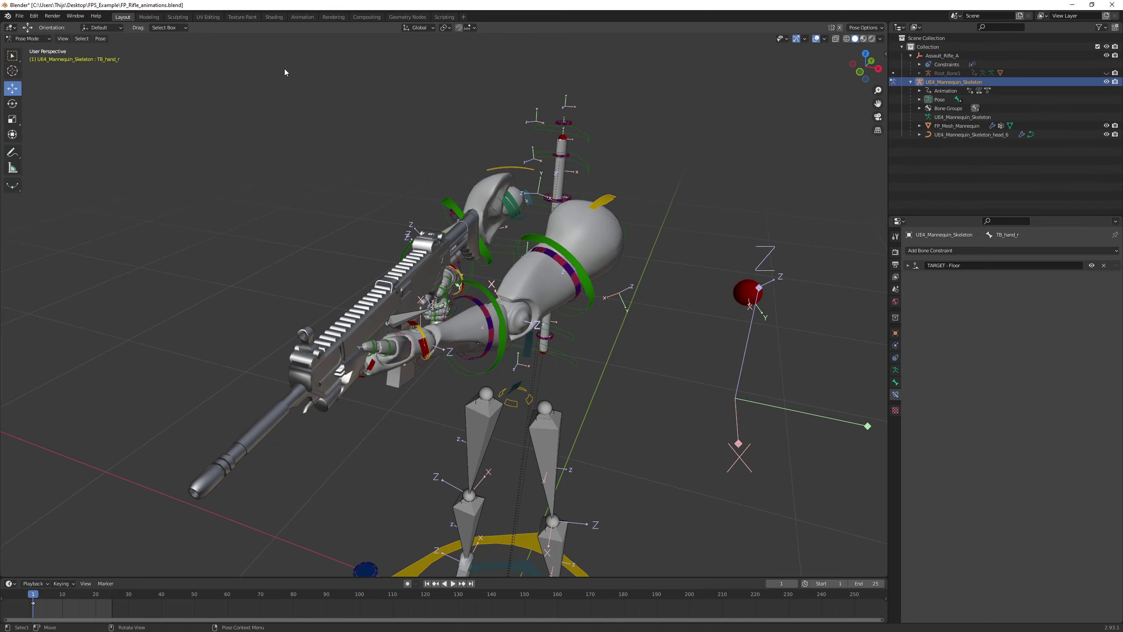
Load FP_Rifle_Pose in the Animation workspace, duplicate it as FP_Rifle_BS_Look_Down and protect the copy with a fake user
click(301, 17)
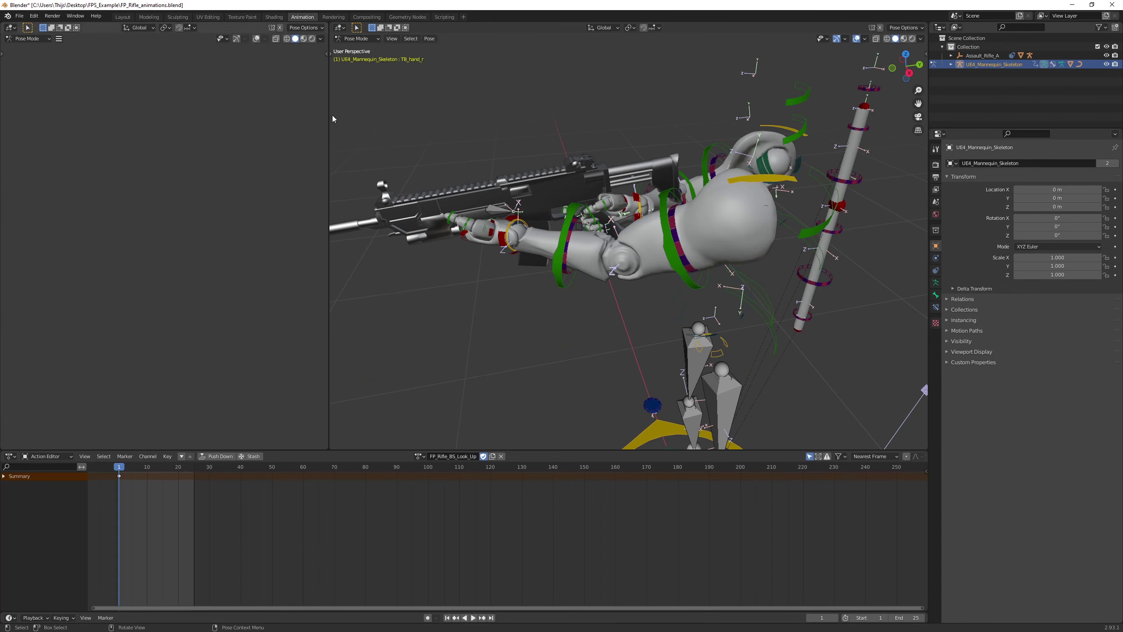
click(419, 456)
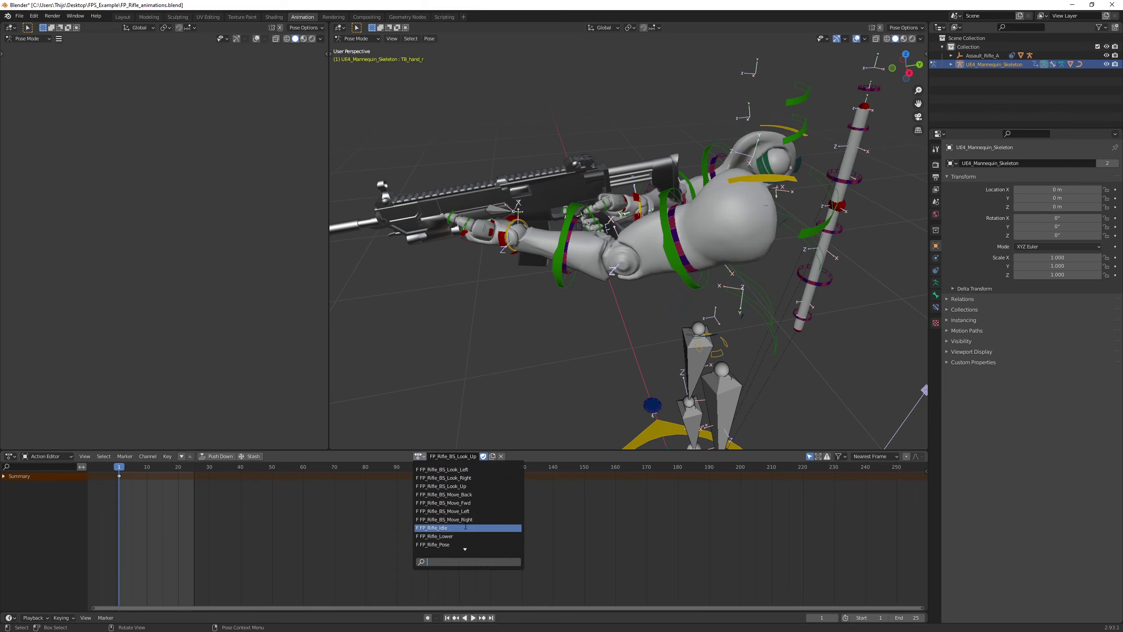
click(452, 544)
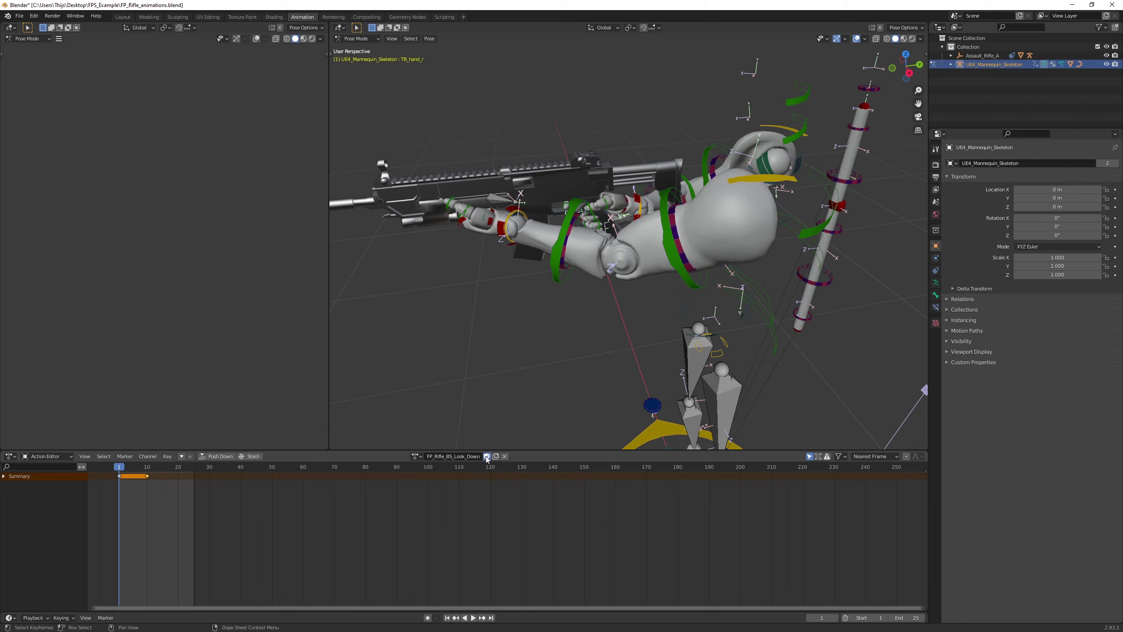
Select all bones and delete their frame 10 keyframes in the look-down action
key(a)
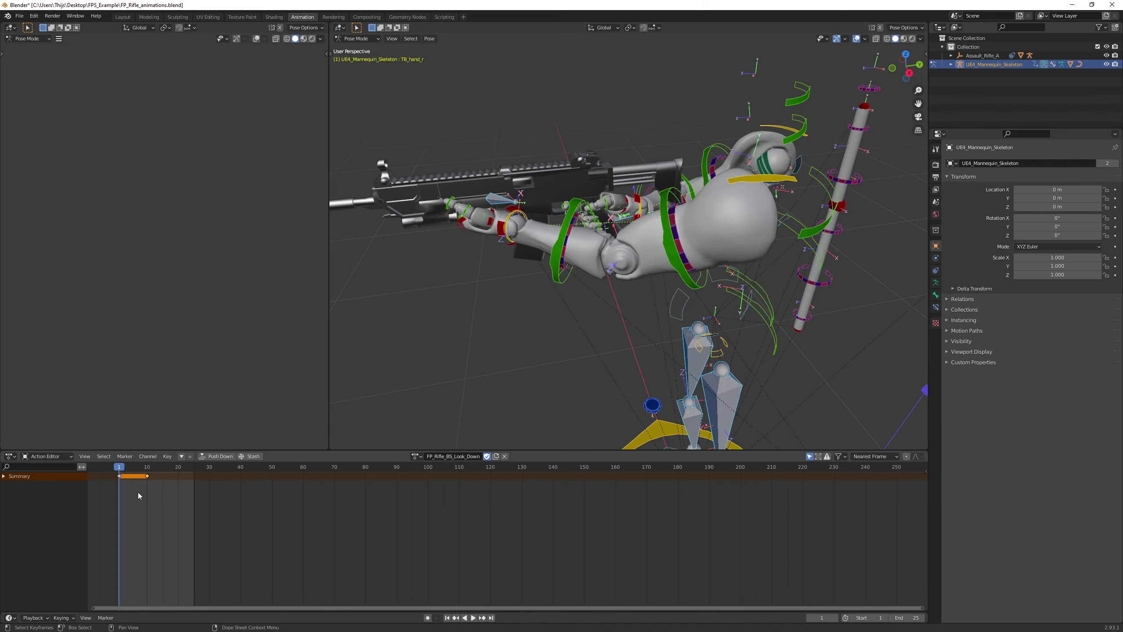
drag(160, 477, 162, 477)
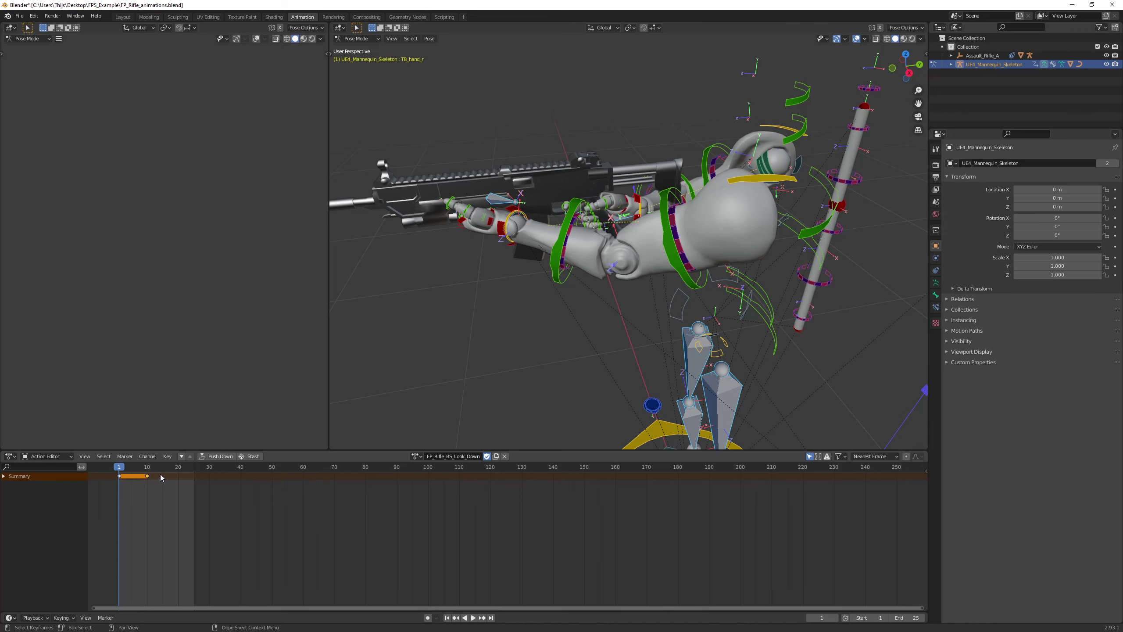
Return to the Layout workspace and set the skeleton to Pose Mode for the look-down pose
click(122, 16)
click(28, 38)
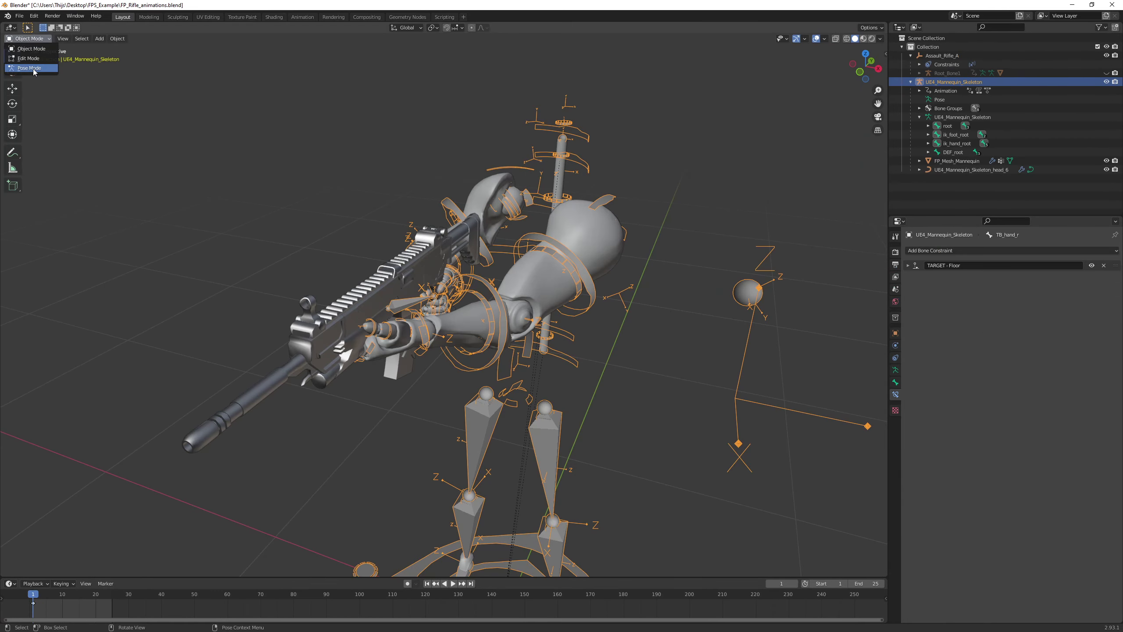
click(29, 68)
Select only the TB_hand_r bone and rotate it in the left orthographic view to tilt the rifle's muzzle slightly upward
middle_drag(484, 281, 364, 425)
key(alt+a)
click(426, 334)
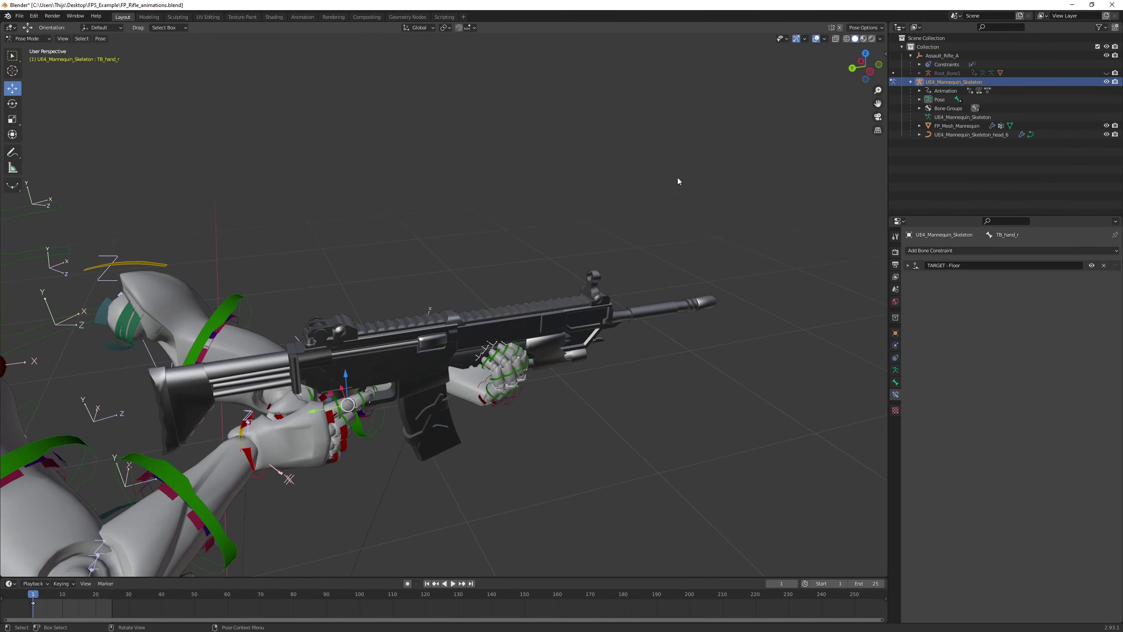
click(870, 73)
key(shift+space)
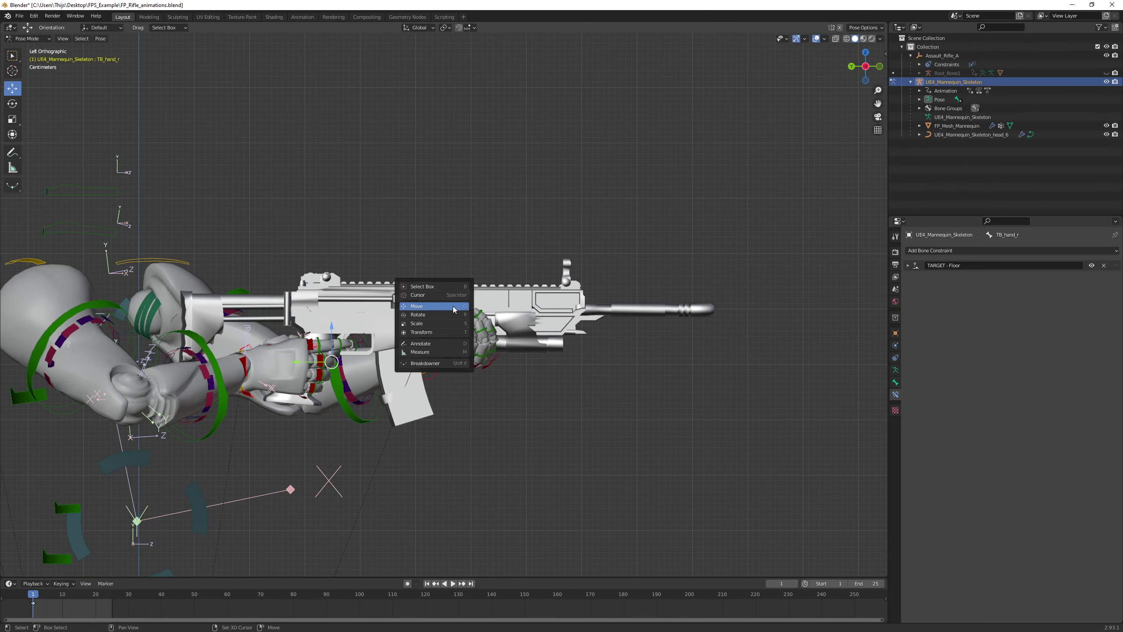
click(435, 316)
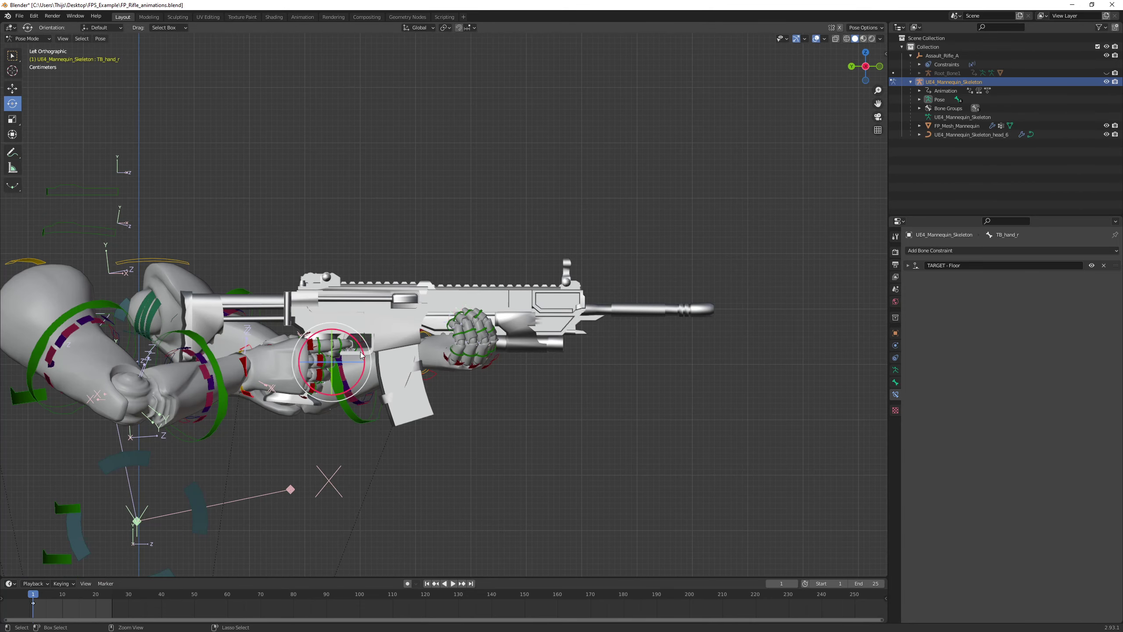
drag(362, 351, 366, 345)
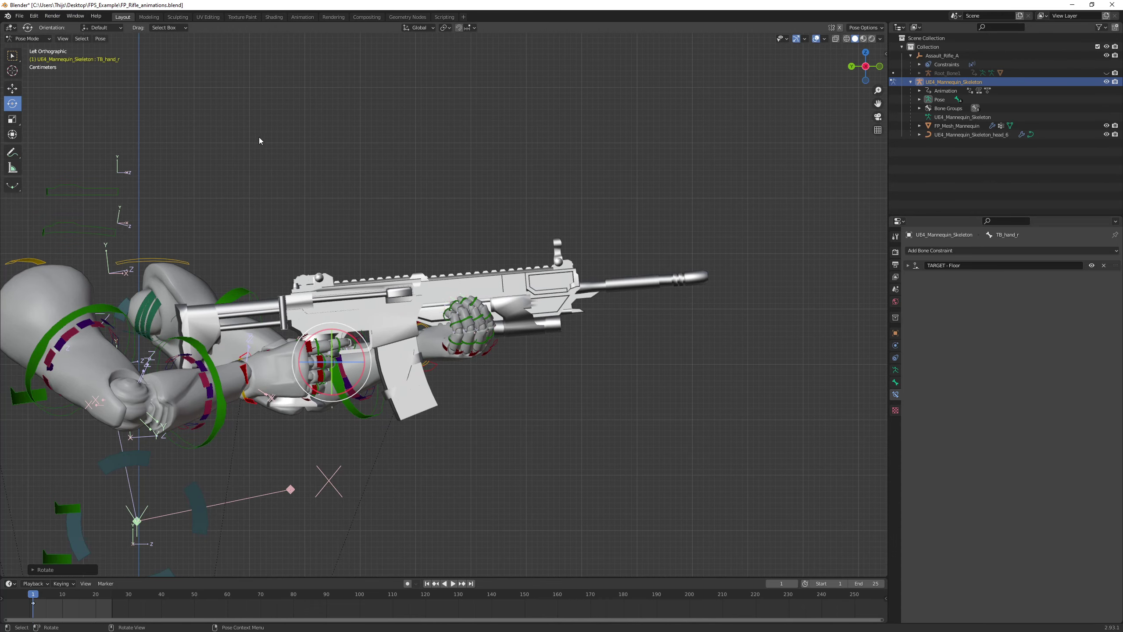
Insert Location & Rotation keyframes for all bones at frame 1 of the look-down pose
middle_drag(258, 137, 551, 152)
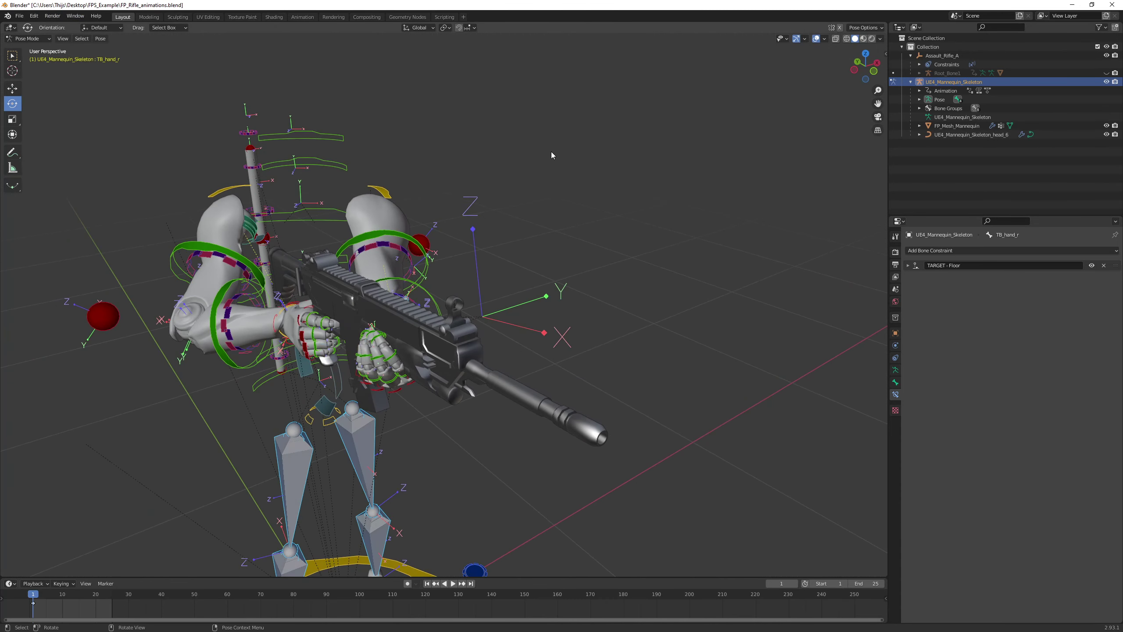
key(i)
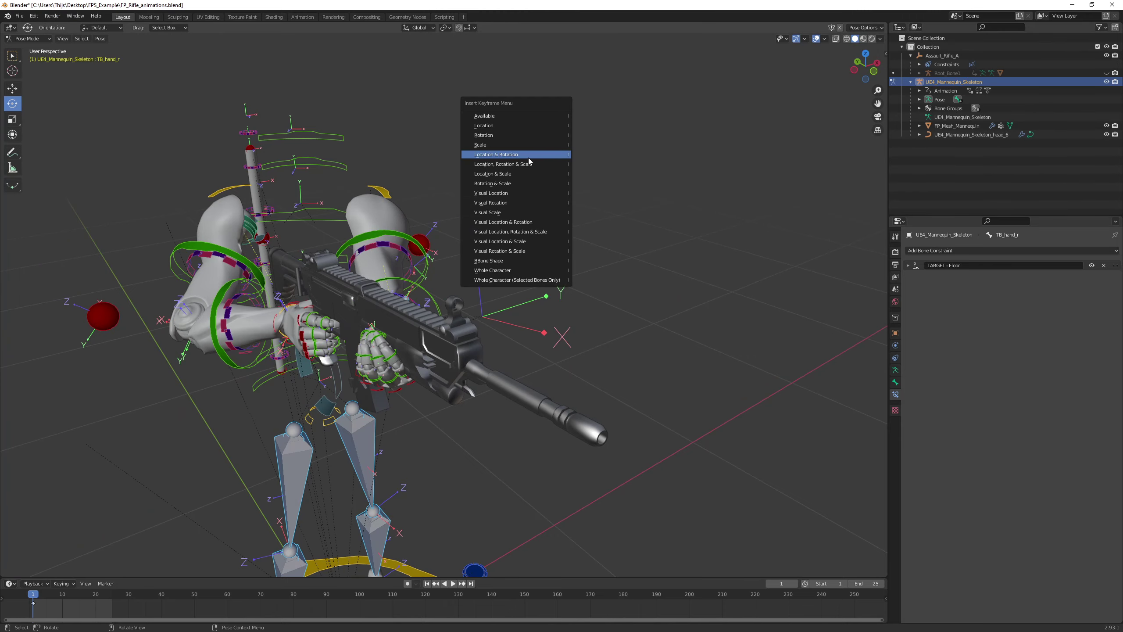
click(529, 158)
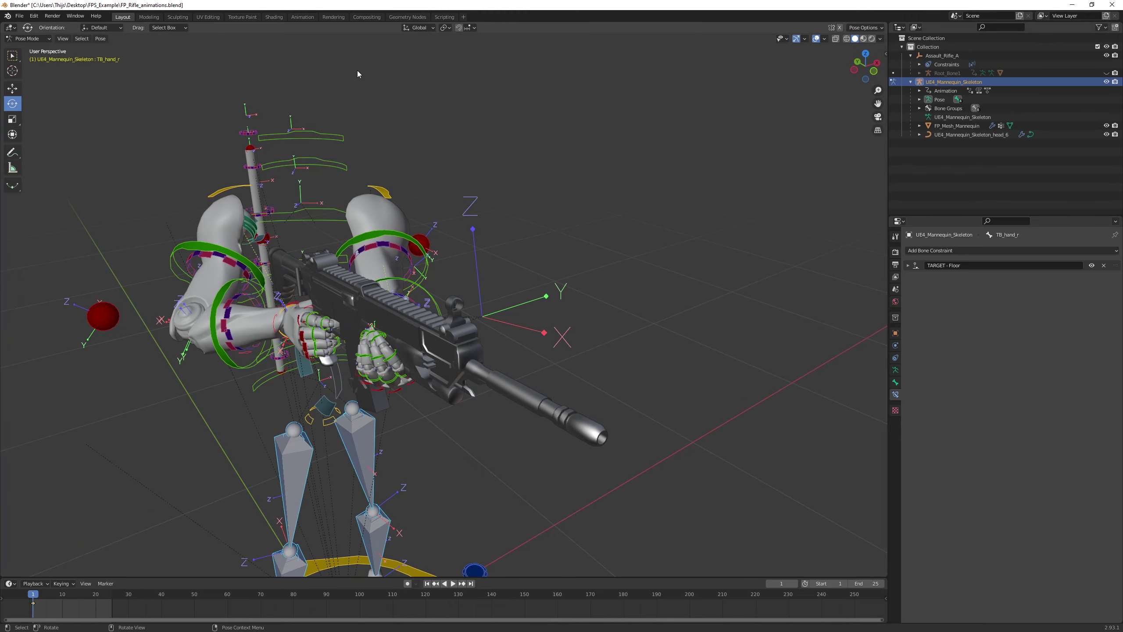
Set the skeleton to Object Mode in the Animation workspace and choose FP_Rifle_BS_Look_Down as its active action
mouse_move(259, 54)
middle_down()
mouse_move(211, 54)
mouse_move(264, 58)
middle_up()
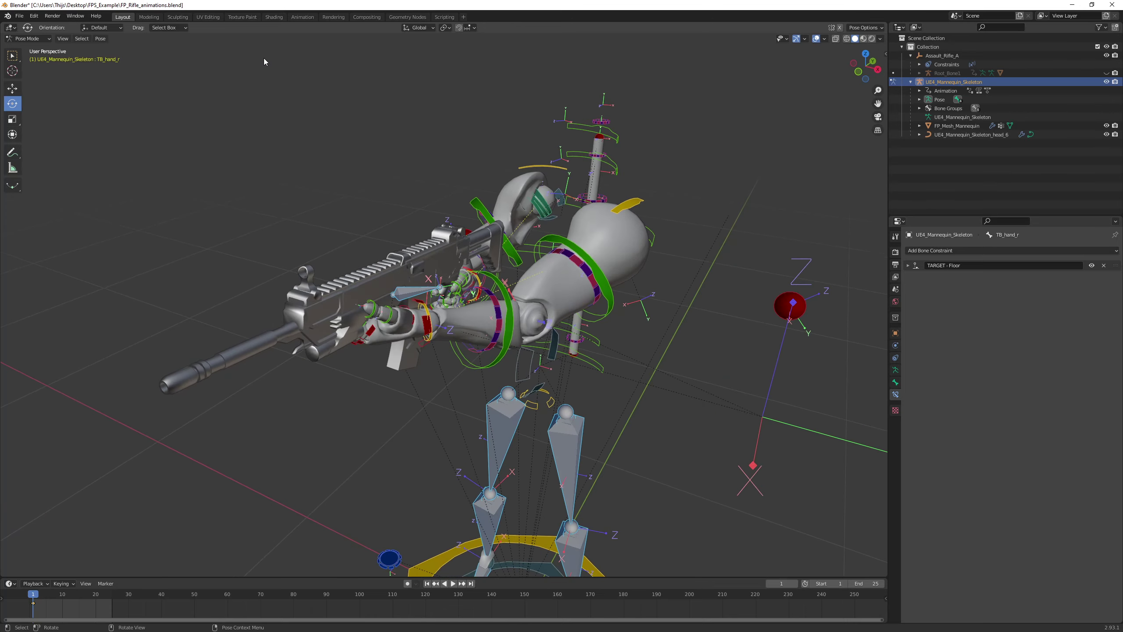
click(298, 19)
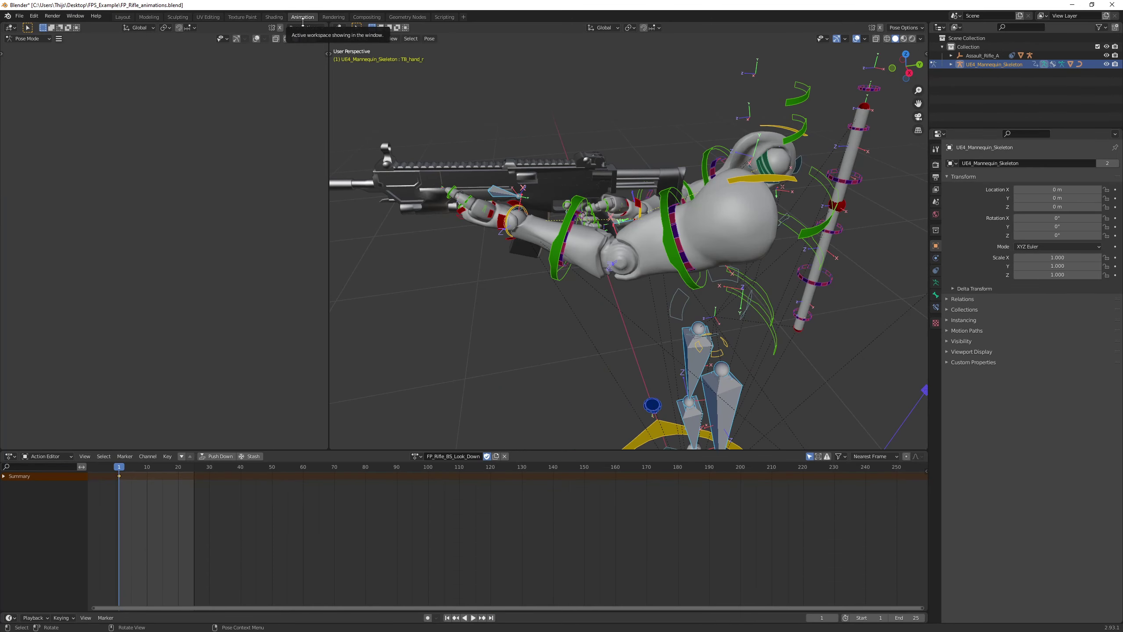
click(357, 38)
click(355, 50)
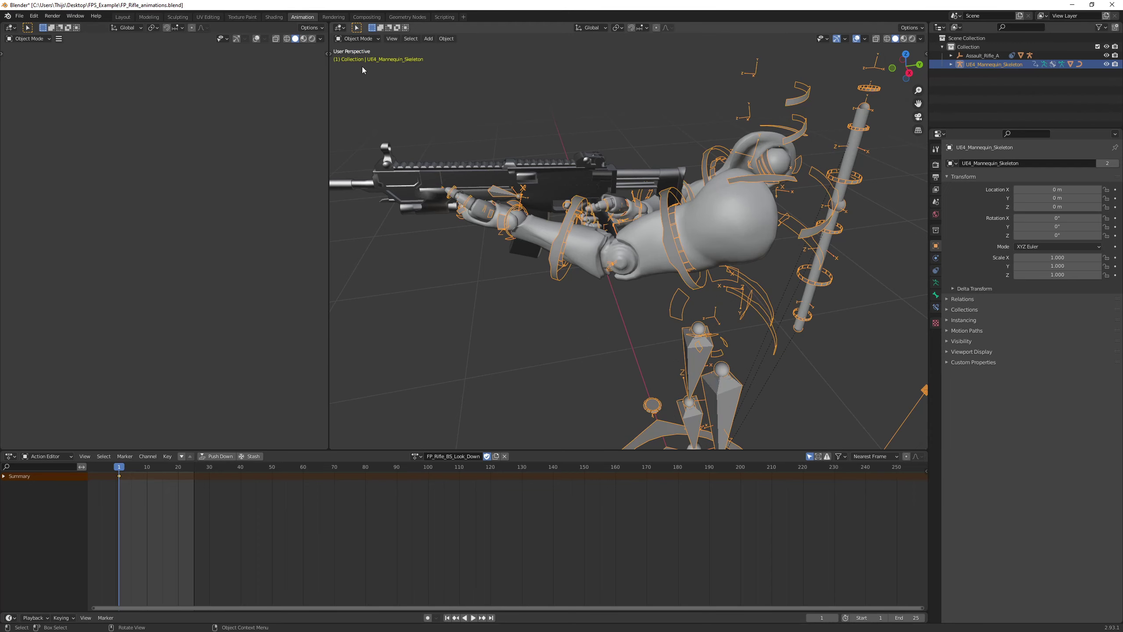
click(418, 457)
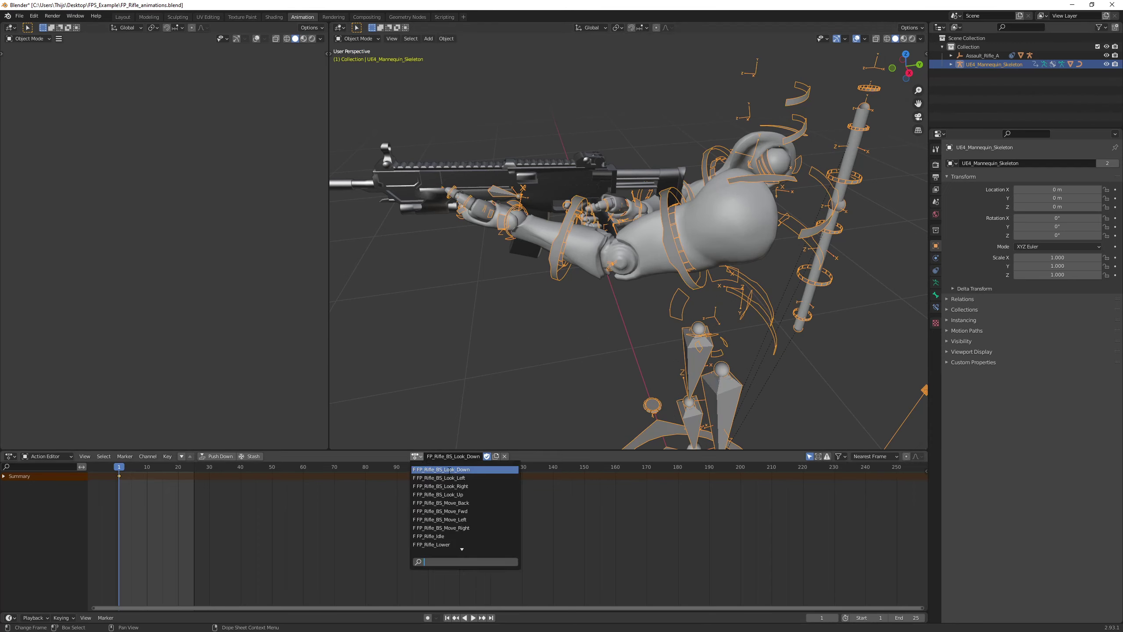
click(459, 469)
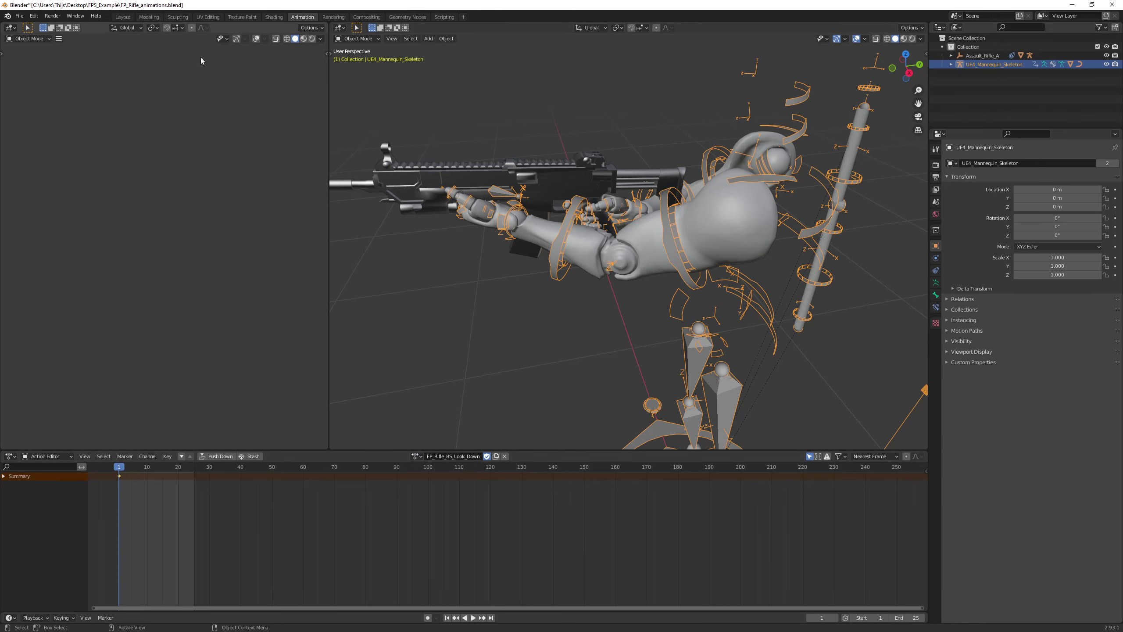
Export the look-down action with Mr Mannequins FBX, using the FPS_Example folder as the action folder
click(19, 16)
mouse_move(78, 144)
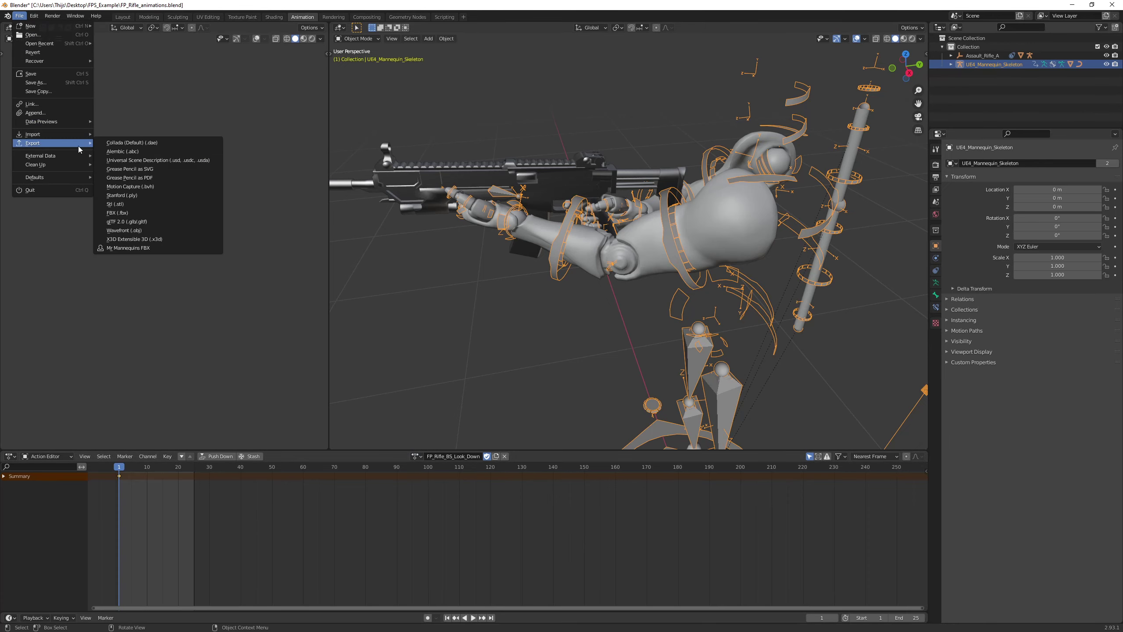
click(159, 248)
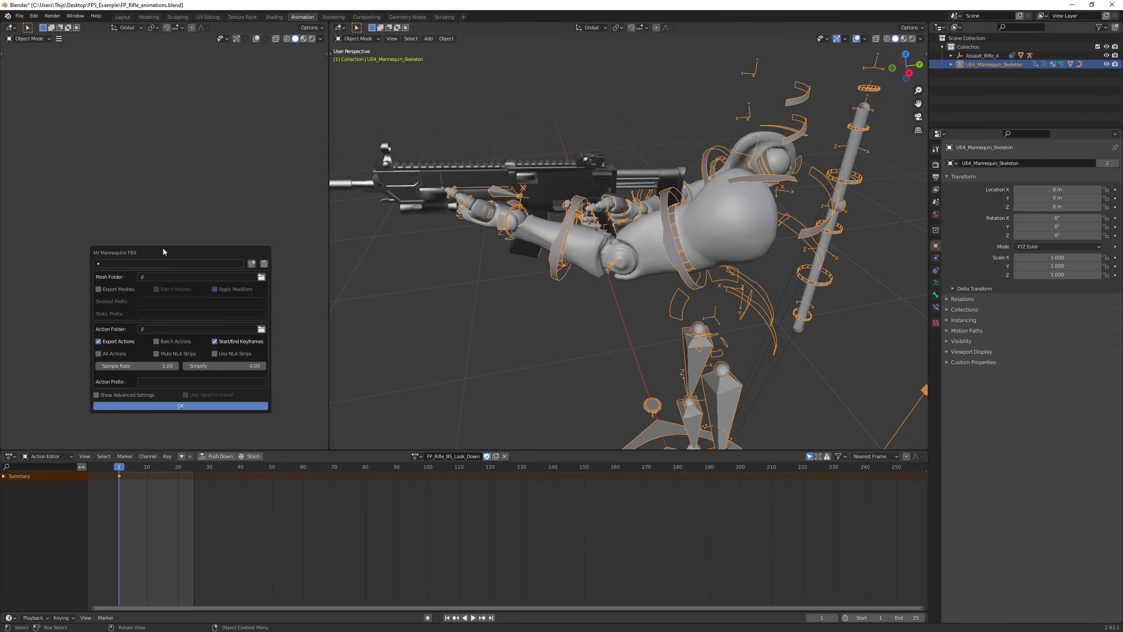
click(262, 330)
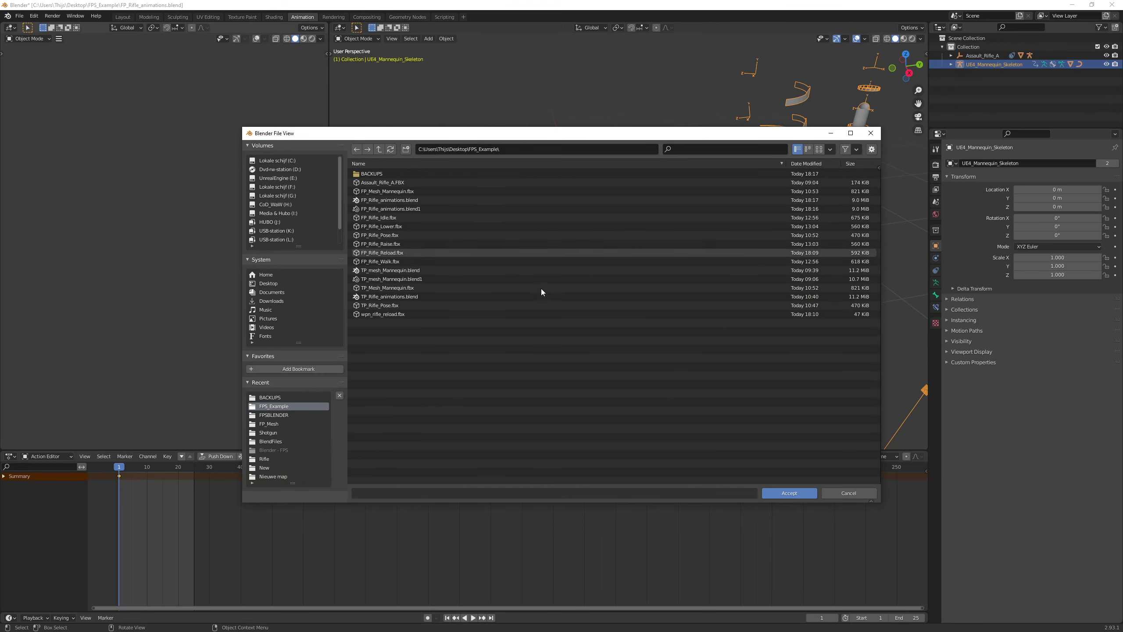
click(800, 492)
click(296, 488)
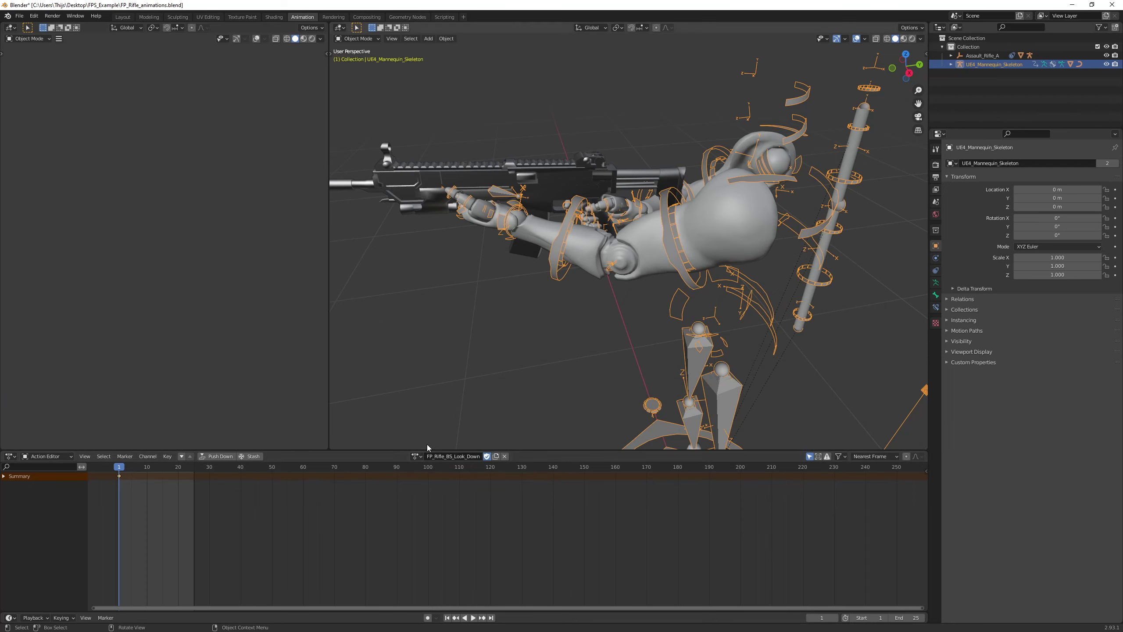
Make FP_Rifle_BS_Look_Left the active action and export it with Mr Mannequins FBX
click(416, 457)
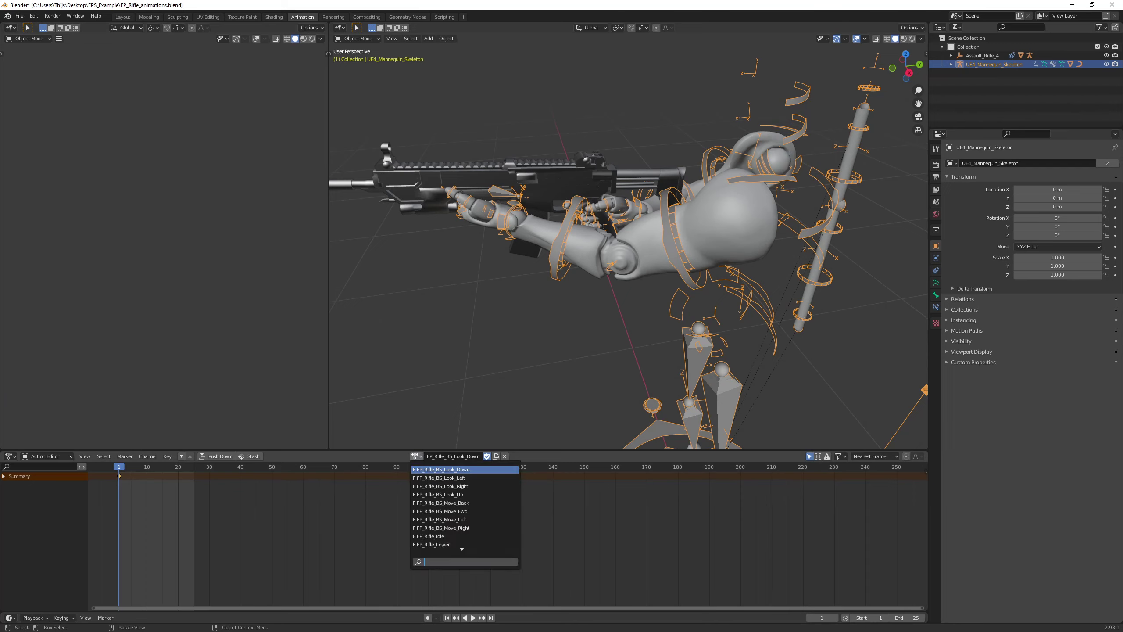
click(440, 477)
click(20, 15)
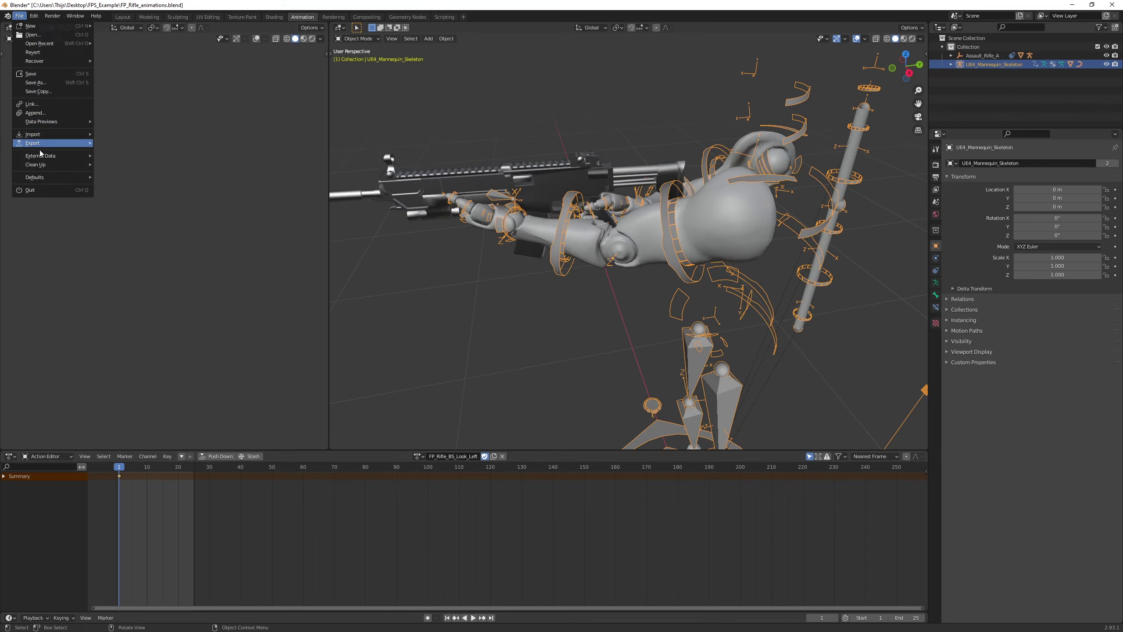
mouse_move(44, 143)
click(146, 250)
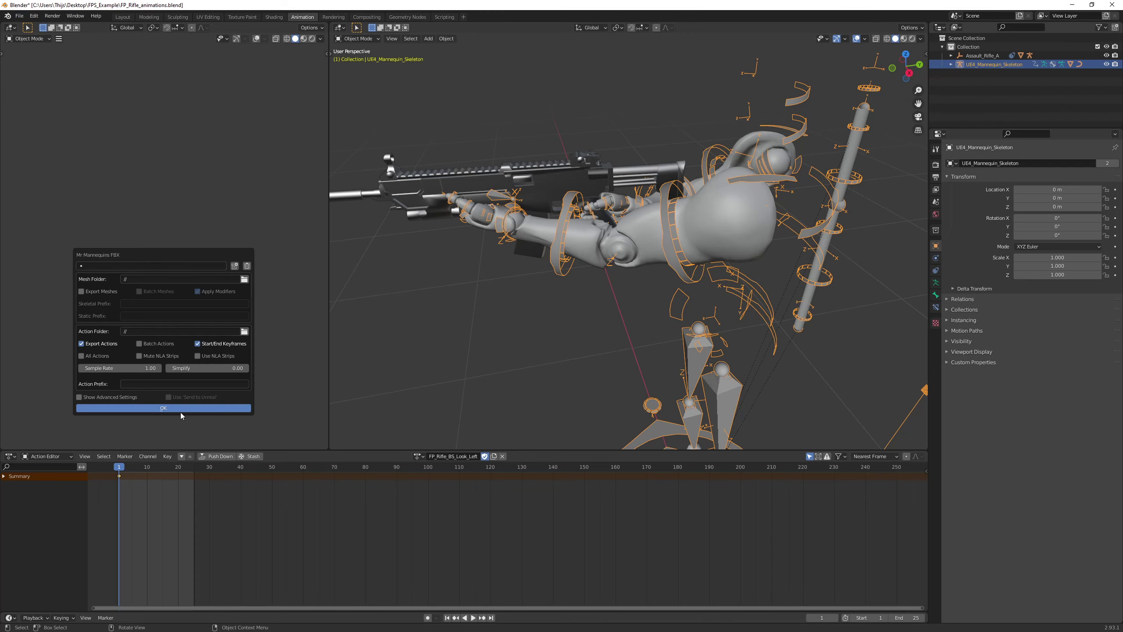
Make FP_Rifle_BS_Look_Right the active action and export it with Mr Mannequins FBX
click(418, 457)
click(443, 486)
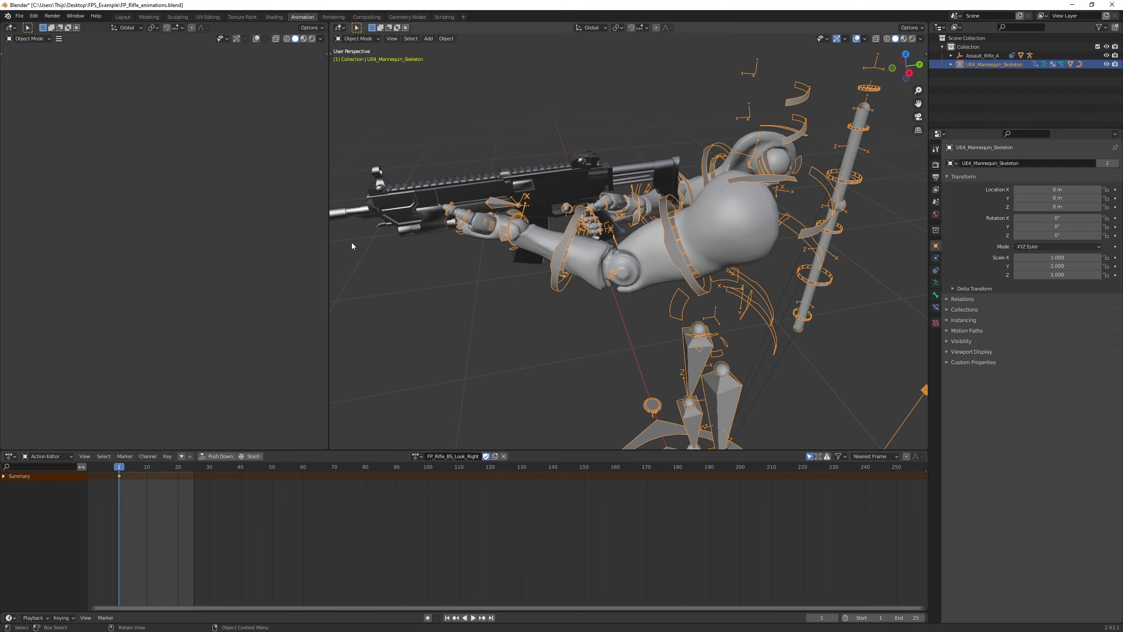
click(20, 17)
mouse_move(33, 143)
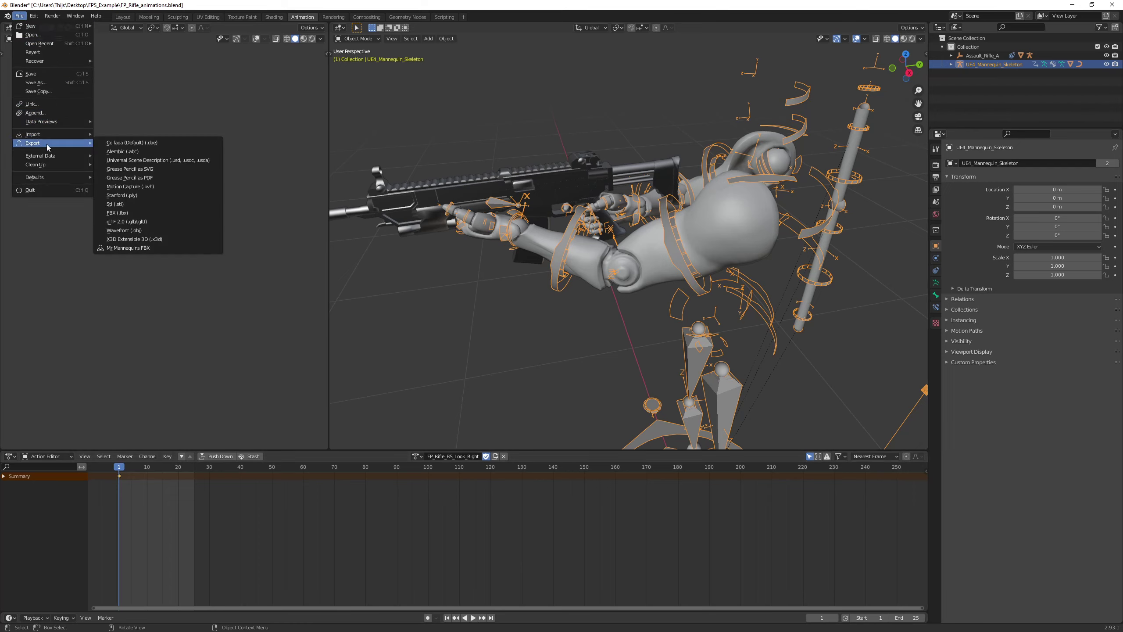
click(158, 249)
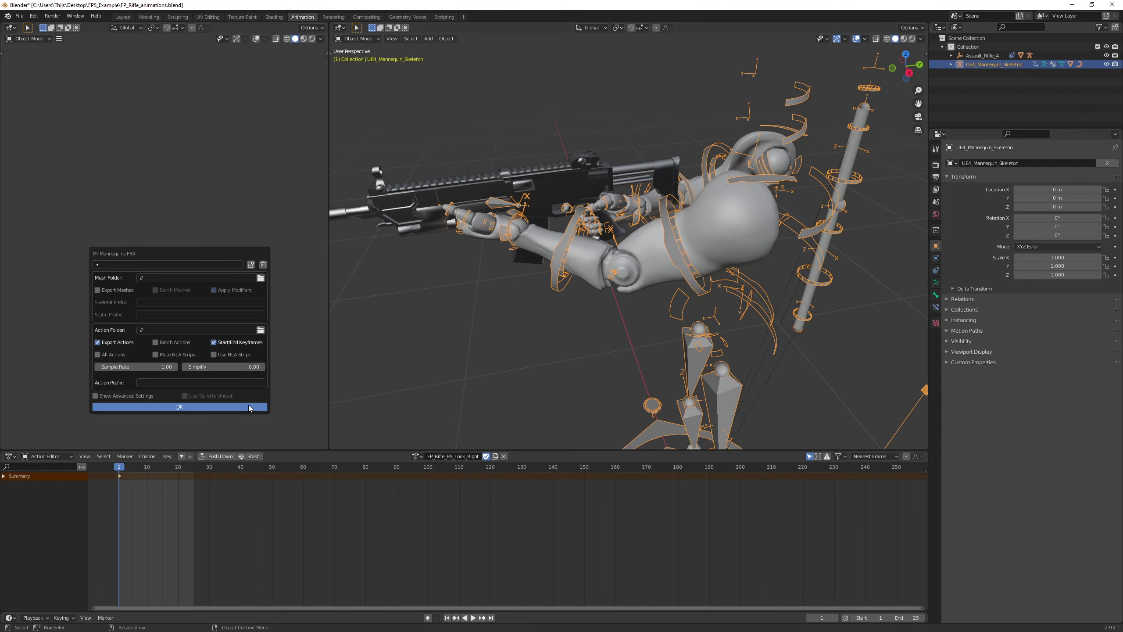
Make FP_Rifle_BS_Look_Up the active action and export it with Mr Mannequins FBX
click(417, 456)
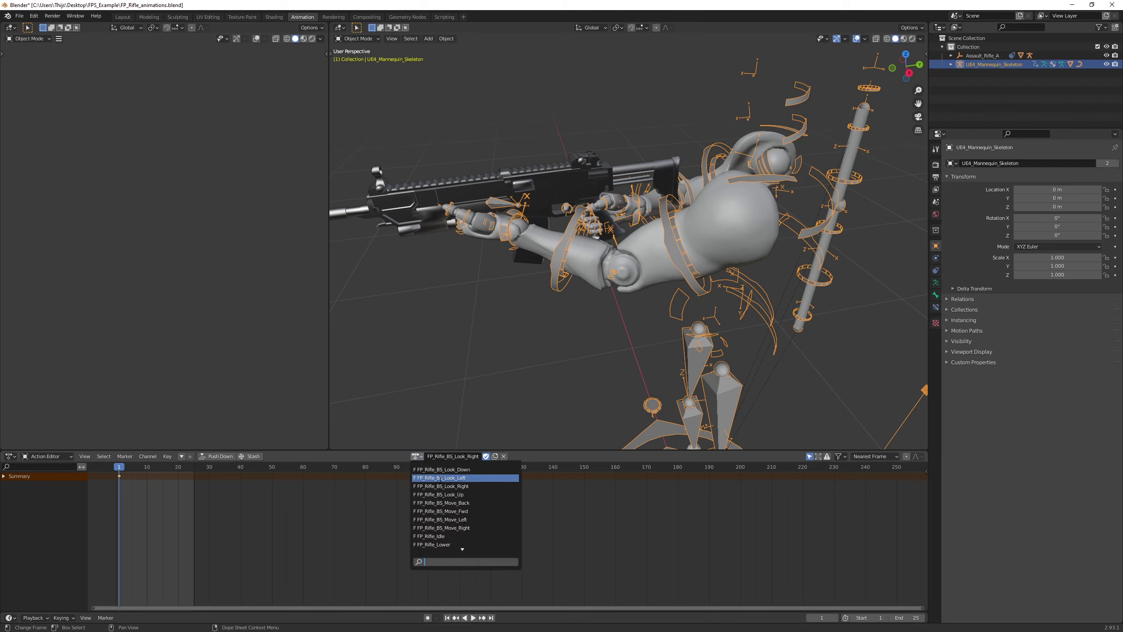
click(443, 493)
click(19, 16)
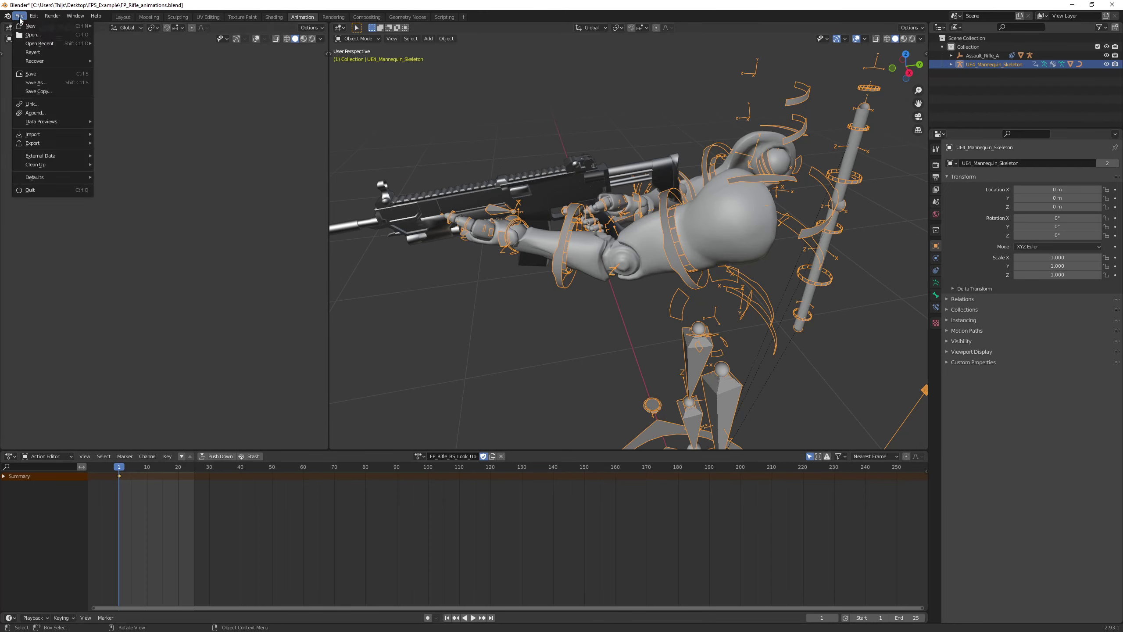
mouse_move(39, 143)
click(155, 248)
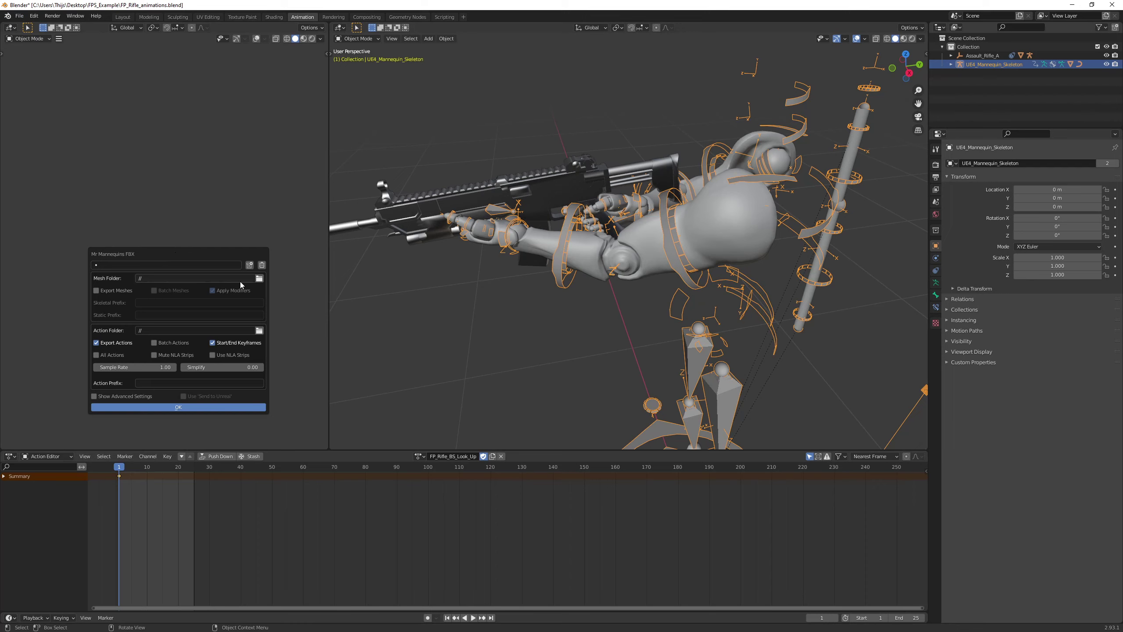
click(217, 407)
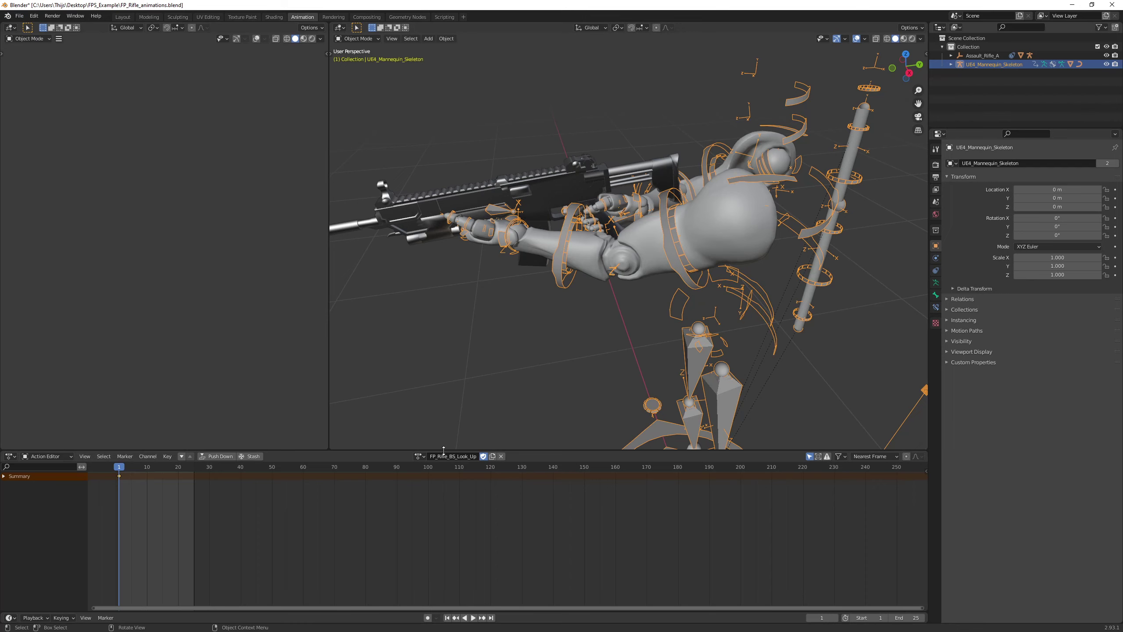
Make FP_Rifle_BS_Move_Back the active action and export it with Mr Mannequins FBX
click(419, 456)
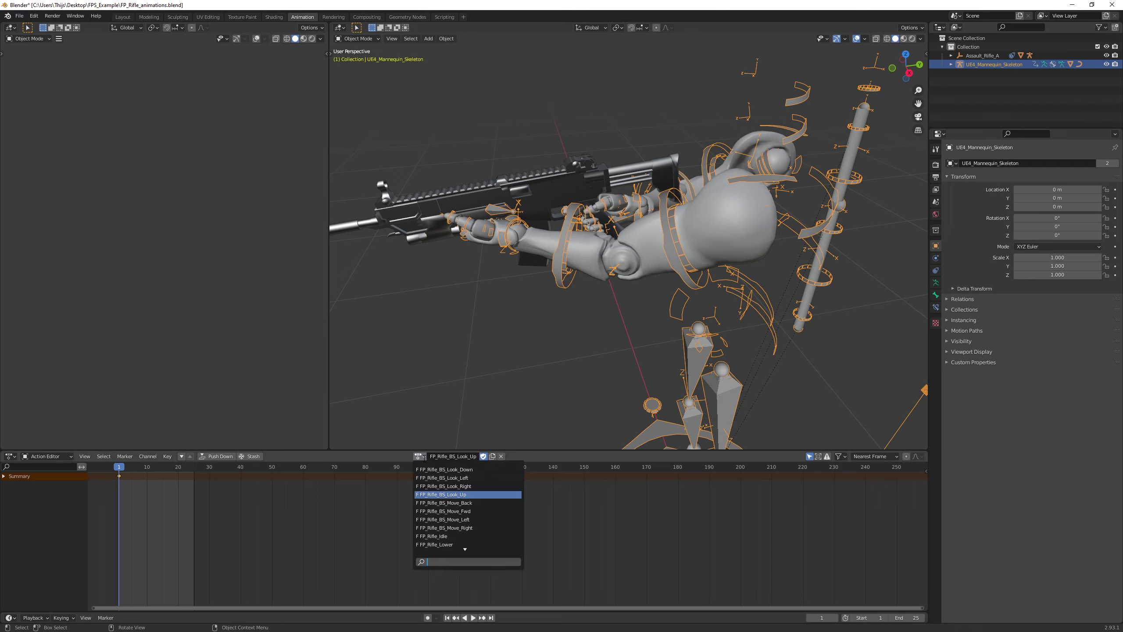
click(449, 502)
click(19, 15)
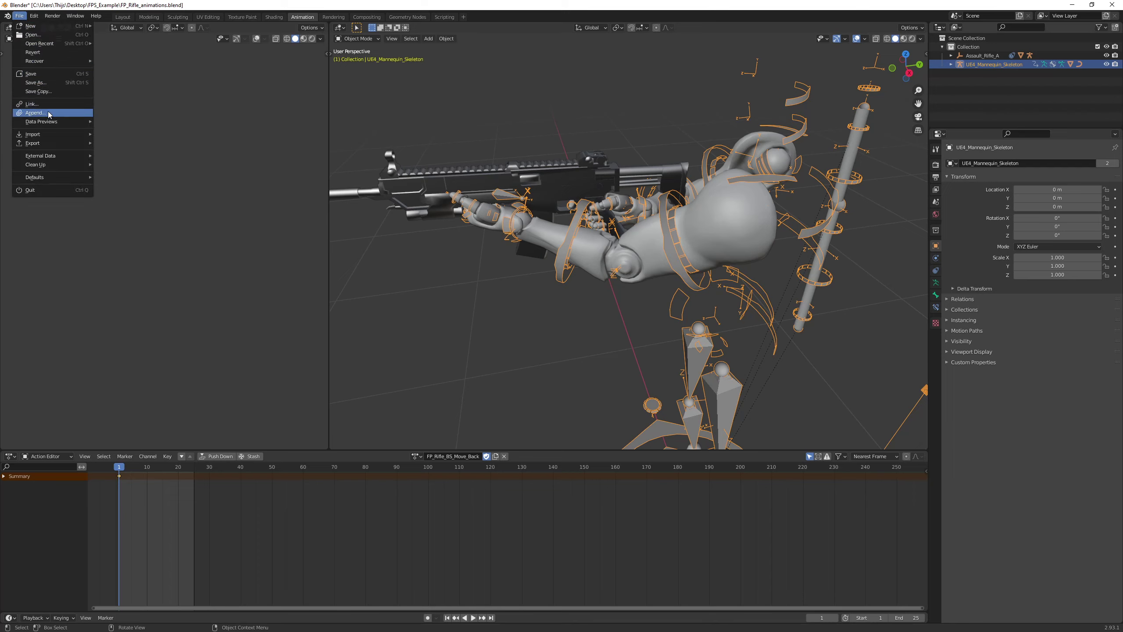
mouse_move(48, 147)
click(152, 249)
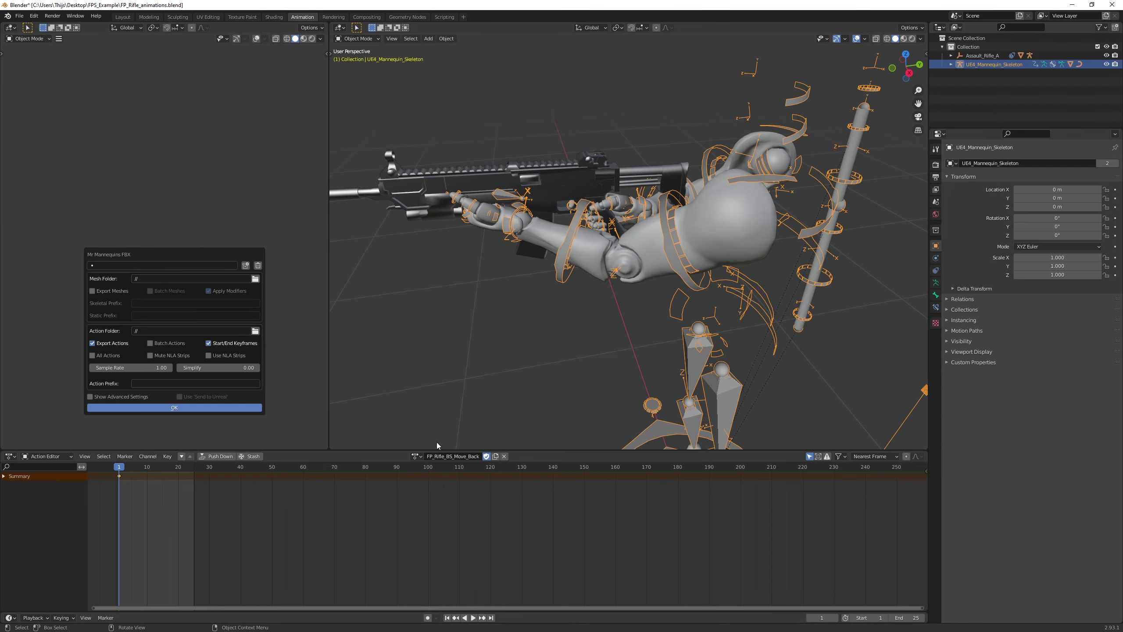
Make FP_Rifle_BS_Move_Fwd the active action and export it with Mr Mannequins FBX
click(416, 456)
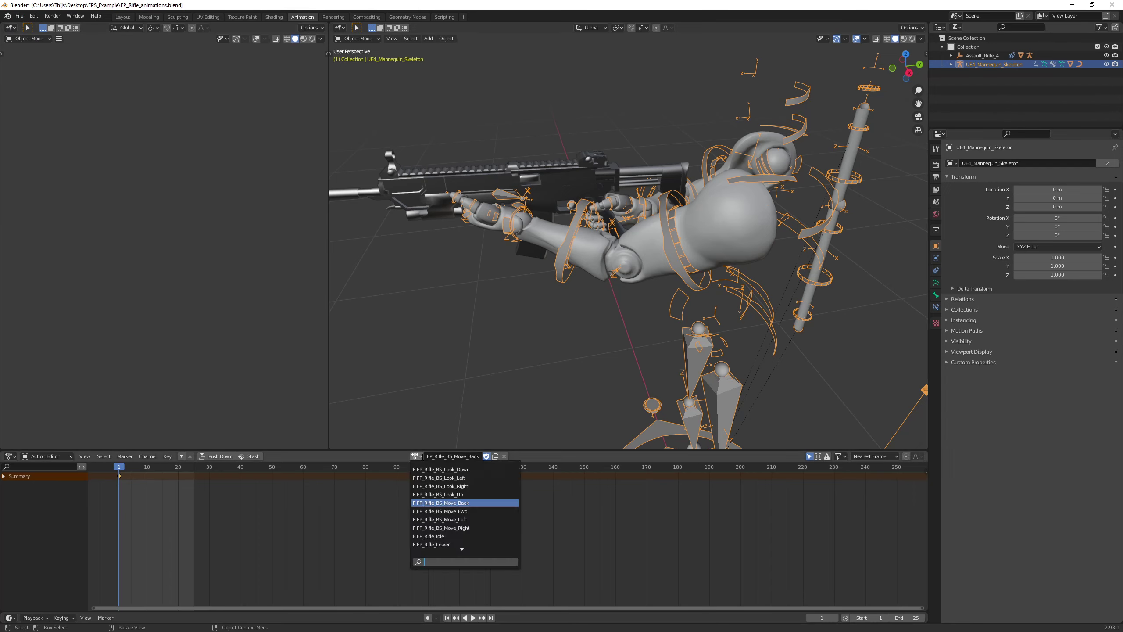
click(459, 510)
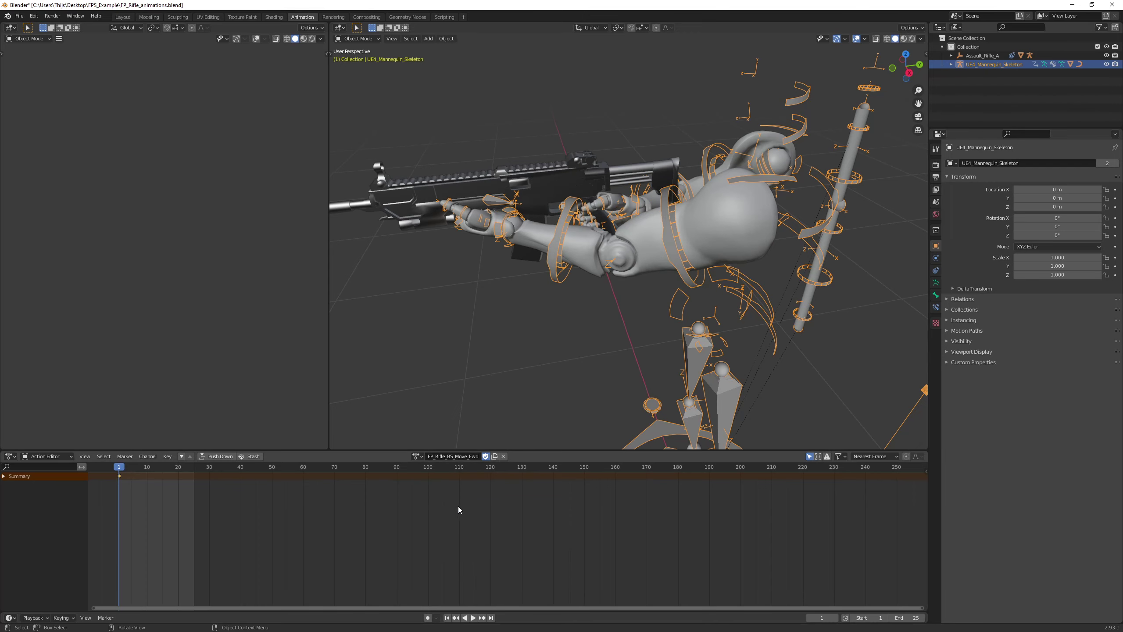
click(19, 16)
mouse_move(45, 142)
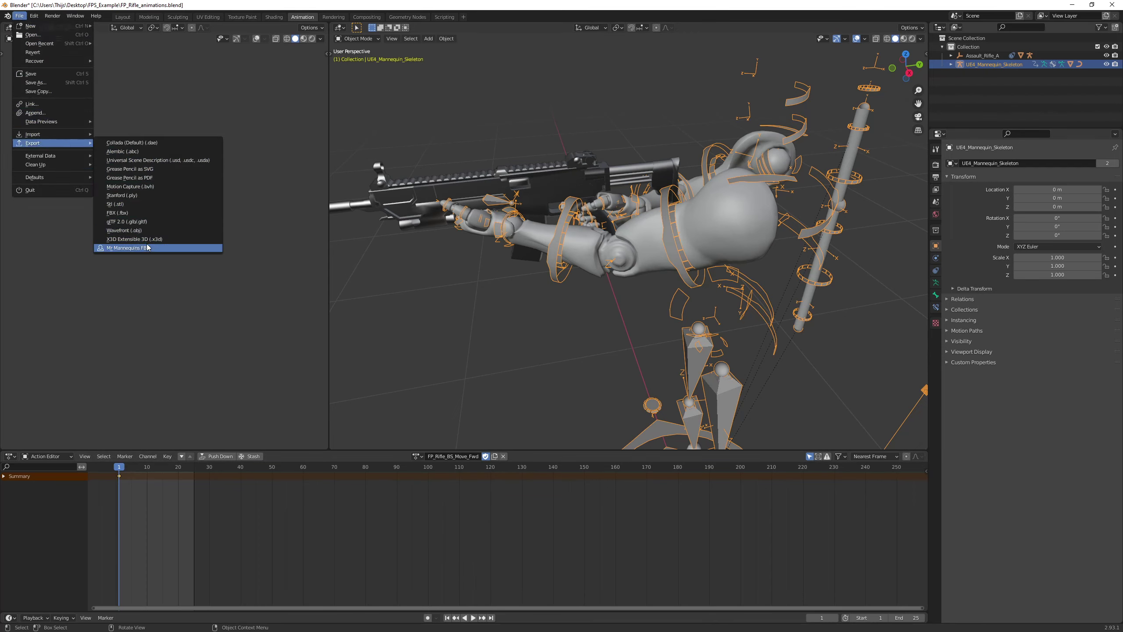
click(153, 247)
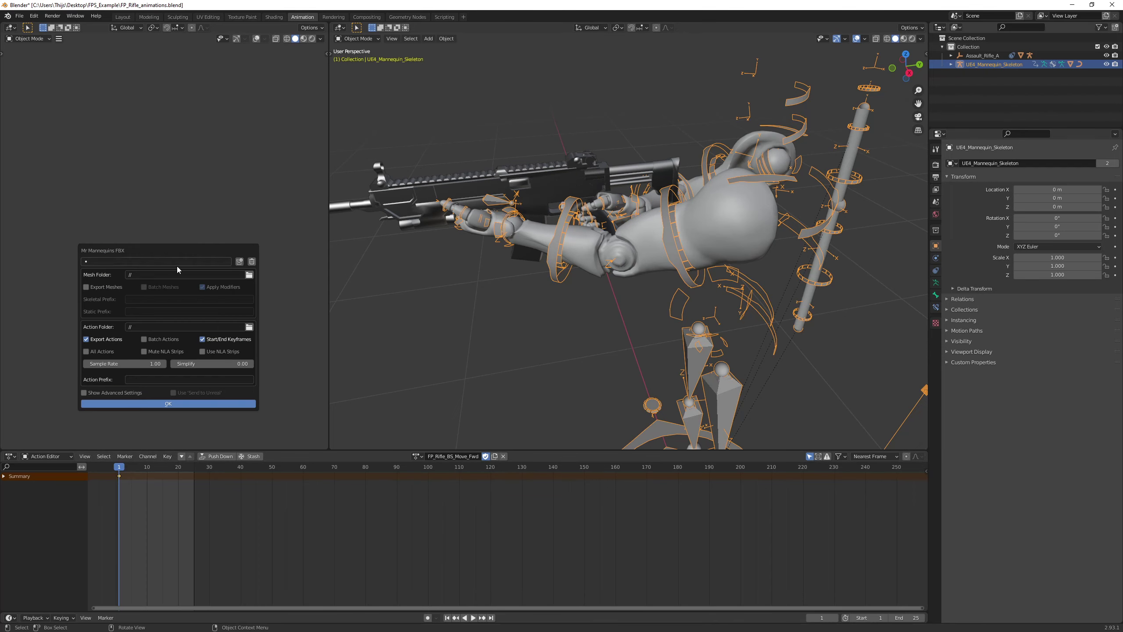
click(225, 404)
Make FP_Rifle_BS_Move_Left the active action and export it with Mr Mannequins FBX
click(416, 456)
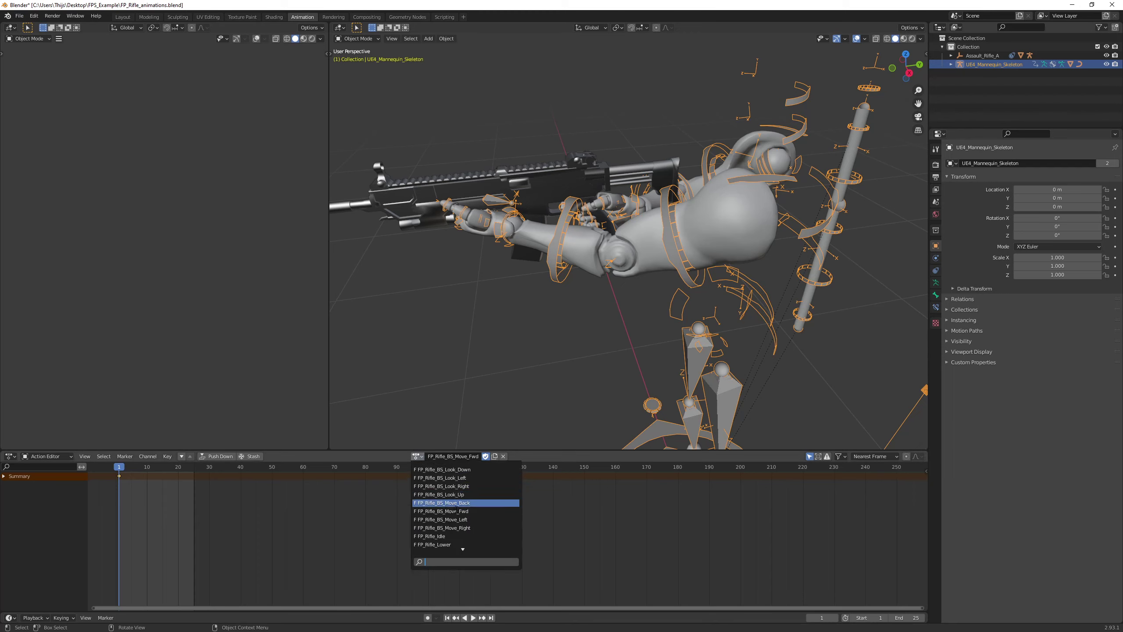
click(442, 520)
click(18, 14)
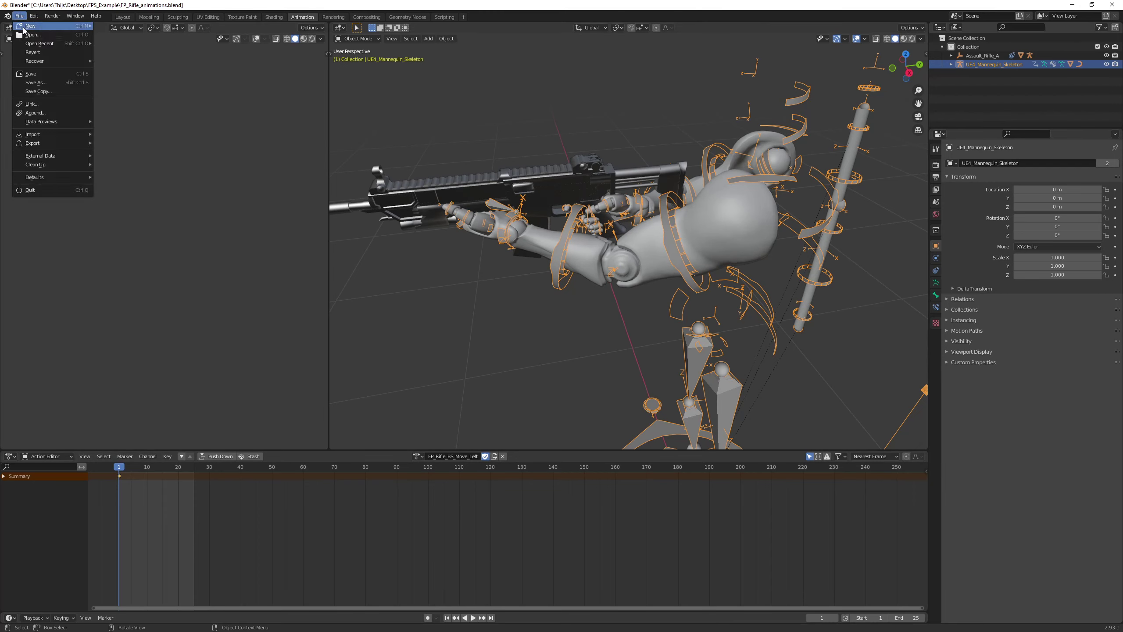
mouse_move(45, 143)
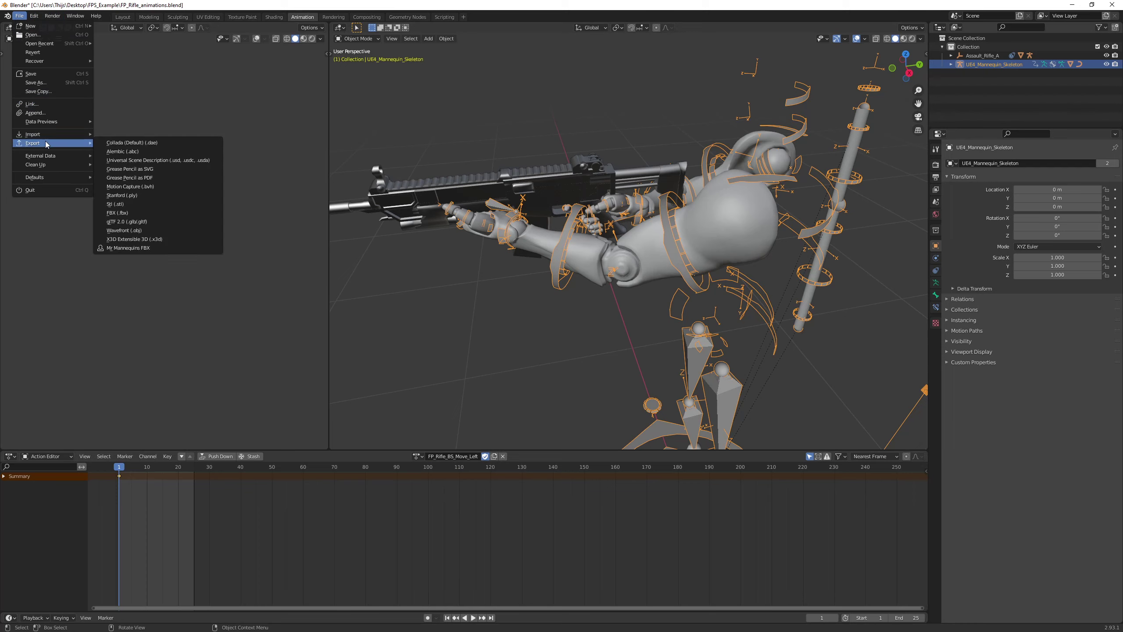
click(133, 248)
click(191, 406)
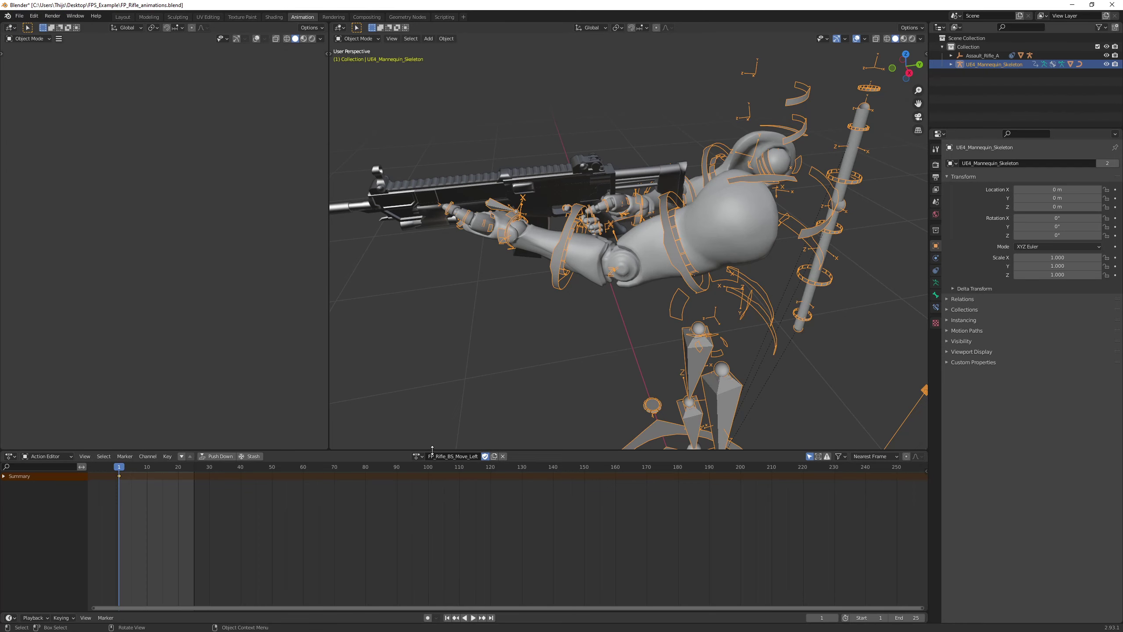
Make FP_Rifle_BS_Move_Right the active action and export it with Mr Mannequins FBX
click(418, 456)
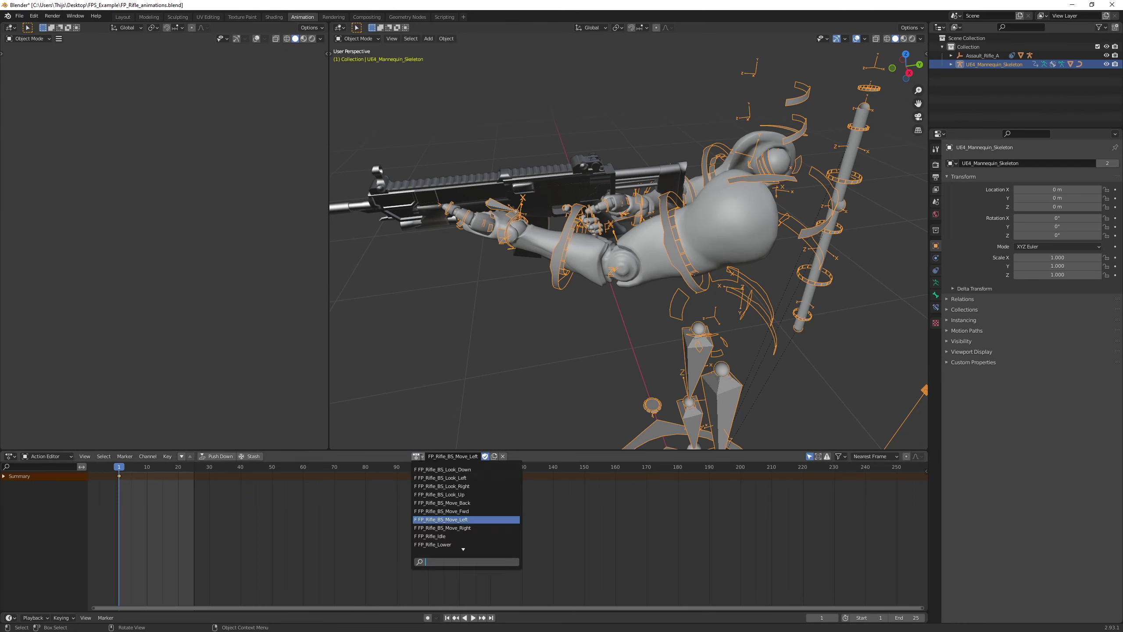
click(459, 529)
click(19, 16)
mouse_move(36, 143)
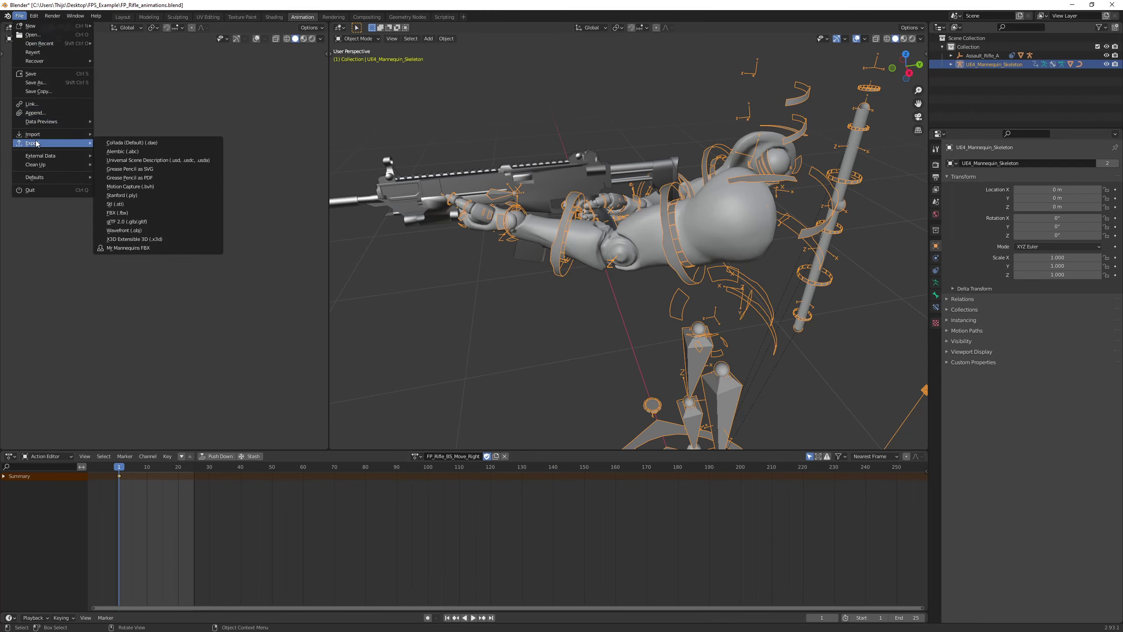
click(150, 247)
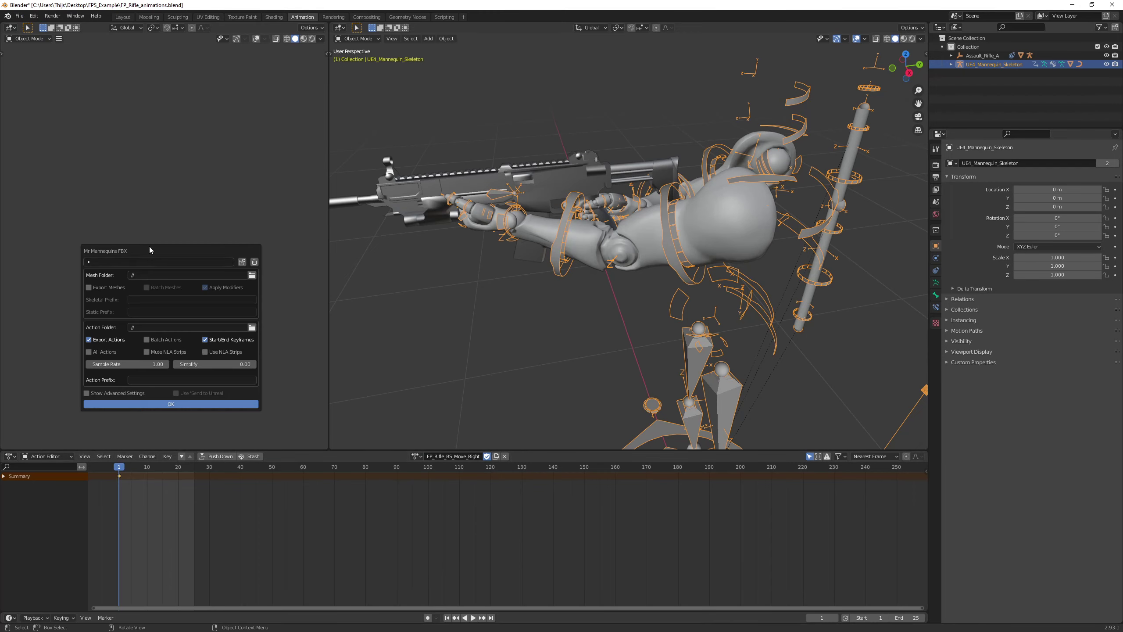
click(206, 404)
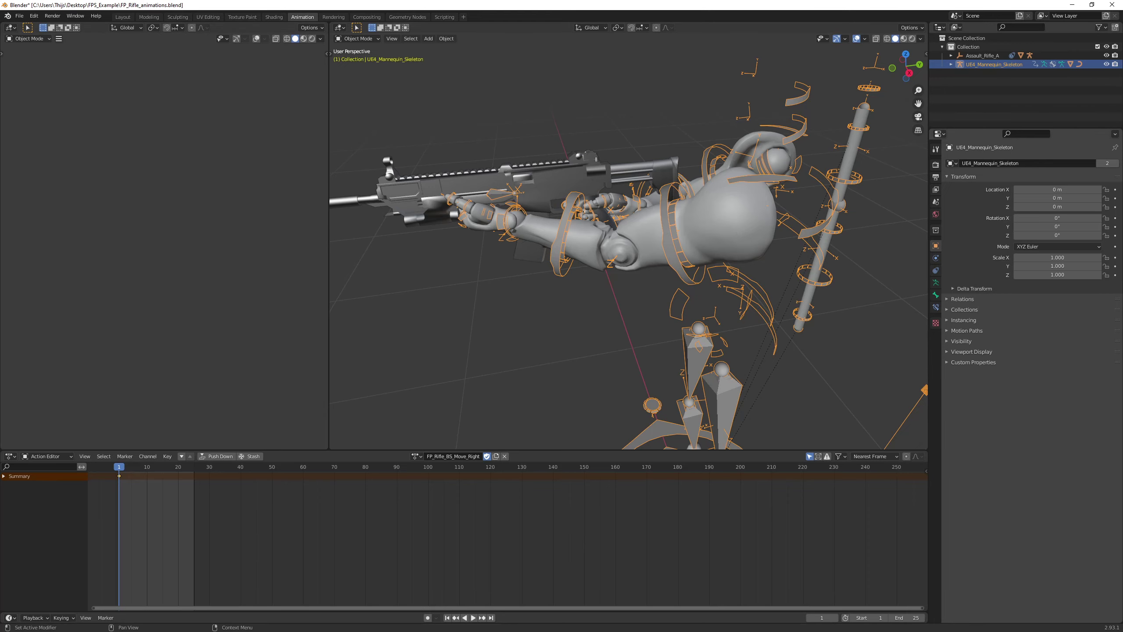
Switch to File Explorer and check the exported FP_Rifle_BS FBX files in the FPS_Example folder
key(alt+Tab)
click(582, 240)
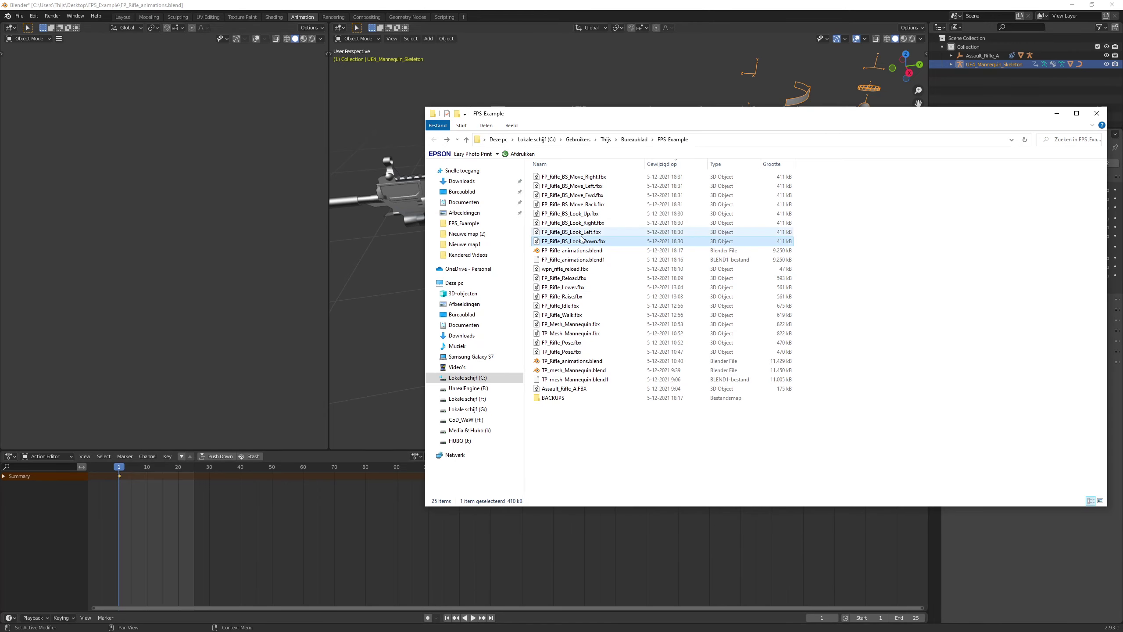
shift+click(582, 177)
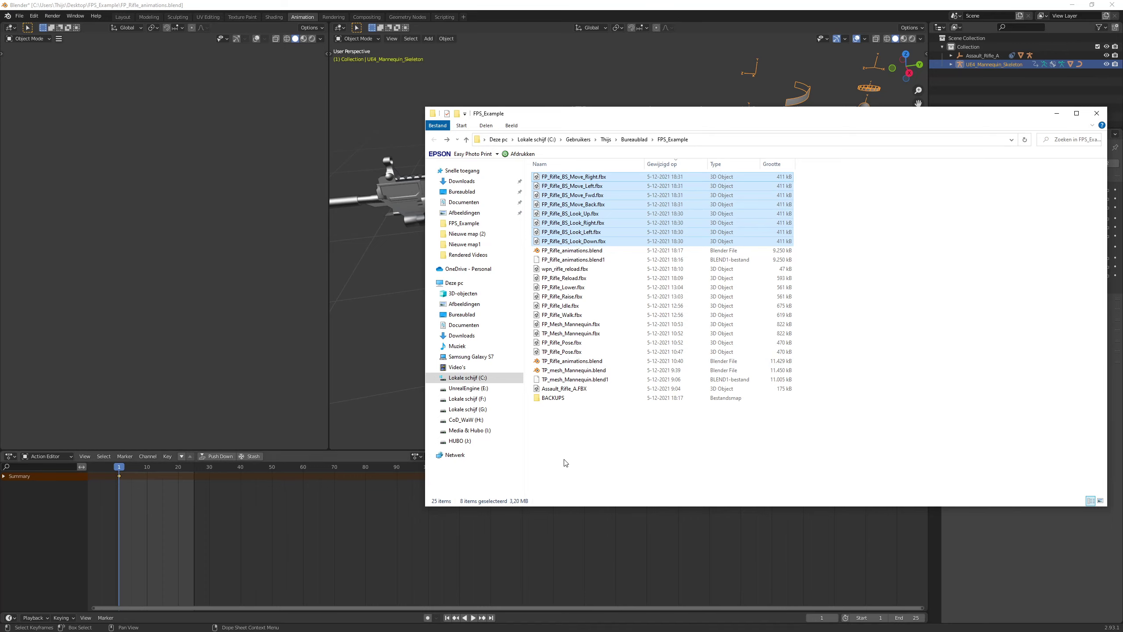
Switch to Unreal Editor, create a folder named Blendspace inside FirstPerson/Animations and open it
click(852, 315)
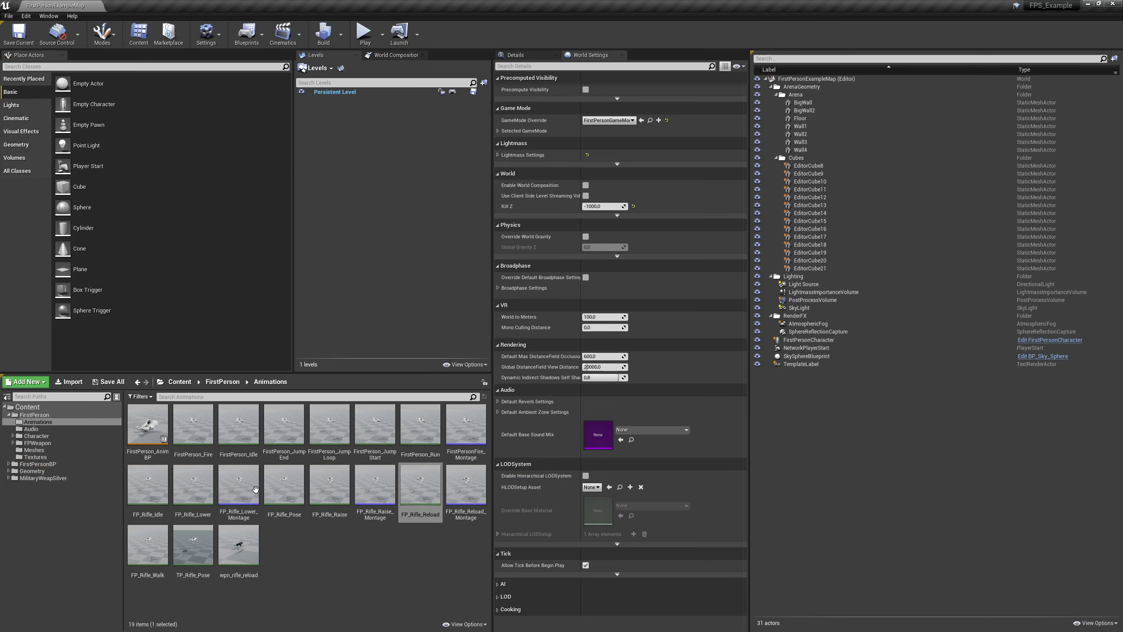
click(298, 546)
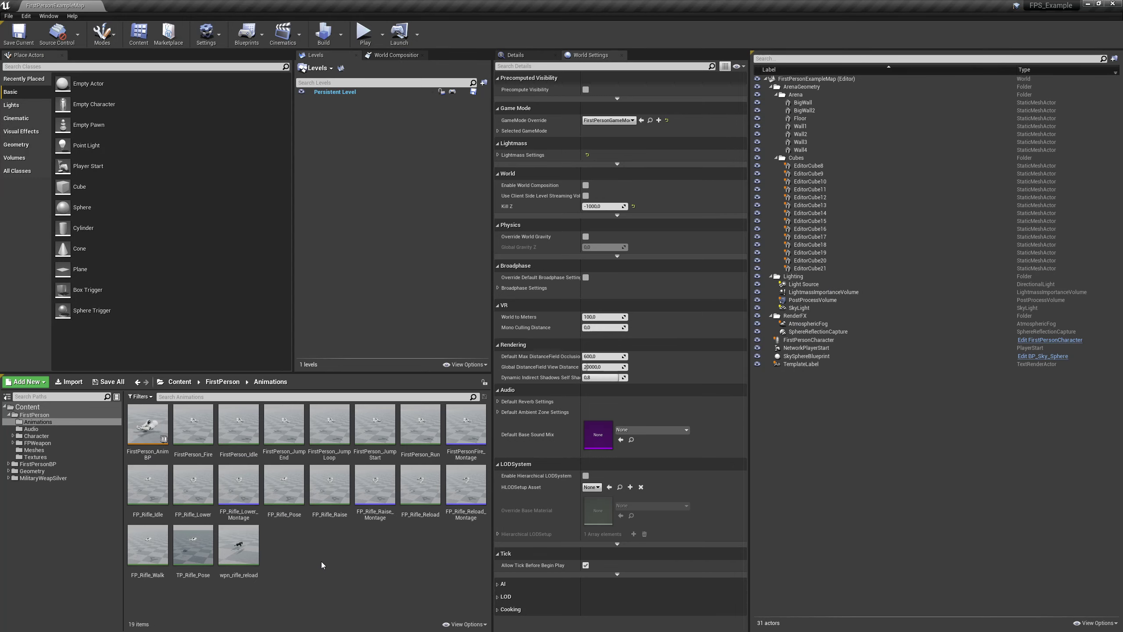
key(ctrl+n)
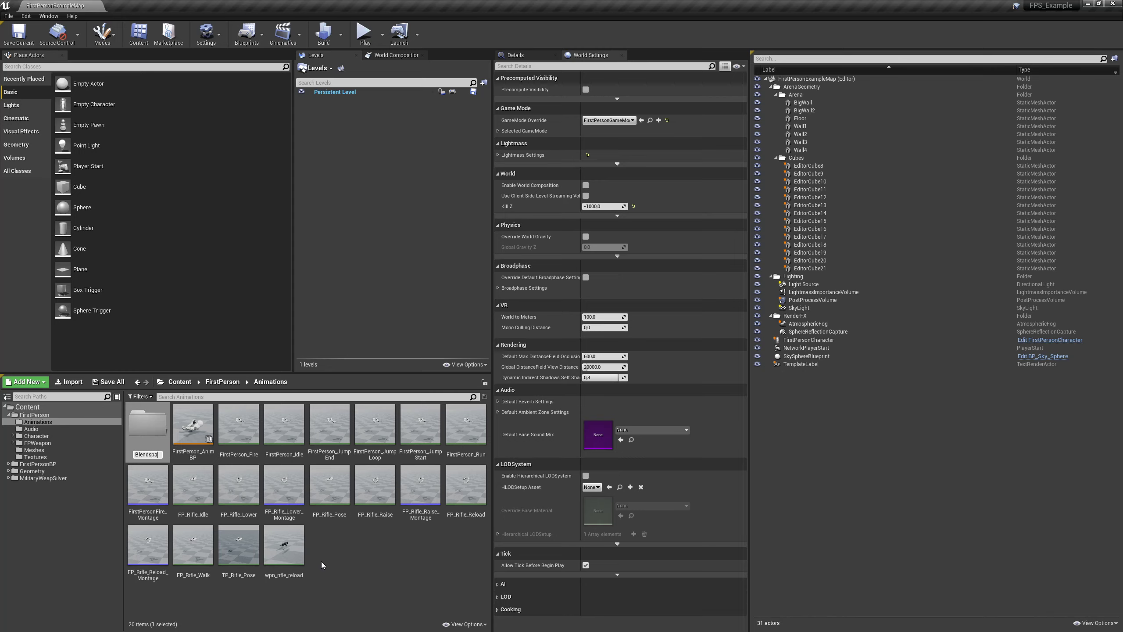
key(Return)
key(Return)
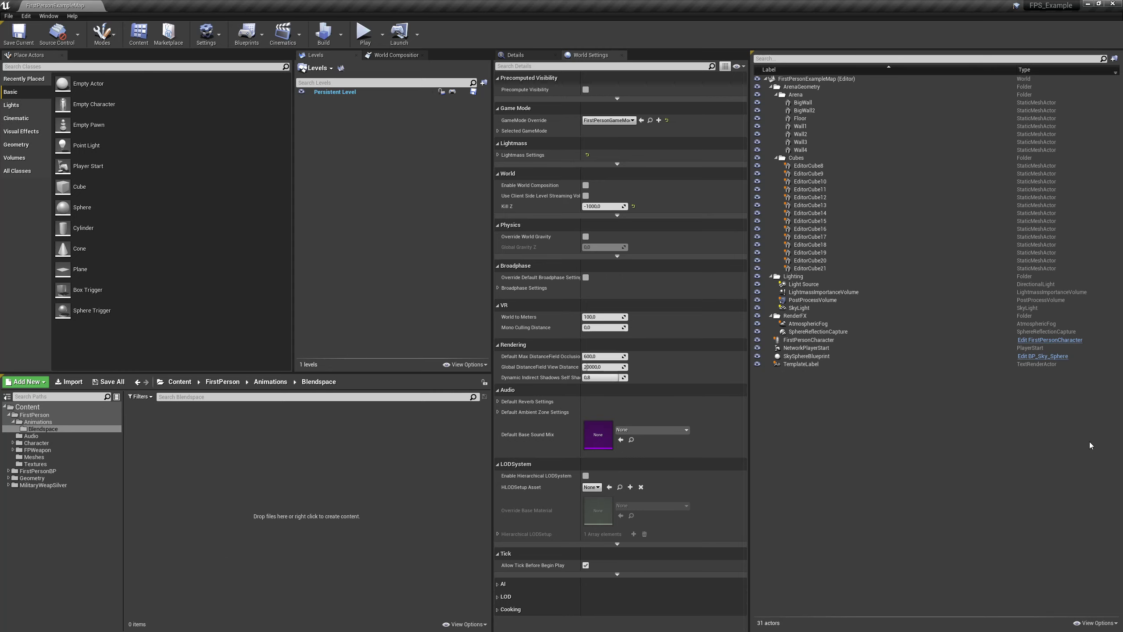
Bring the eight FP_Rifle_BS FBX files from the FPS_Example folder into the Blendspace folder for import, and minimize File Explorer
key(alt+Tab)
click(587, 178)
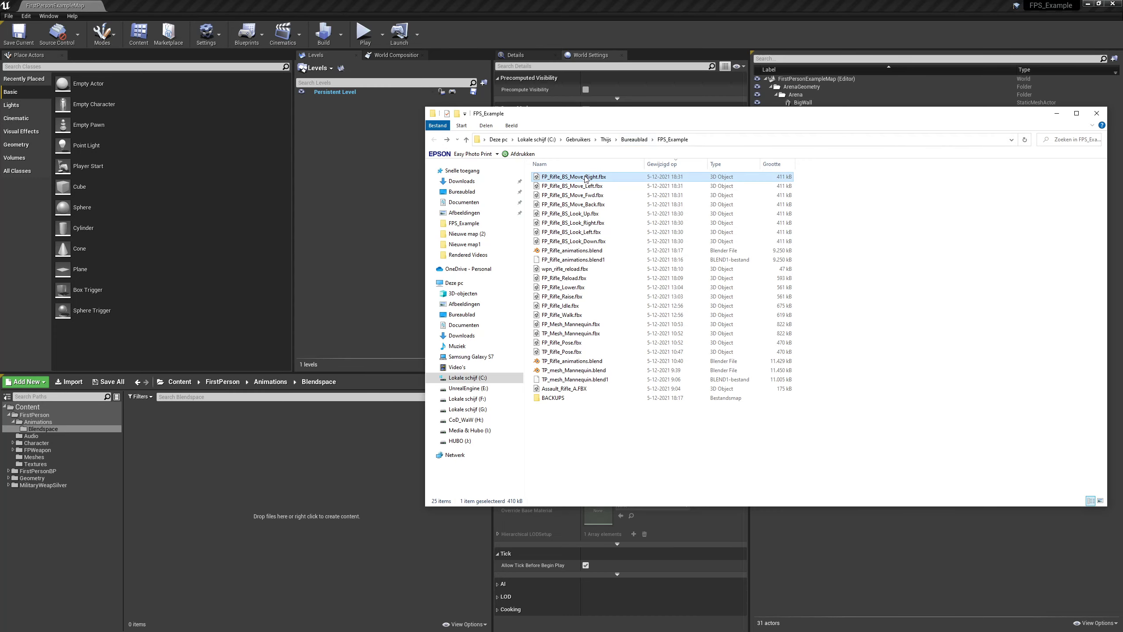
shift+click(563, 242)
drag(577, 179, 239, 458)
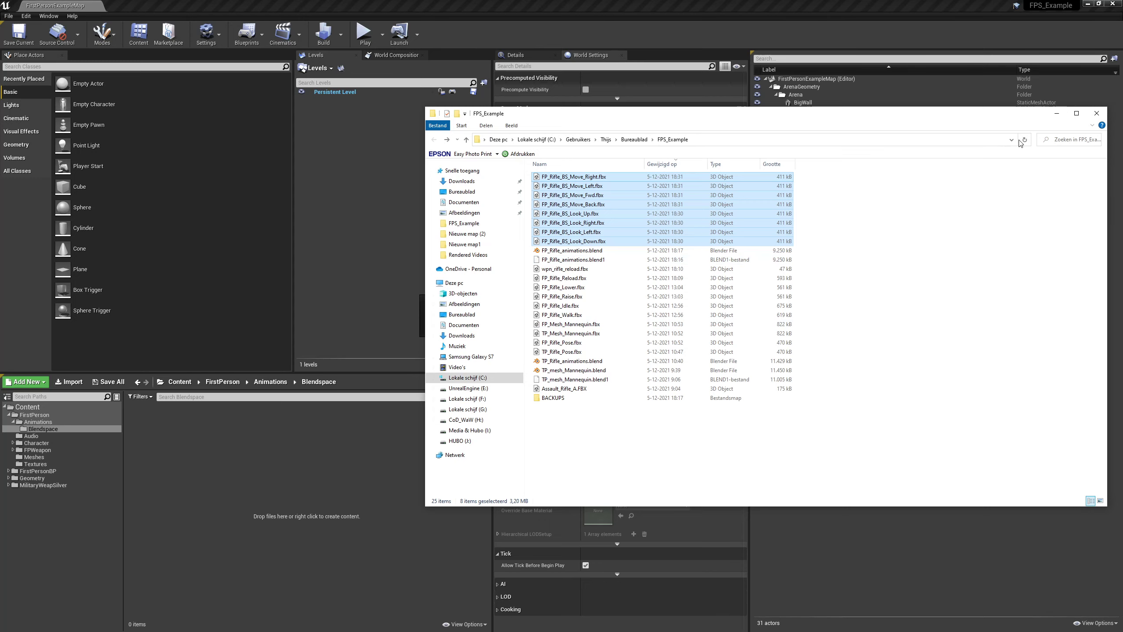
click(1056, 114)
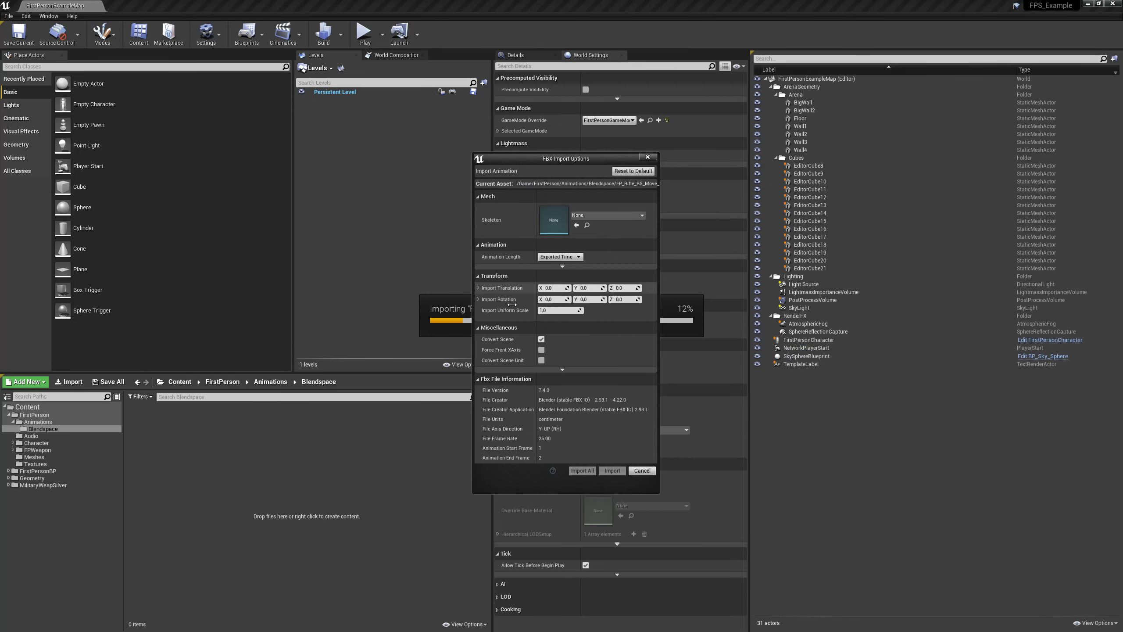
Import all the rifle FBX animations using SK_Mannequin_Arms_Skeleton as their skeleton
click(616, 216)
scroll(621, 321, down, 5)
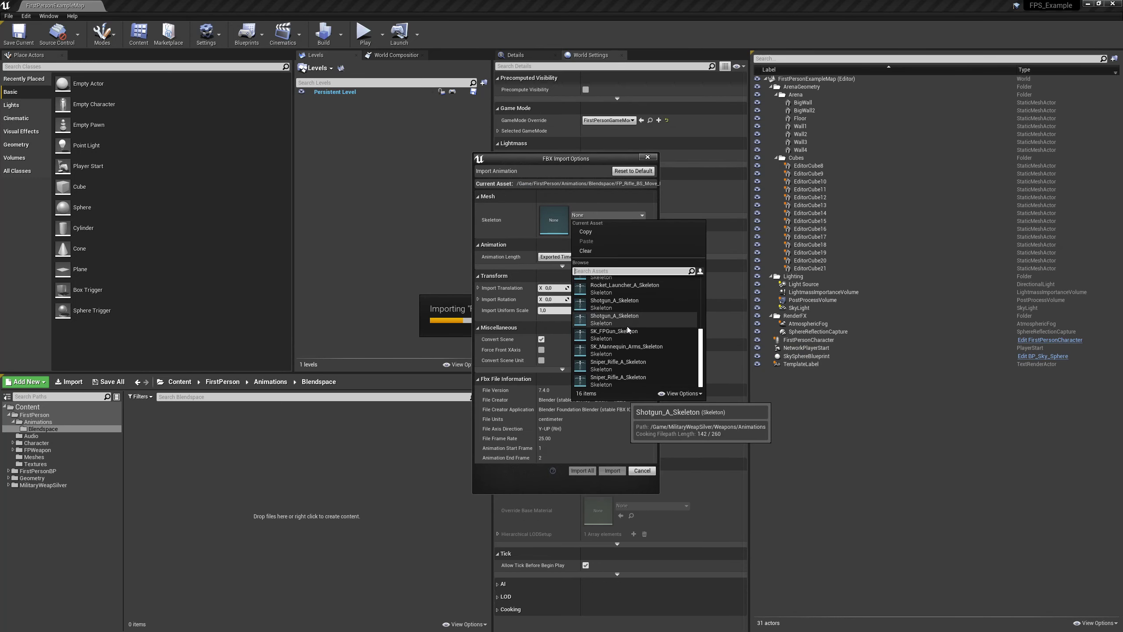
click(639, 348)
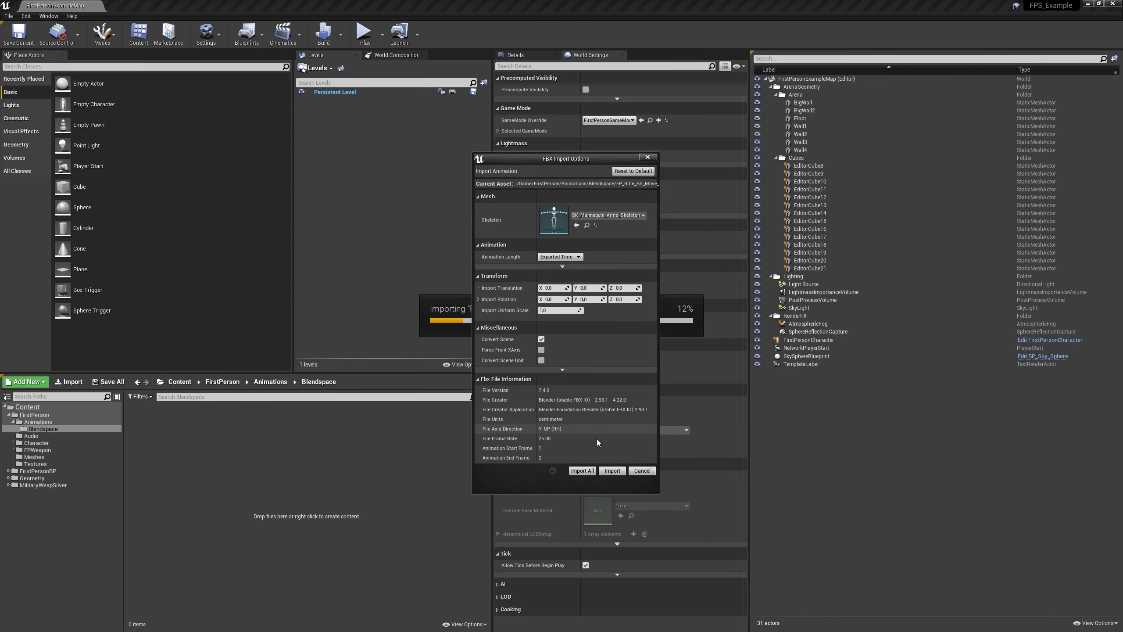
click(585, 471)
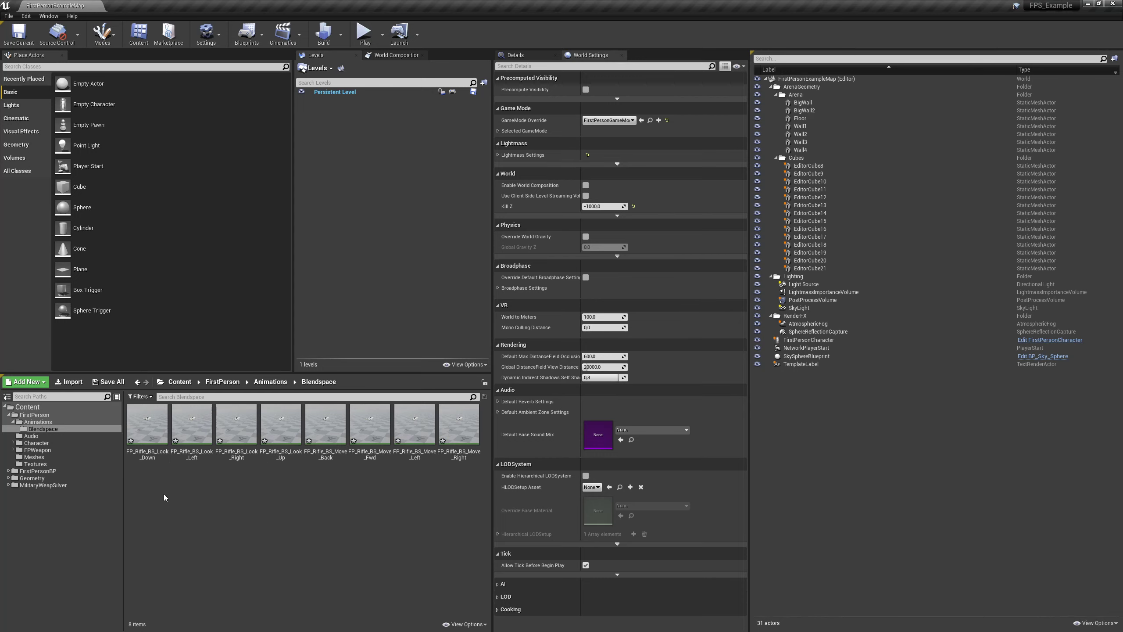
Open FP_Rifle_BS_Look_Down and set its Additive Anim Type to Mesh Space and Base Pose Type to Selected animation frame
double_click(156, 436)
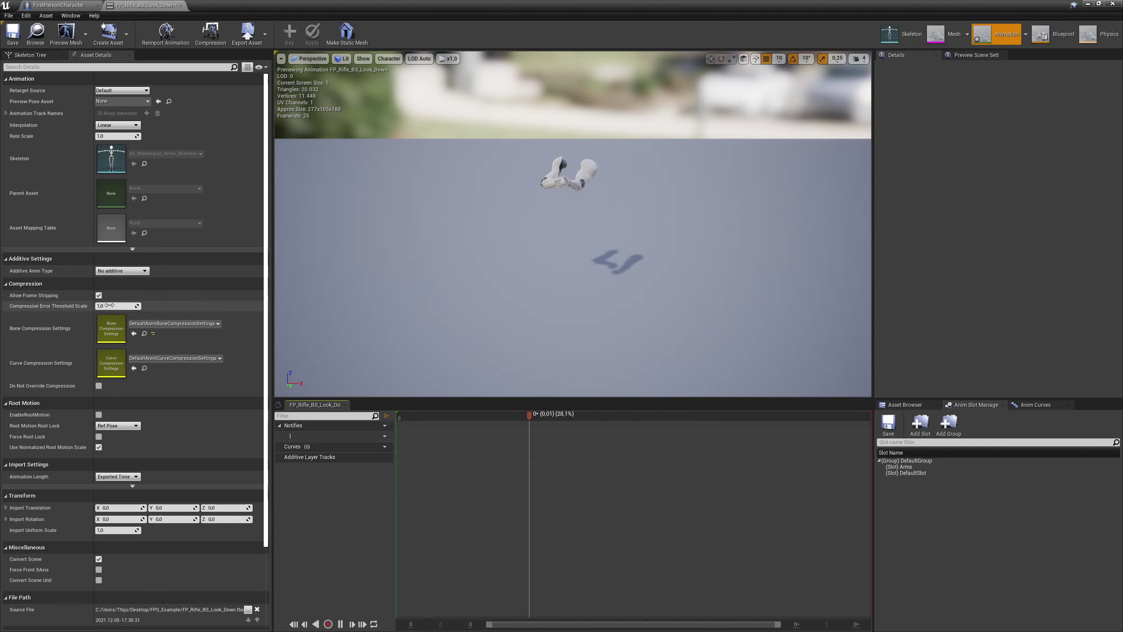
click(113, 270)
click(106, 290)
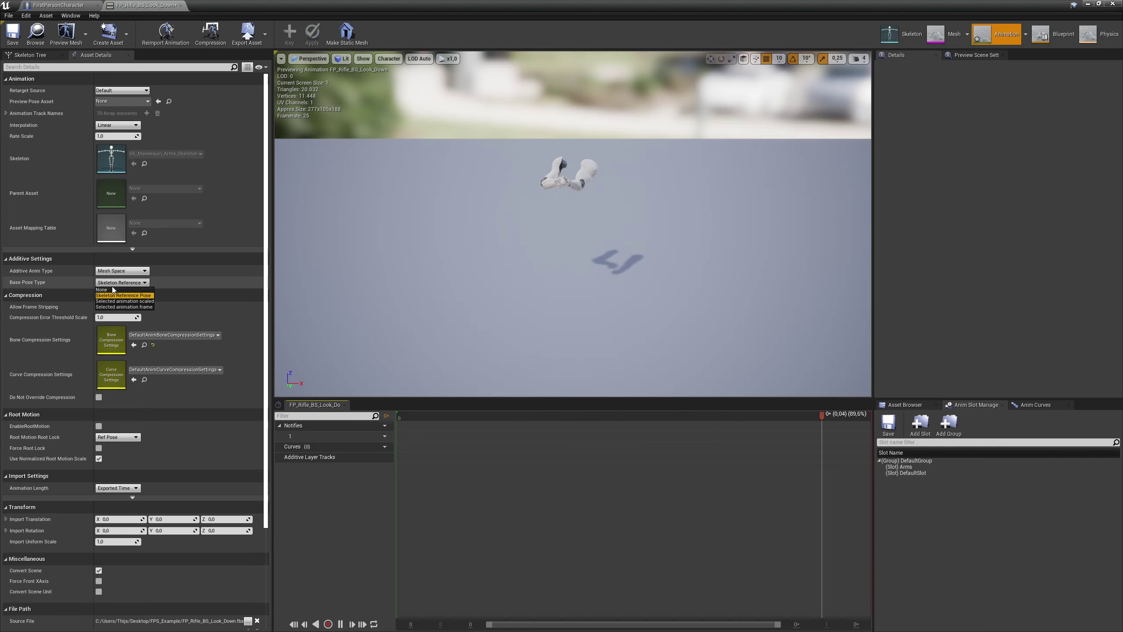
click(120, 282)
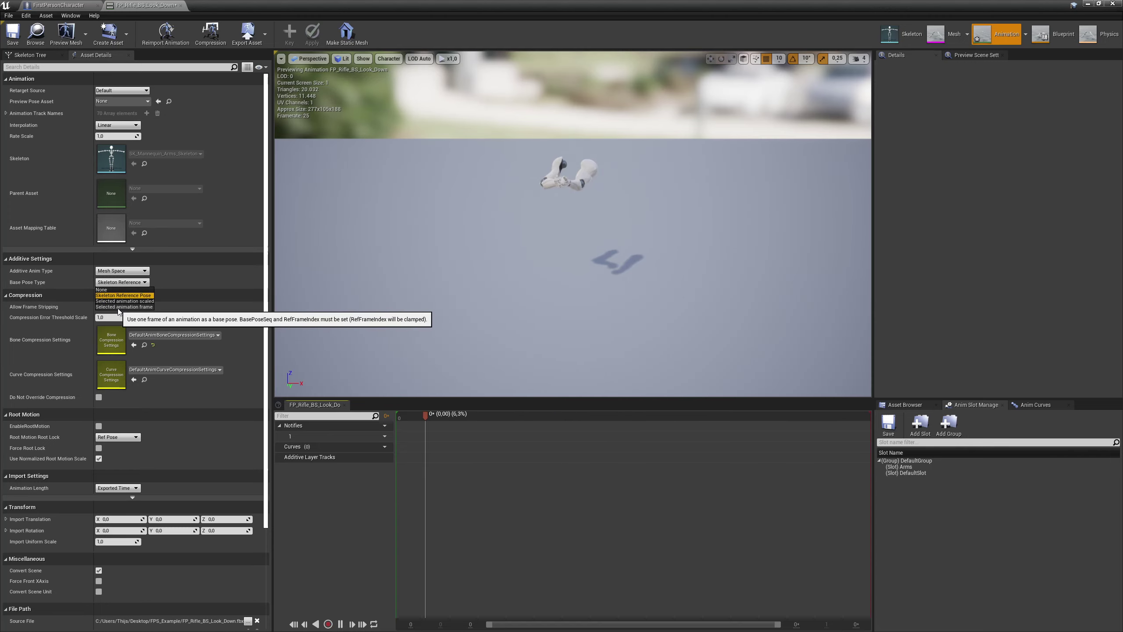
click(128, 307)
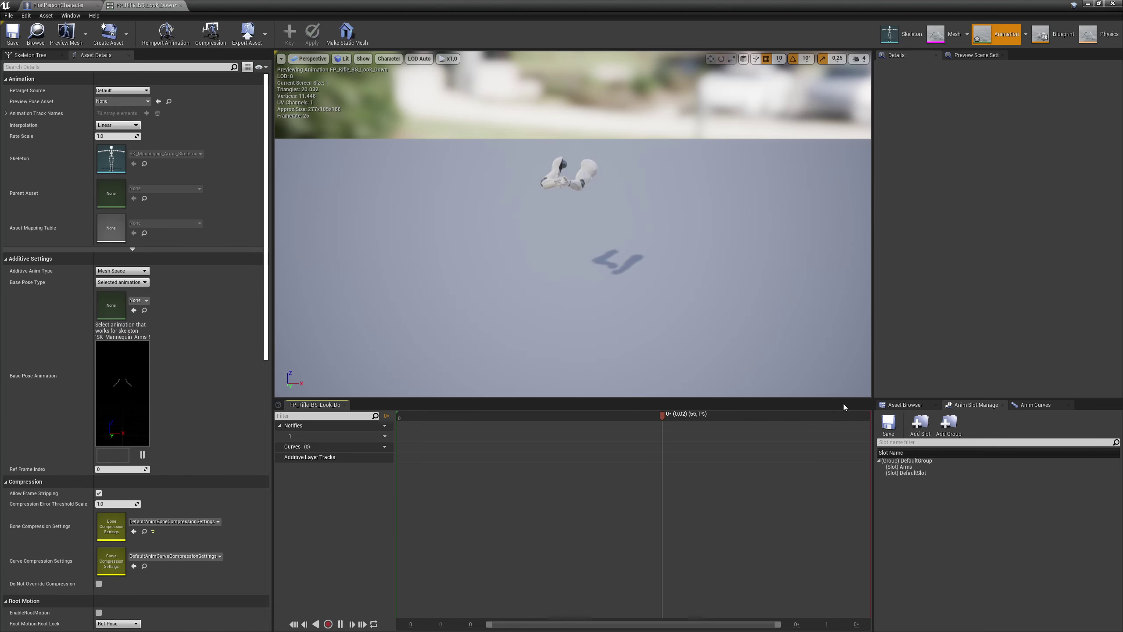
Assign FP_Rifle_Idle as the Base Pose Animation of FP_Rifle_BS_Look_Down, save the asset and close its editor
click(906, 405)
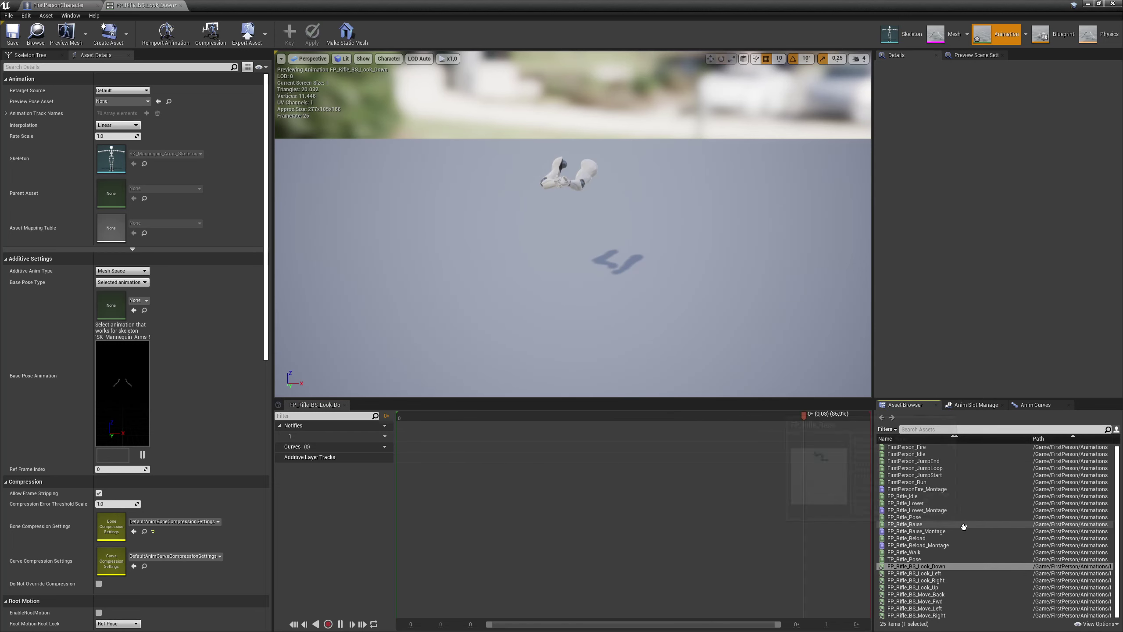
click(927, 496)
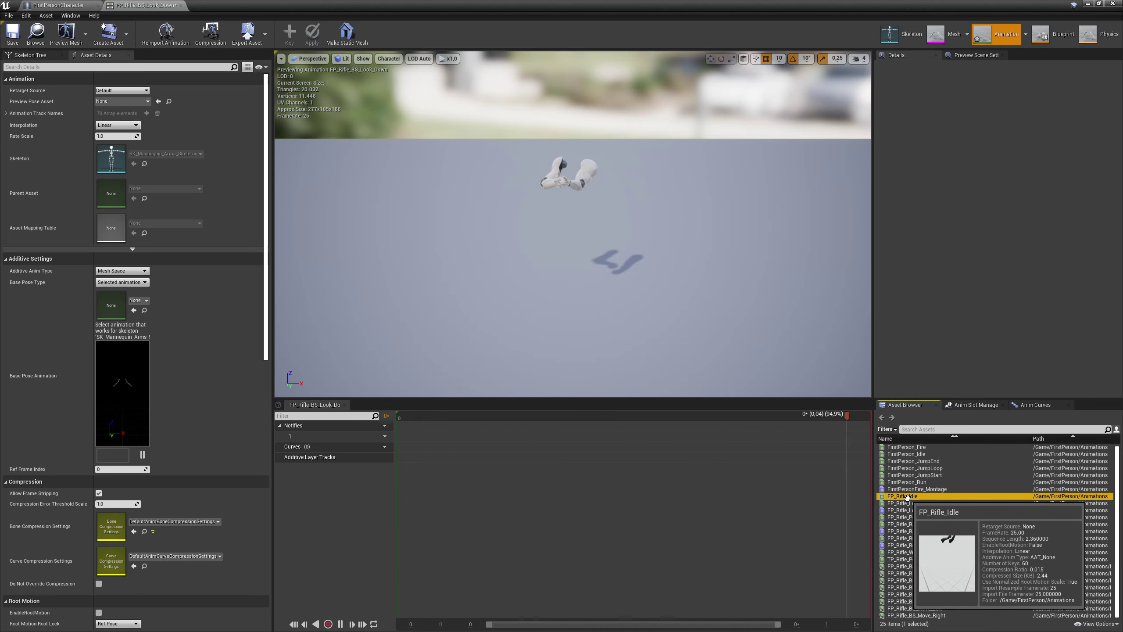
click(133, 311)
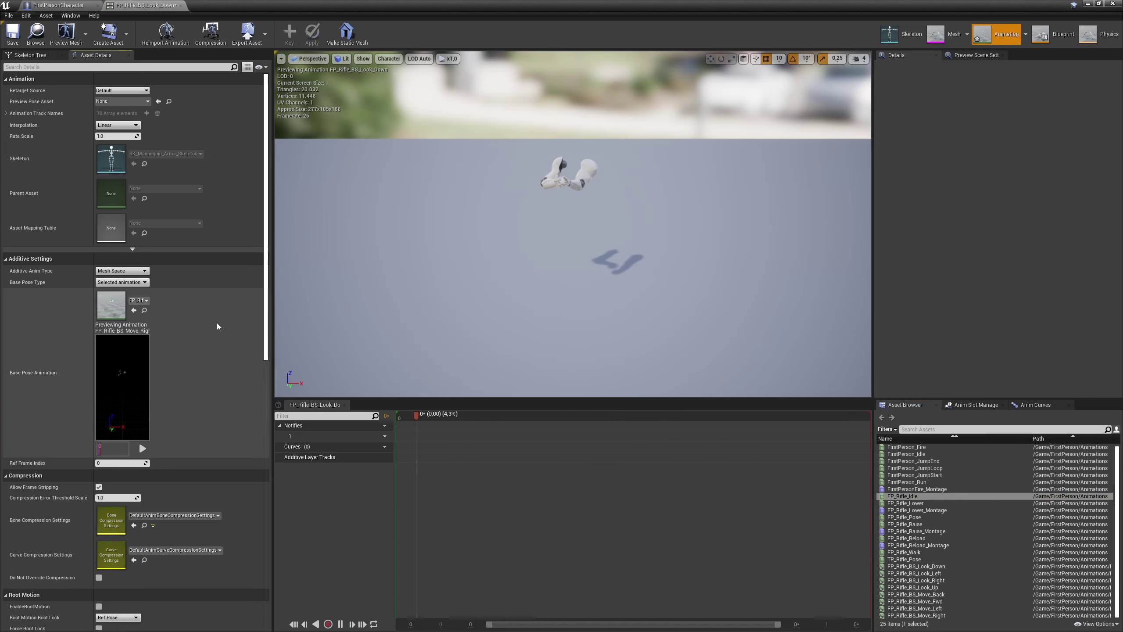
click(13, 33)
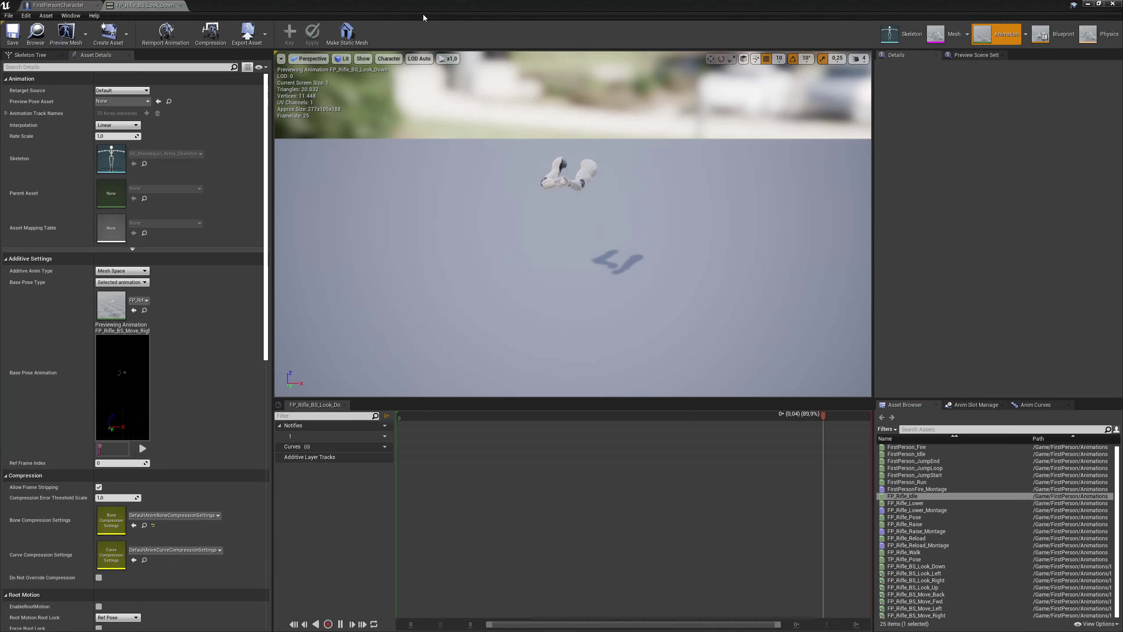
click(181, 5)
click(1086, 4)
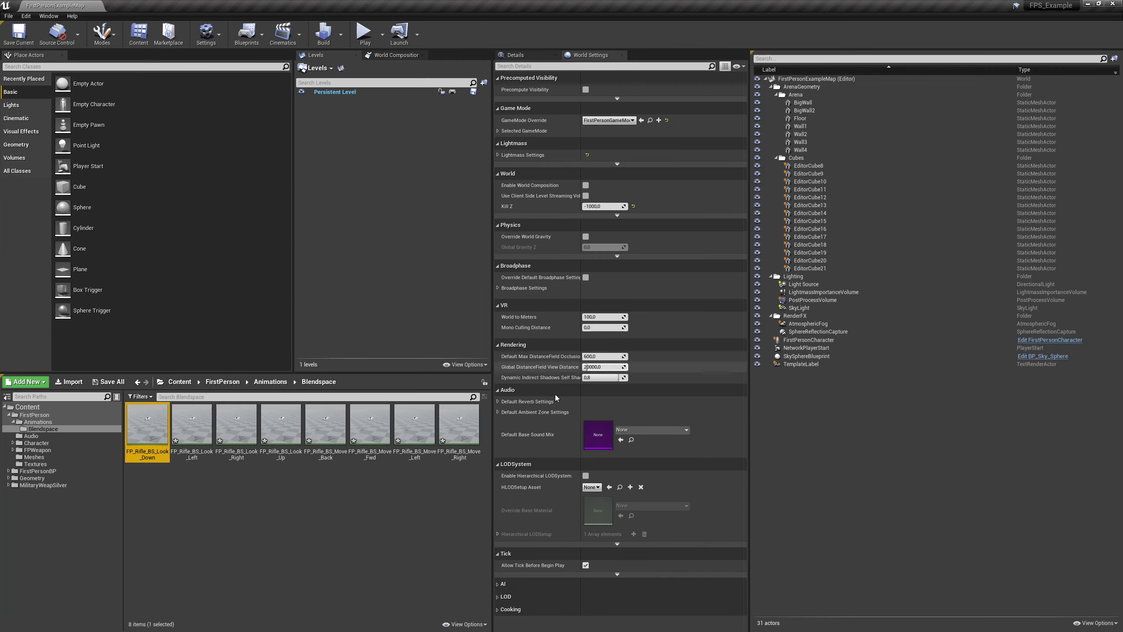
Select the other seven FP_Rifle_BS animations in the Blendspace folder and open them for bulk editing in the Property Matrix
click(192, 424)
shift+click(441, 418)
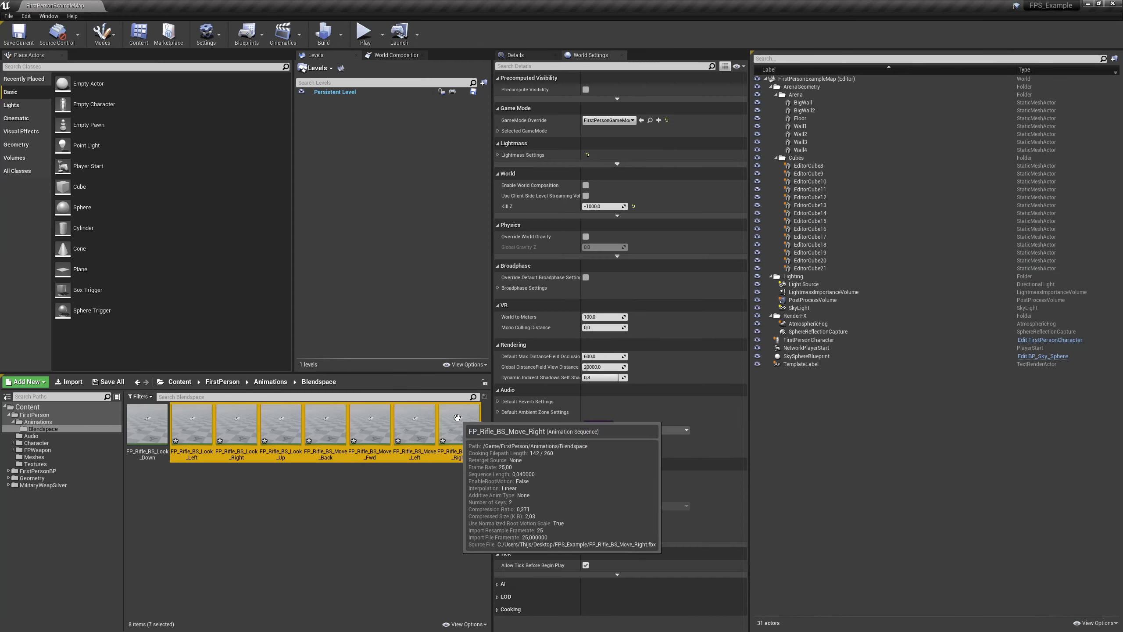
right_click(195, 434)
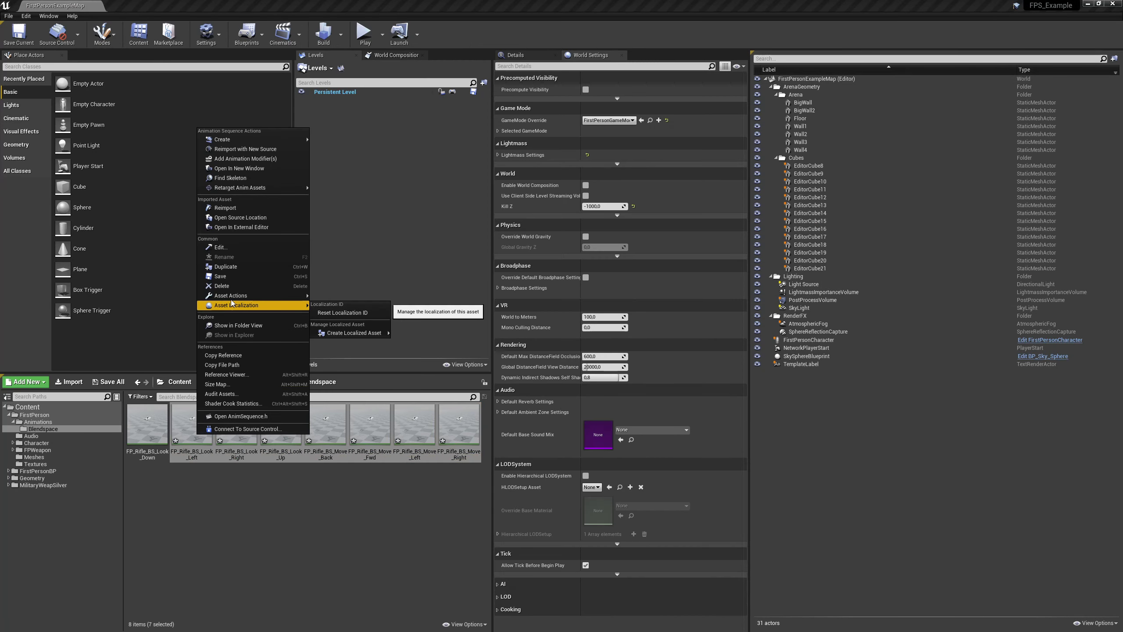
mouse_move(261, 296)
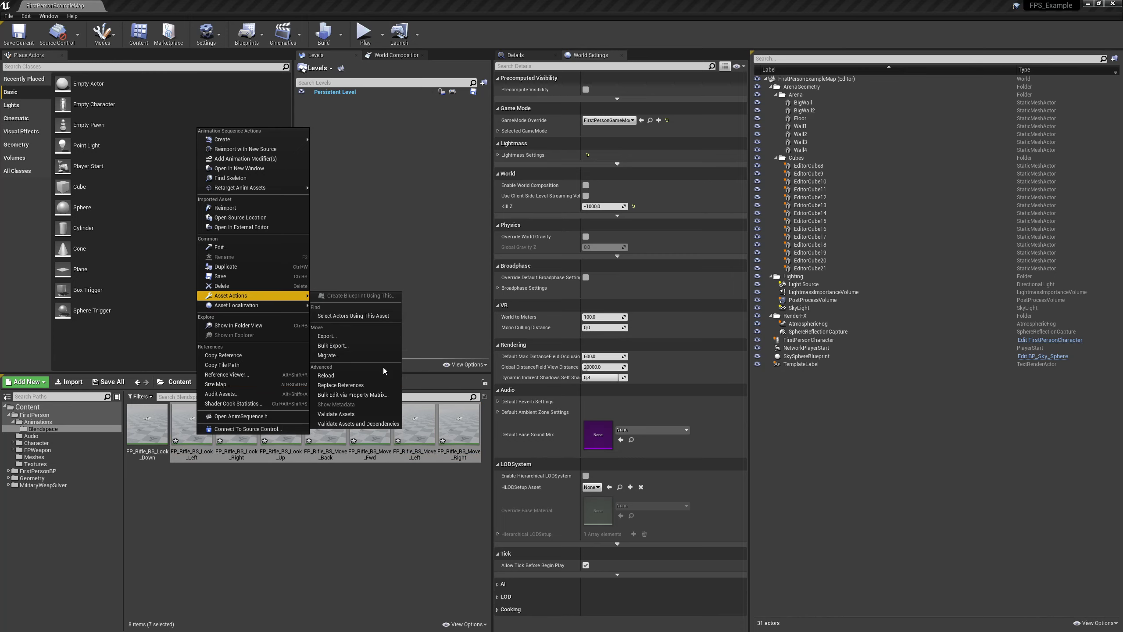
click(367, 394)
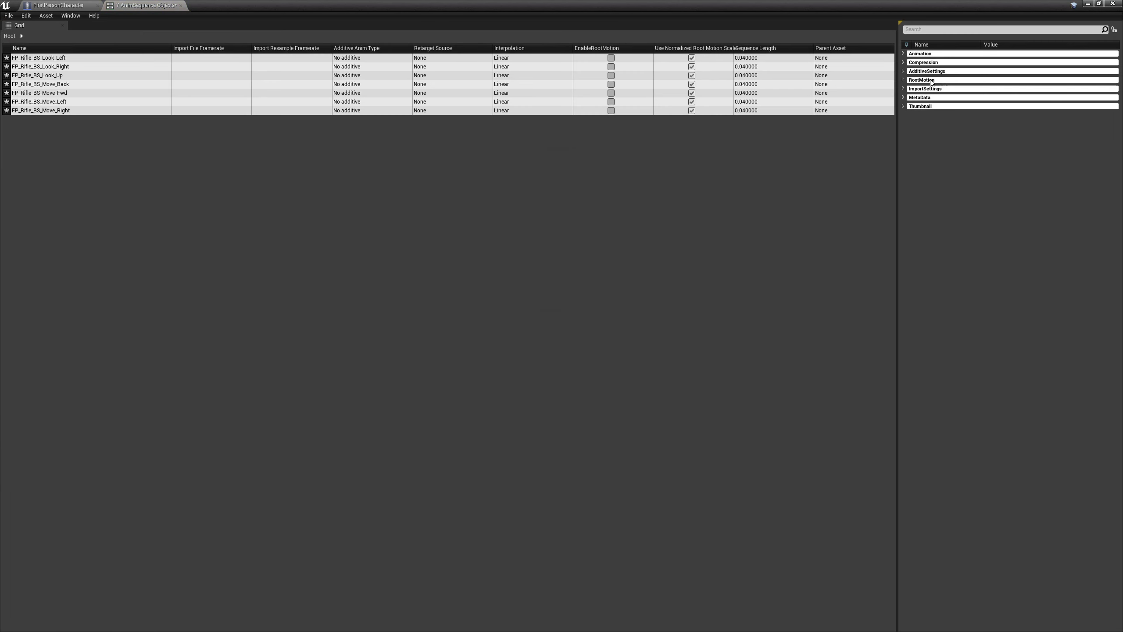
Set Additive Anim Type to Mesh Space and Base Pose Type to Selected animation frame for all seven animations
click(903, 71)
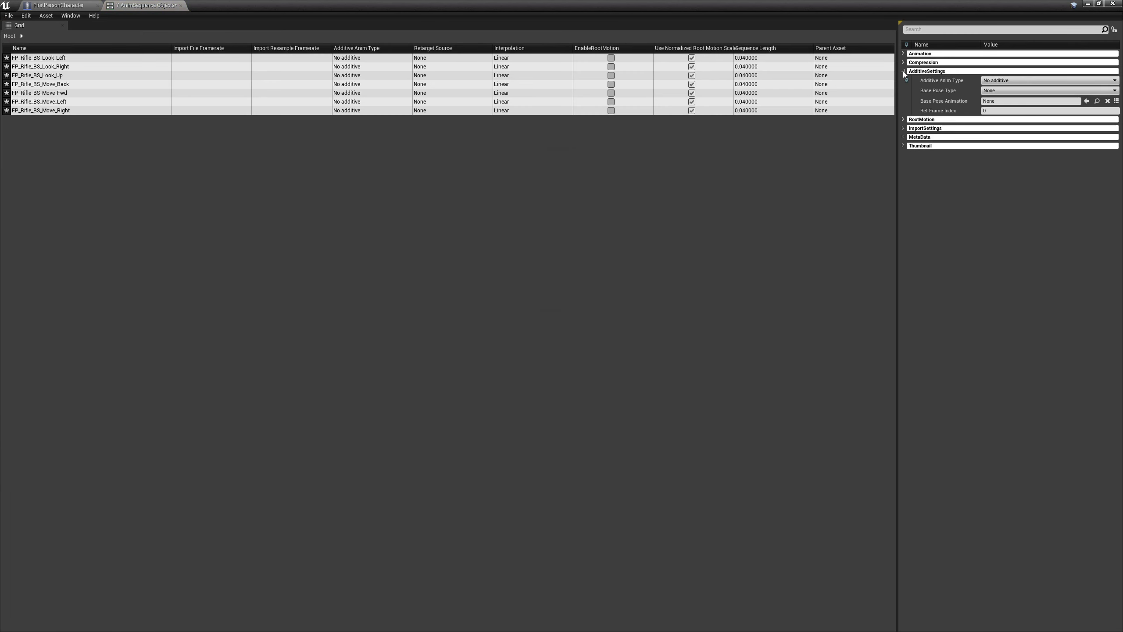
click(997, 81)
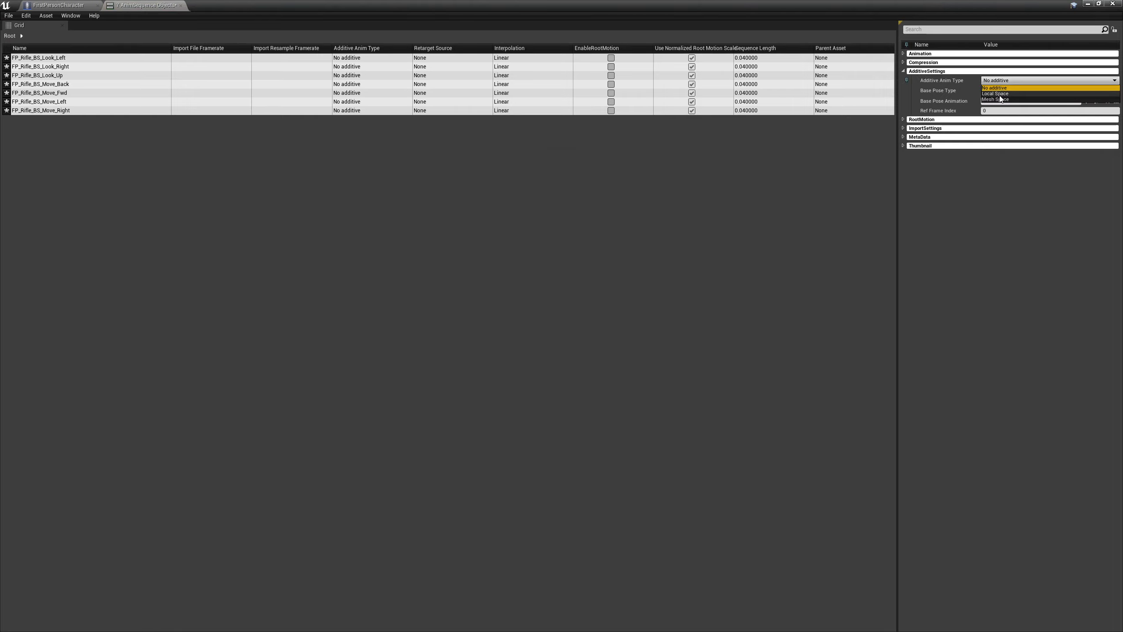
click(997, 100)
click(1009, 91)
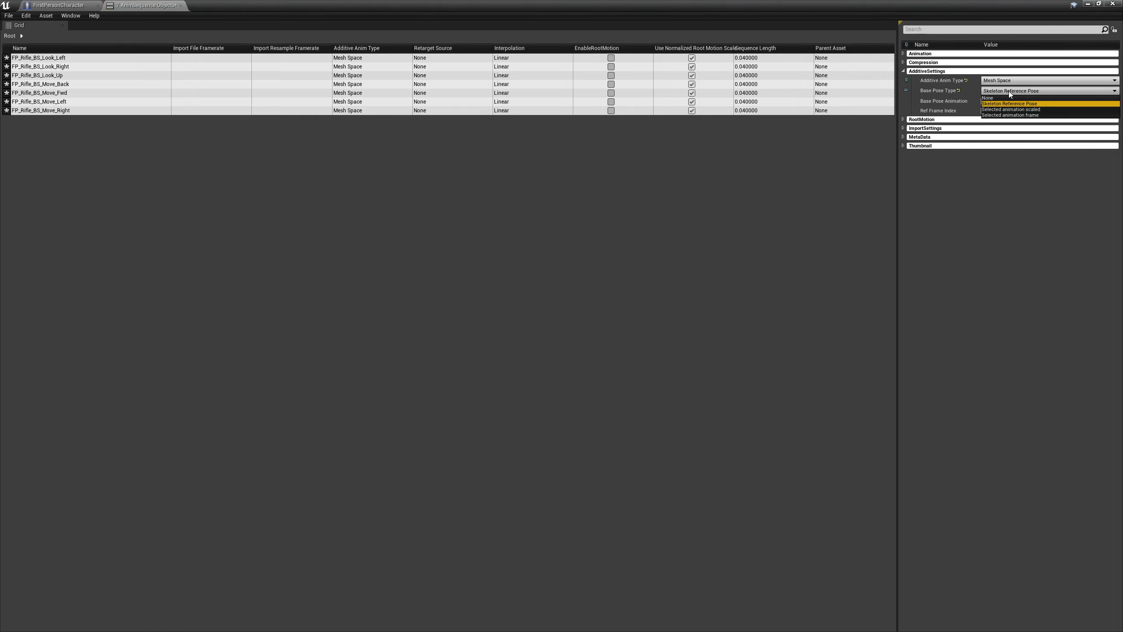
click(1004, 116)
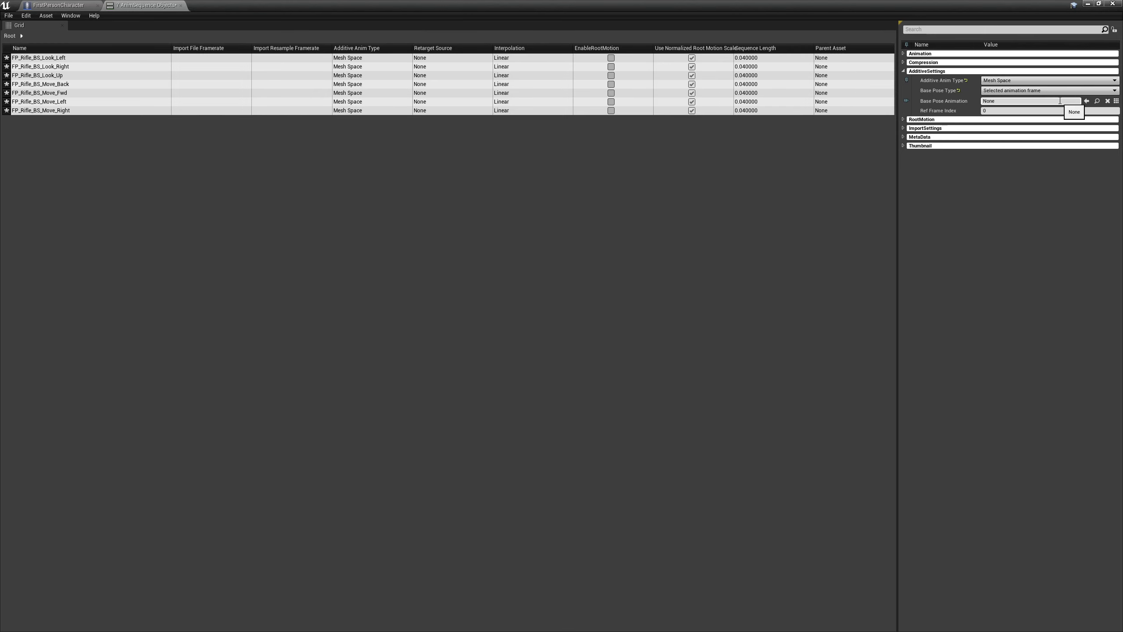
Assign FP_Rifle_Idle from the Animations folder as the seven animations' Base Pose Animation, and close the Property Matrix
drag(820, 4, 751, 166)
key(alt+Left)
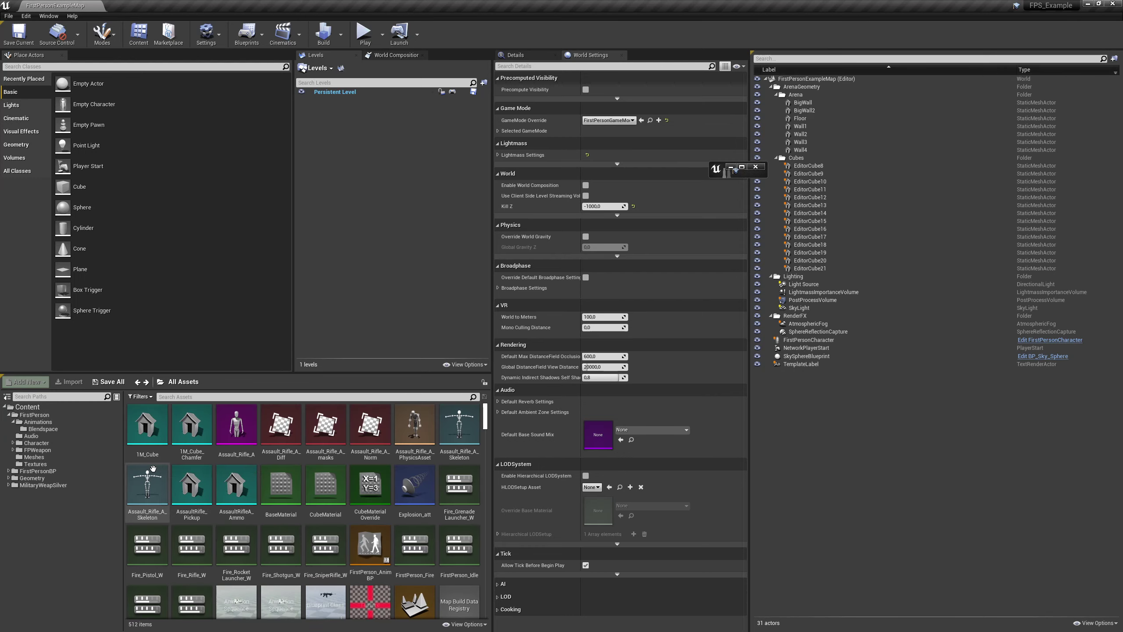
click(37, 422)
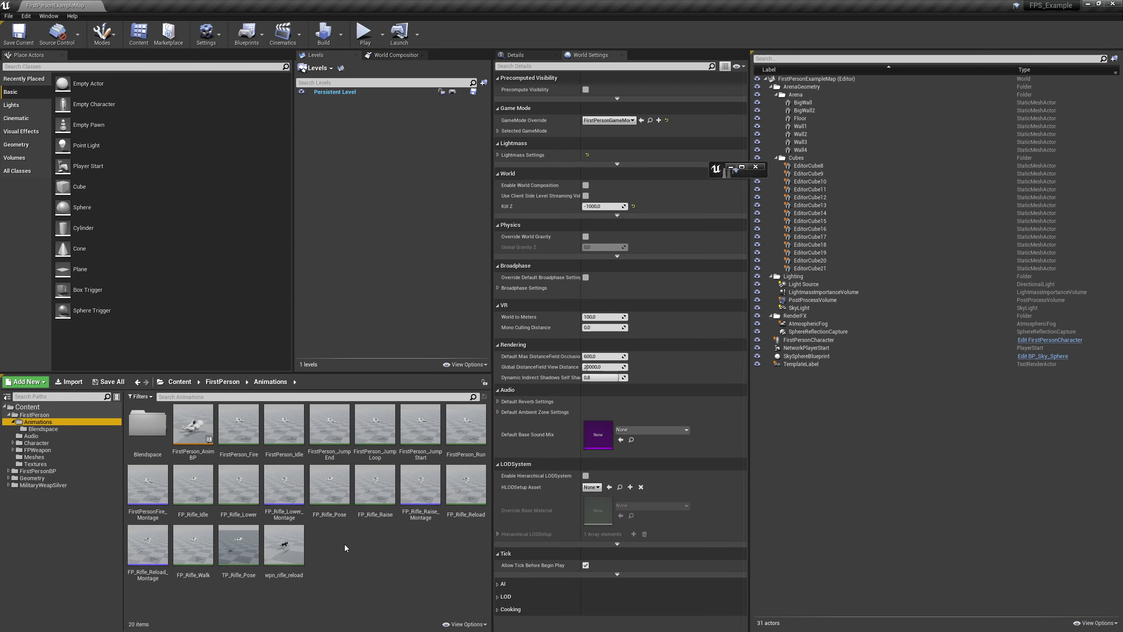
click(193, 485)
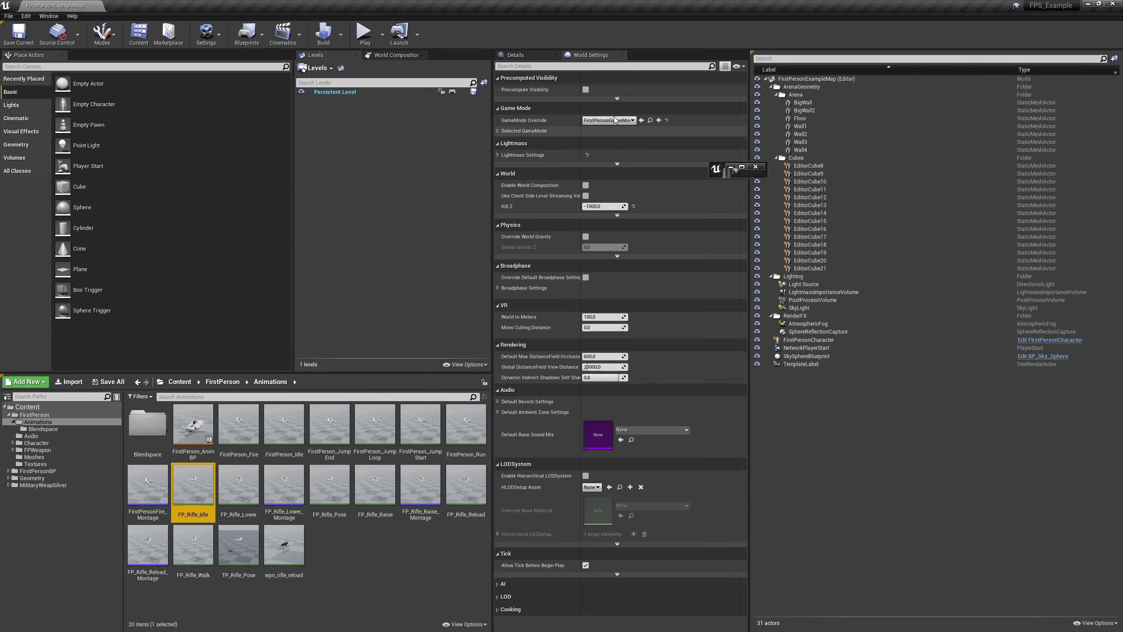
click(741, 167)
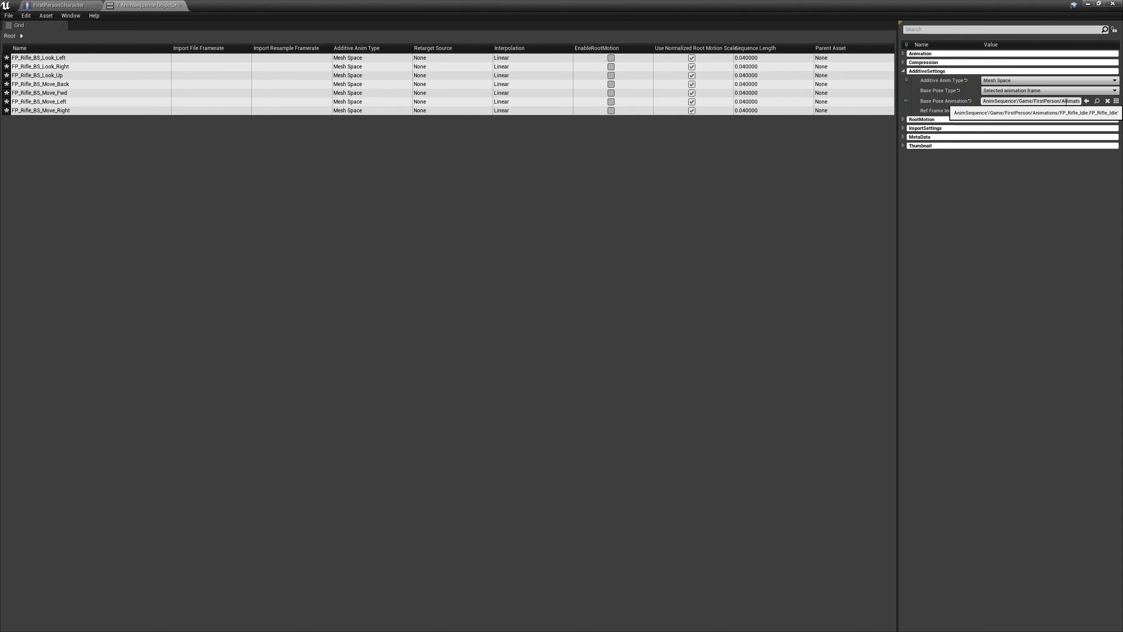
click(180, 5)
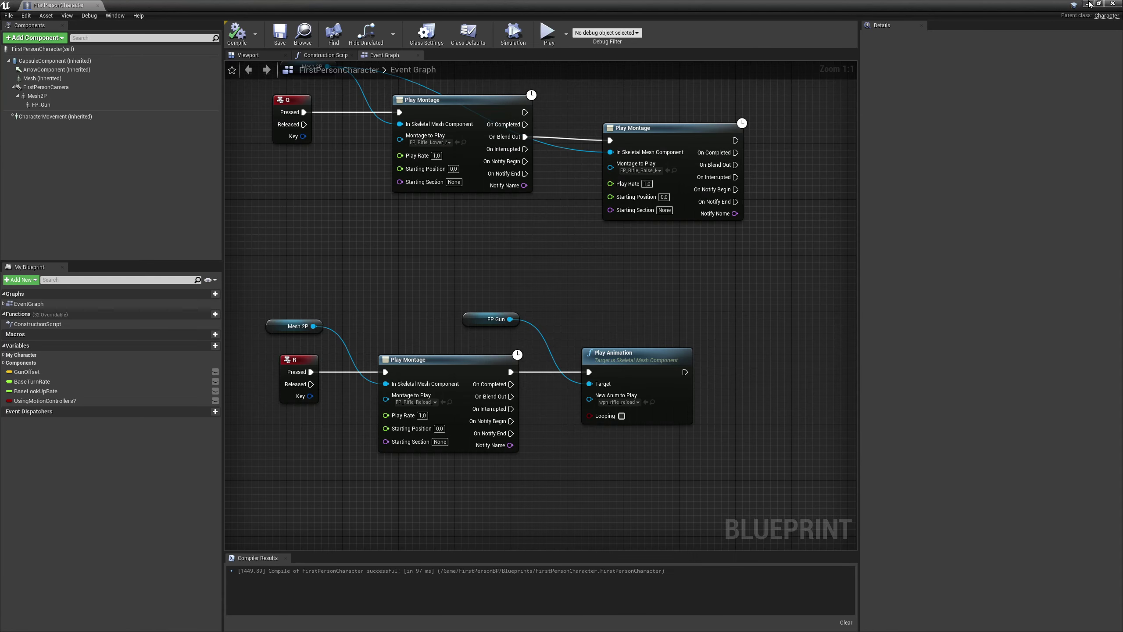
click(1089, 4)
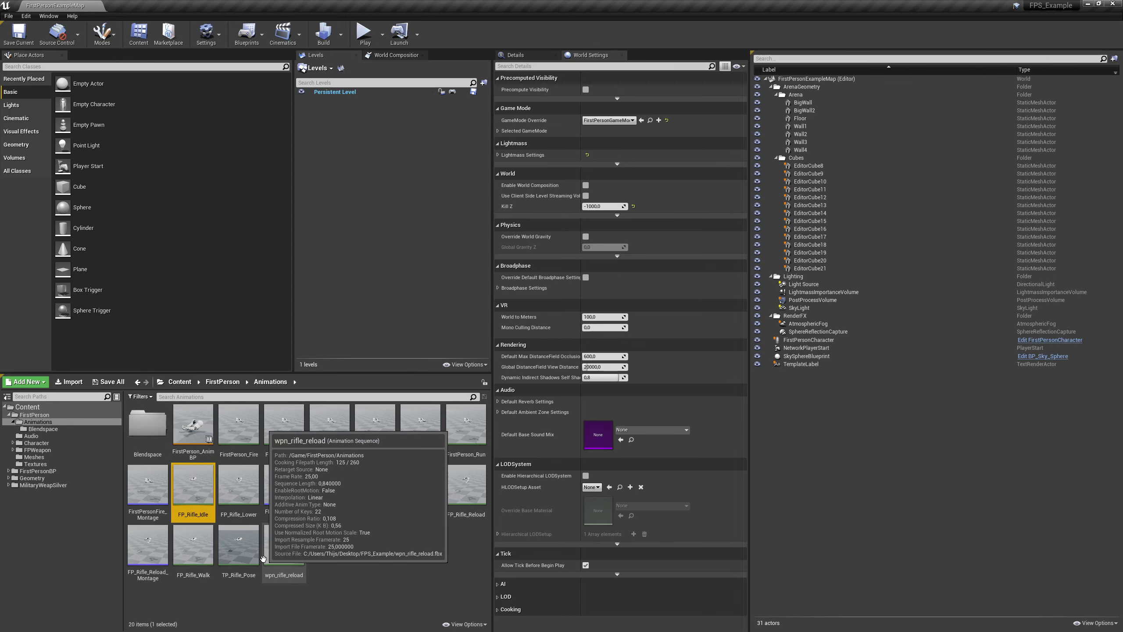
Create a Blend Space for SK_Mannequin_Arms_Skeleton in the Animations folder, name it BS_Move and open it
click(340, 561)
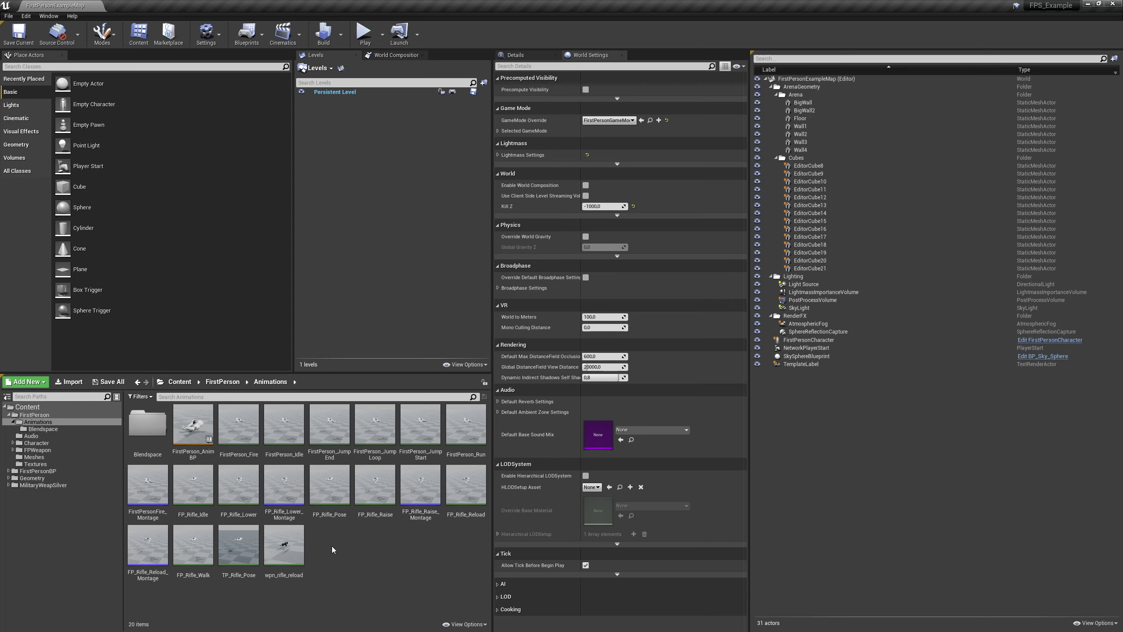
right_click(332, 545)
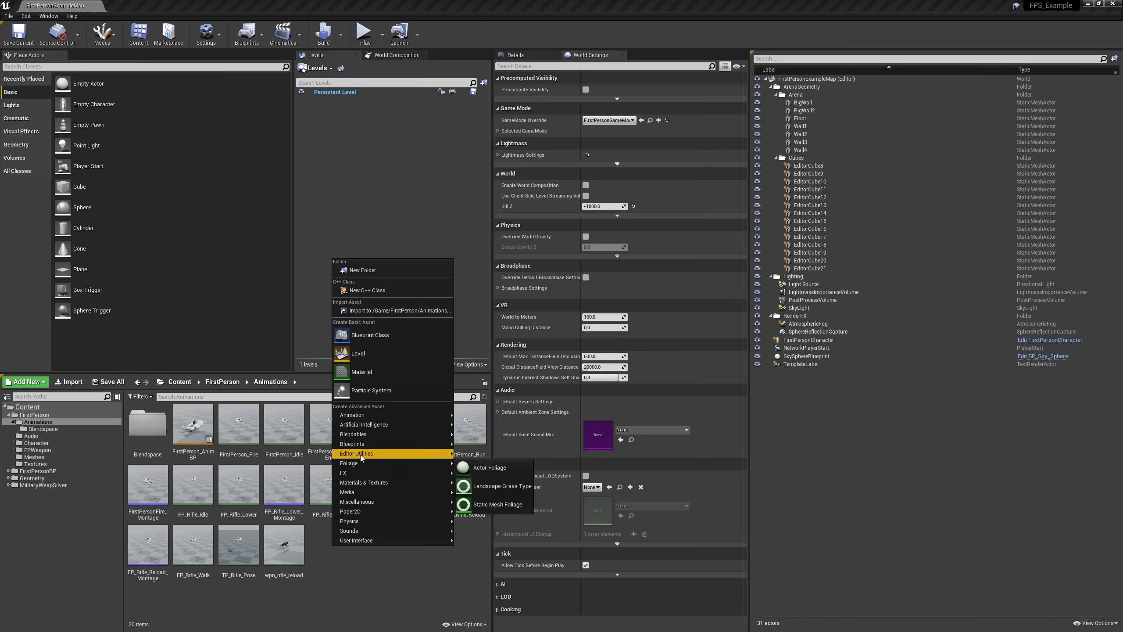
mouse_move(372, 414)
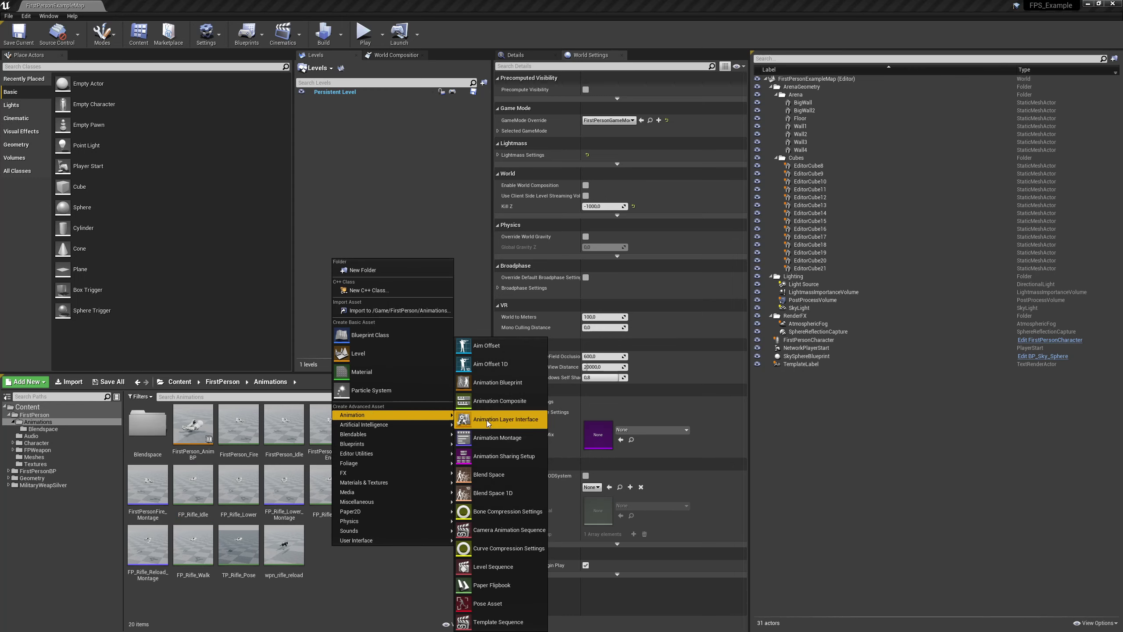
click(495, 474)
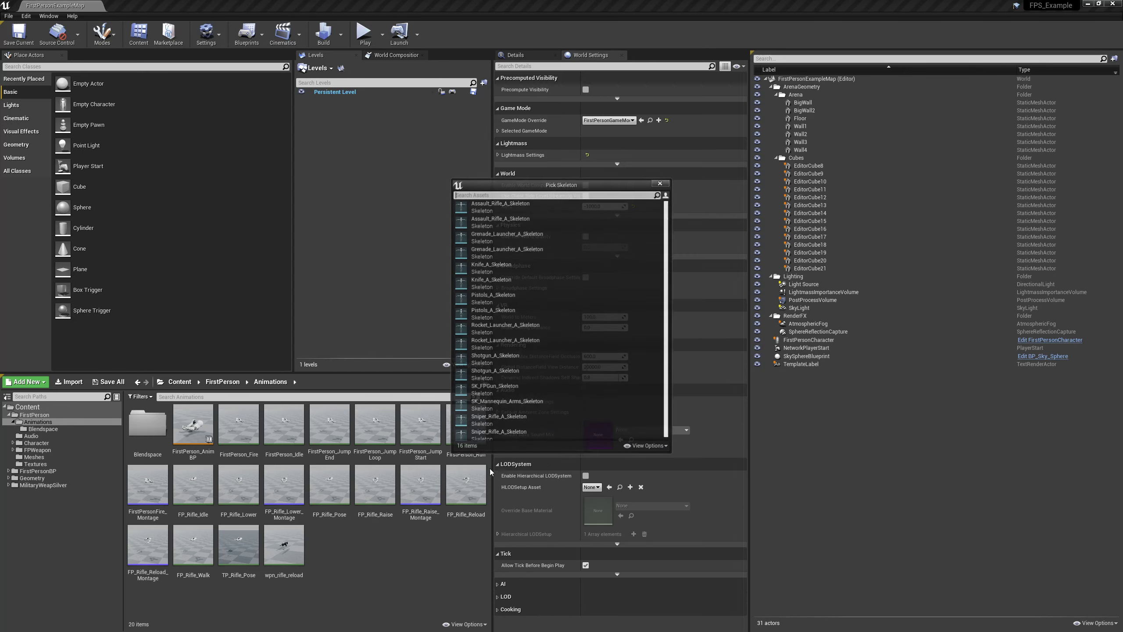
scroll(512, 365, down, 1)
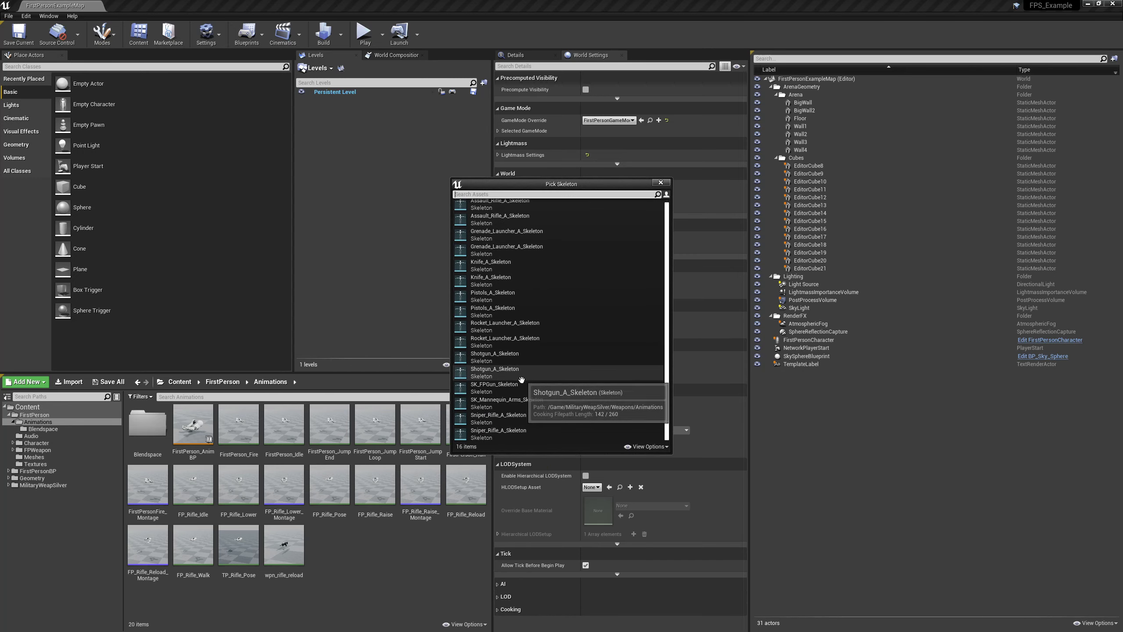
click(487, 401)
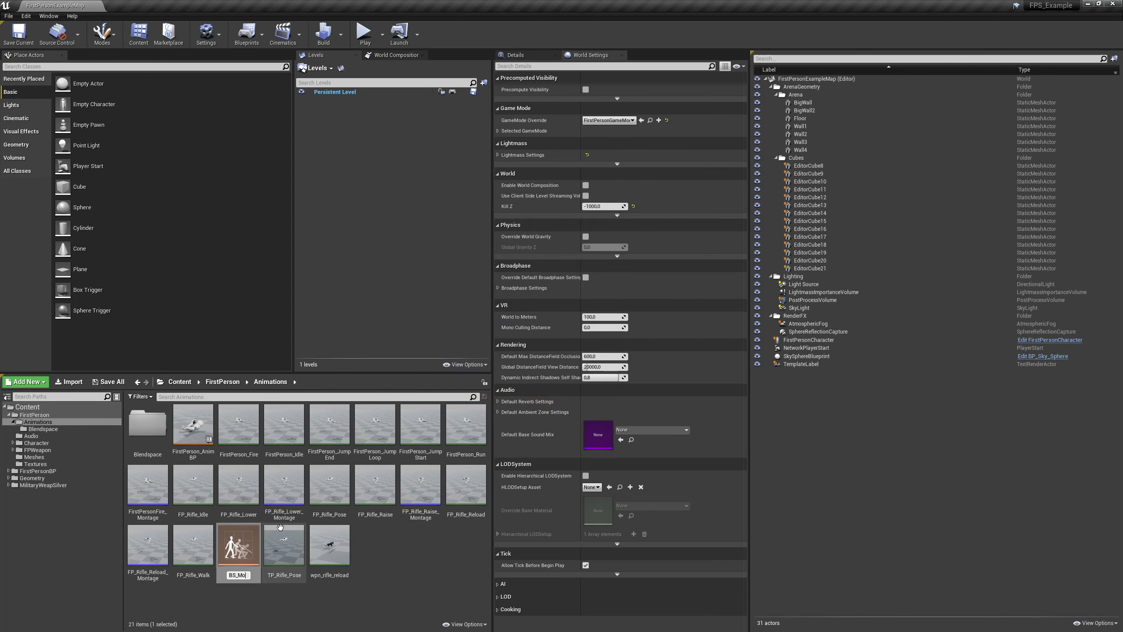
text(BS_Move)
key(Return)
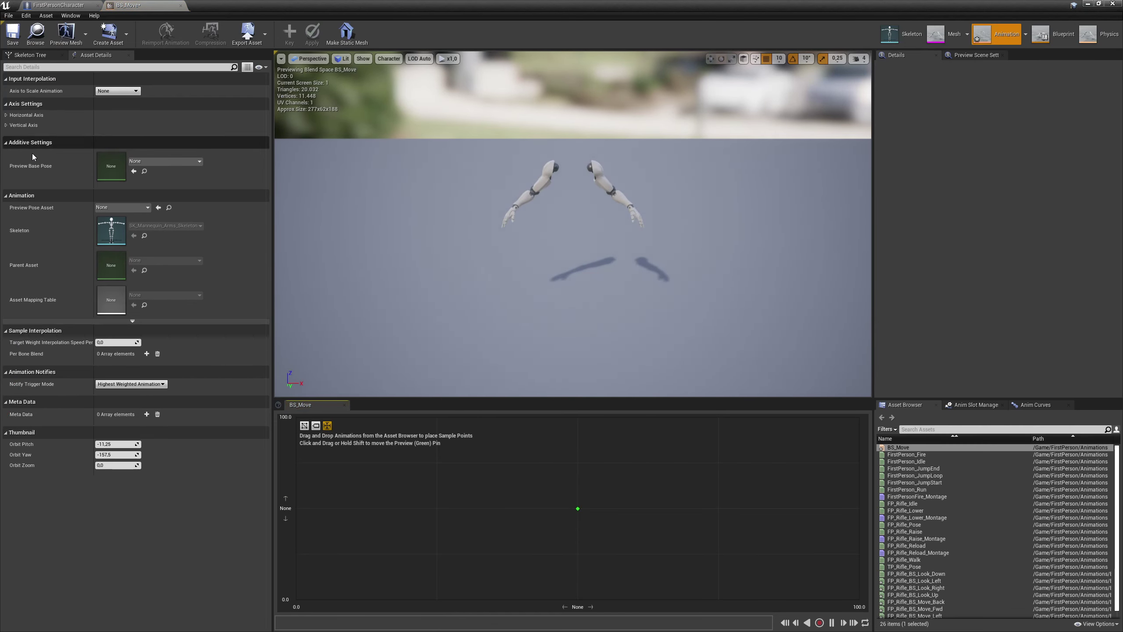
Name BS_Move's horizontal axis MoveRight and set its range from -1.0 to 1.0
click(6, 115)
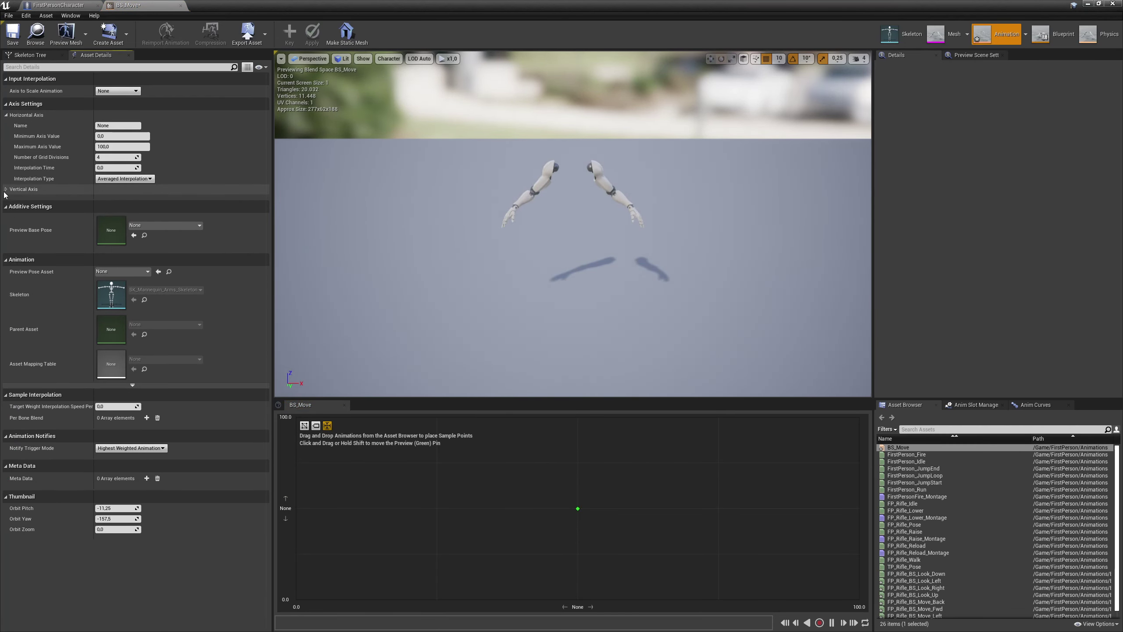
click(6, 190)
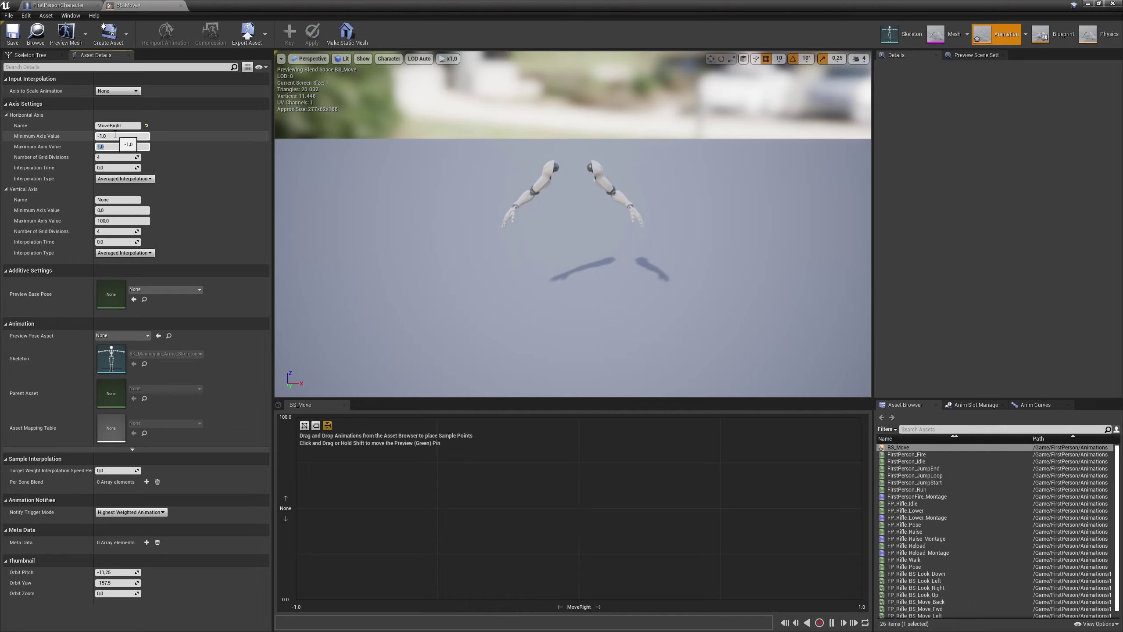
click(116, 136)
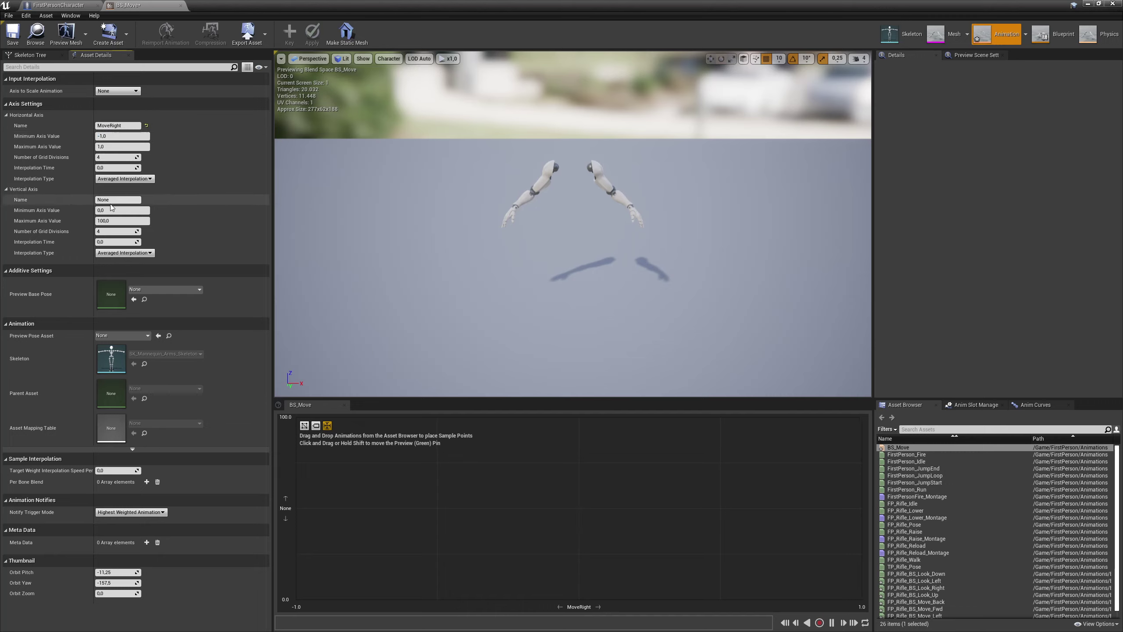
Name BS_Move's vertical axis MoveFwd and set its range from -1 to 1
text(MoveFwd)
key(Tab)
text(-1)
key(Tab)
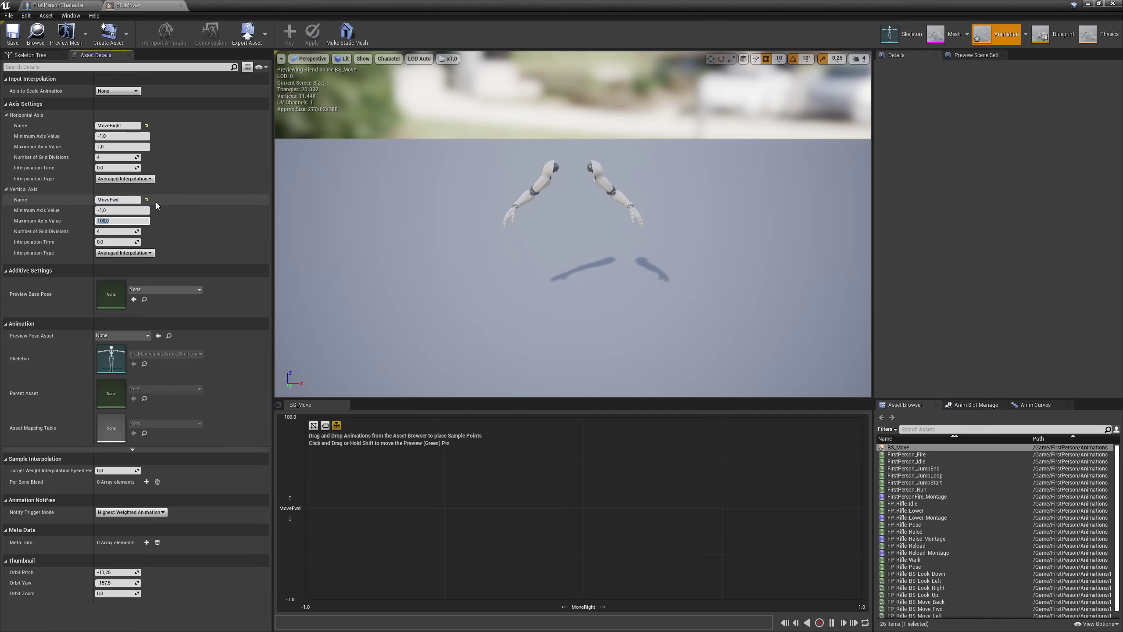
text(1)
key(Return)
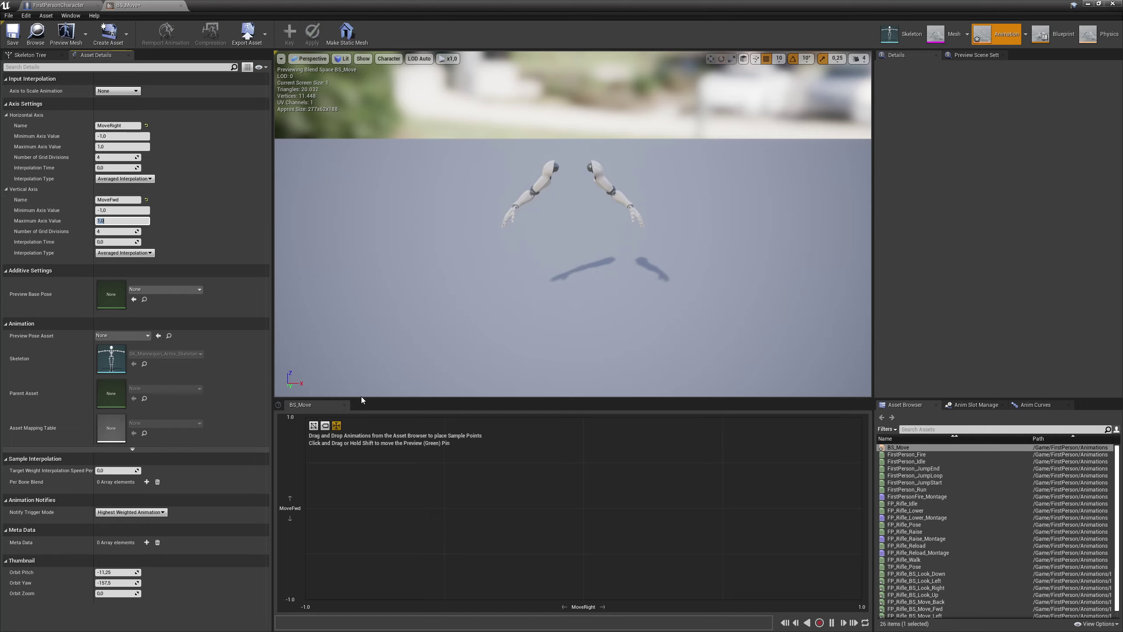
Place FP_Rifle_BS_Move_Back, Move_Fwd, Move_Left and Move_Right at the matching ends of the MoveFwd and MoveRight axes in the blend grid
scroll(959, 524, down, 1)
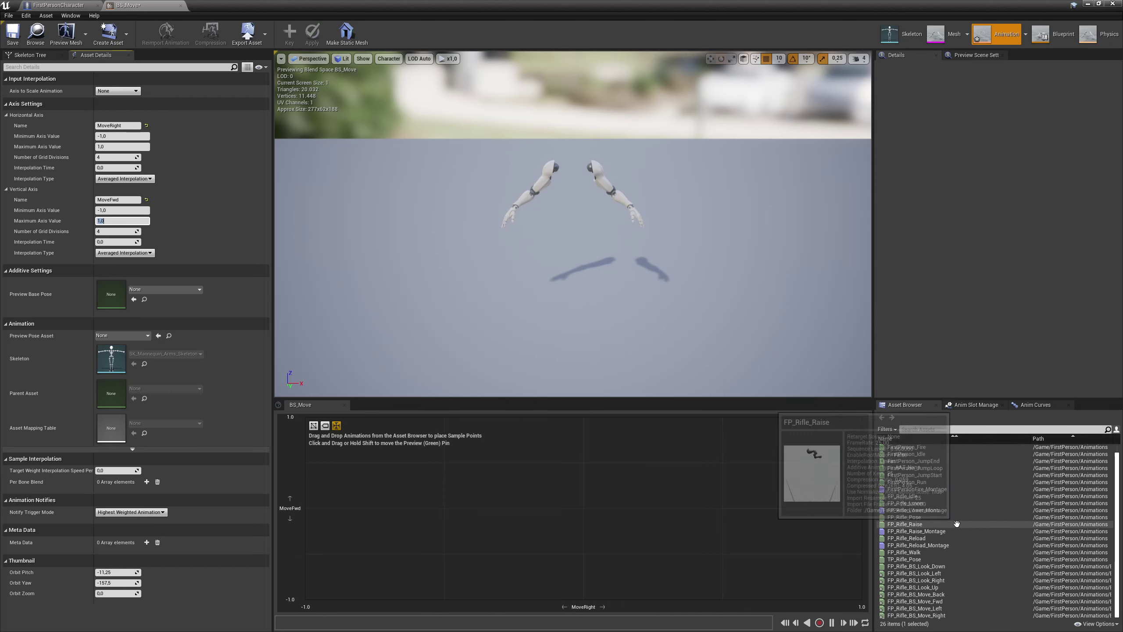
click(915, 594)
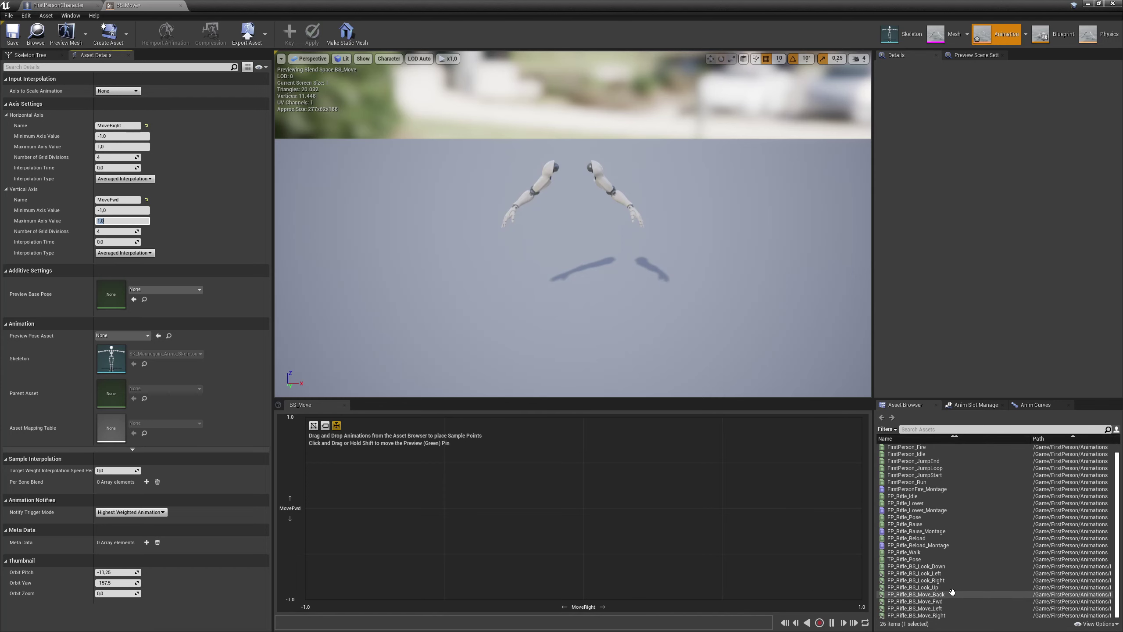
drag(922, 594, 584, 598)
click(928, 601)
drag(928, 601, 583, 416)
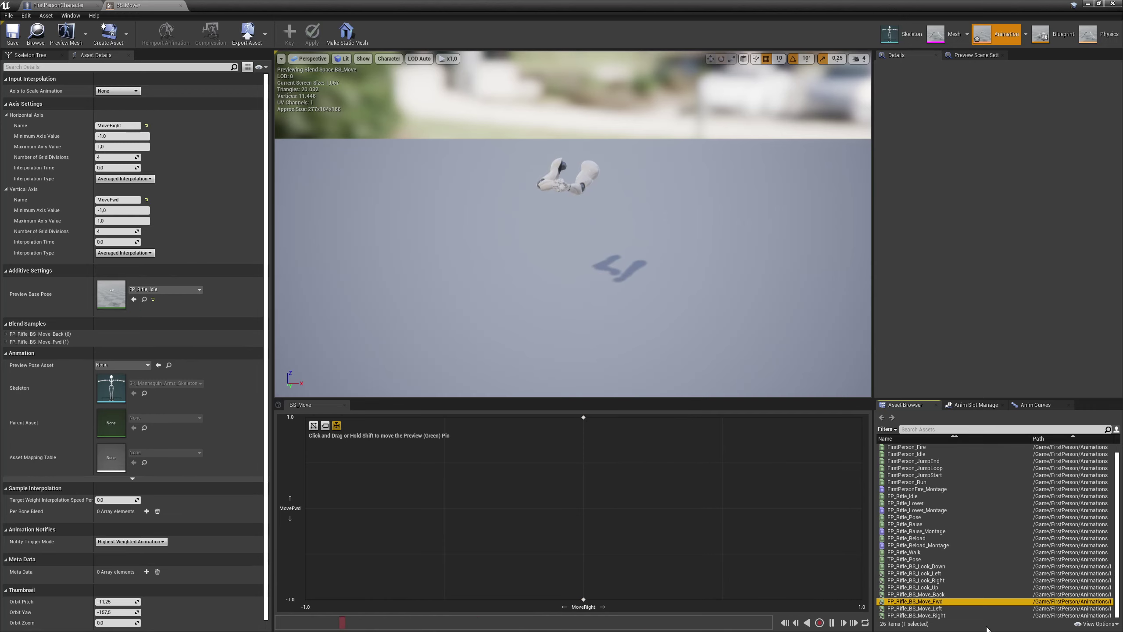
click(914, 608)
drag(914, 609, 304, 508)
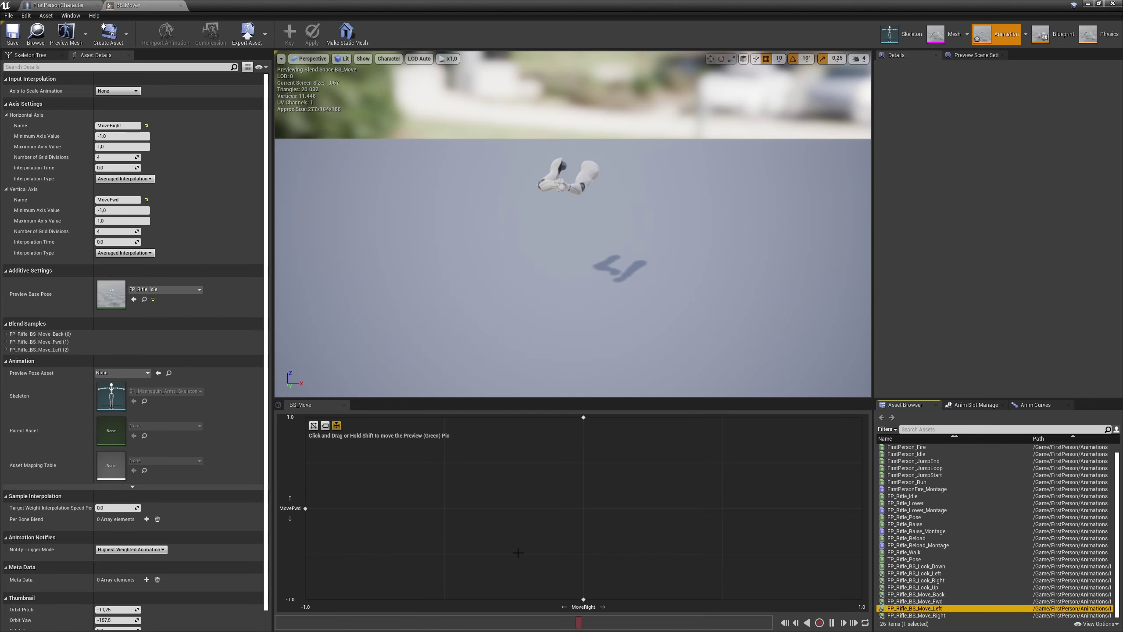
click(914, 615)
drag(914, 616, 862, 508)
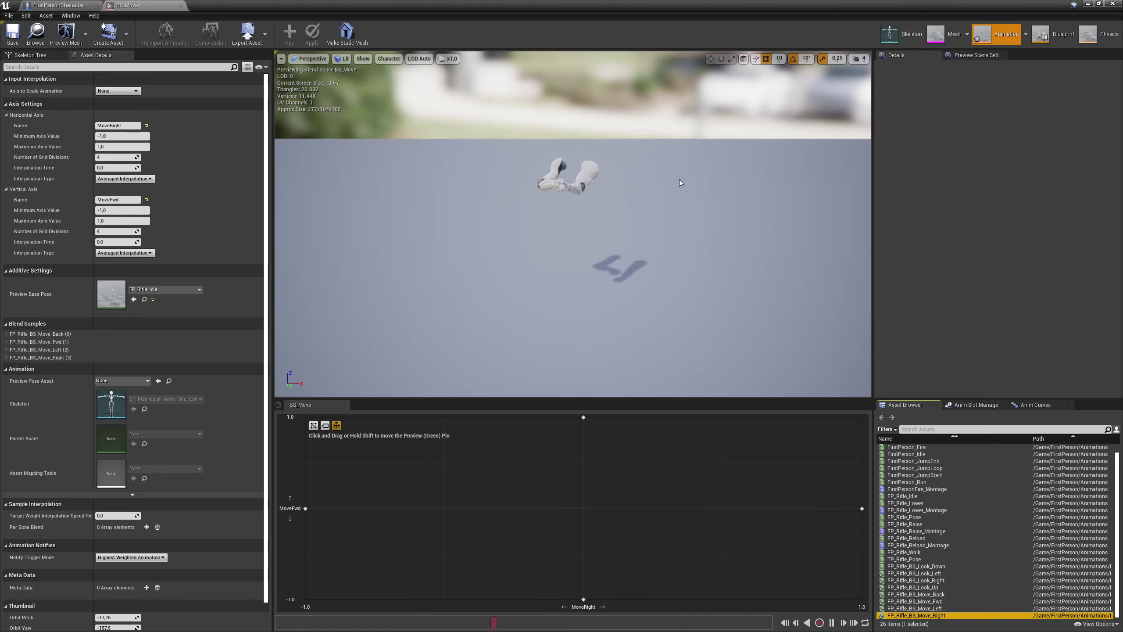
Duplicate FP_Rifle_Pose in the Animations folder as FP_Rifle_BS_Center and open the copy
click(1087, 3)
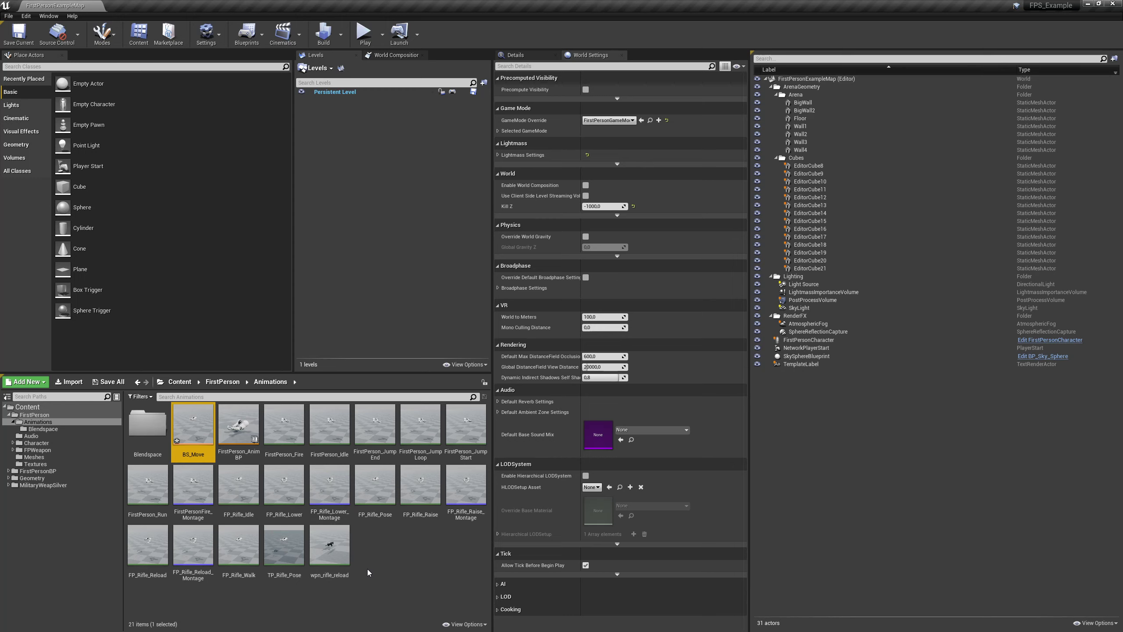
click(368, 482)
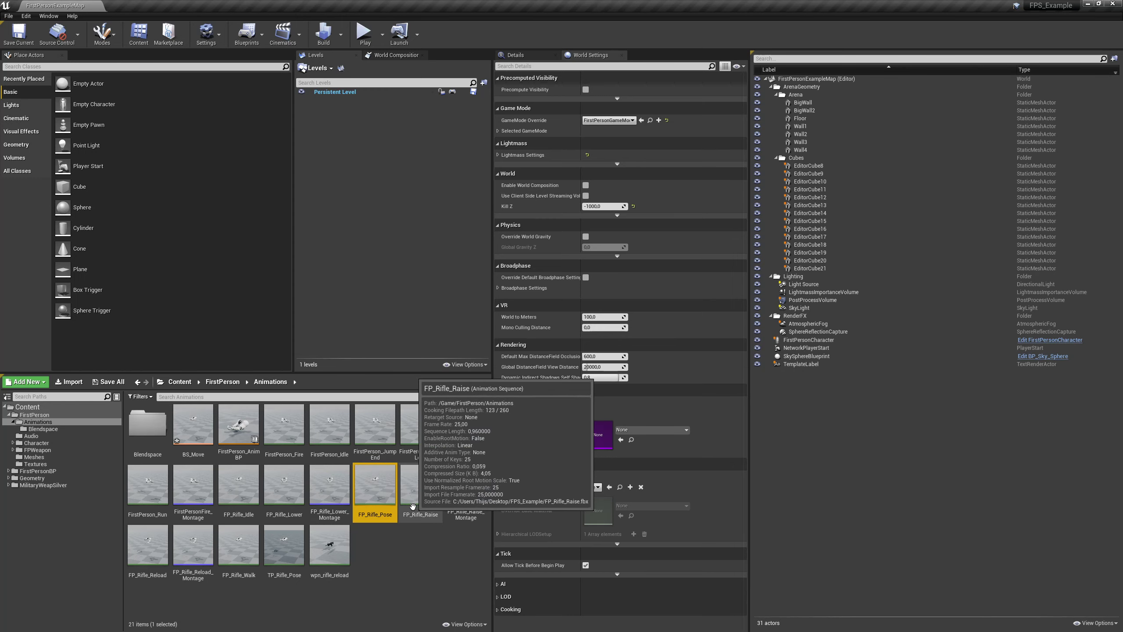
key(ctrl+w)
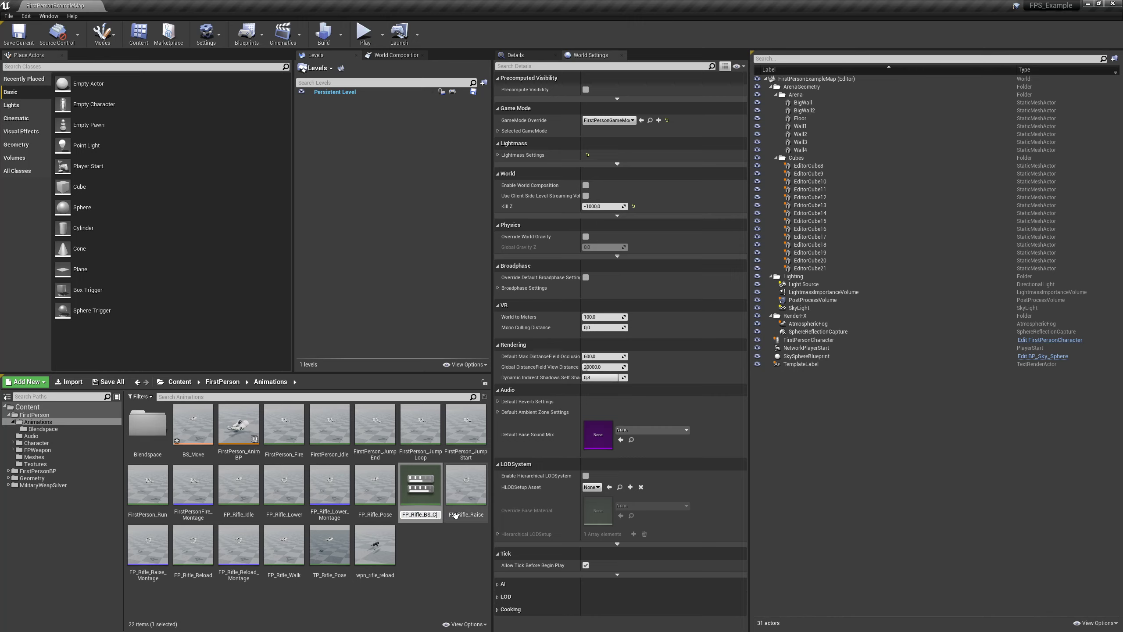
key(Return)
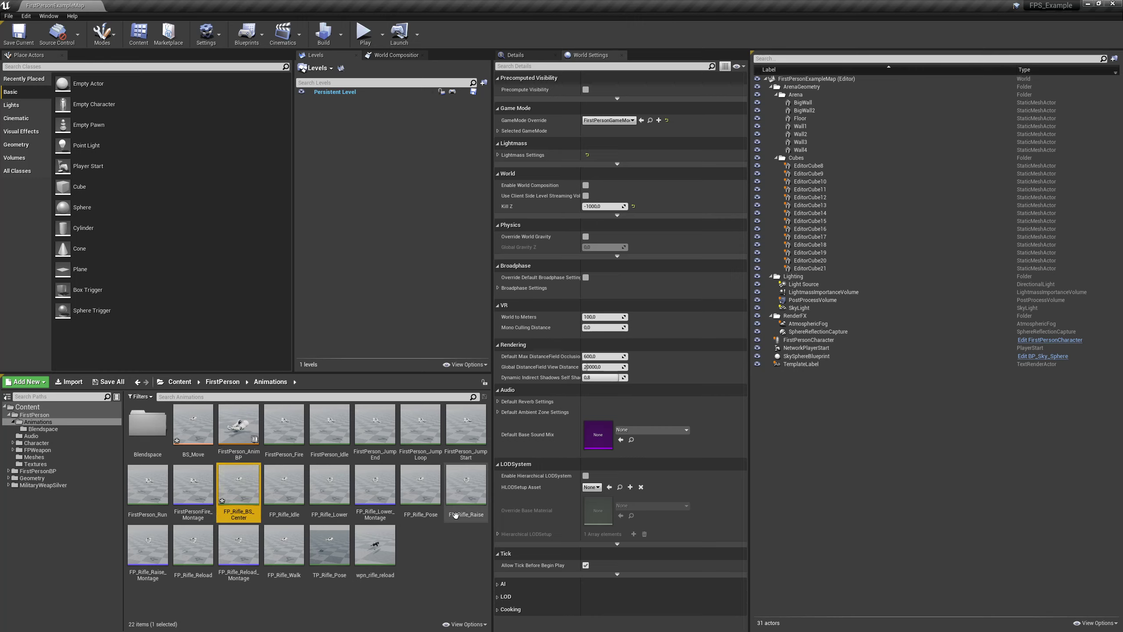
double_click(247, 487)
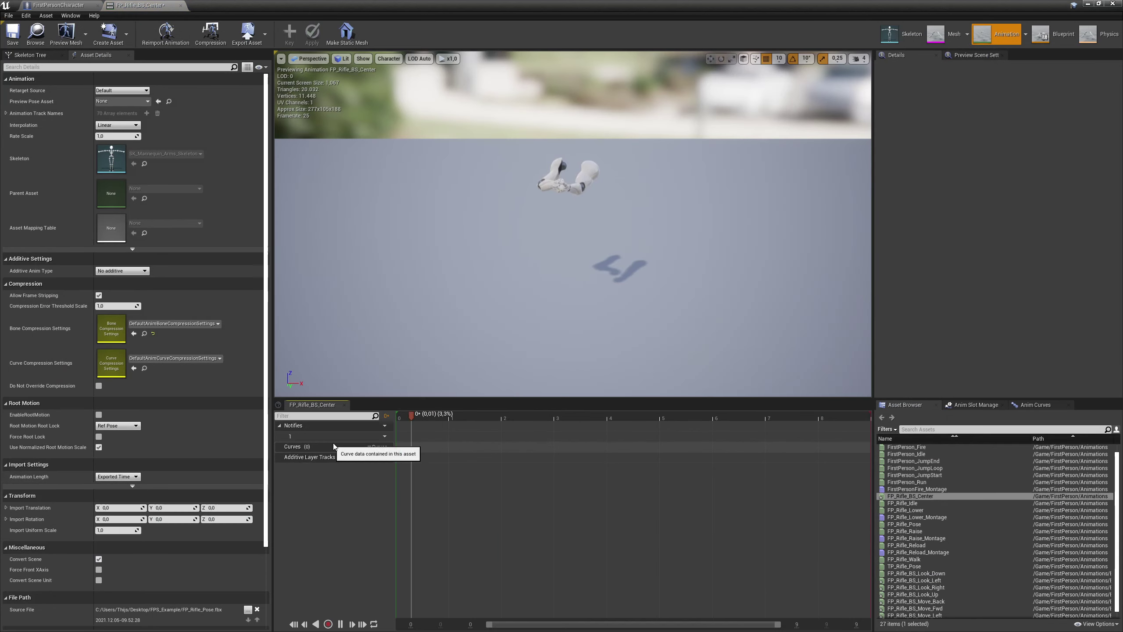
Trim FP_Rifle_BS_Center to its first pose by removing all frames from frame 1 to the end
drag(446, 418, 396, 418)
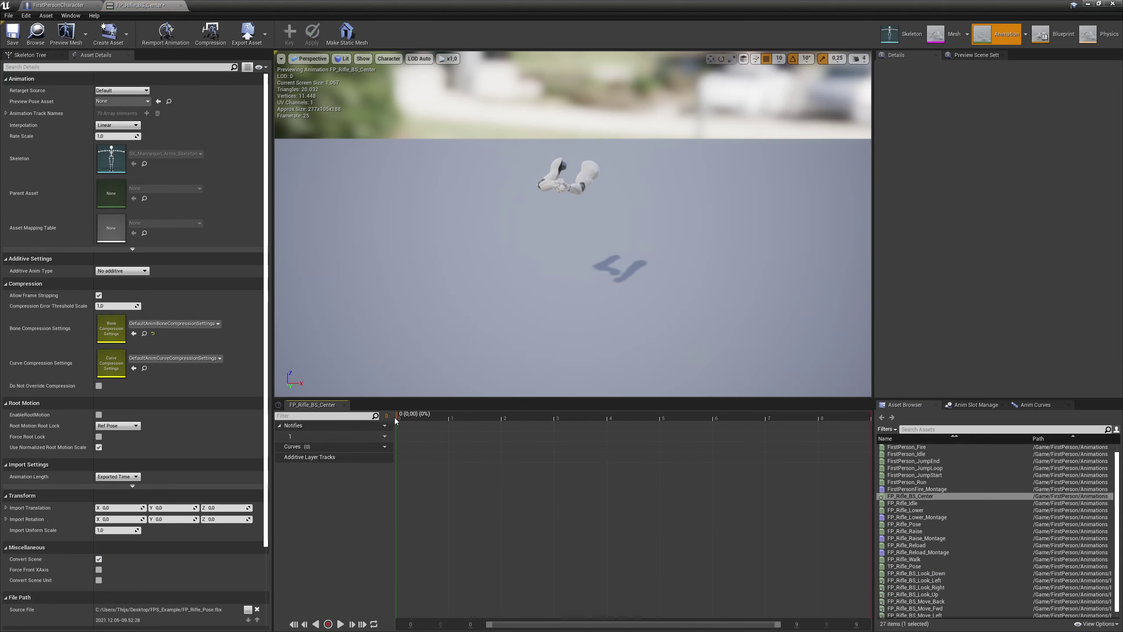
right_click(398, 420)
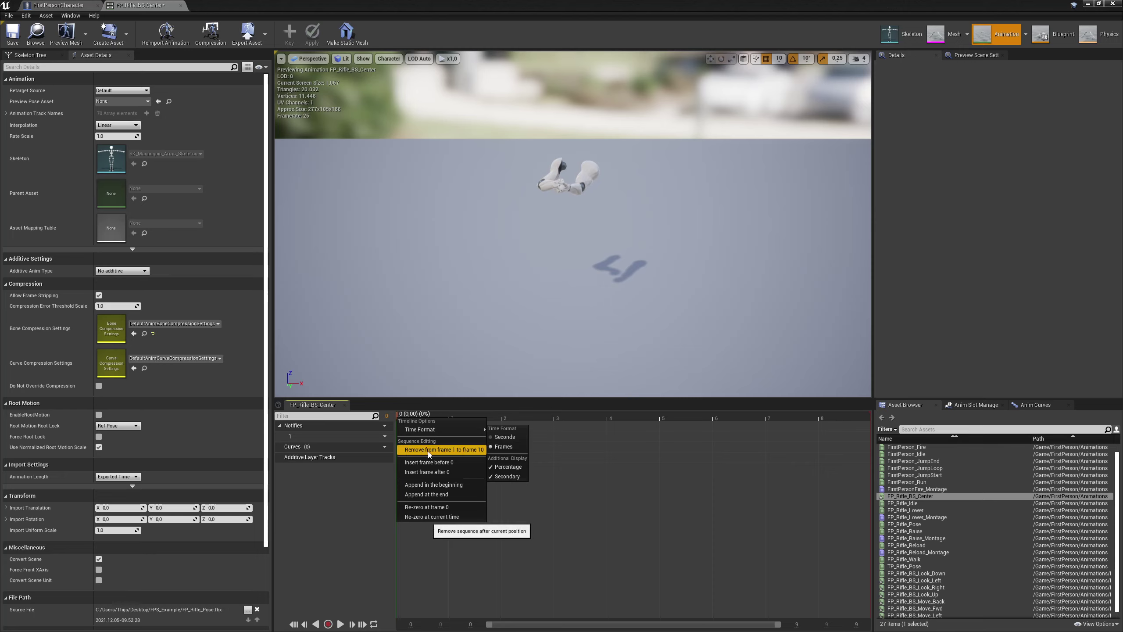
click(455, 449)
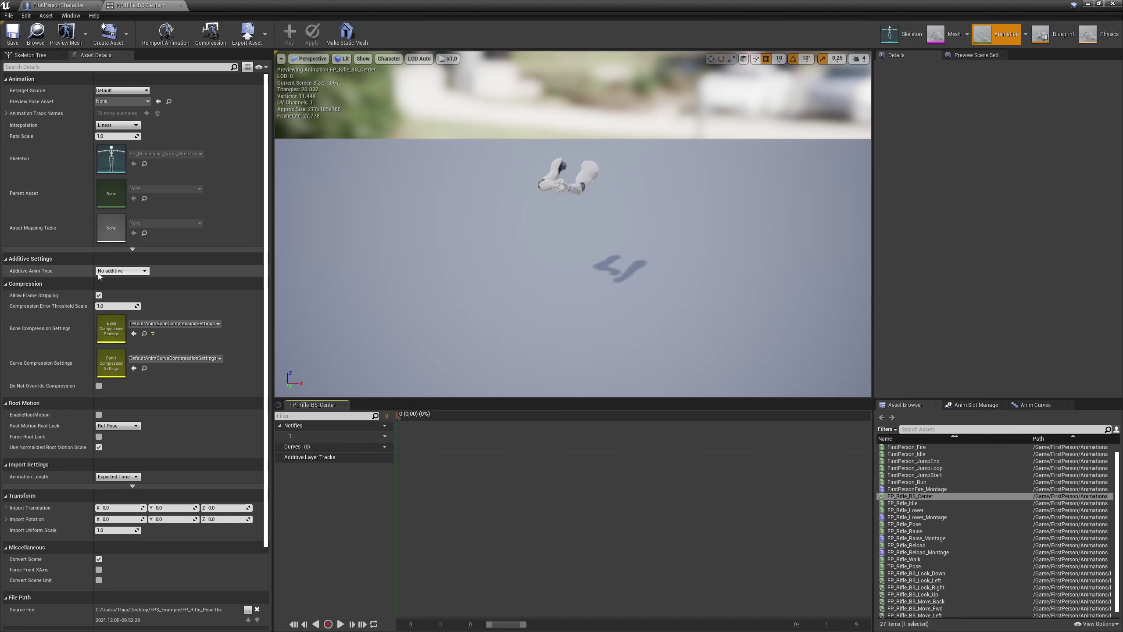
Set FP_Rifle_BS_Center's Additive Anim Type to Mesh Space and its Base Pose Type to Selected animation frame
click(123, 272)
click(118, 285)
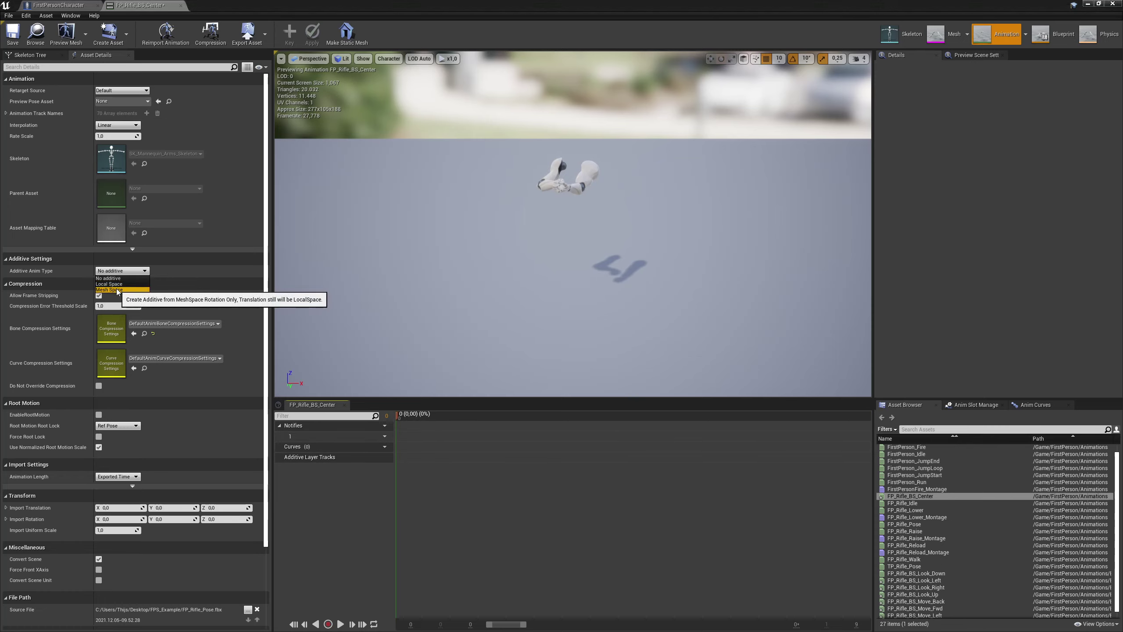
click(119, 283)
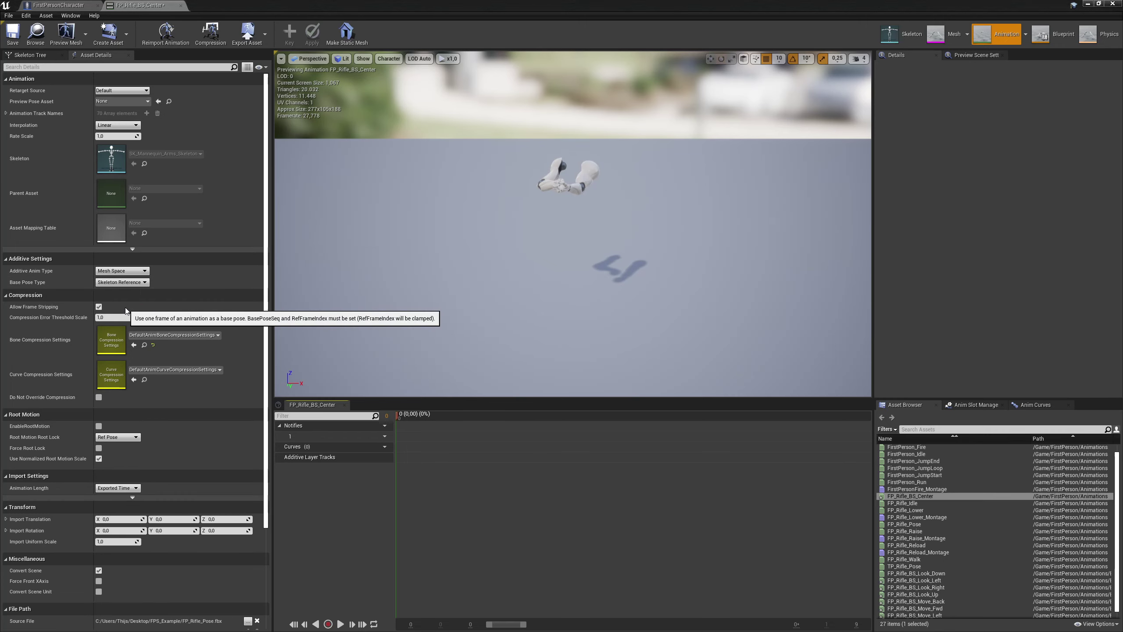
click(121, 310)
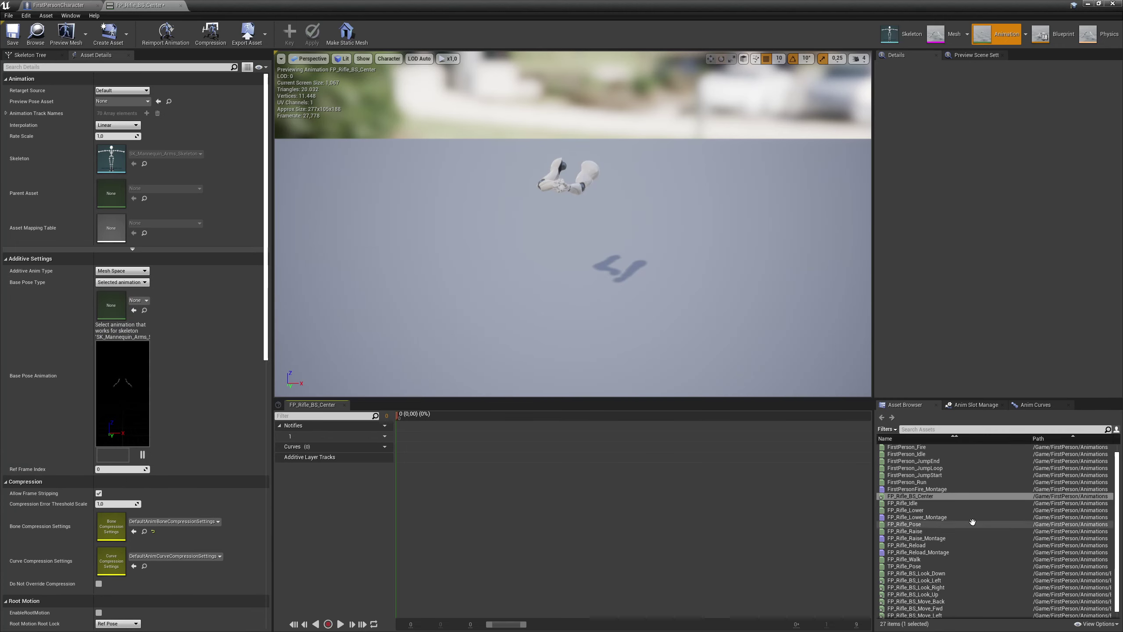
Assign FP_Rifle_Idle as FP_Rifle_BS_Center's Base Pose Animation and save the asset
click(907, 505)
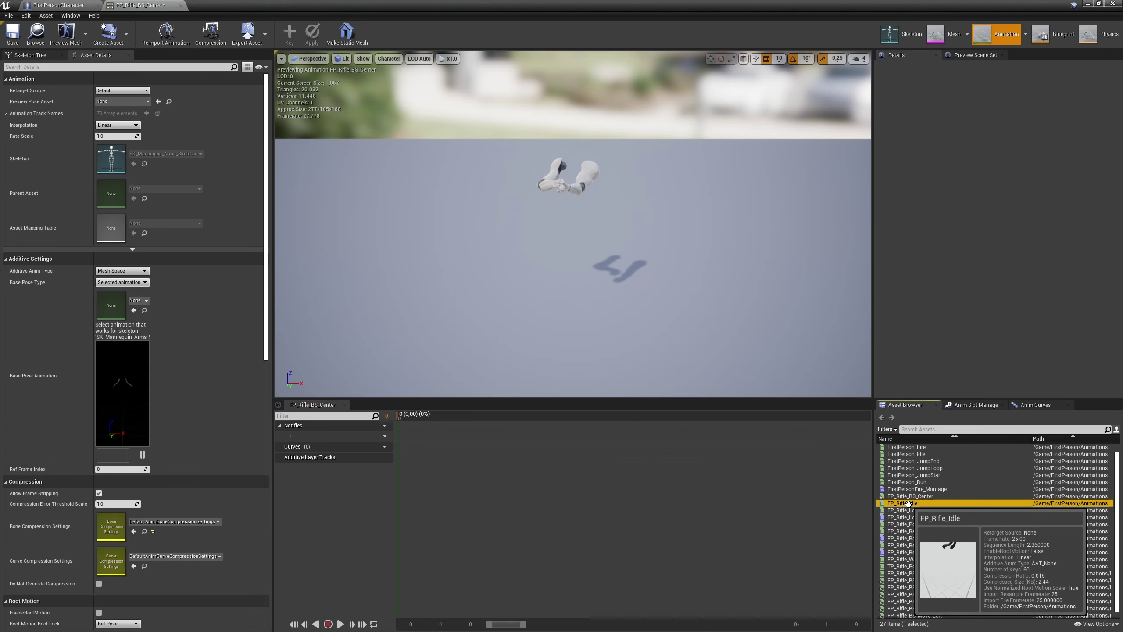
click(133, 311)
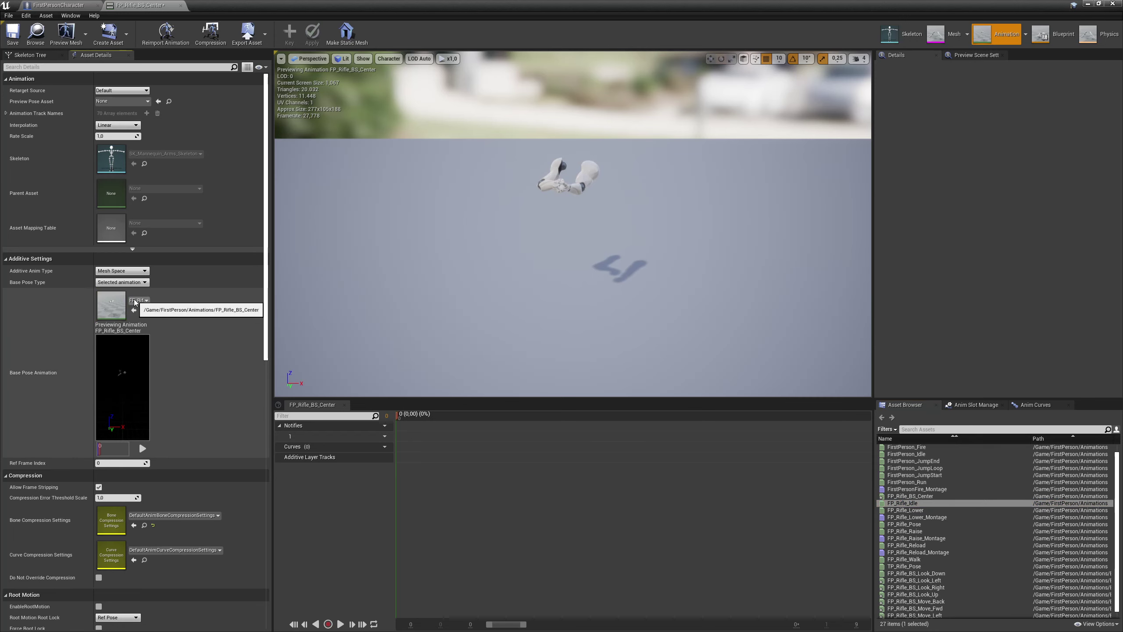
click(135, 300)
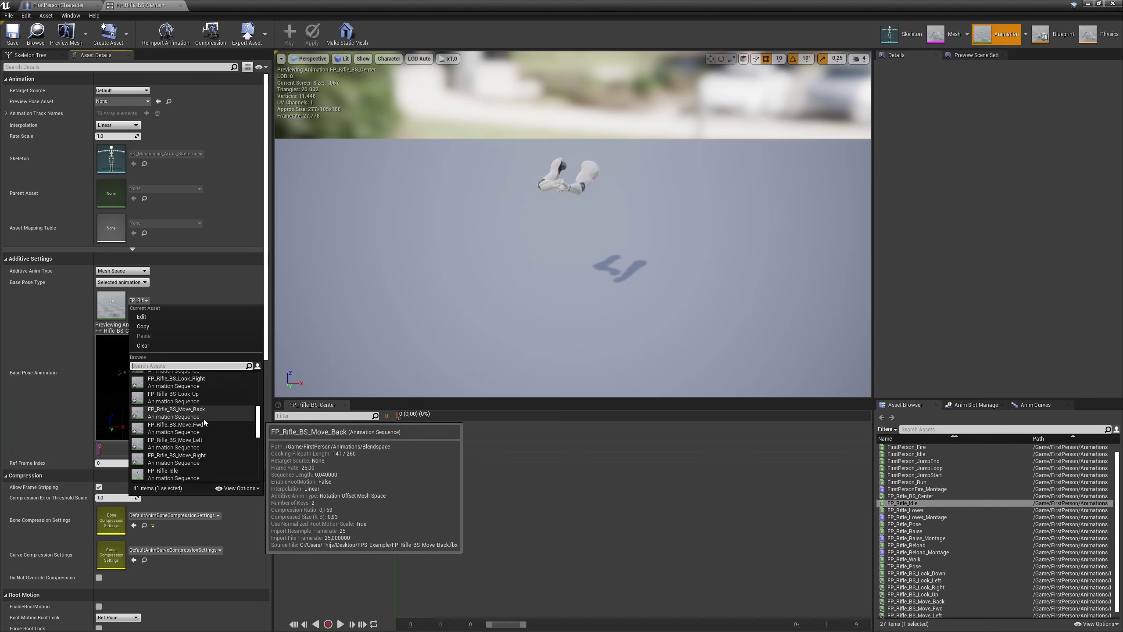
scroll(195, 474, down, 1)
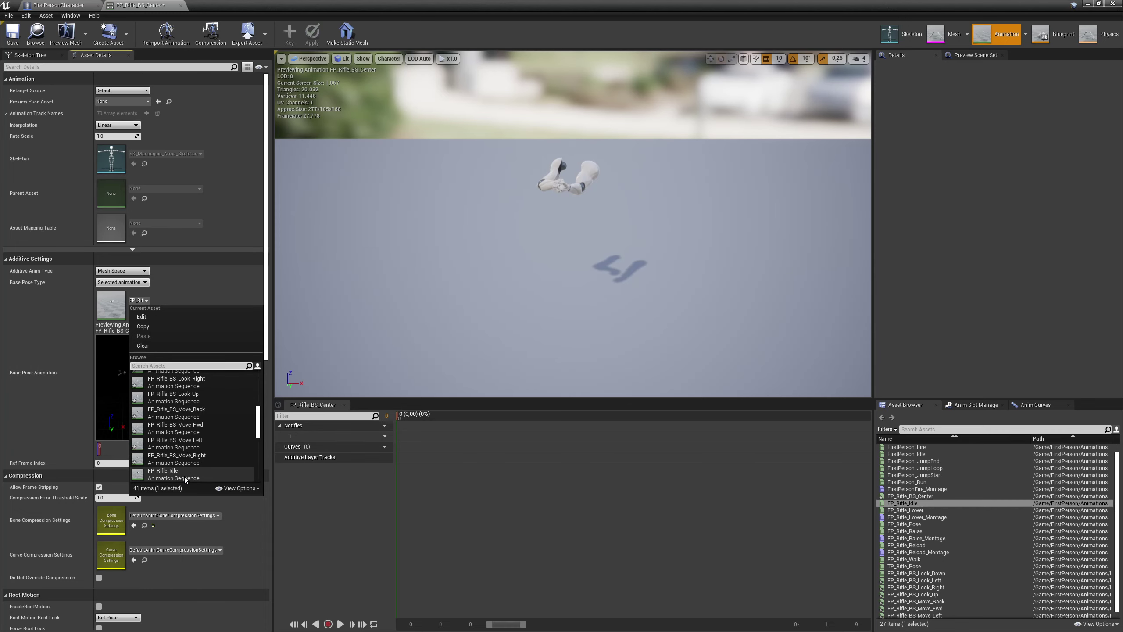
click(173, 471)
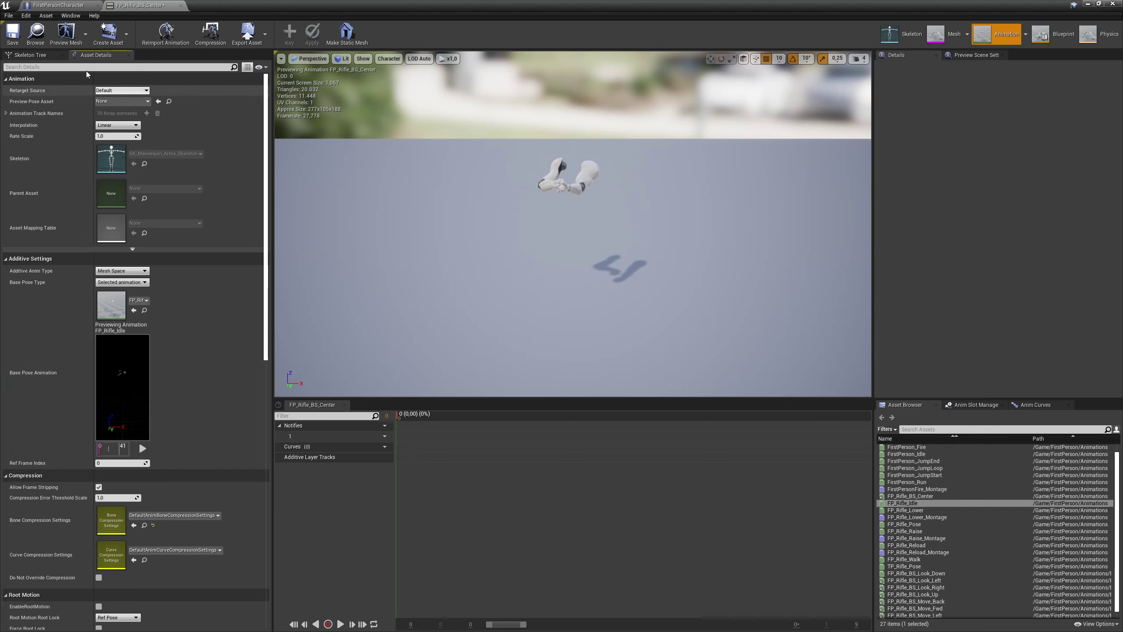
click(12, 33)
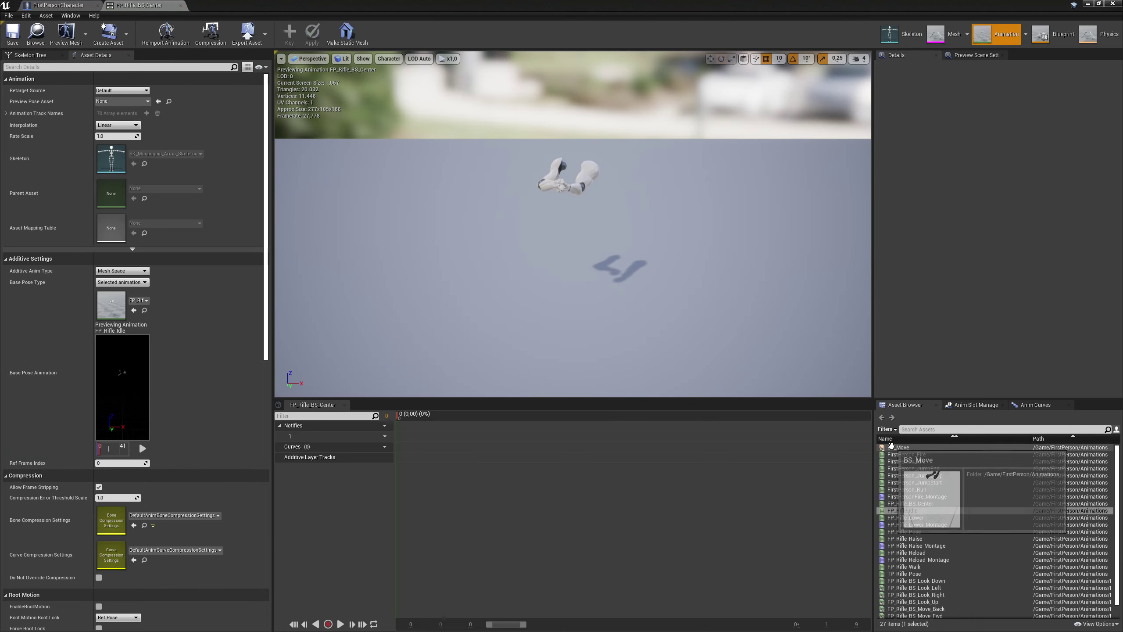
Open BS_Move, place FP_Rifle_BS_Center at the middle of the blend grid, then save and close the blend space
double_click(898, 447)
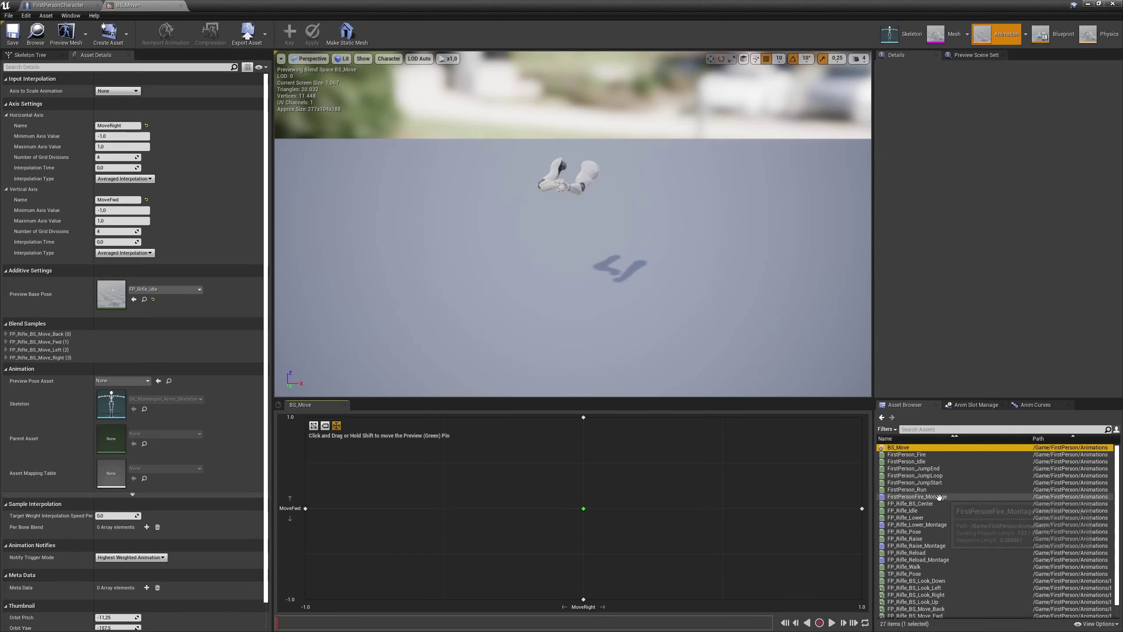
scroll(935, 558, down, 1)
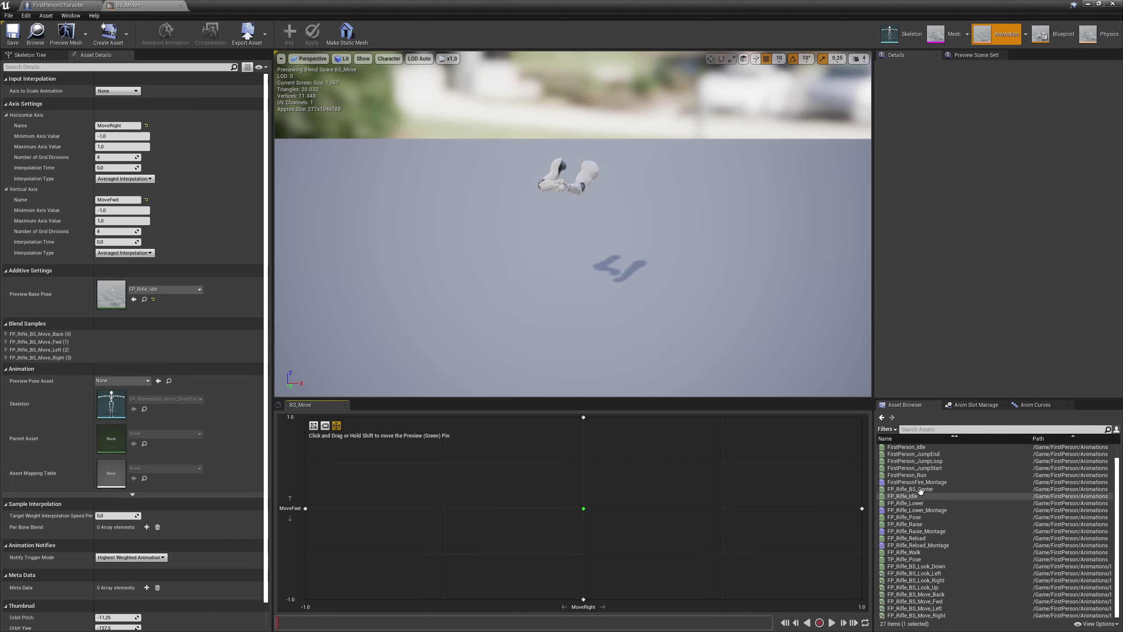
drag(924, 489, 583, 509)
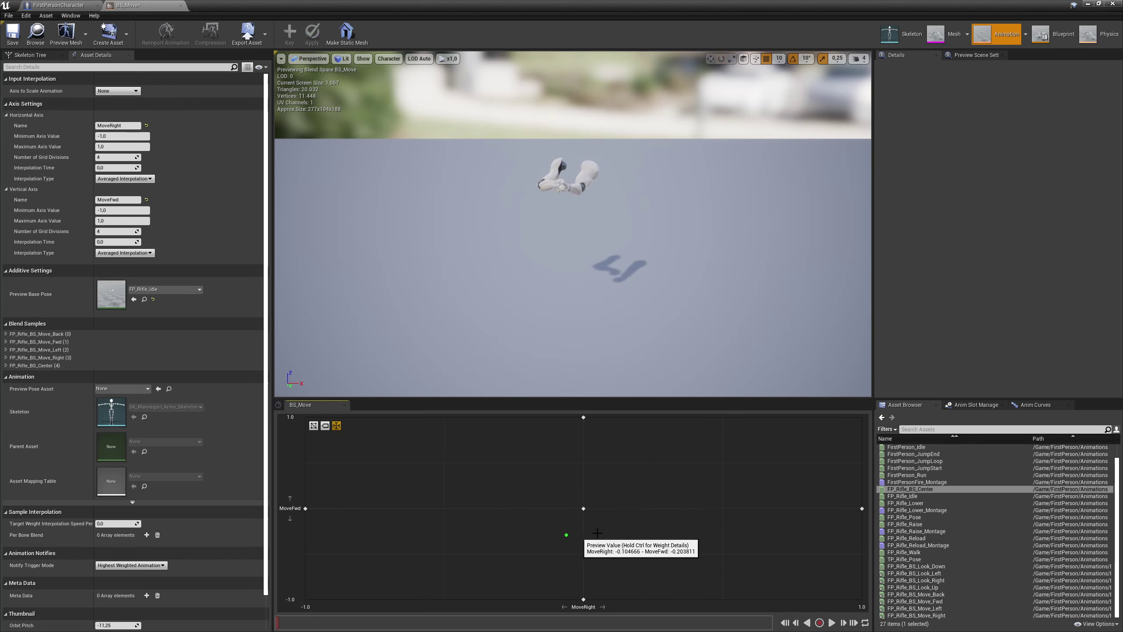
click(5, 36)
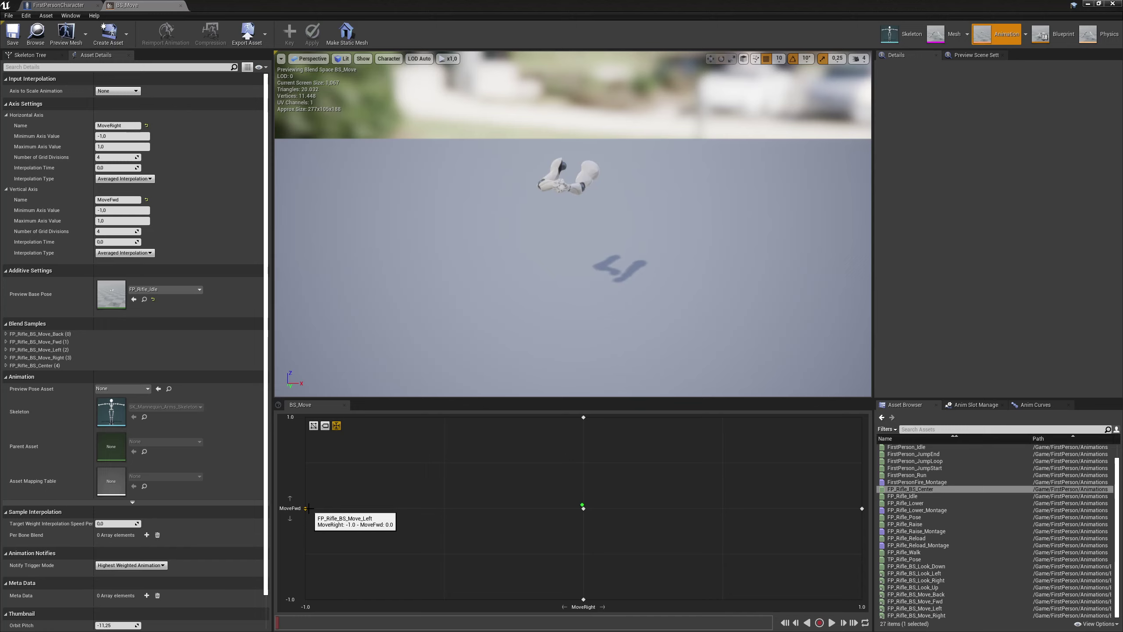
click(180, 5)
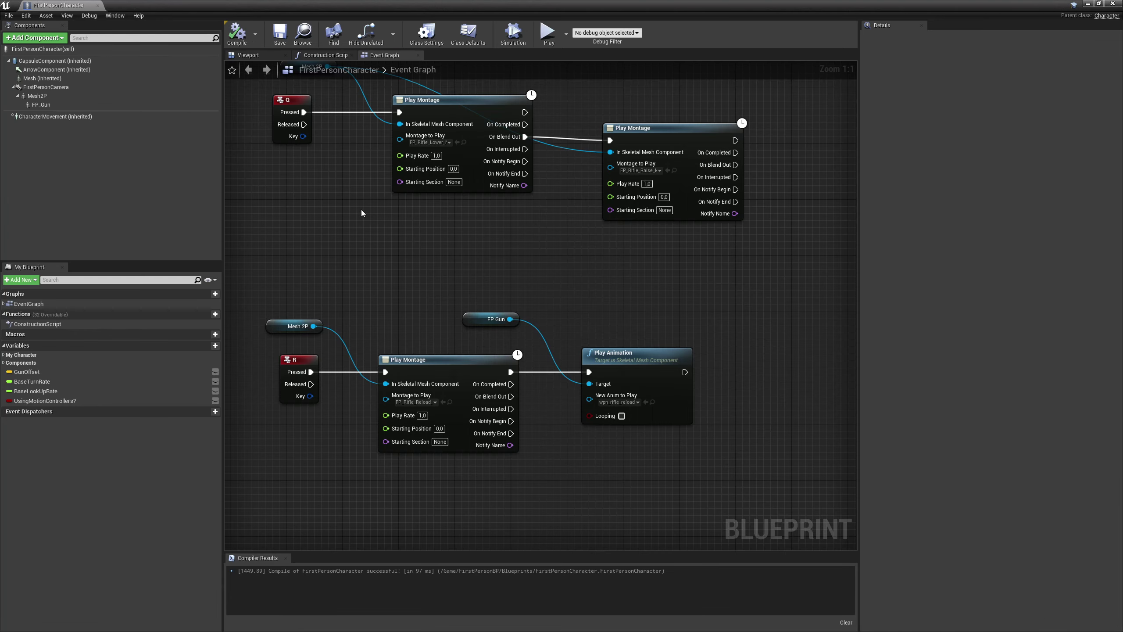
Create a blend space named BS_Look in the Animations folder using the SK_Mannequin_Arms_Skeleton, and open it
click(1089, 4)
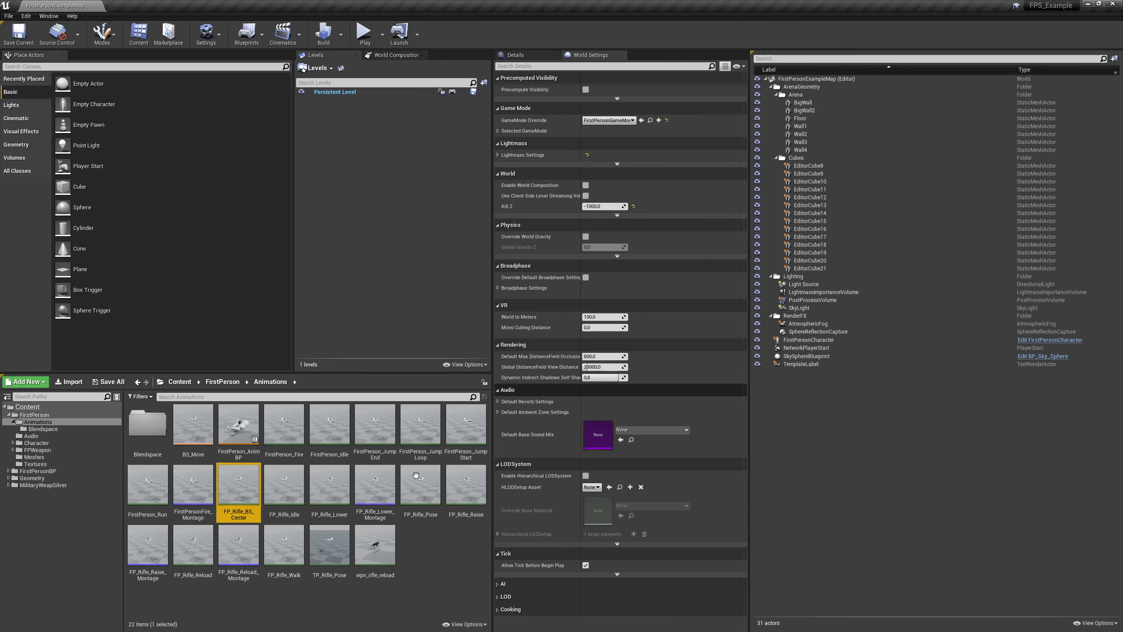
right_click(424, 540)
mouse_move(453, 410)
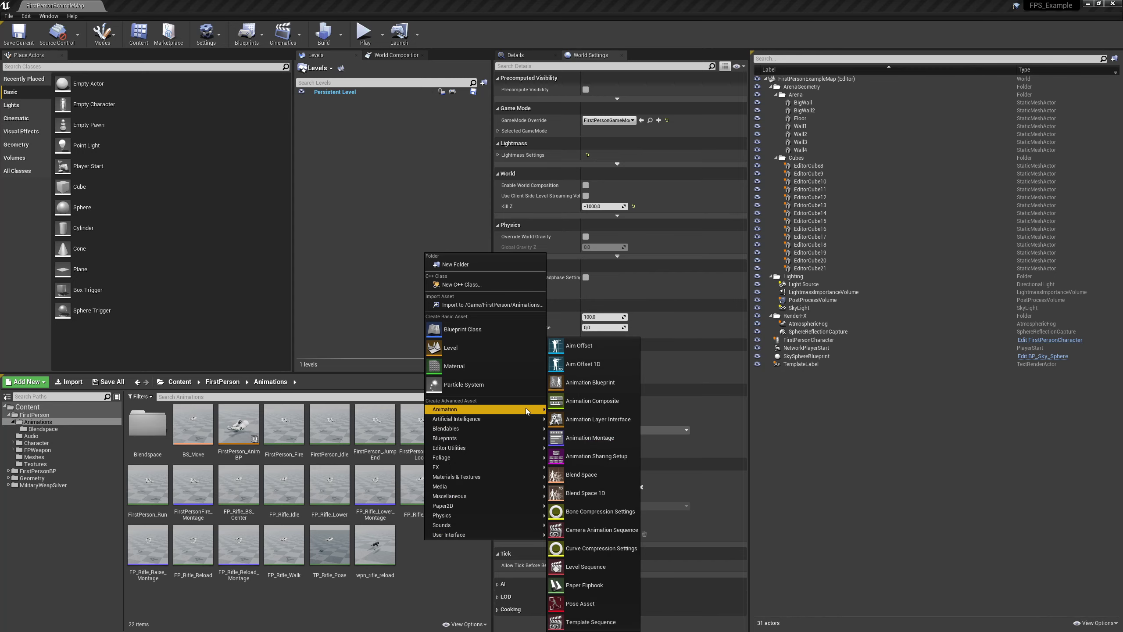
click(587, 475)
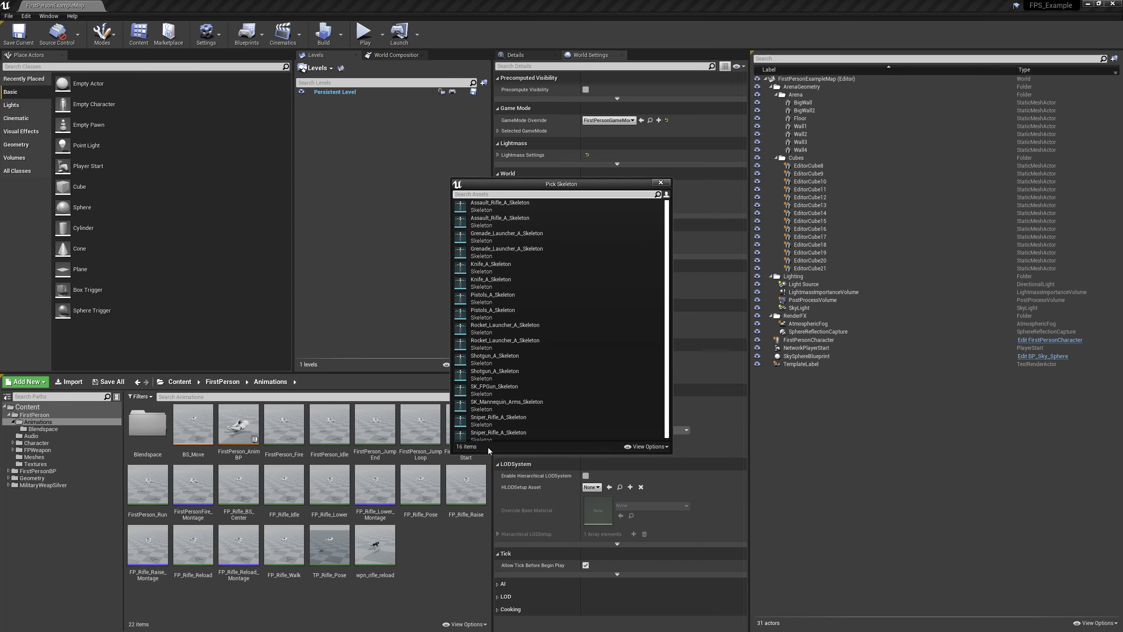
click(497, 404)
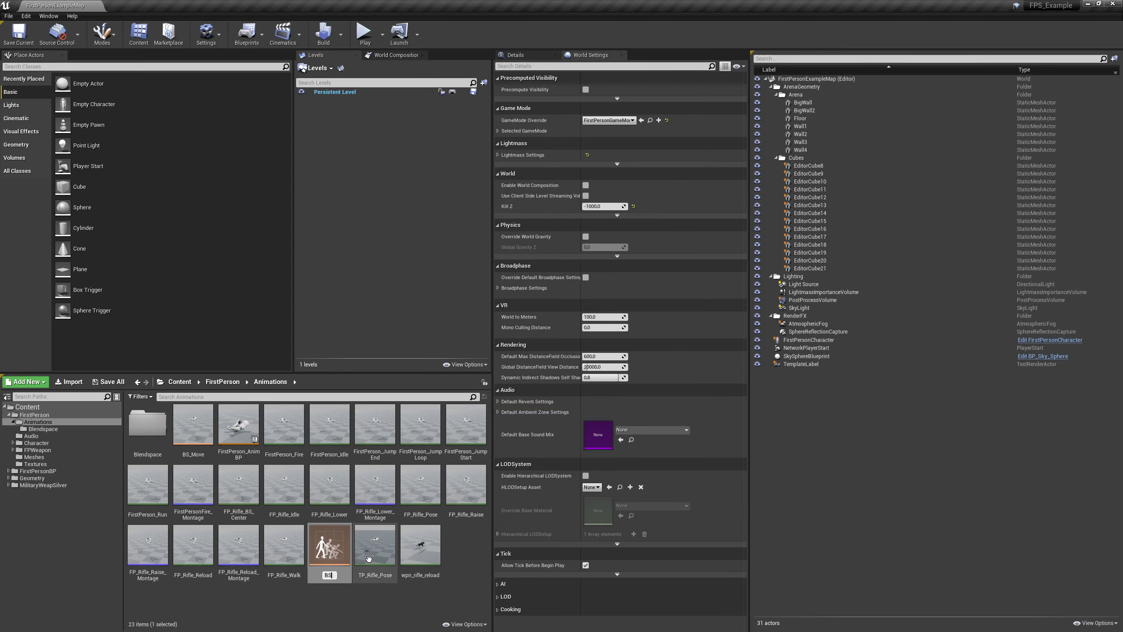
key(Return)
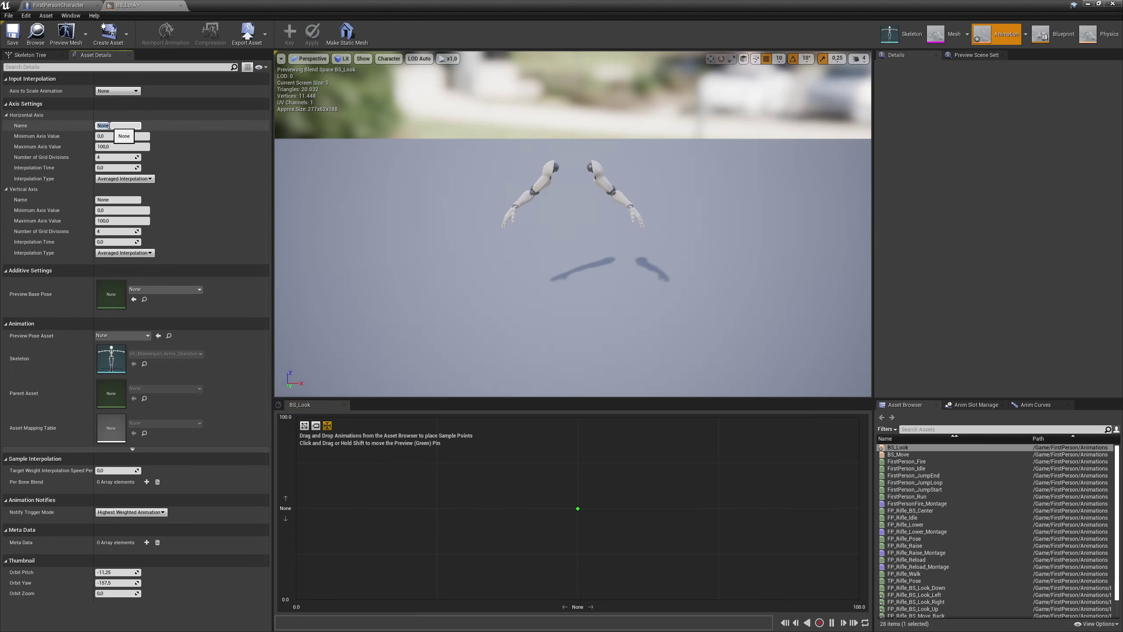
Name BS_Look's horizontal axis LookRight and its vertical axis LookUp, giving both a range of -1.0 to 1.0
click(110, 125)
text(LookRight)
key(Return)
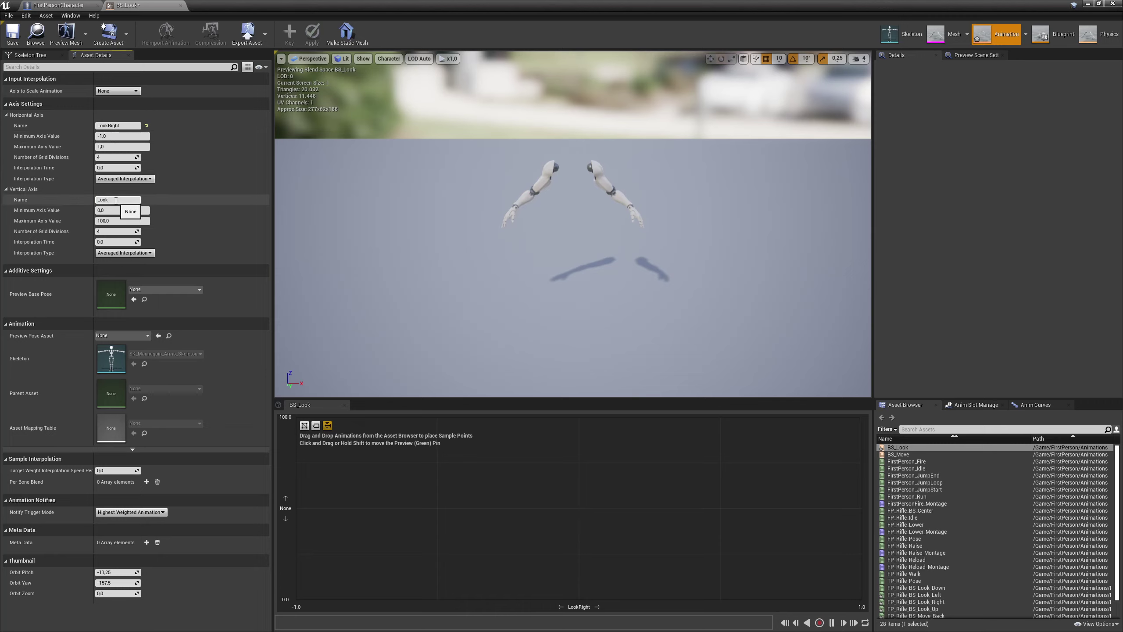
key(Return)
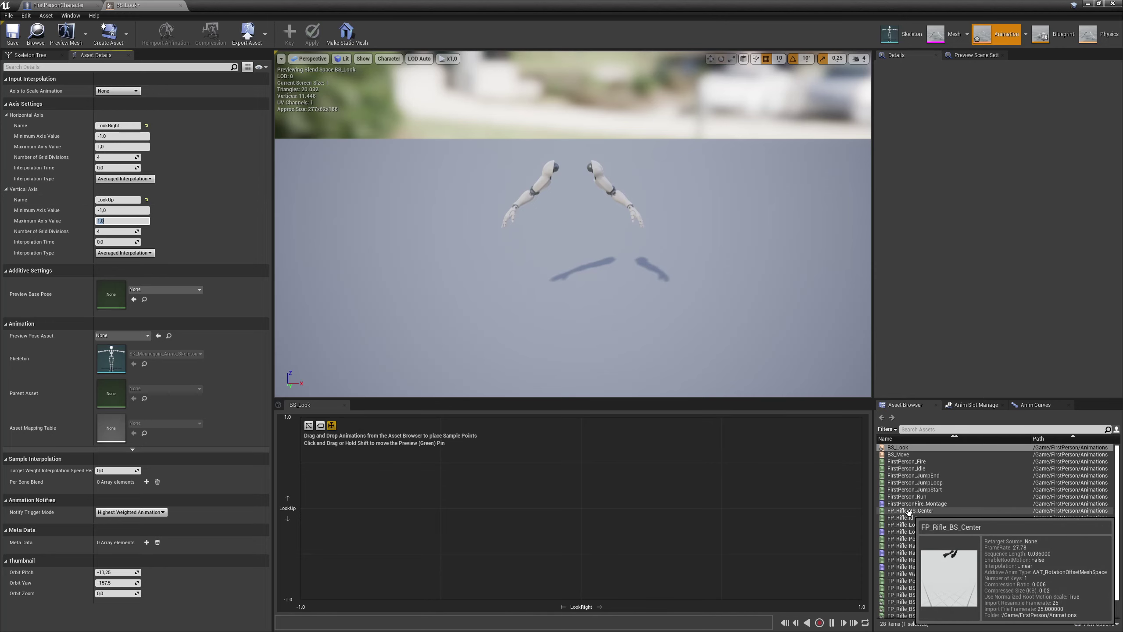
Place FP_Rifle_BS_Center mid-grid and the Look_Down, Look_Up, Look_Left and Look_Right poses at the matching ends of the LookUp and LookRight axes
drag(924, 511, 577, 513)
scroll(943, 547, down, 2)
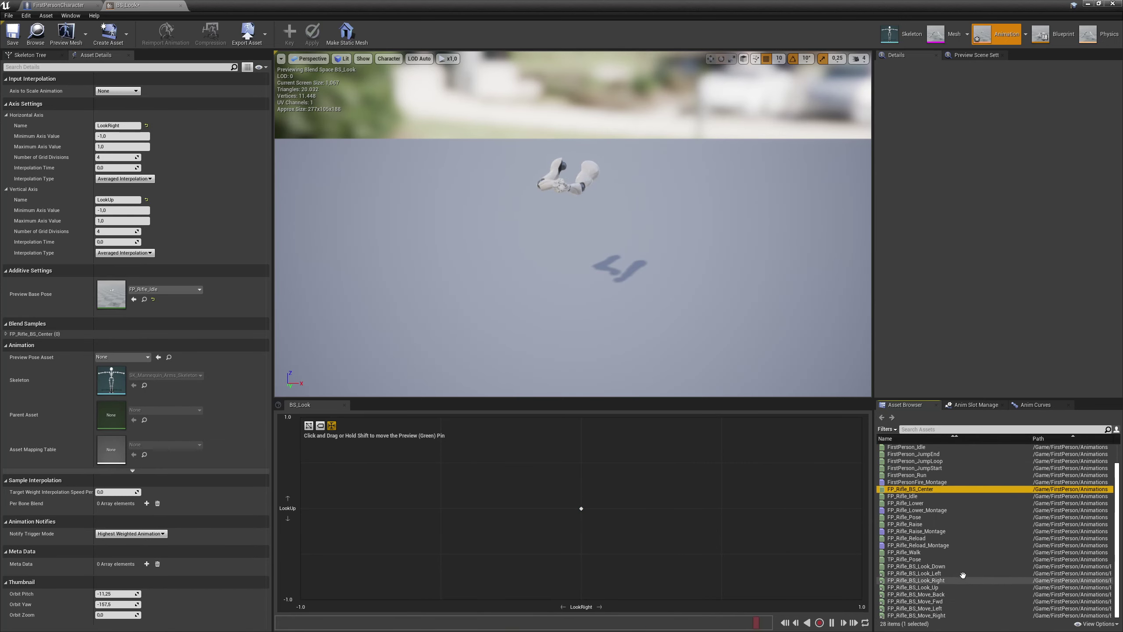
drag(917, 567, 586, 599)
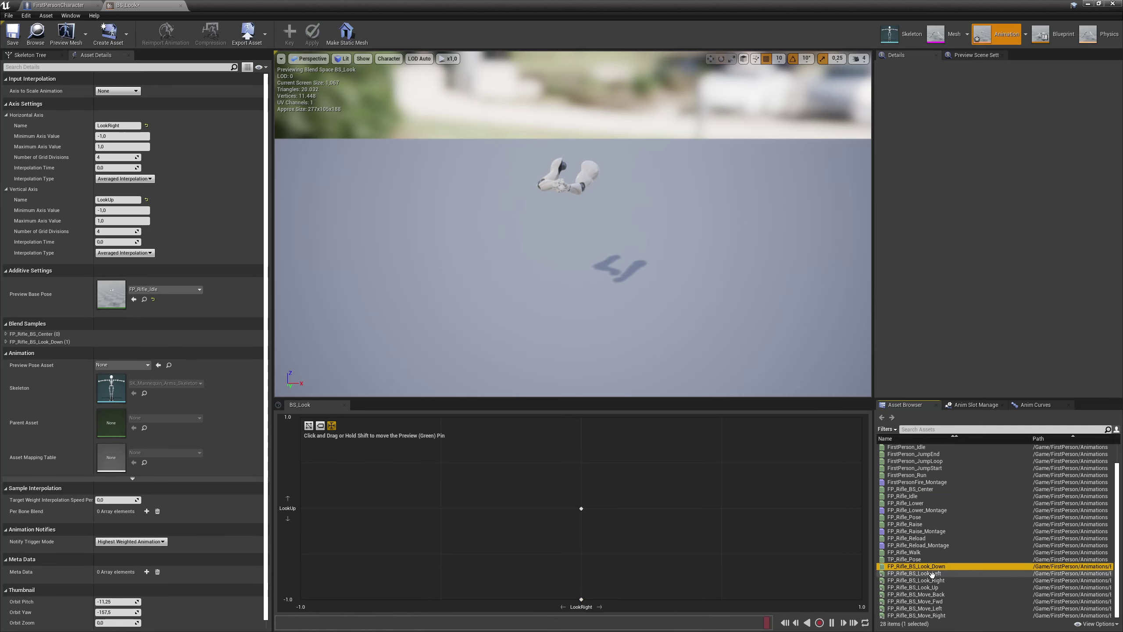
drag(911, 587, 581, 417)
drag(926, 574, 860, 509)
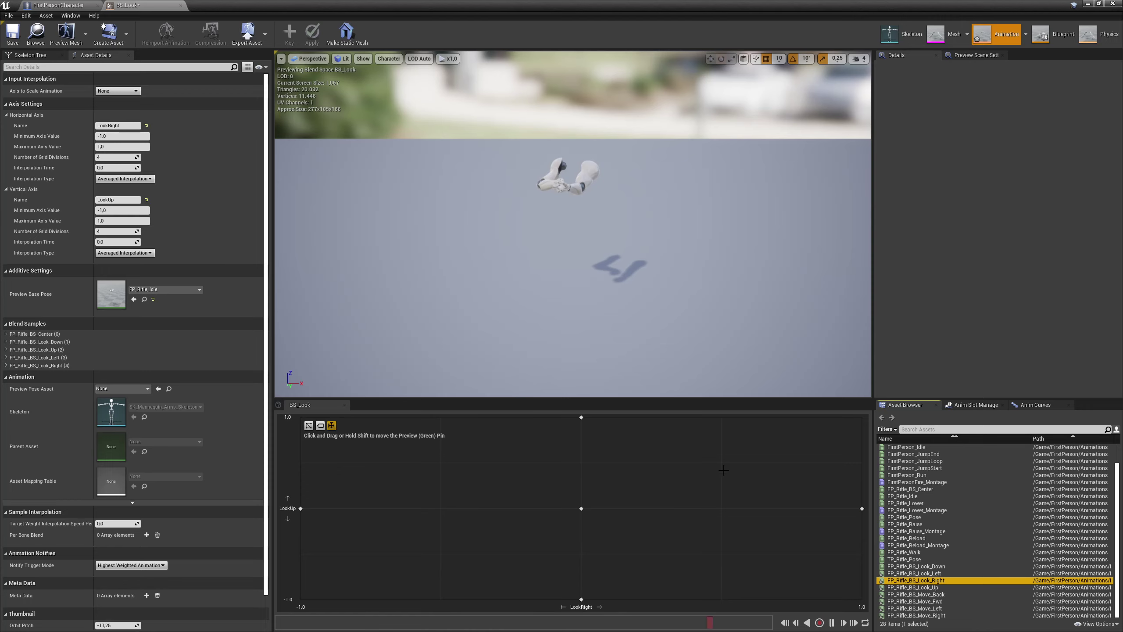
Save and close BS_Look, and open the AnimGraph of FirstPerson_AnimBP
click(12, 33)
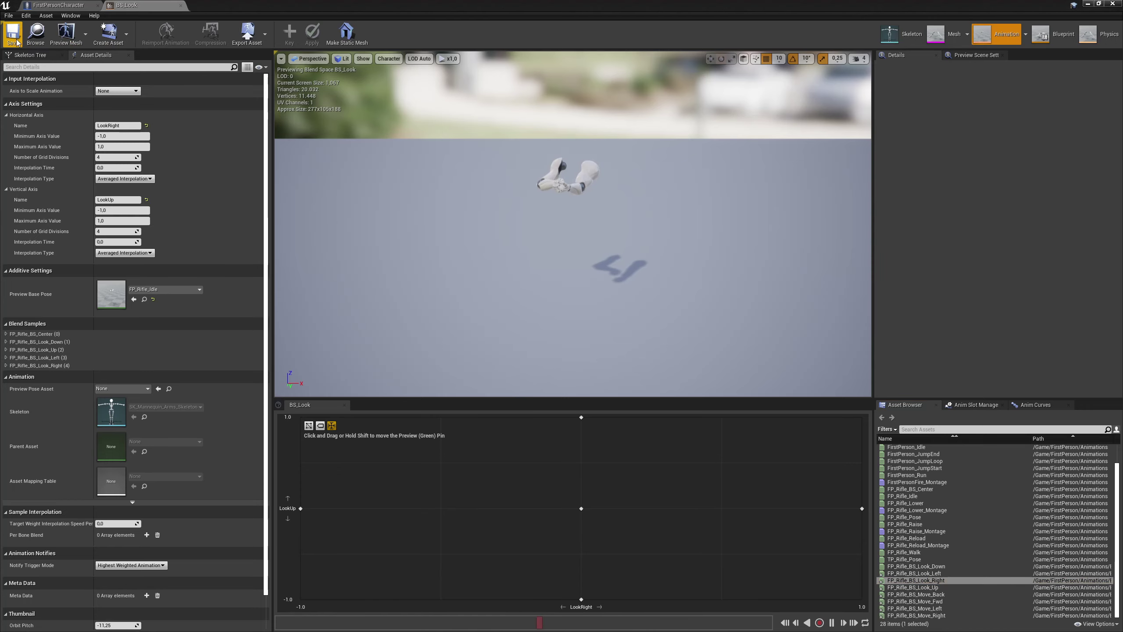
click(180, 5)
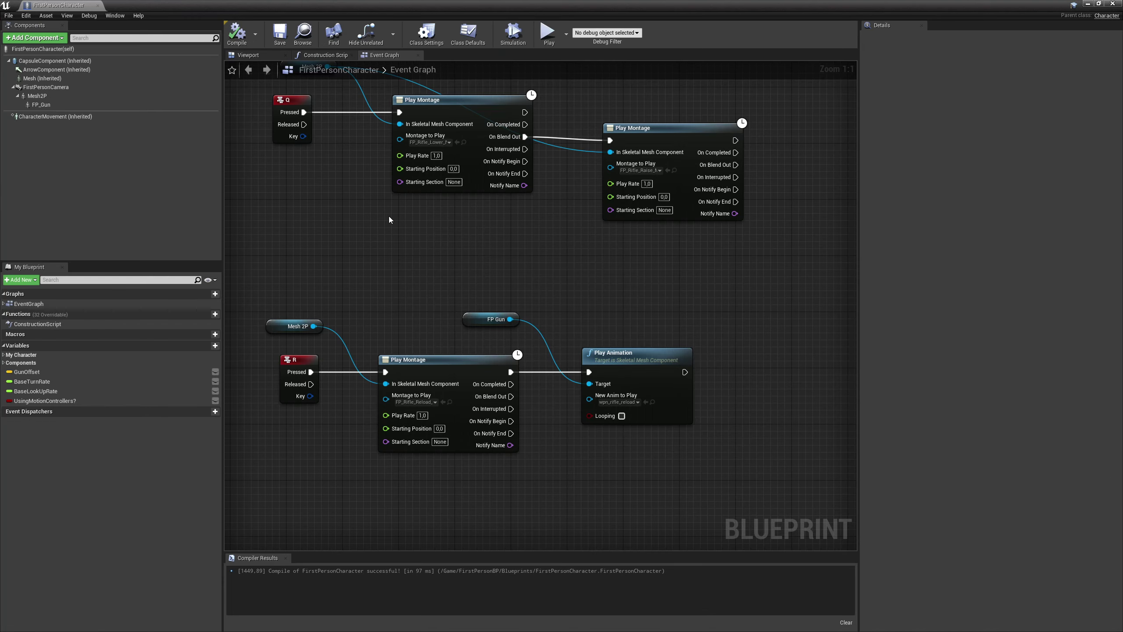
click(1088, 3)
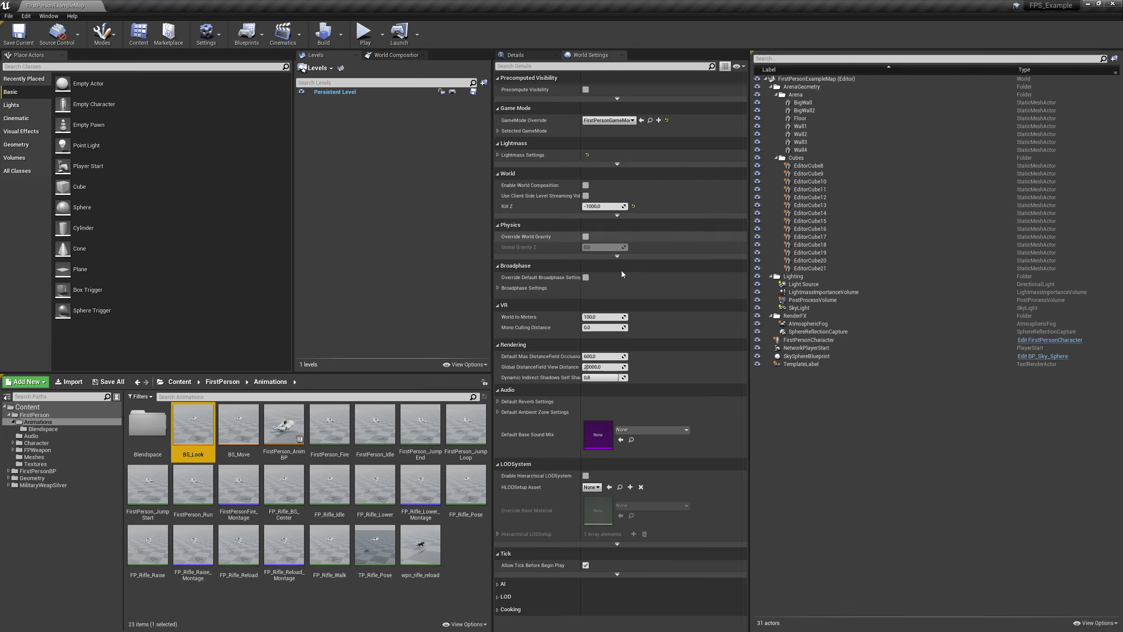
double_click(293, 433)
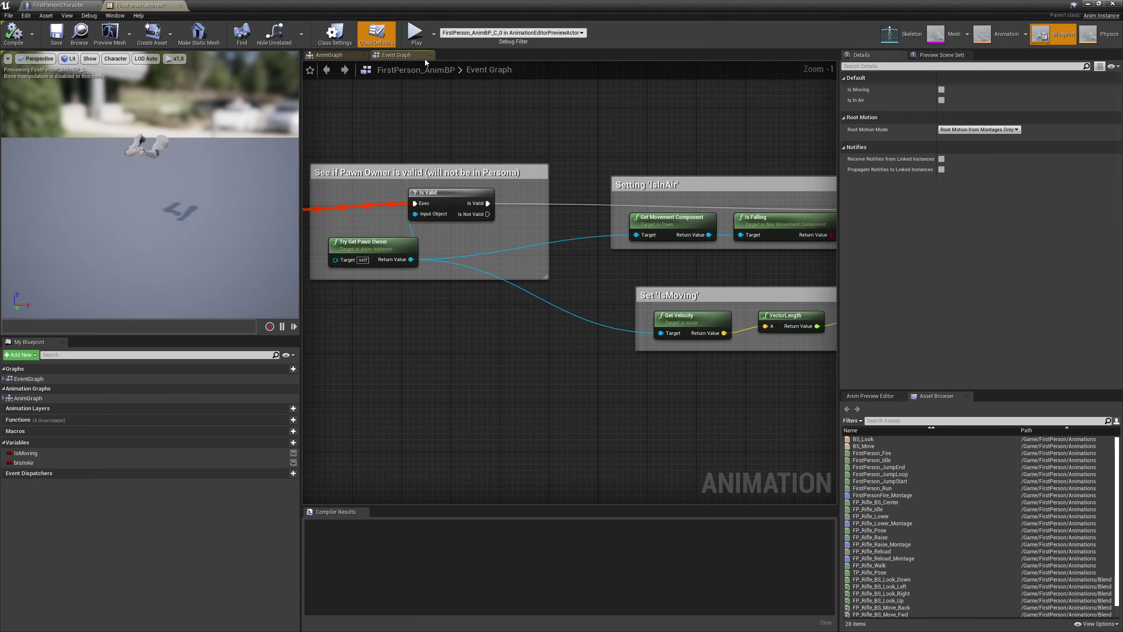
click(332, 56)
Move the Output Pose node away from the Slot 'Arms' node and break the link between them
right_drag(701, 214, 523, 180)
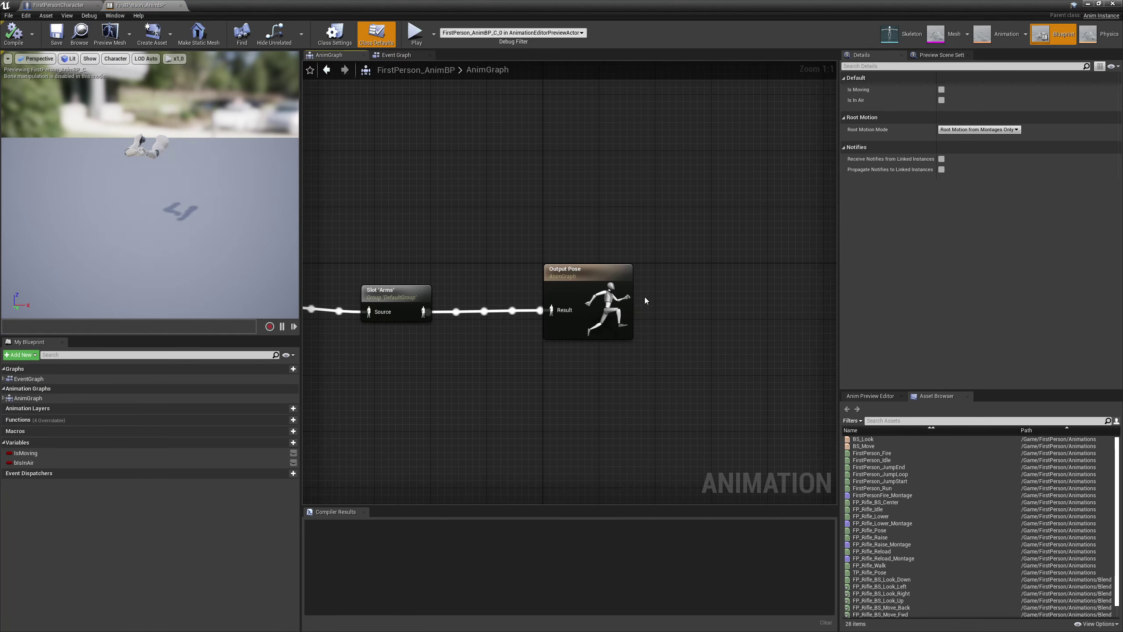
mouse_move(601, 278)
mouse_down()
mouse_move(855, 278)
mouse_move(594, 274)
mouse_up()
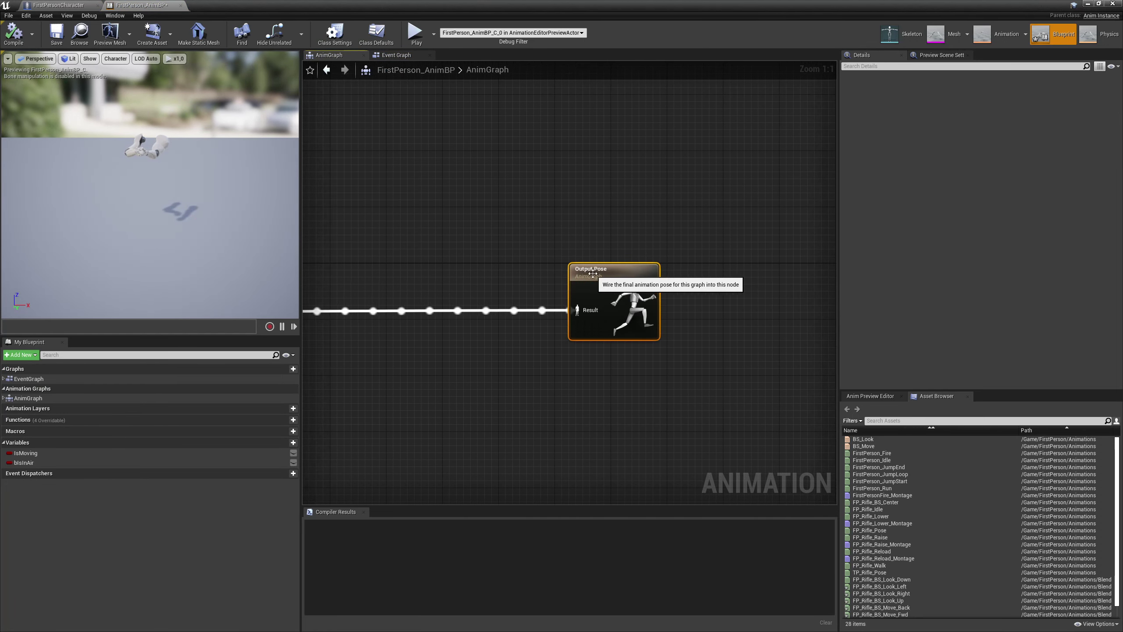
right_drag(324, 260, 578, 233)
scroll(578, 236, down, 1)
alt+click(385, 286)
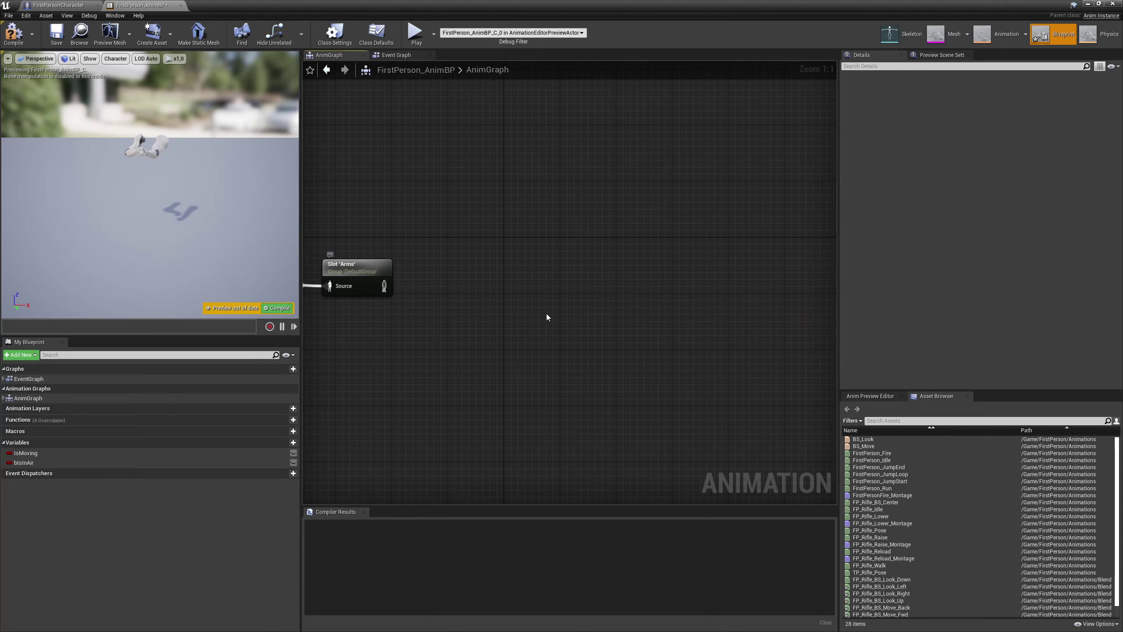
Add a BS_Look player to the AnimGraph and connect it to the Additive input of a new Apply Mesh Space Additive node
scroll(515, 272, down, 2)
scroll(462, 282, up, 2)
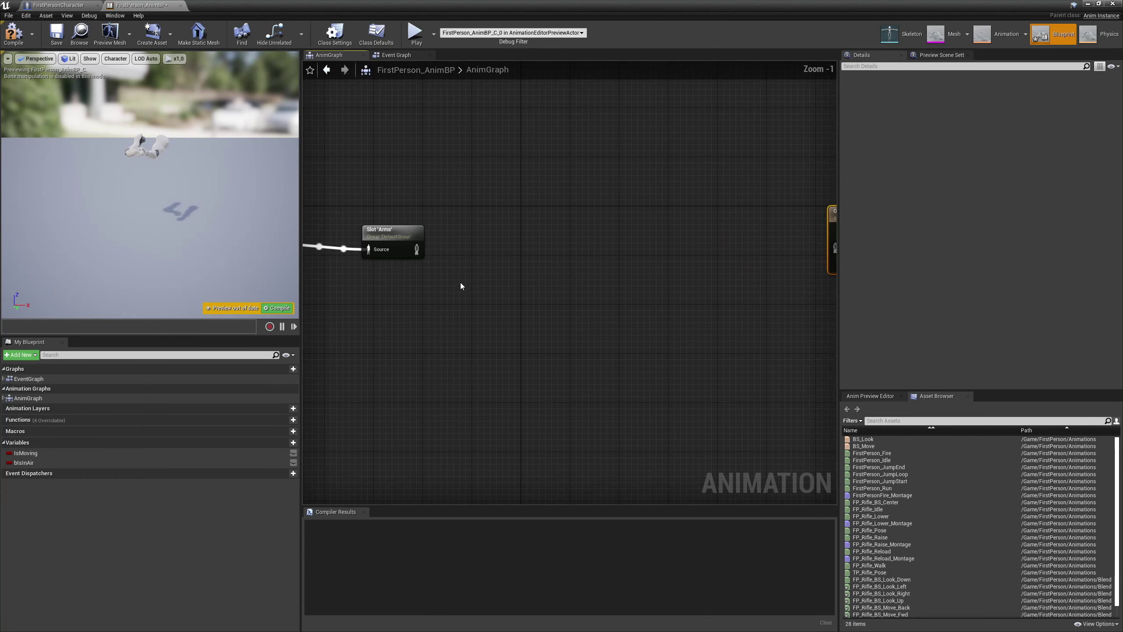
drag(863, 438, 536, 276)
scroll(508, 330, up, 1)
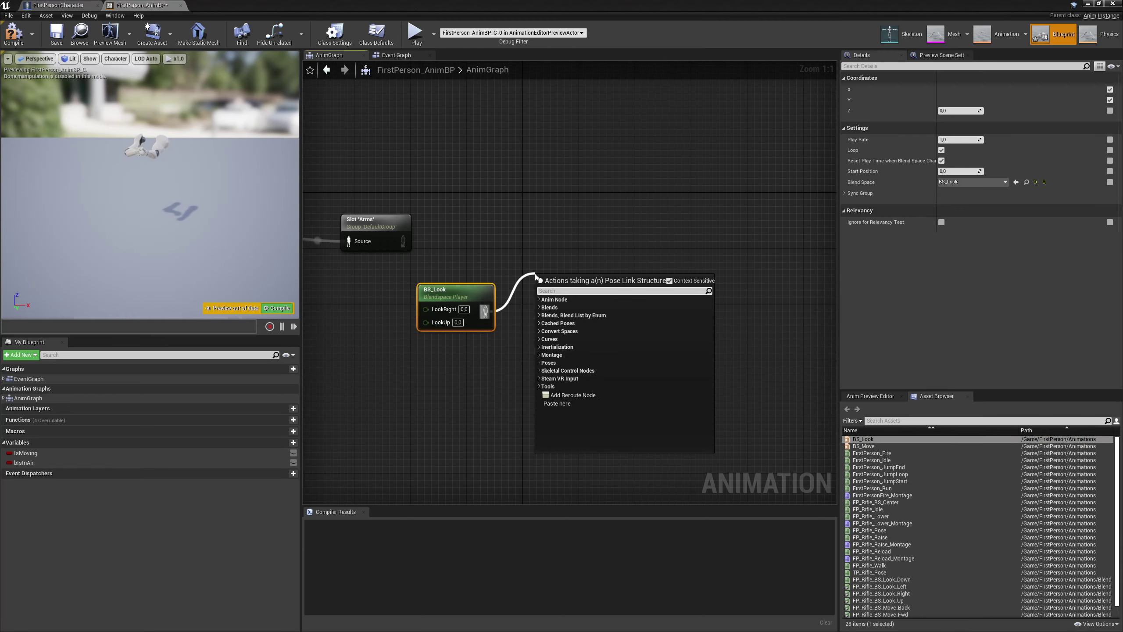
text(apply me)
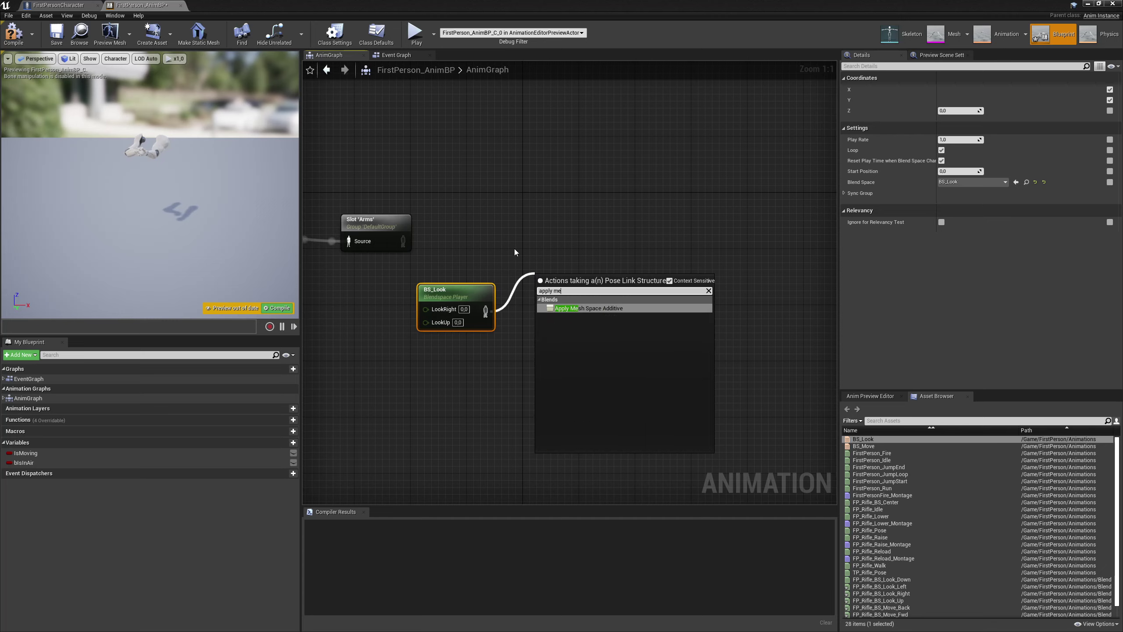
click(594, 308)
drag(594, 284, 568, 251)
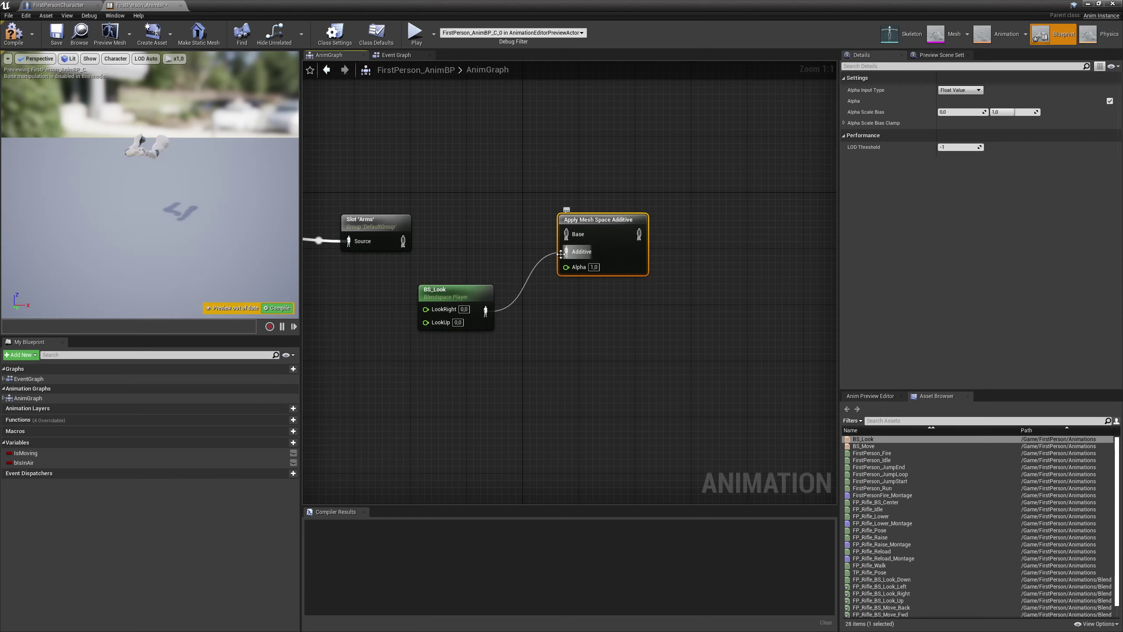
Connect Slot 'Arms' to the additive node's Base input and move the New State Machine and BS_Look nodes into a tidier layout
drag(403, 243, 581, 234)
right_drag(582, 234, 719, 244)
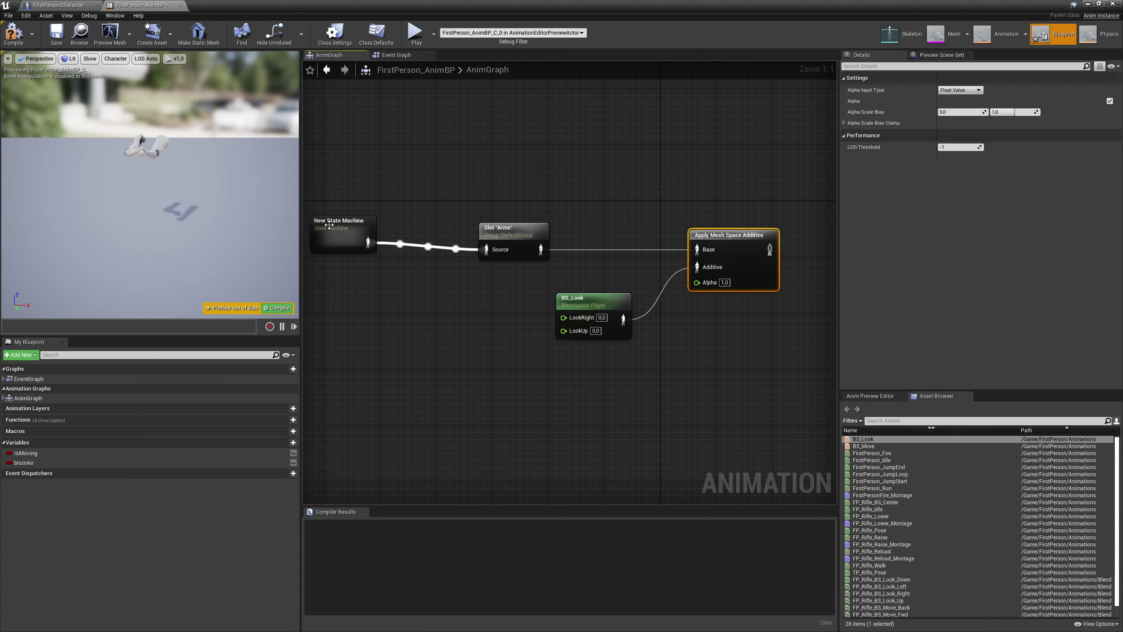
click(335, 237)
drag(335, 237, 335, 244)
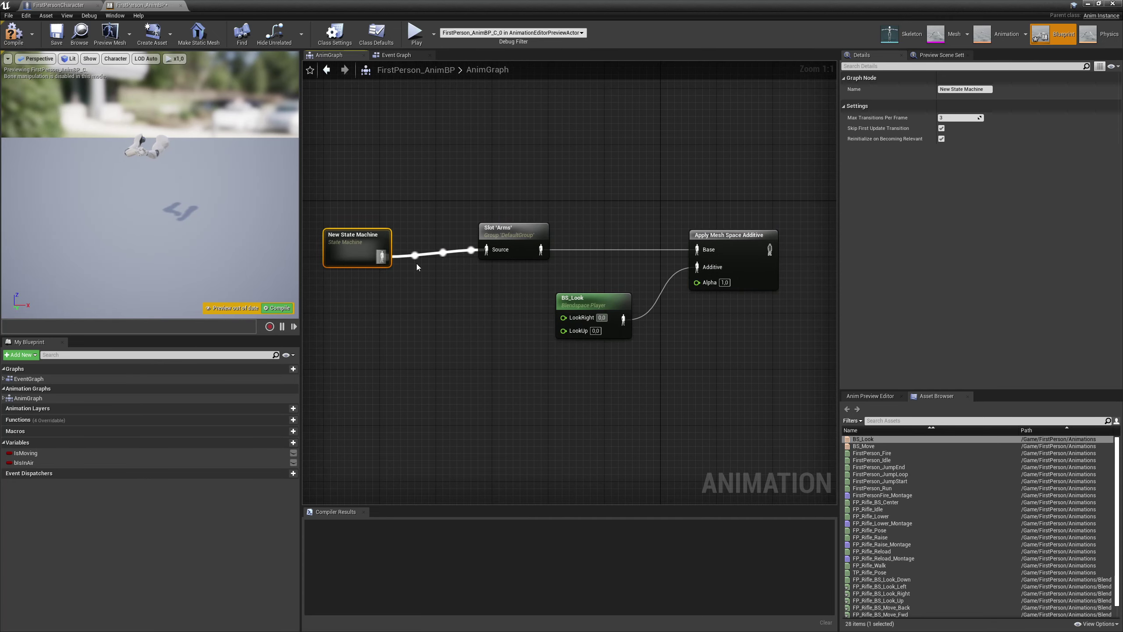
drag(571, 300, 508, 293)
right_drag(624, 306, 482, 278)
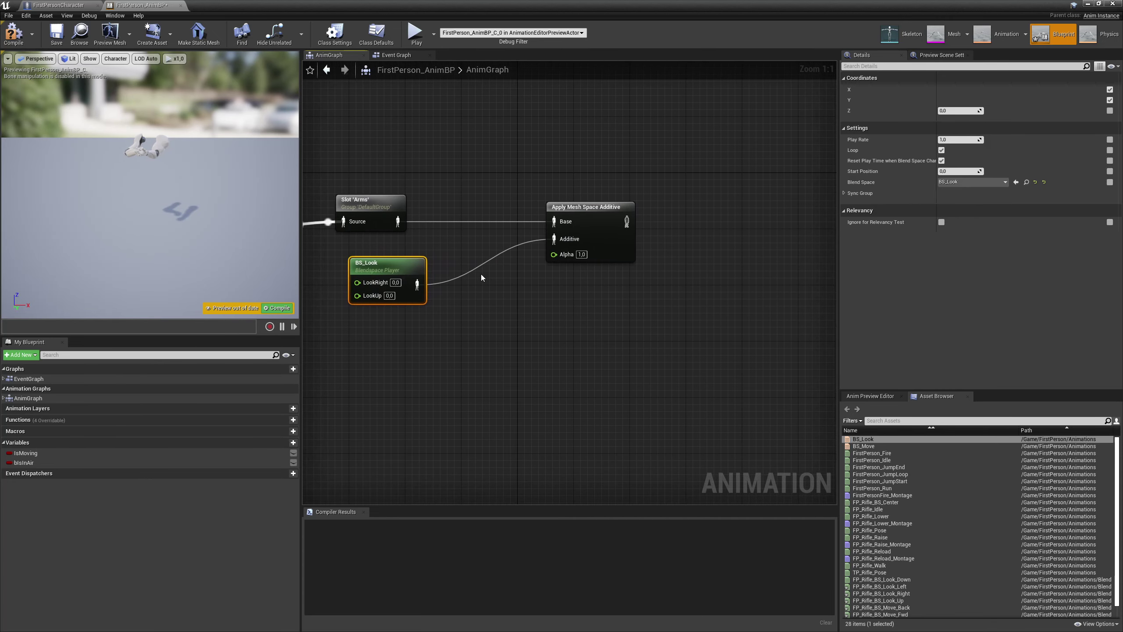
Duplicate the Apply Mesh Space Additive node and connect the first node's output to the copy's Base input
click(597, 216)
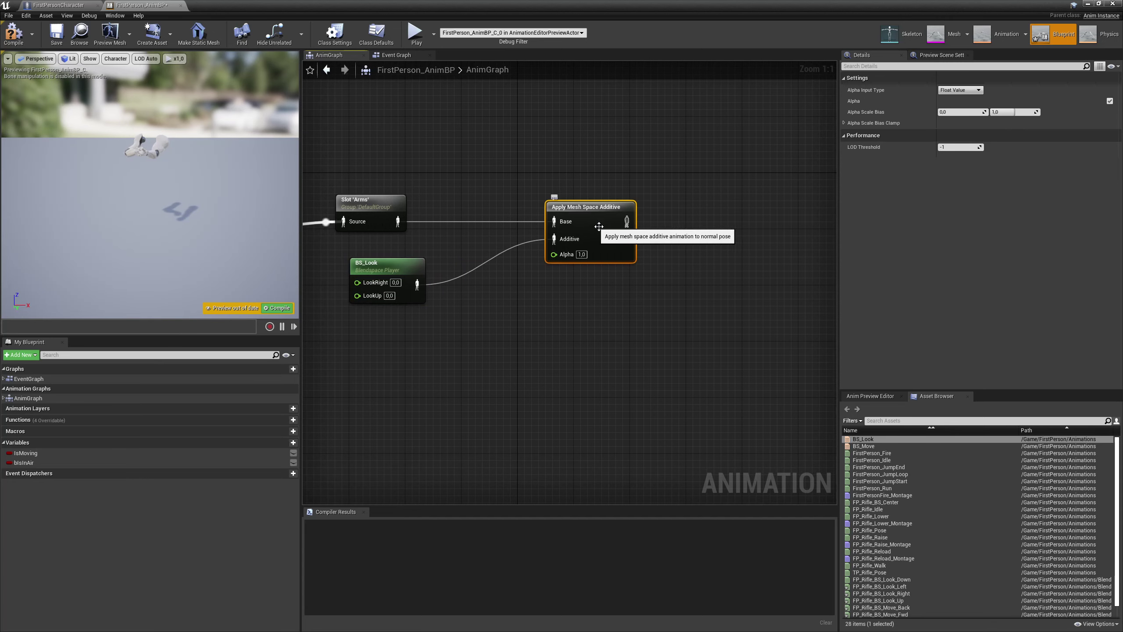
key(ctrl+c)
key(ctrl+v)
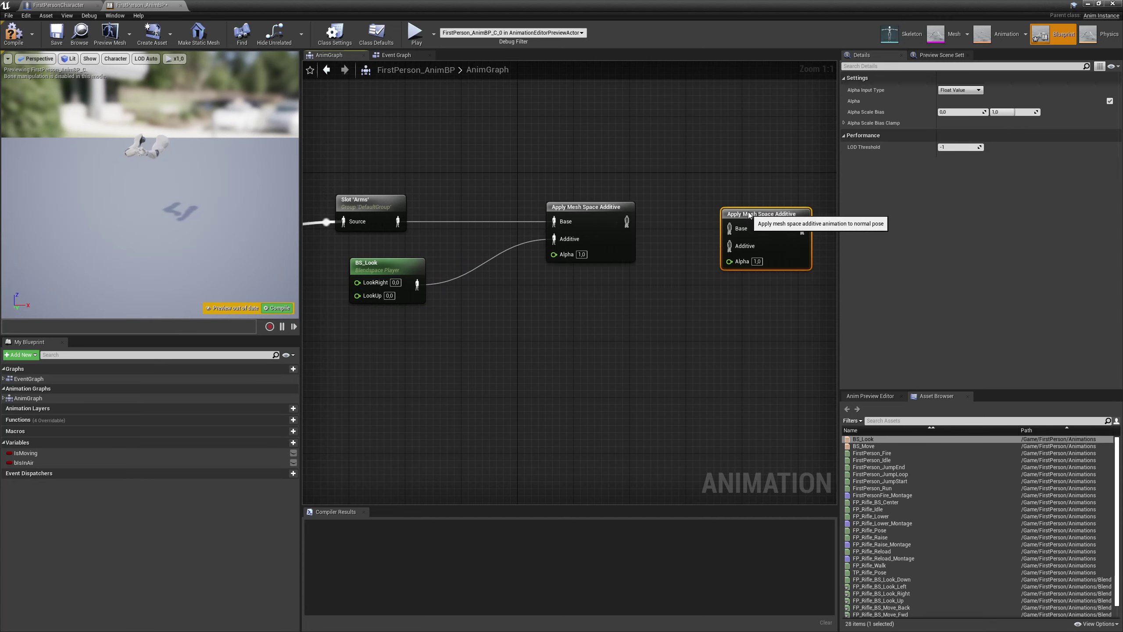
drag(626, 221, 730, 221)
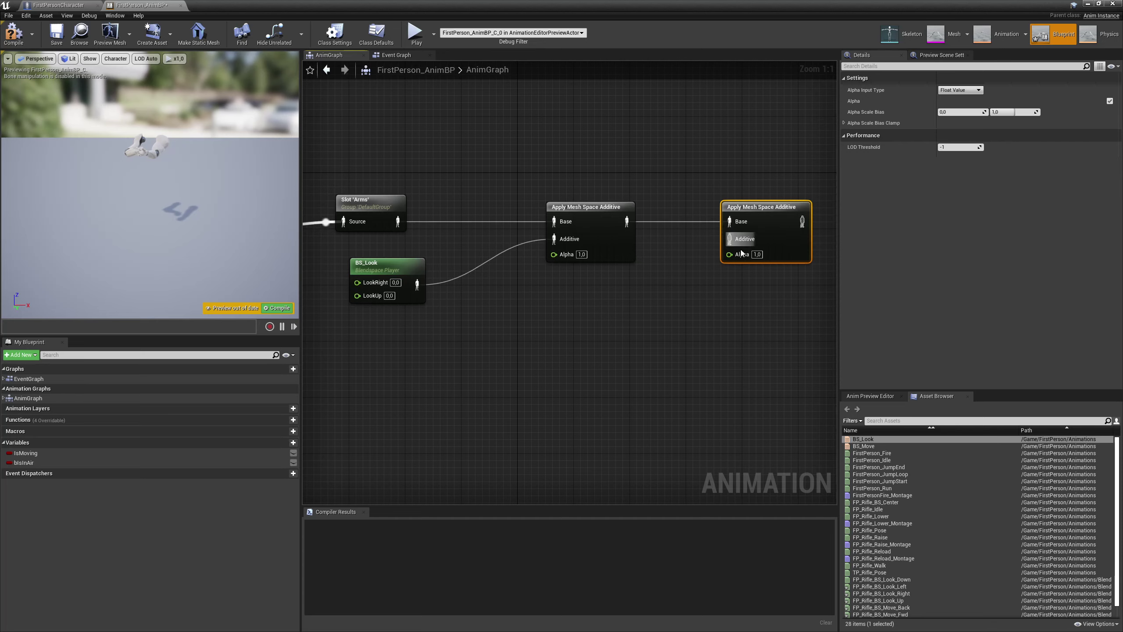
Connect a new BS_Move player to the second additive node's Additive input, and wire that node's output to the Output Pose result
drag(873, 454, 632, 294)
drag(698, 319, 729, 239)
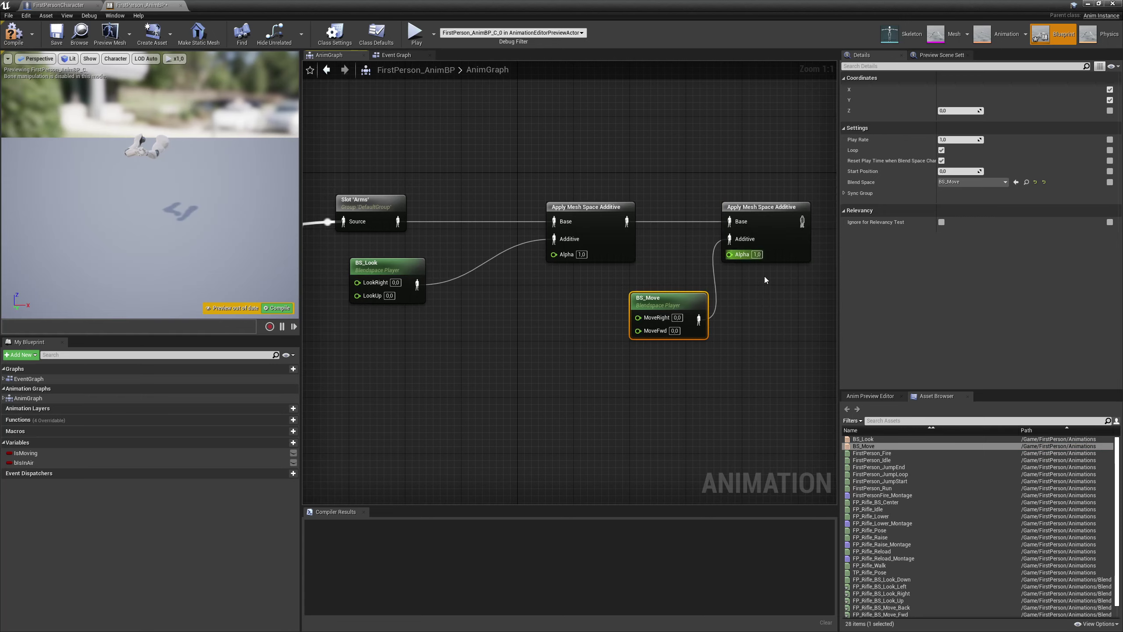
right_drag(748, 217, 623, 203)
click(624, 203)
drag(677, 208, 752, 206)
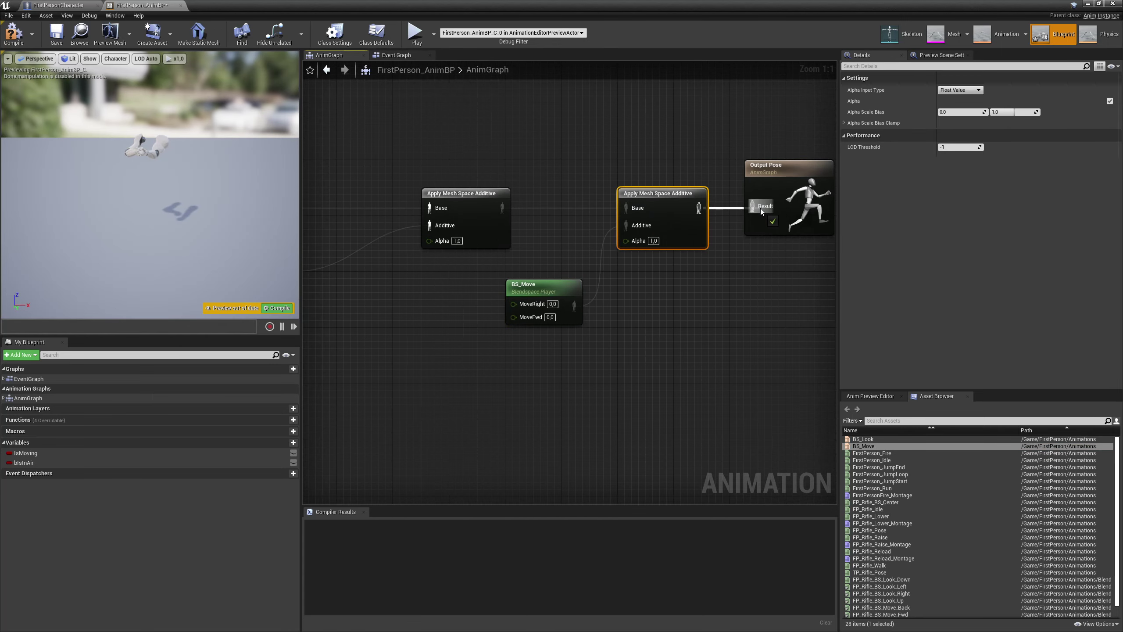
Shift Output Pose further from the additive chain and position BS_Move and BS_Look beneath their respective Apply Mesh Space Additive nodes
right_drag(760, 208, 726, 202)
drag(729, 179, 782, 180)
click(674, 267)
right_drag(579, 311, 685, 307)
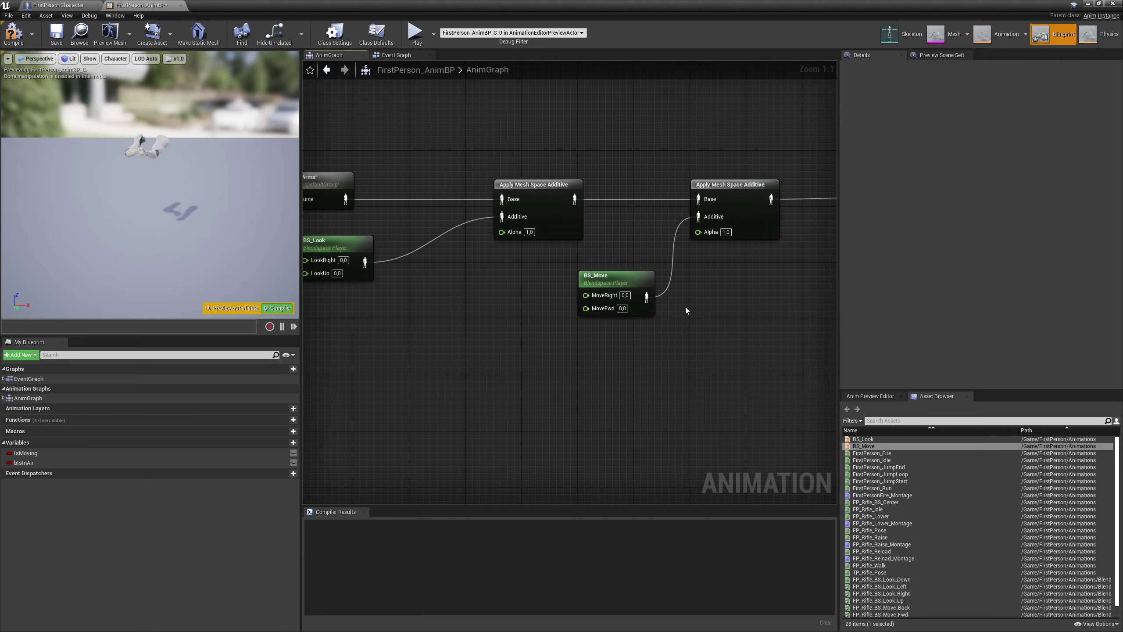
drag(618, 284, 721, 272)
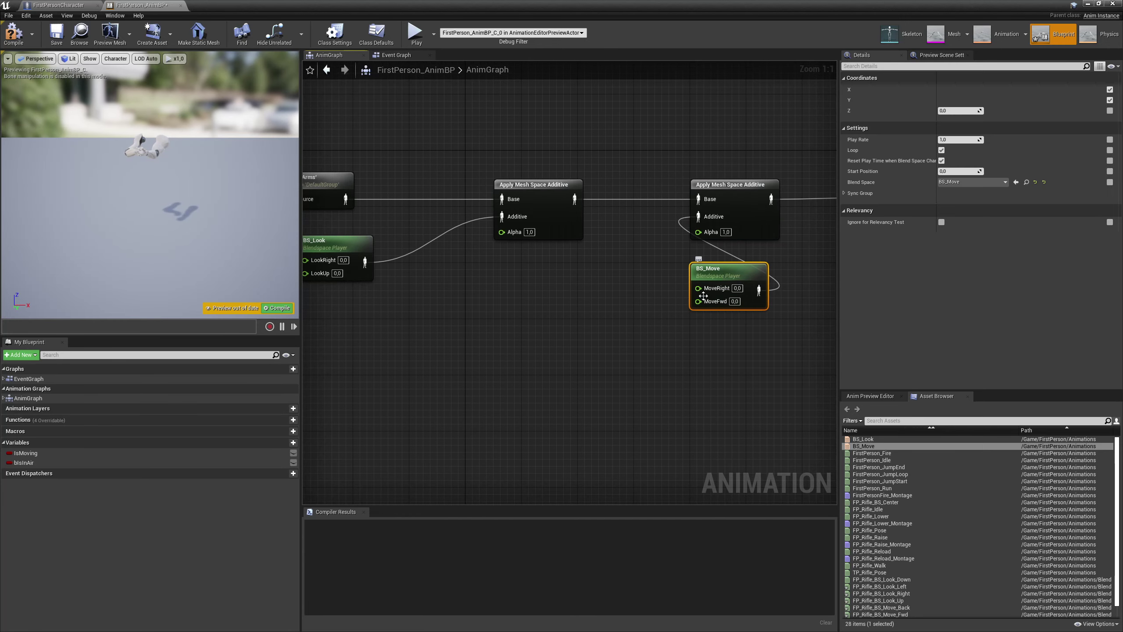
drag(333, 251, 526, 272)
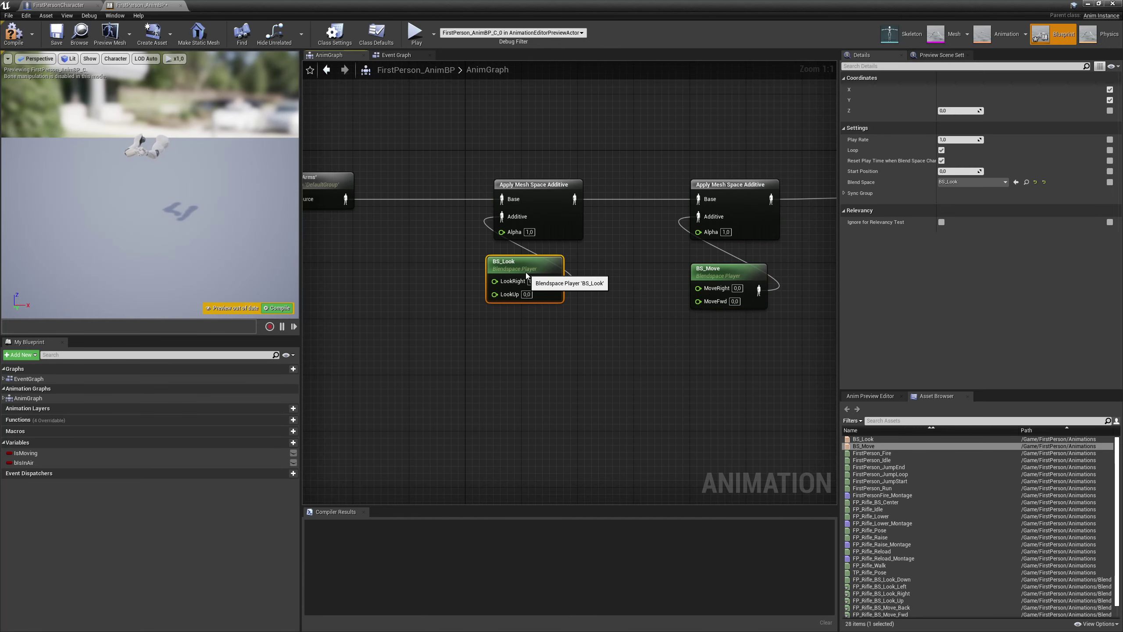
click(527, 333)
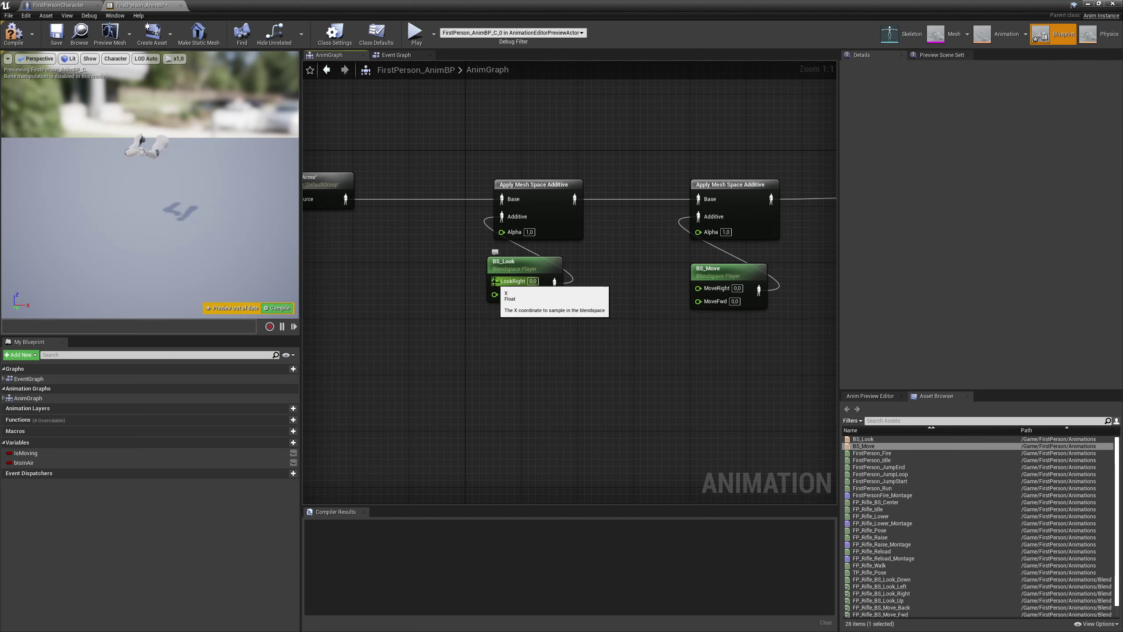
Promote BS_Look's LookRight input to a variable named BS_LookRight
drag(495, 281, 442, 288)
click(473, 315)
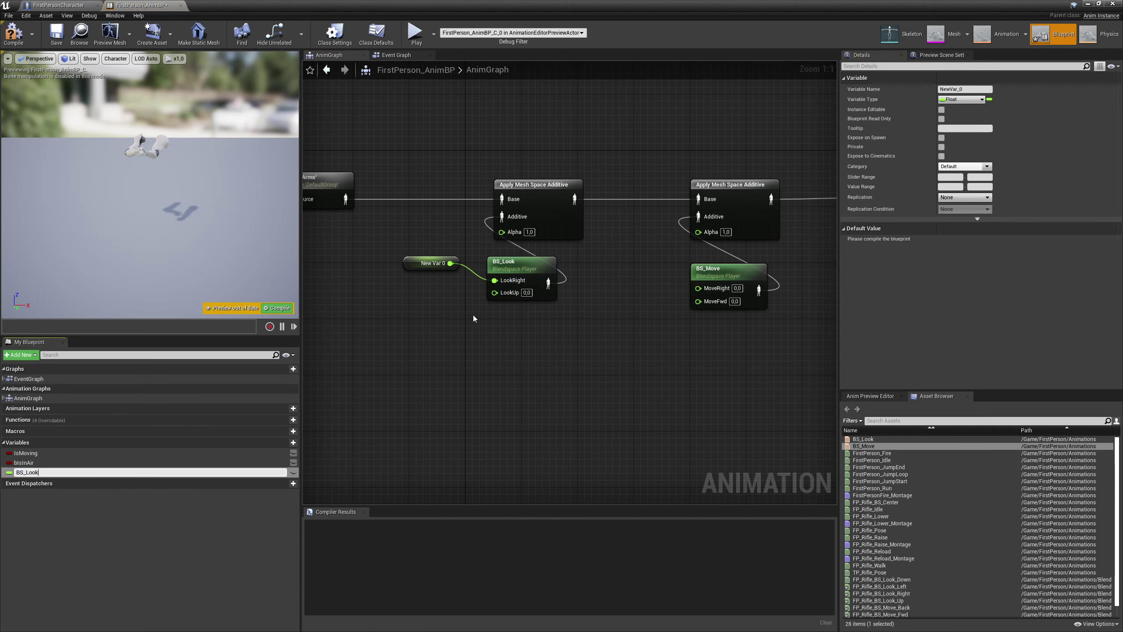
text(BS_LookRight)
key(Return)
Promote BS_Look's LookUp input to a variable named BS_LookUp and place its node beneath BS Look Right
drag(494, 293, 433, 290)
click(452, 317)
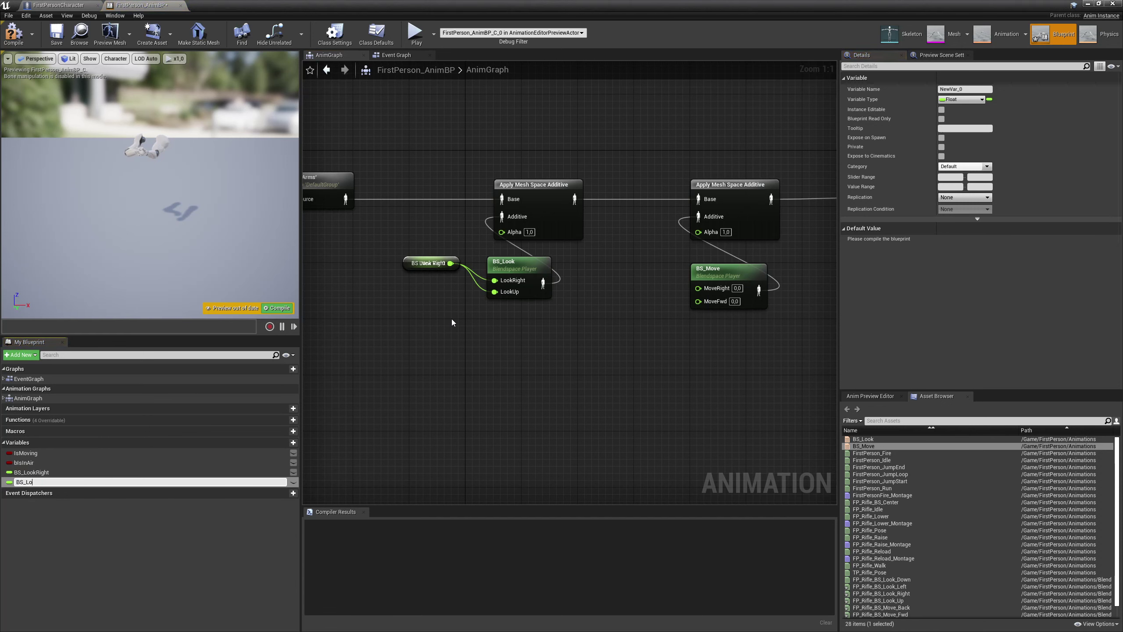
text(BS_LookUp)
key(Return)
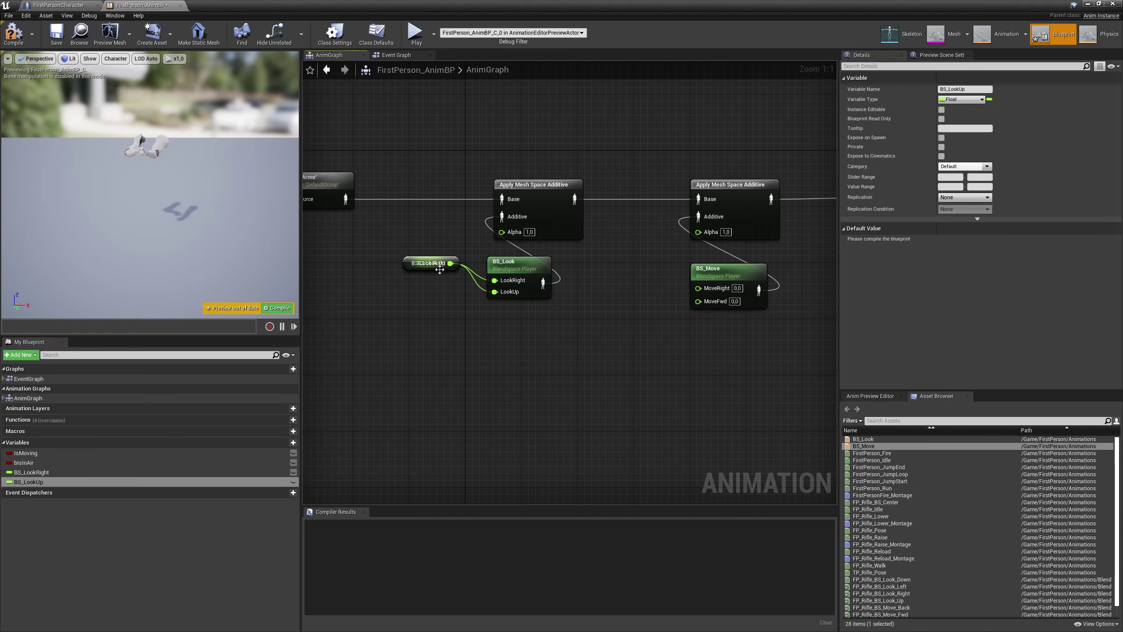
drag(439, 270, 439, 285)
click(469, 358)
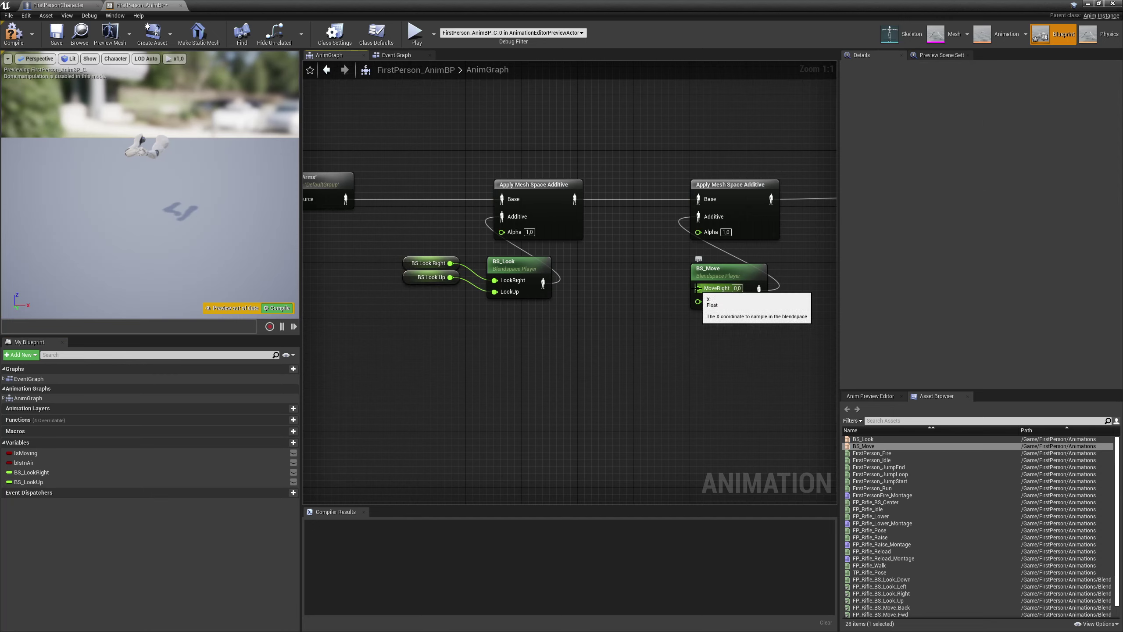
Promote BS_Move's MoveRight input to a variable named BS_MoveRight
drag(698, 288, 660, 286)
click(677, 306)
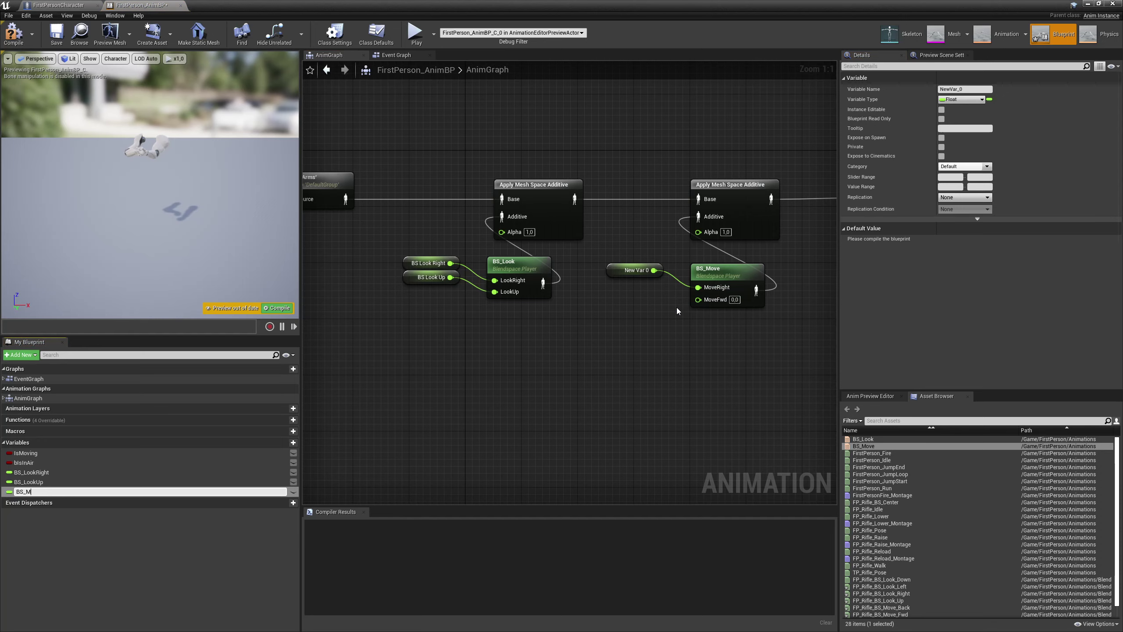
text(BS_MoveRight)
key(Return)
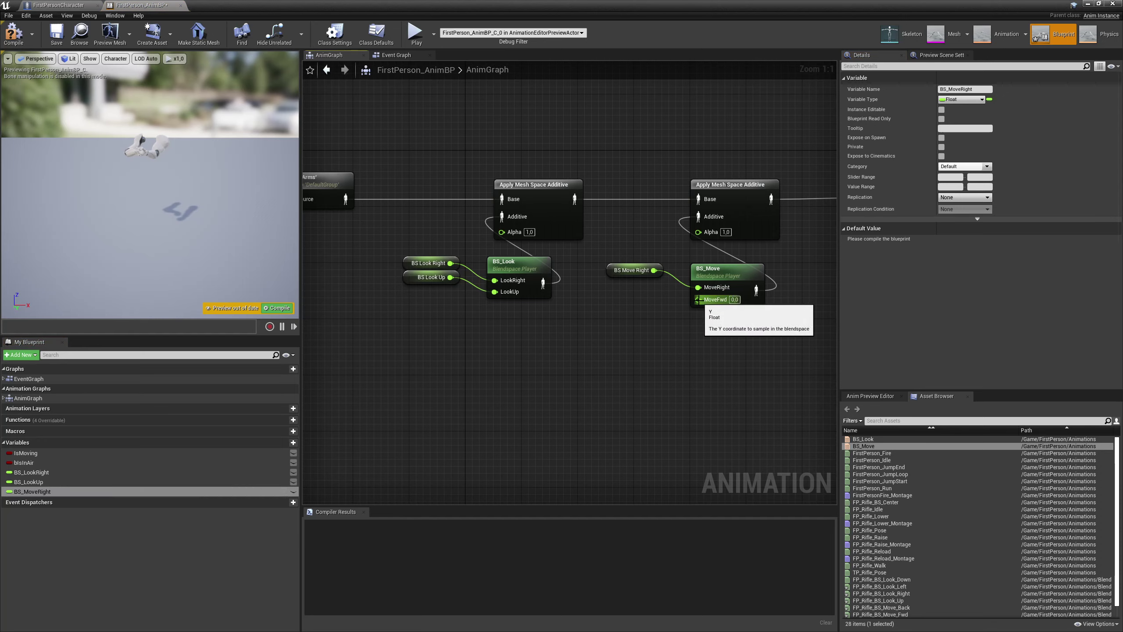
Promote BS_Move's MoveFwd input to a variable named BS_MoveUp, placed beneath BS Move Right, and compile the animation blueprint
drag(697, 300, 670, 311)
click(687, 336)
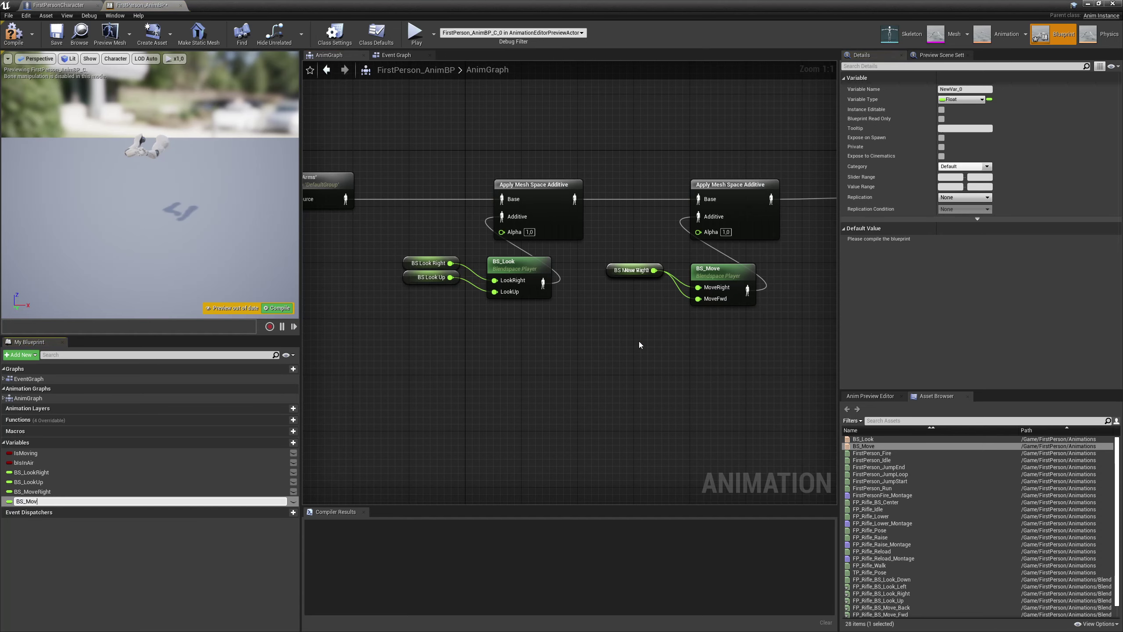
key(Return)
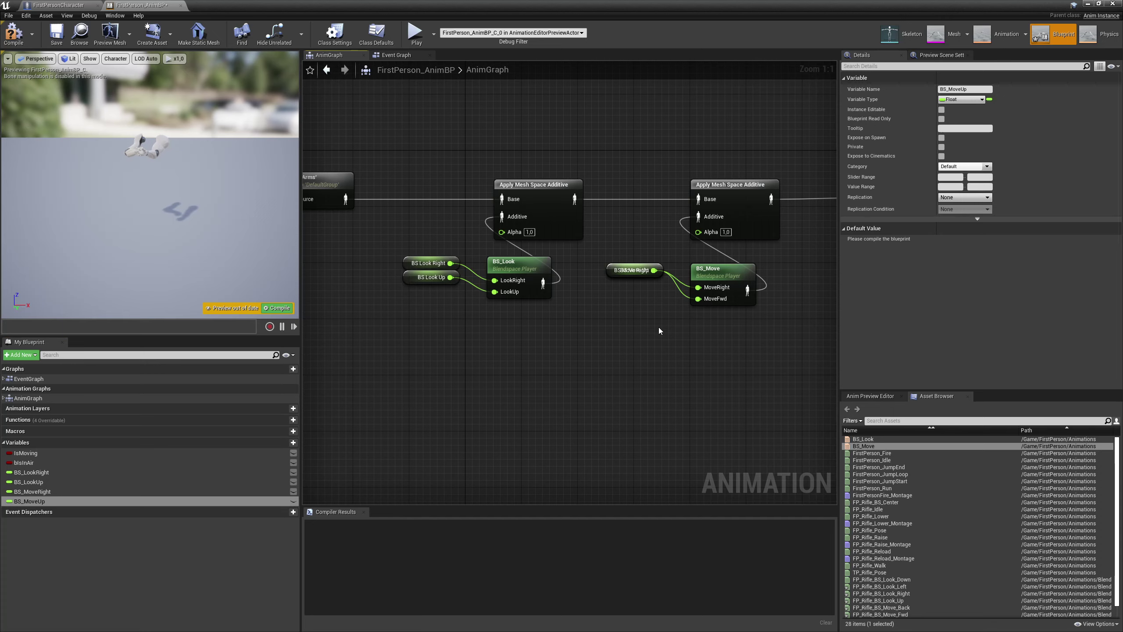
drag(632, 269, 631, 290)
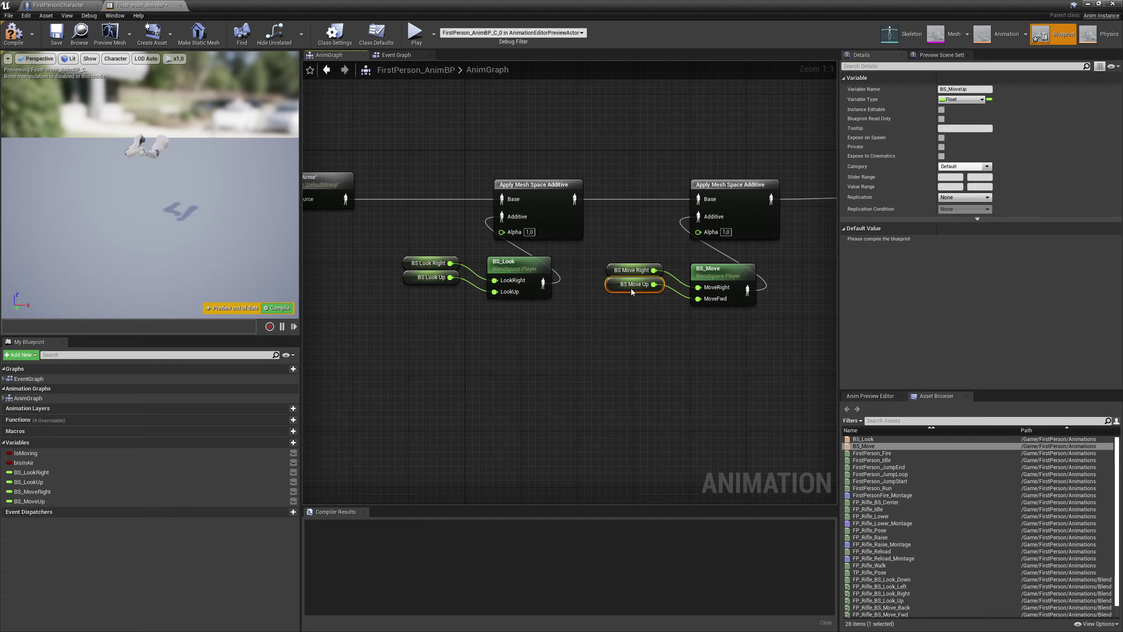
click(619, 349)
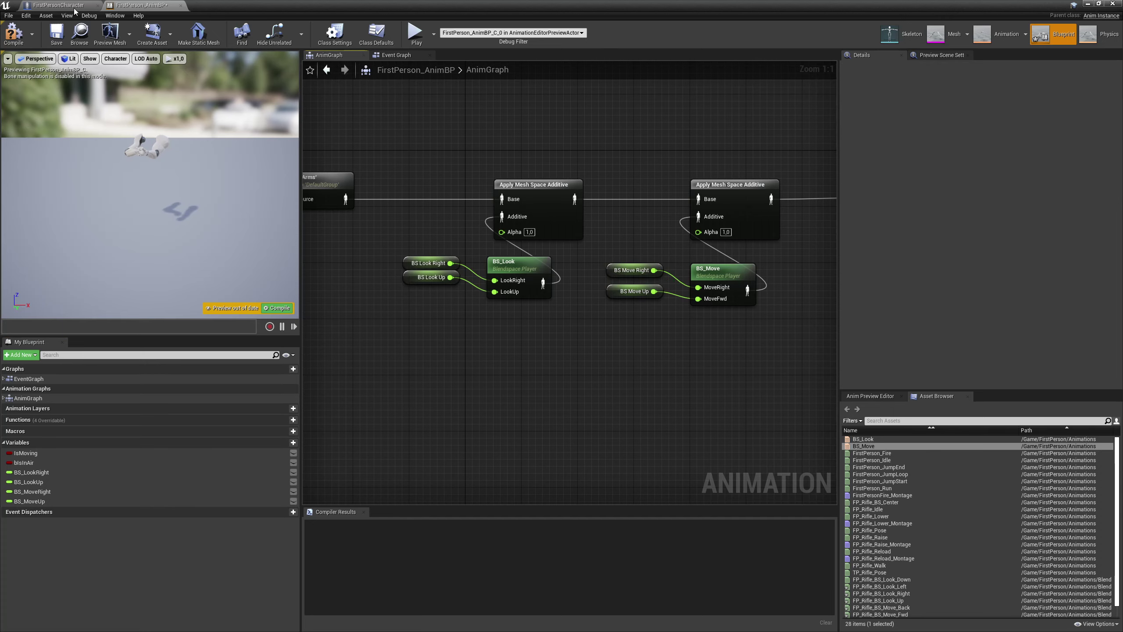
click(26, 32)
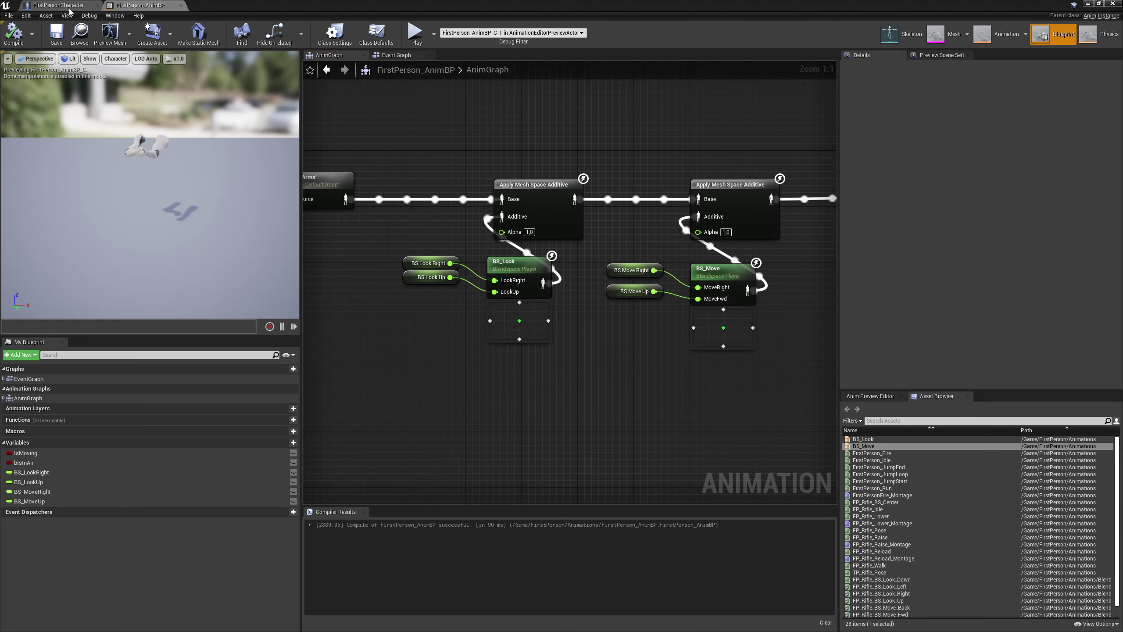
In the Movement Input section of FirstPersonCharacter's event graph, promote InputAxis MoveForward's Axis Value to a variable named BS_MoveFwd
click(58, 4)
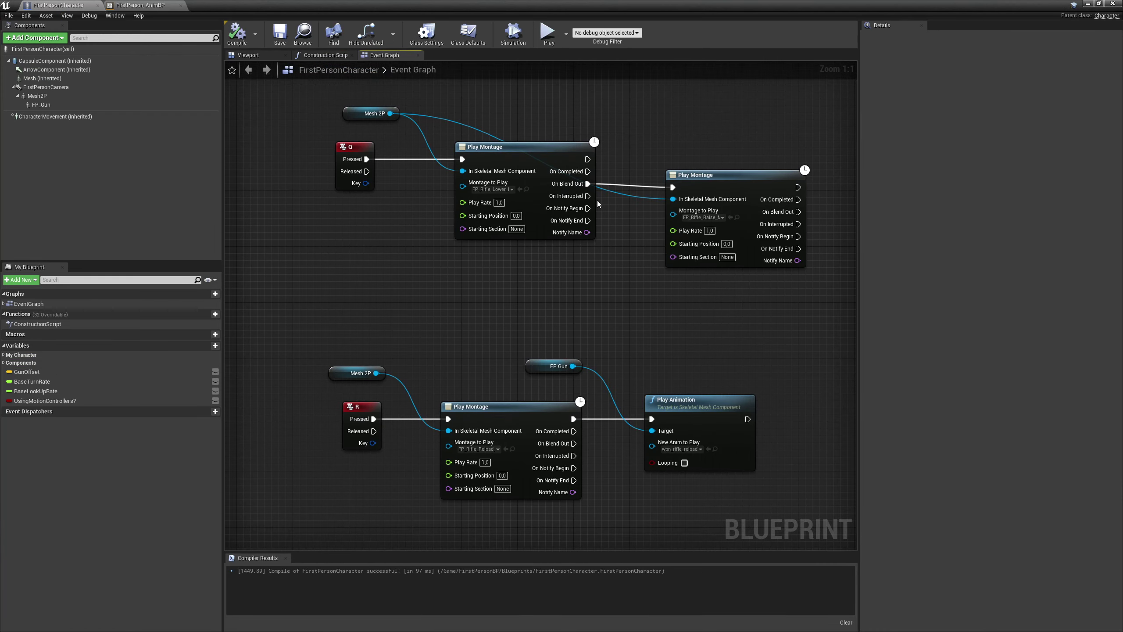
right_drag(597, 201, 533, 219)
scroll(574, 188, down, 4)
right_drag(599, 158, 579, 309)
right_drag(581, 209, 591, 321)
right_drag(586, 255, 574, 382)
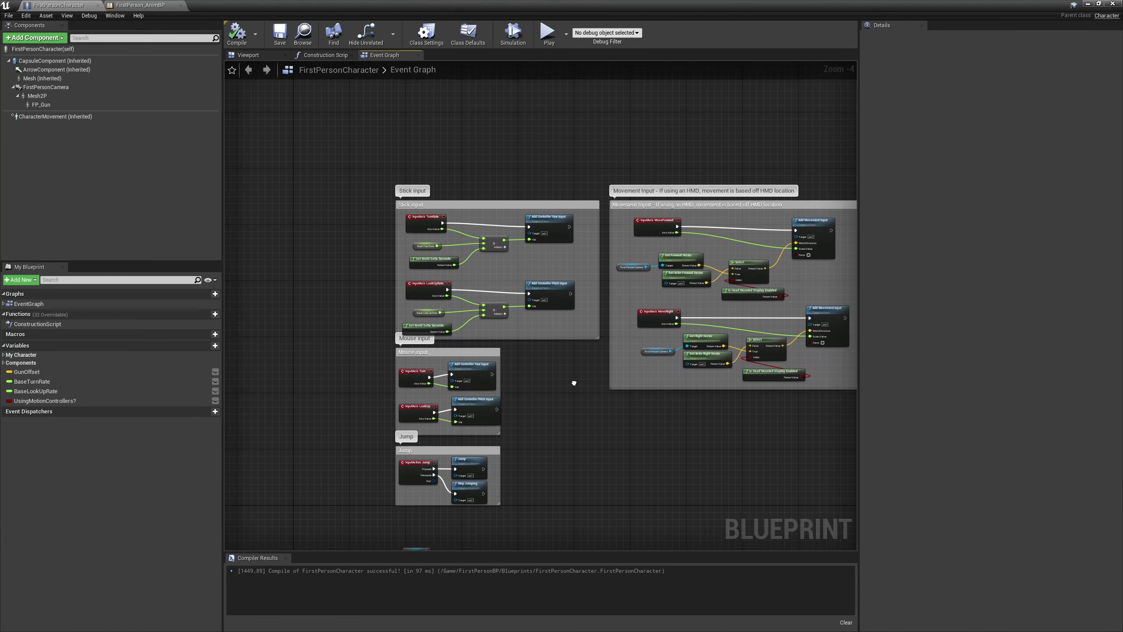
scroll(482, 261, up, 2)
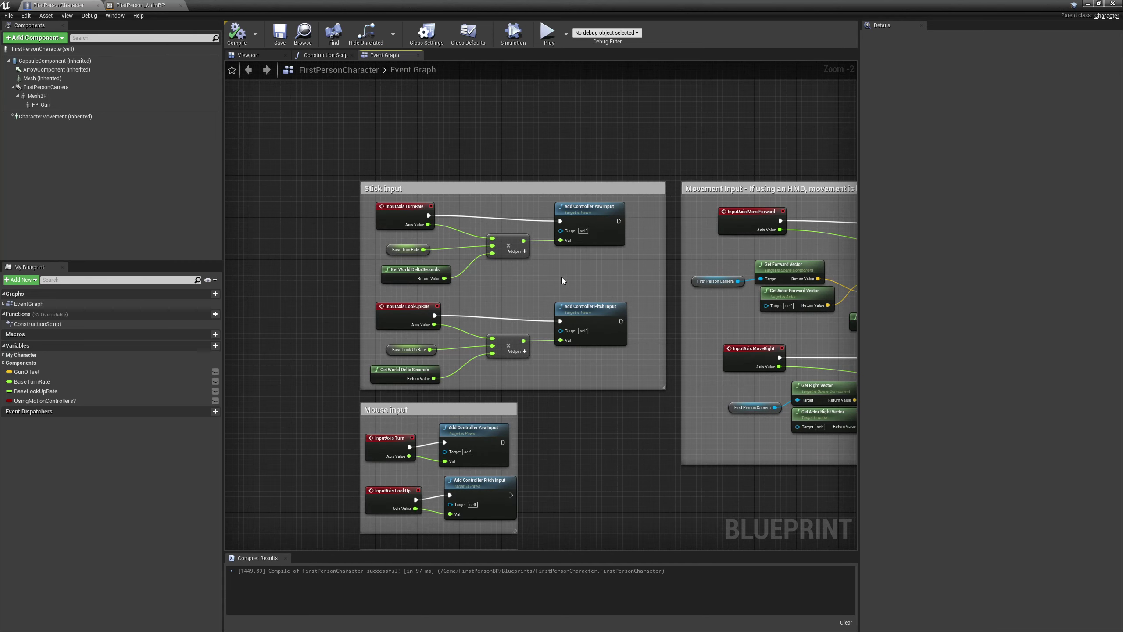
right_drag(636, 197, 456, 172)
right_drag(770, 193, 694, 187)
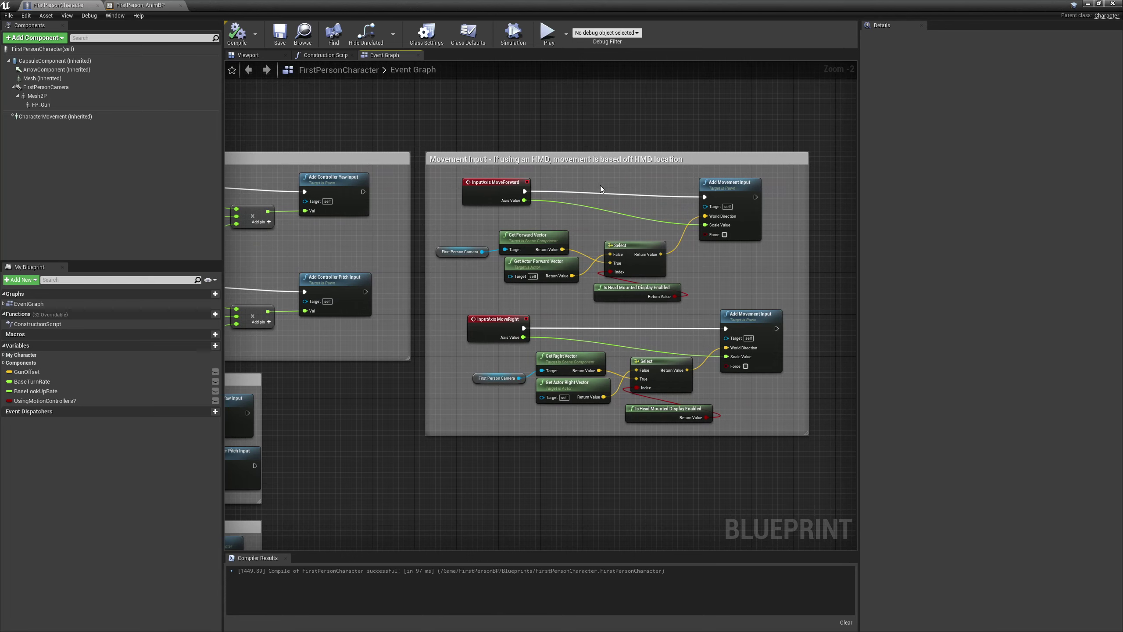
right_drag(600, 186, 607, 207)
scroll(578, 179, up, 1)
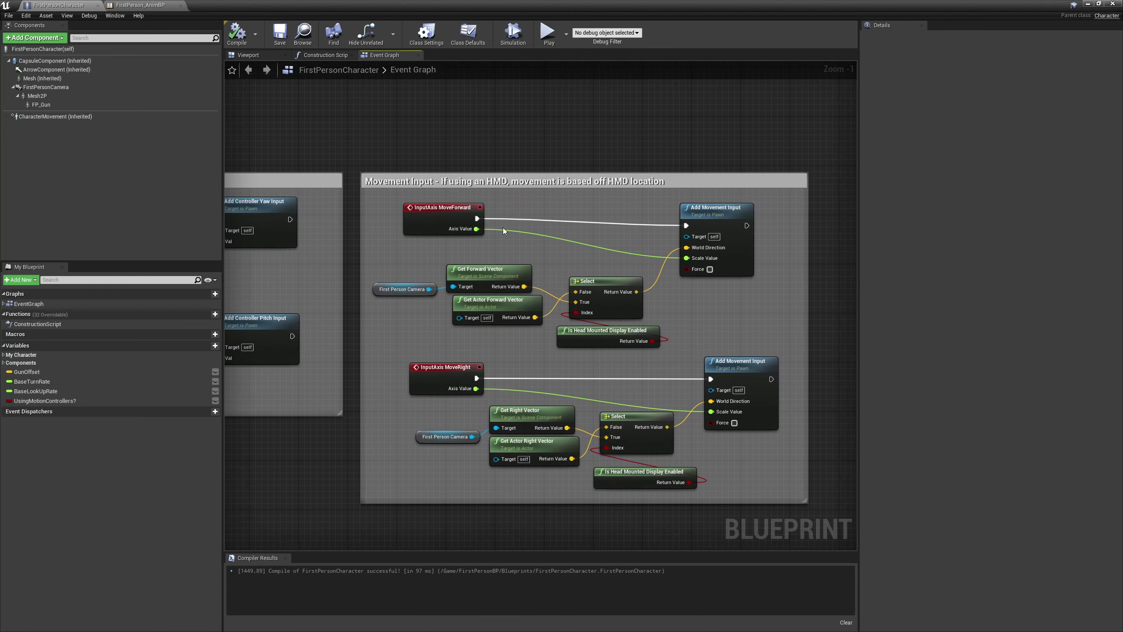
drag(476, 229, 540, 228)
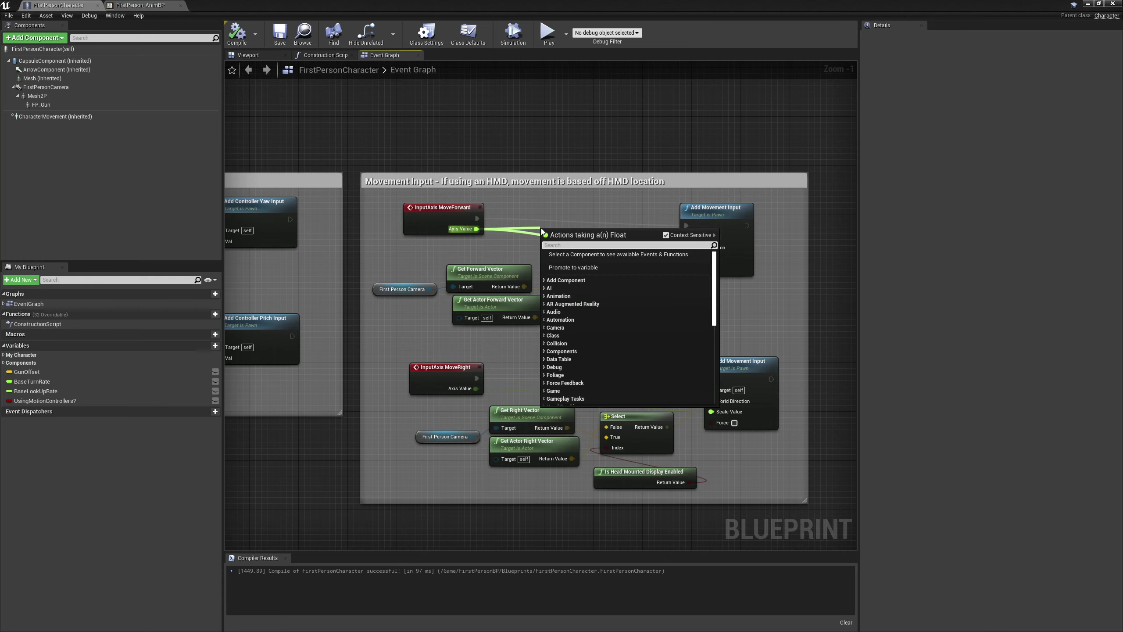
click(570, 268)
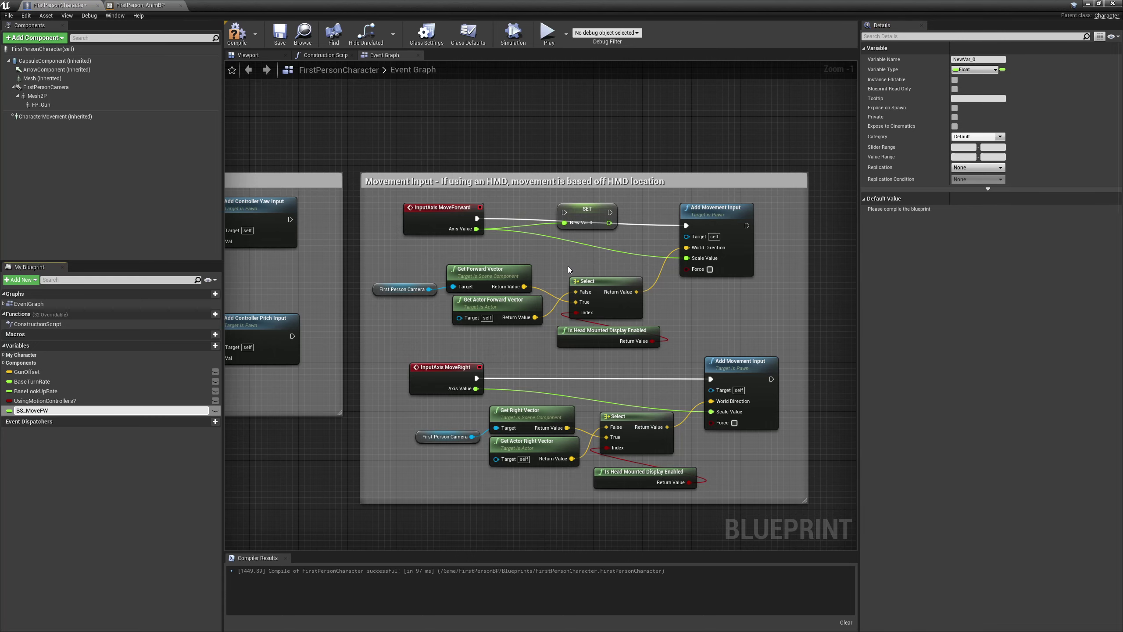
text(BS_MoveFwd)
key(Return)
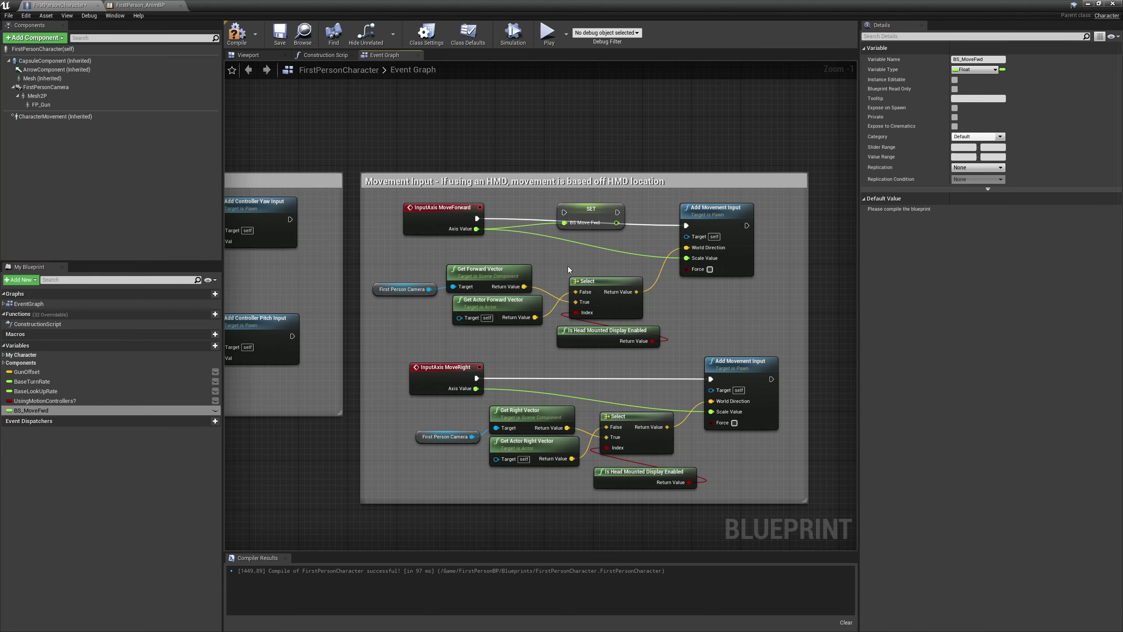
Align the Set BS Move Fwd node and wire its execution between InputAxis MoveForward and Add Movement Input
drag(588, 215, 584, 226)
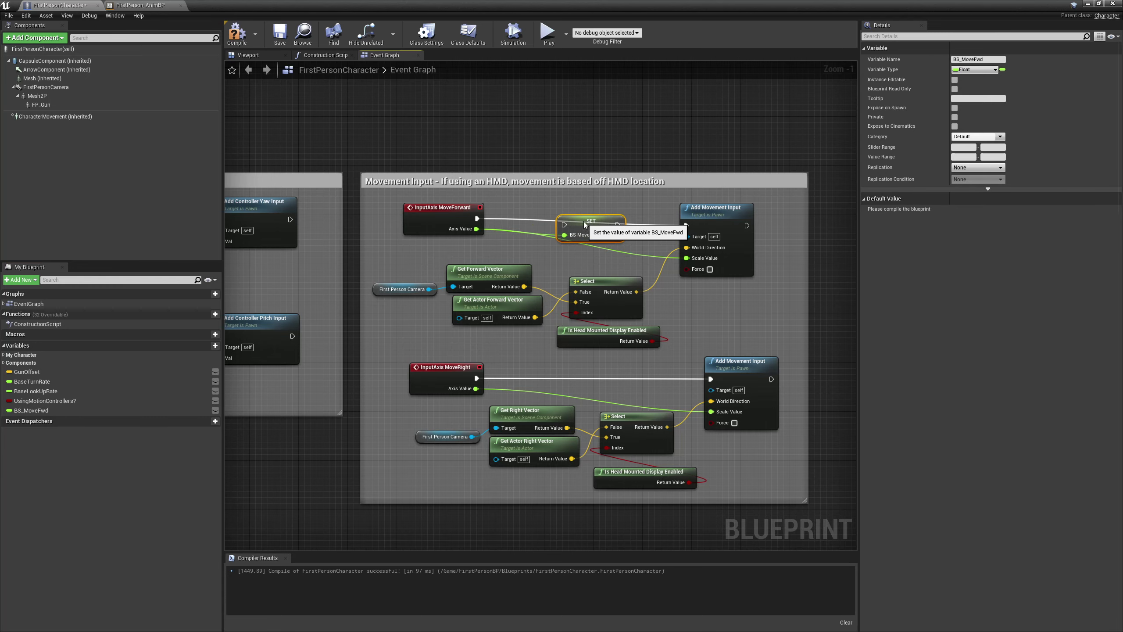
drag(477, 218, 726, 209)
click(682, 354)
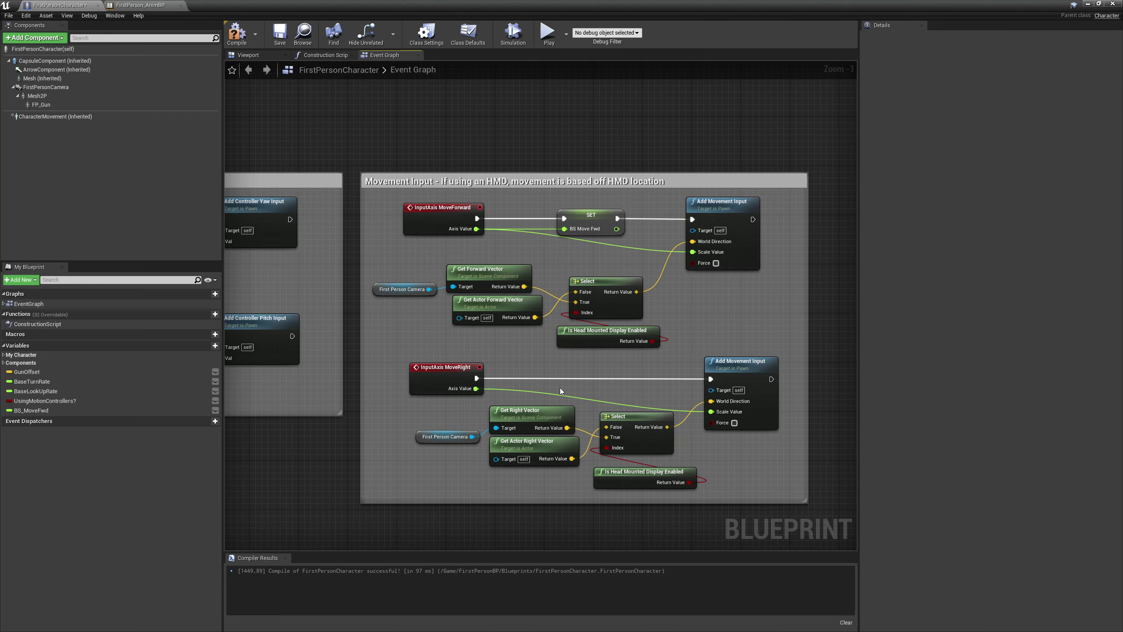
Promote InputAxis MoveRight's Axis Value to a variable named BS_MoveRight and wire its Set node's execution before Add Movement Input
drag(476, 388, 549, 389)
click(578, 425)
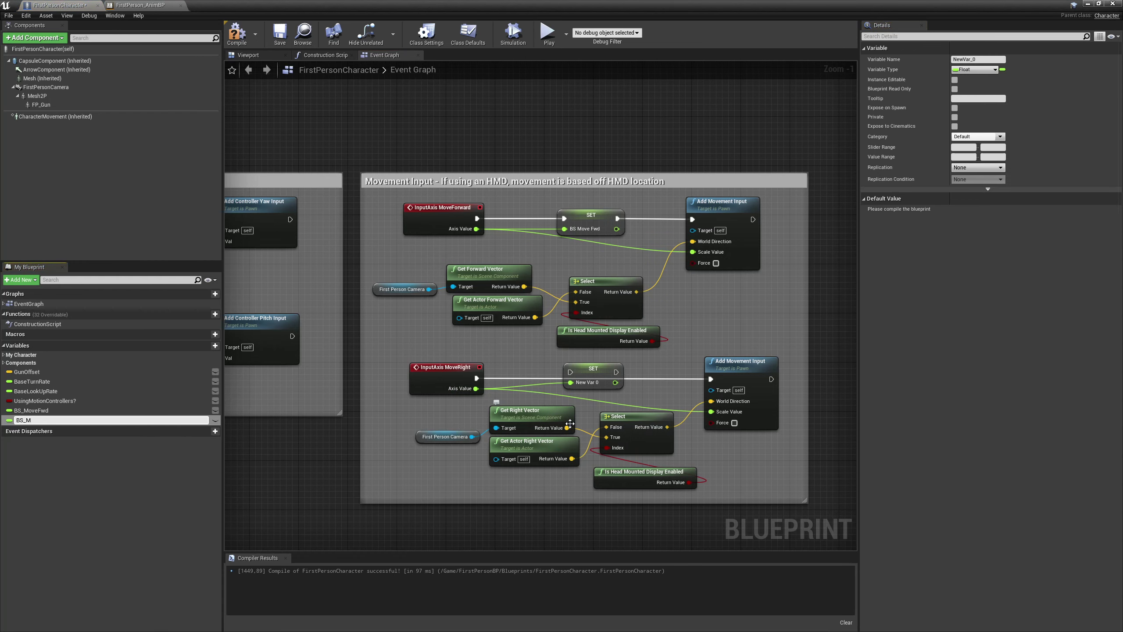
text(BS_MoveRight)
key(Return)
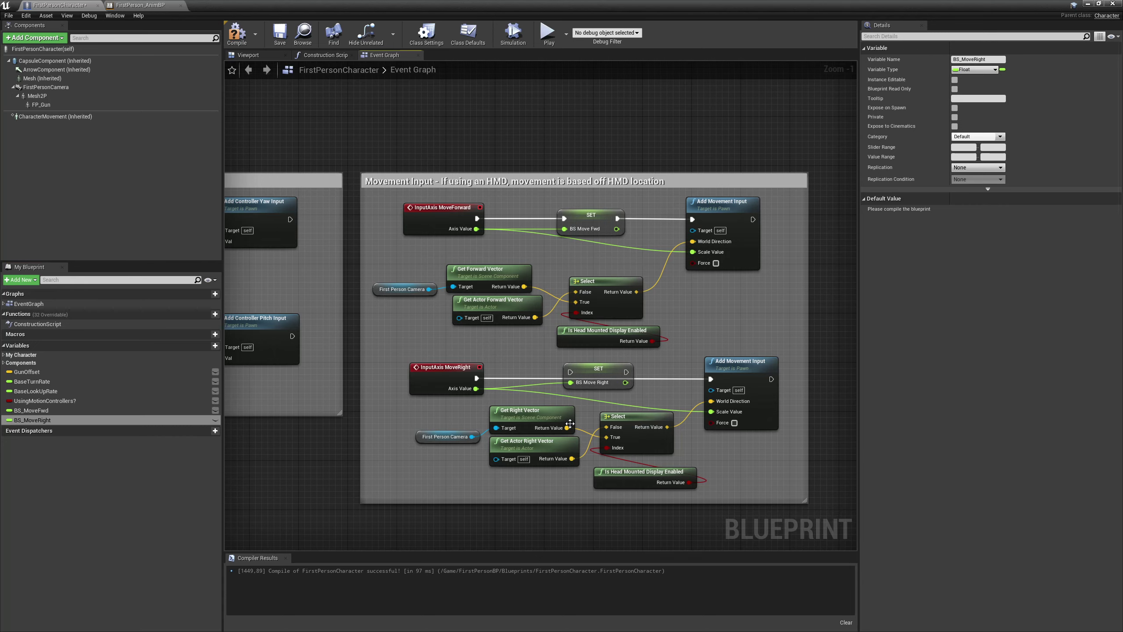
drag(598, 375, 597, 382)
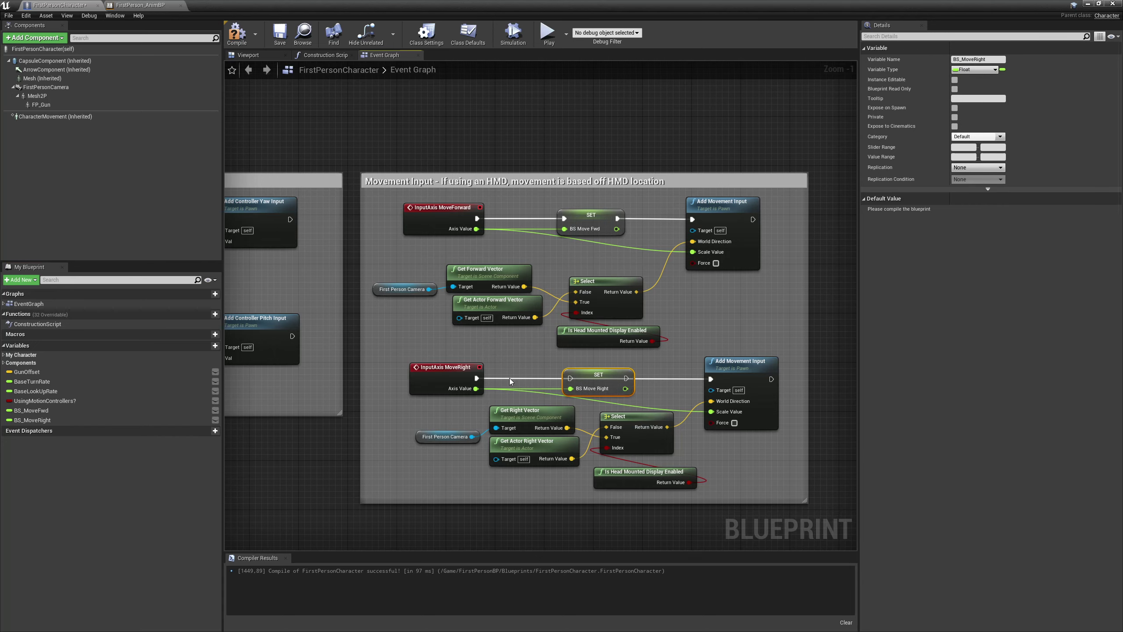
drag(476, 378, 711, 379)
click(659, 389)
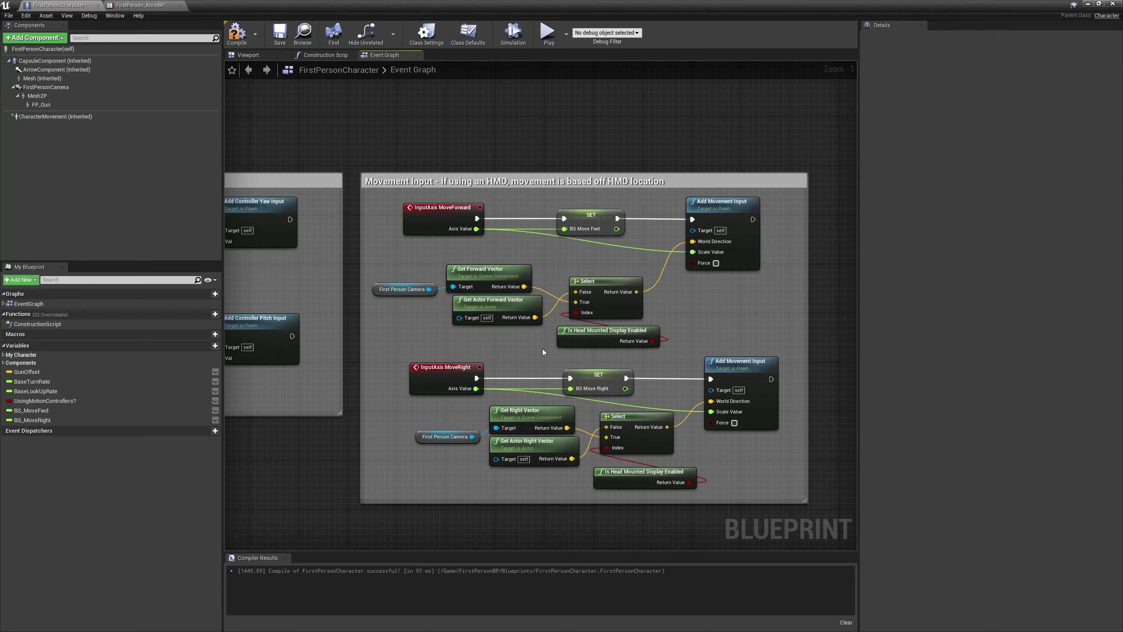
Widen the Mouse Input comment box and move its Add Controller Yaw Input and Pitch Input nodes away from their axis events
right_drag(305, 329, 596, 285)
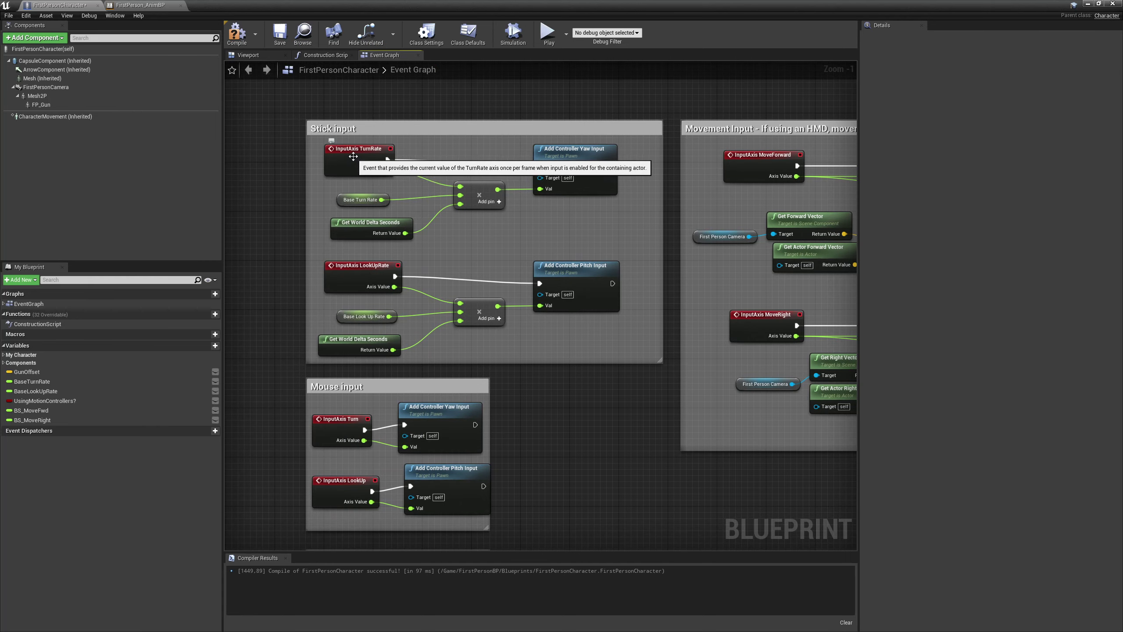
right_drag(533, 375, 526, 300)
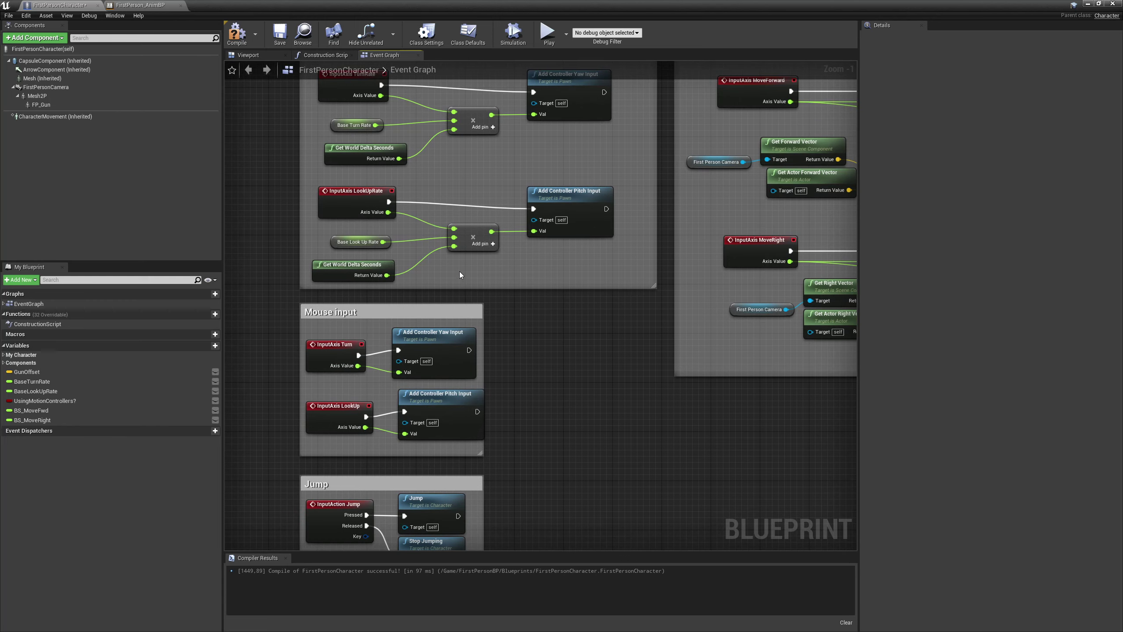
right_drag(527, 314, 536, 359)
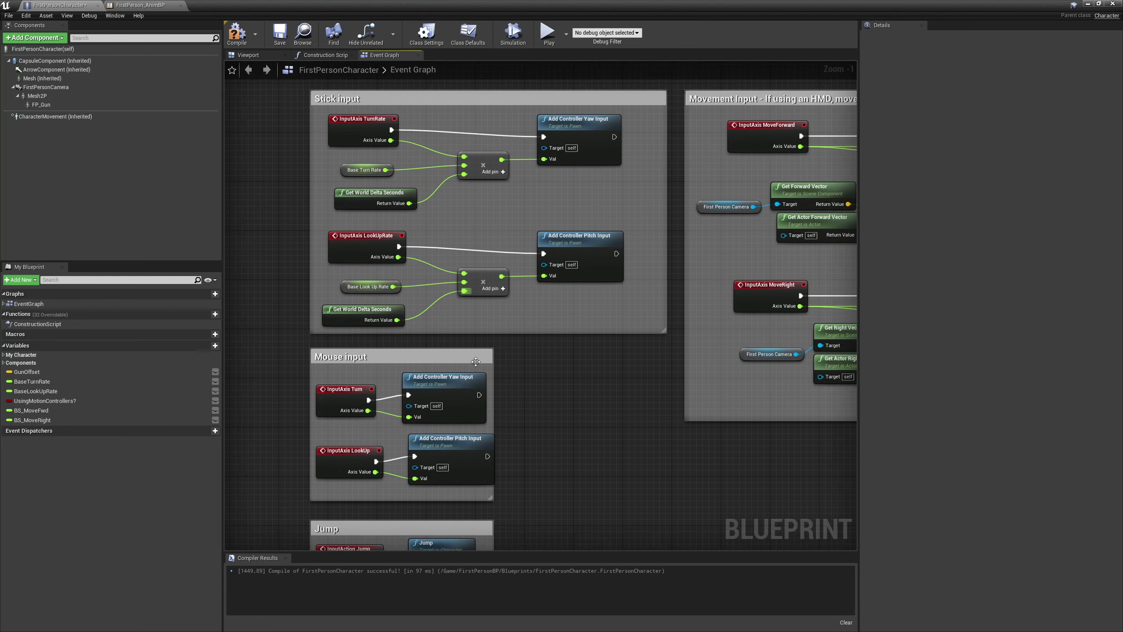
right_drag(502, 405, 560, 374)
drag(552, 374, 740, 375)
drag(494, 364, 665, 364)
drag(515, 419, 674, 418)
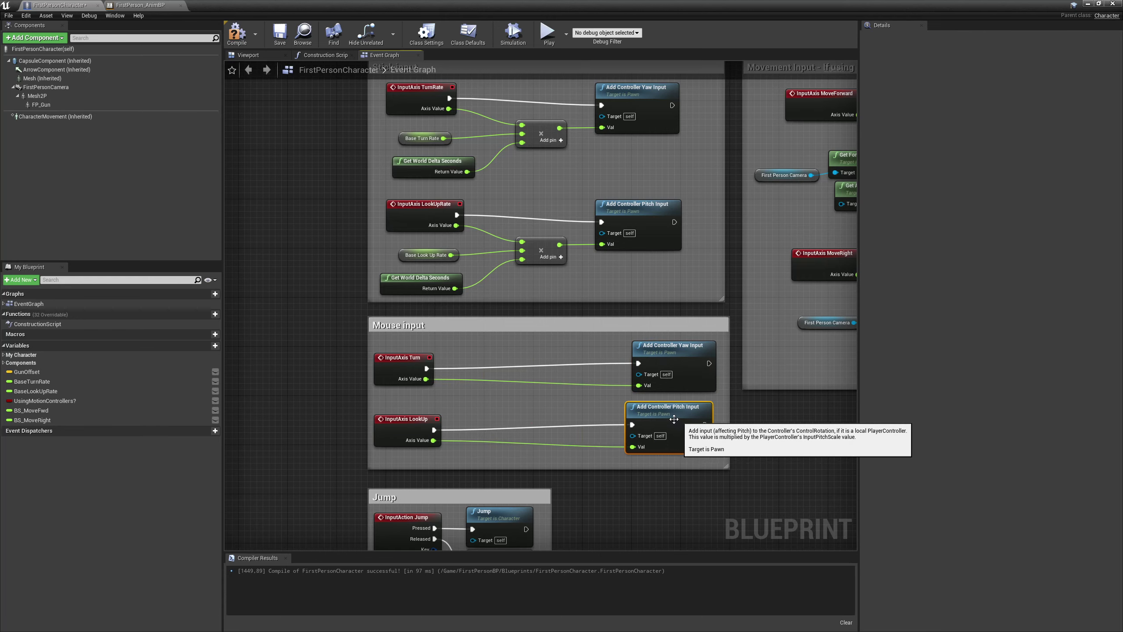
click(443, 383)
Promote InputAxis Turn's Axis Value to a variable named BS_LookRight and wire its Set node's execution before Add Controller Yaw Input
drag(426, 379, 503, 375)
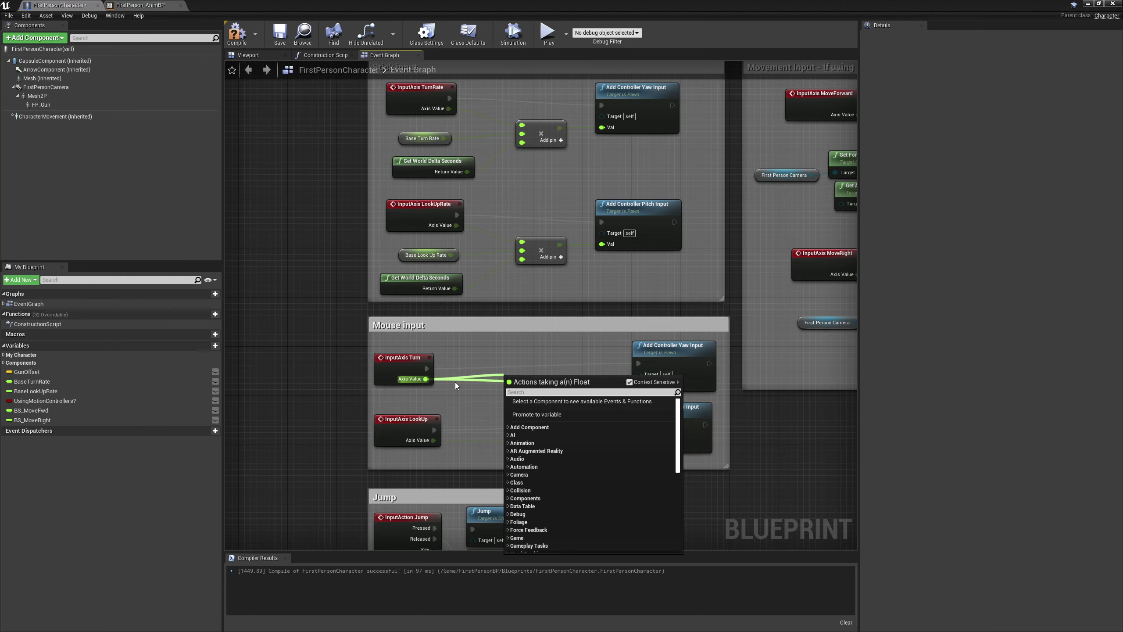
click(558, 415)
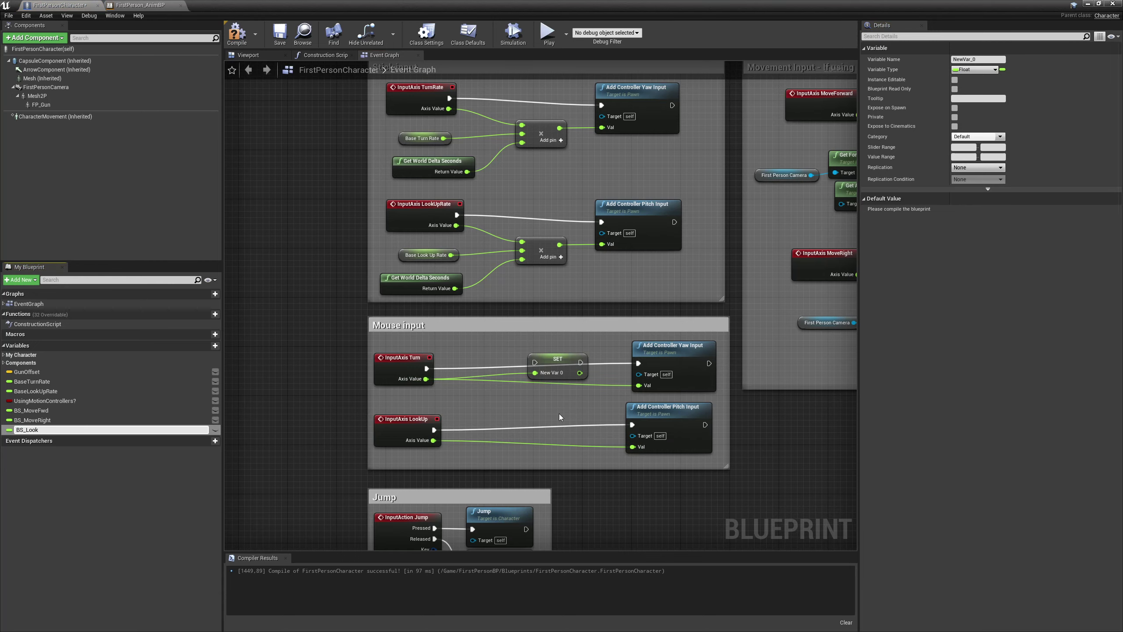
text(BS_LookRight)
key(Return)
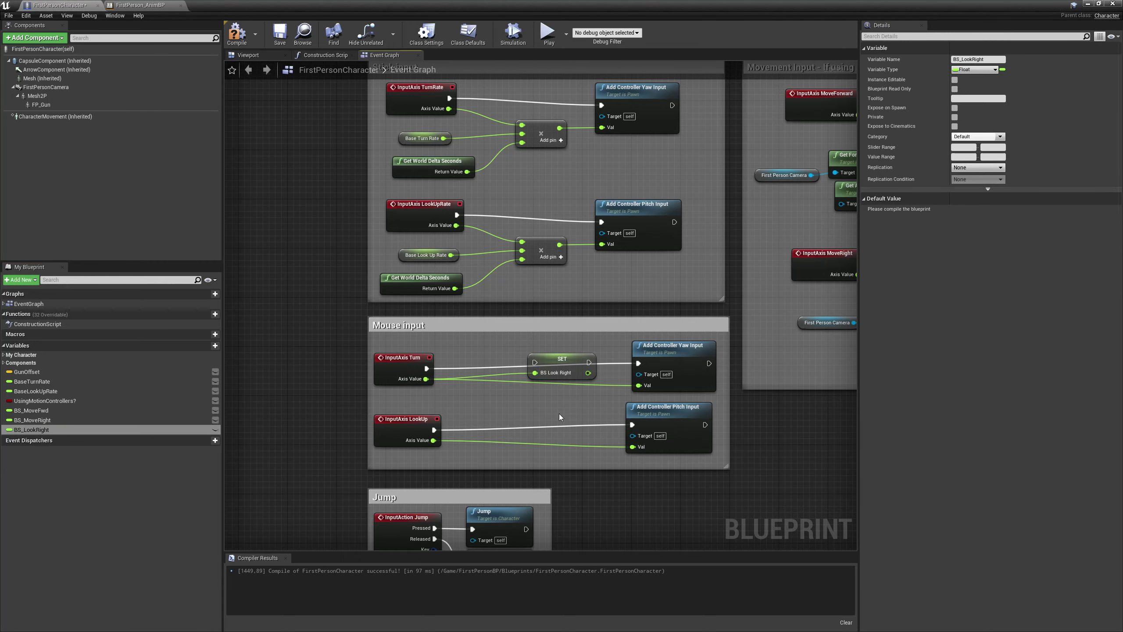
drag(547, 360, 514, 365)
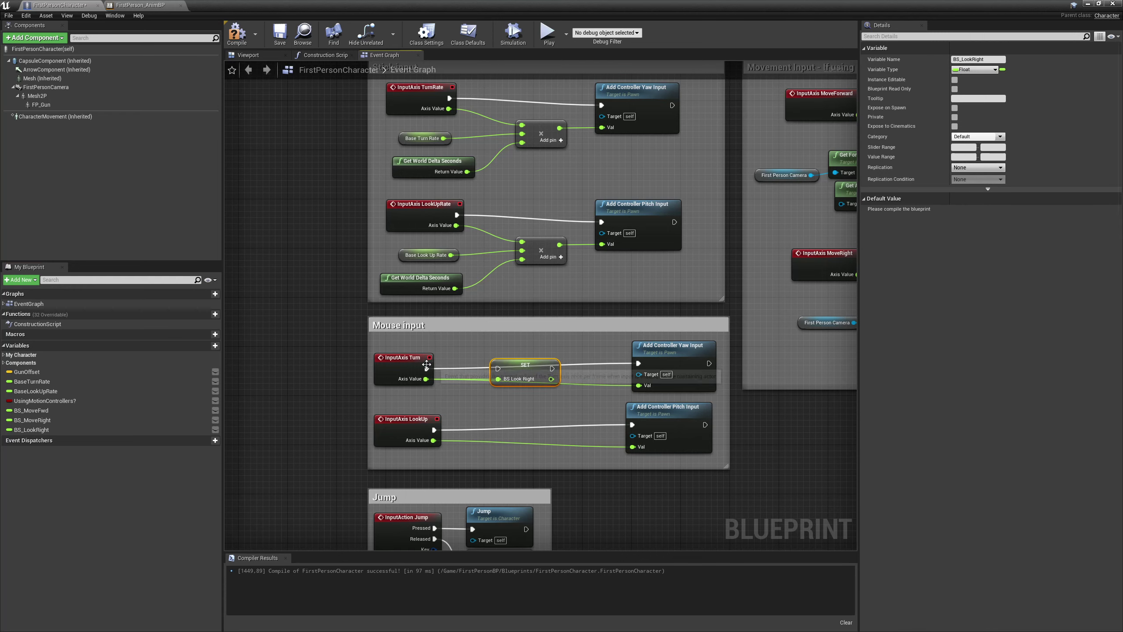
drag(427, 369, 639, 363)
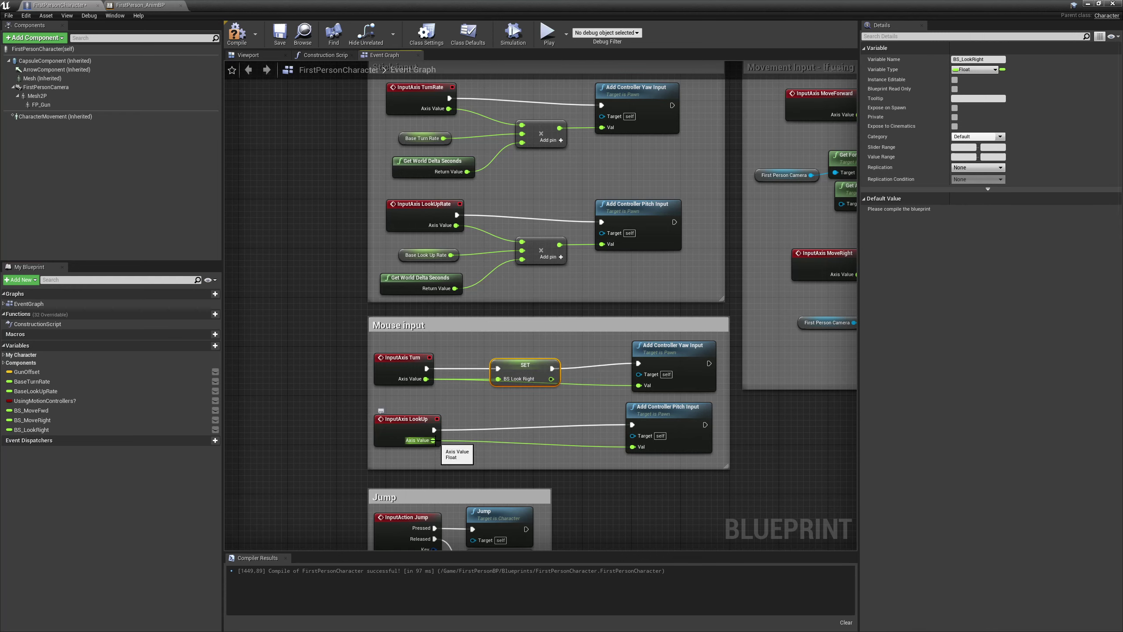
Promote InputAxis LookUp's Axis Value to a variable named BS_LoopUp and wire its Set node's execution before Add Controller Pitch Input
drag(433, 439, 505, 440)
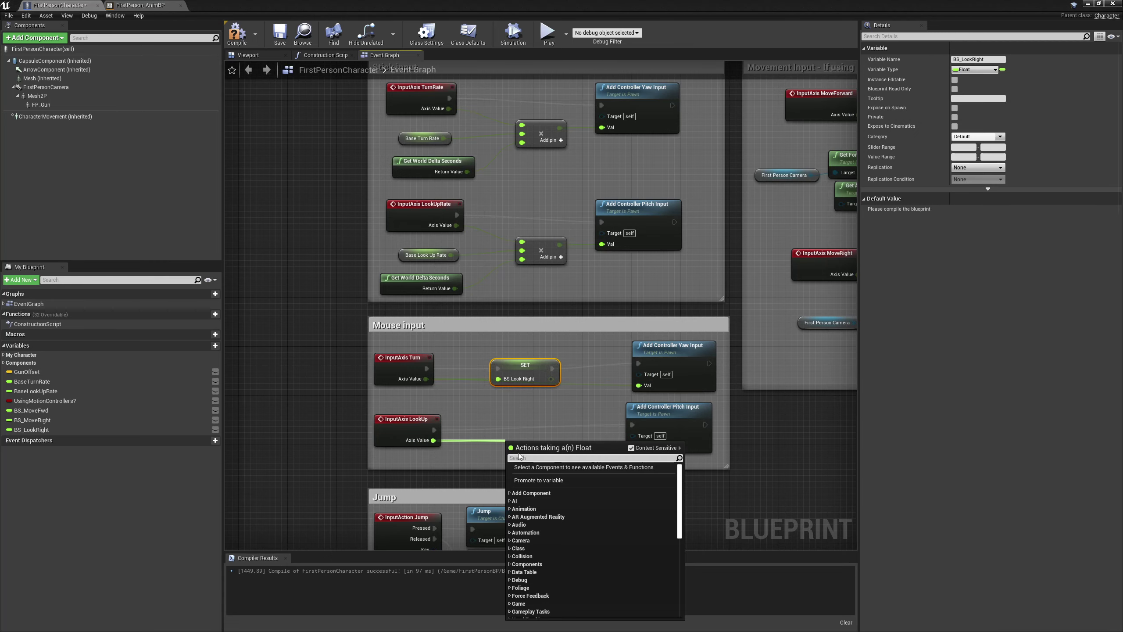
click(533, 479)
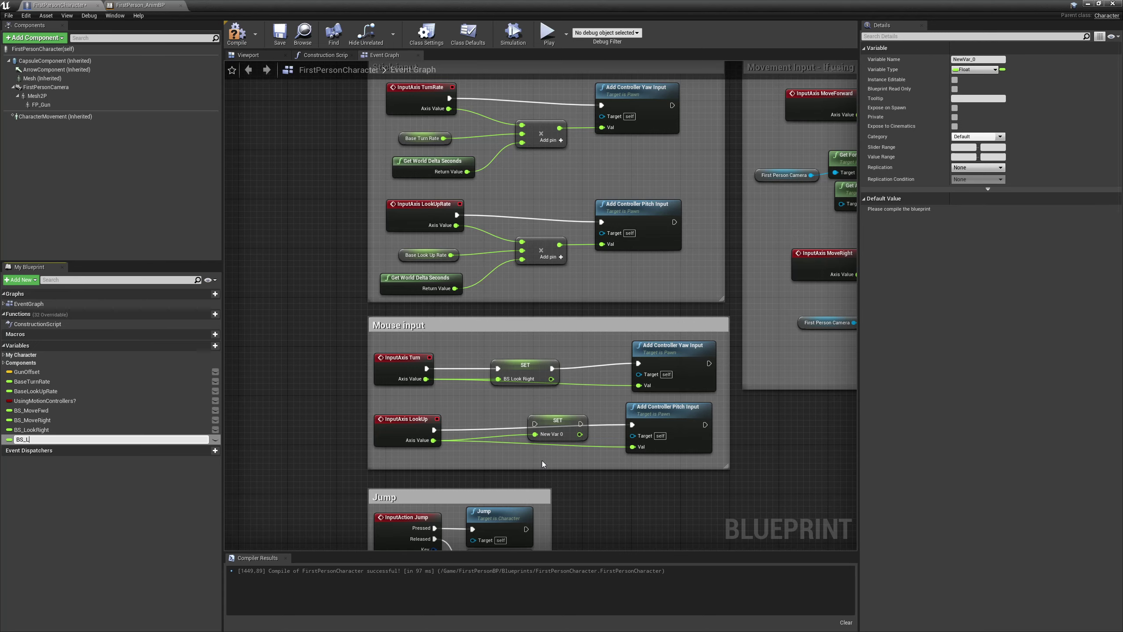
text(BS_LoopUp)
key(Return)
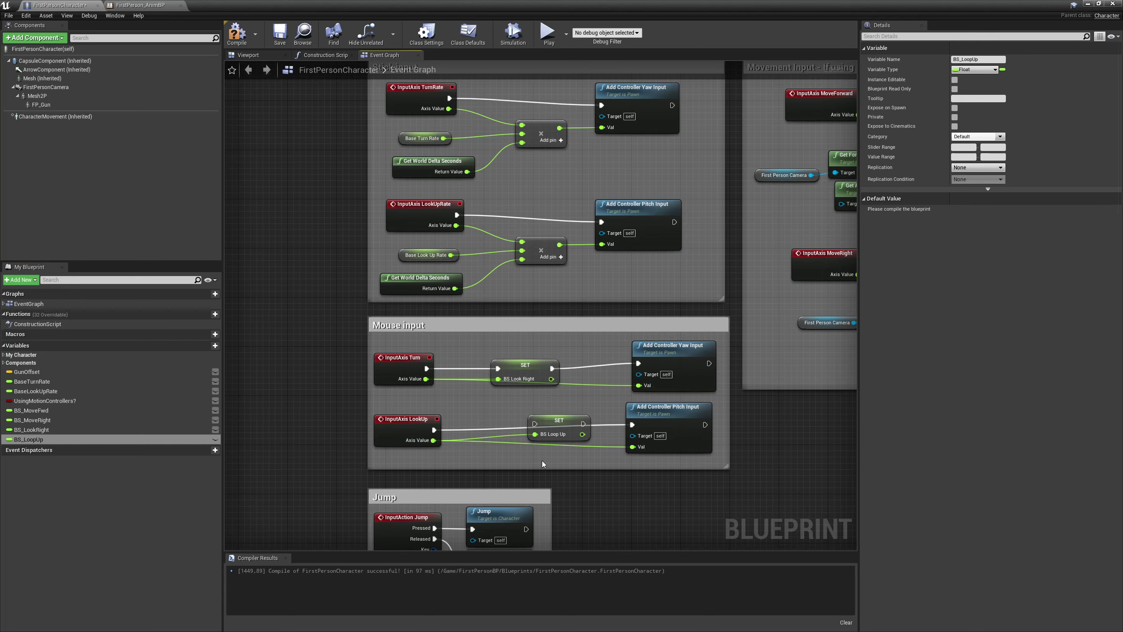
drag(549, 424, 632, 425)
click(581, 420)
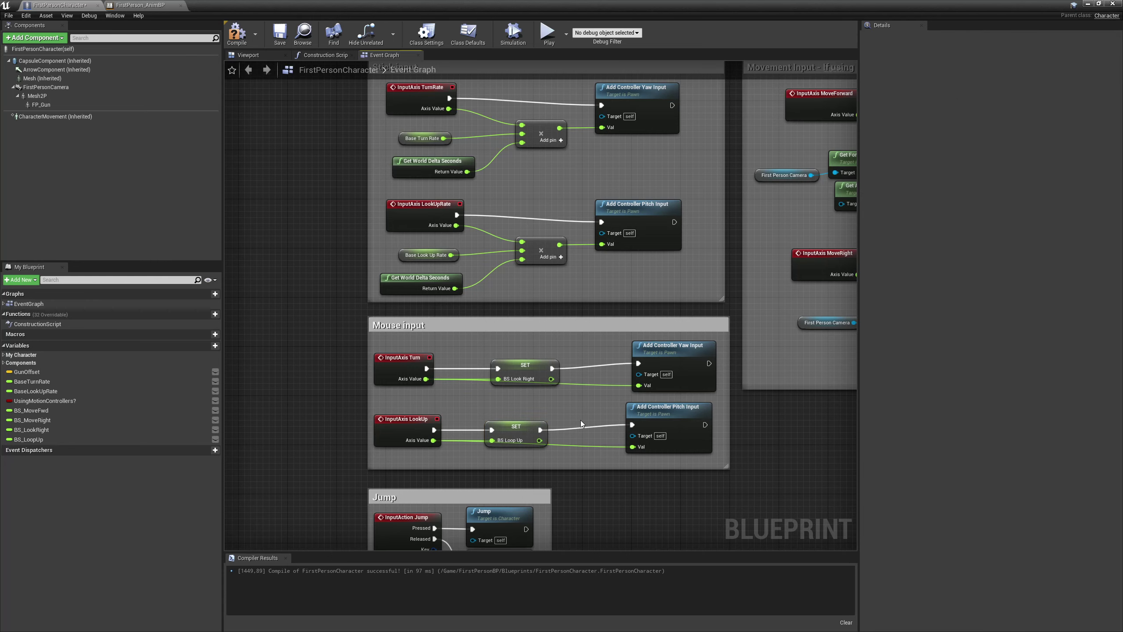
Compile the FirstPersonCharacter blueprint and open the event graph of FirstPerson_AnimBP
click(248, 35)
click(155, 4)
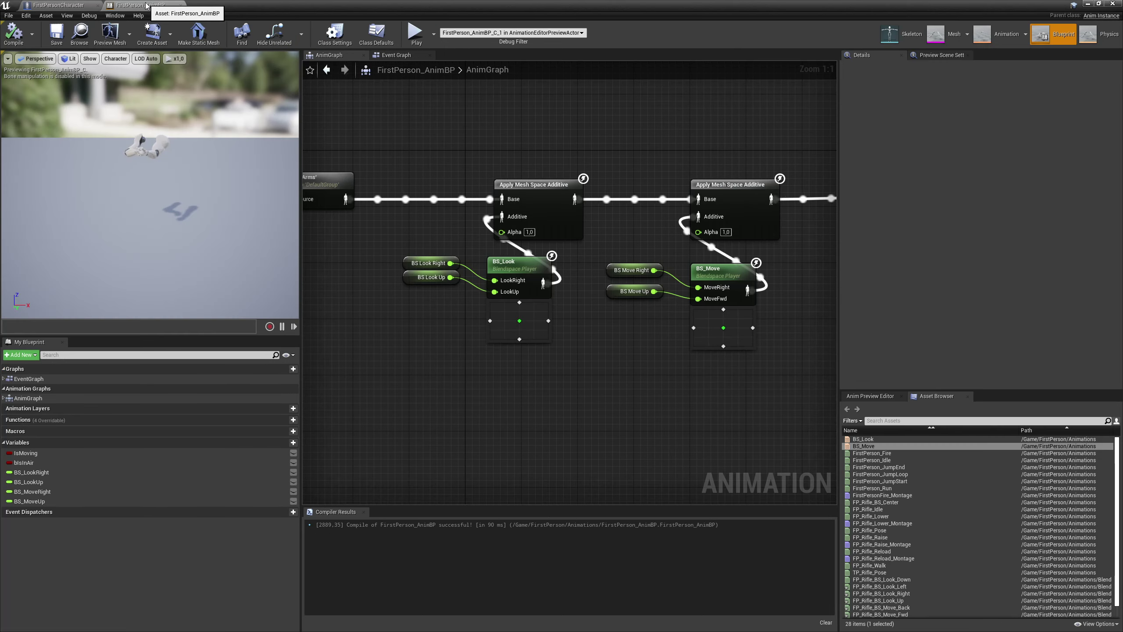
click(393, 58)
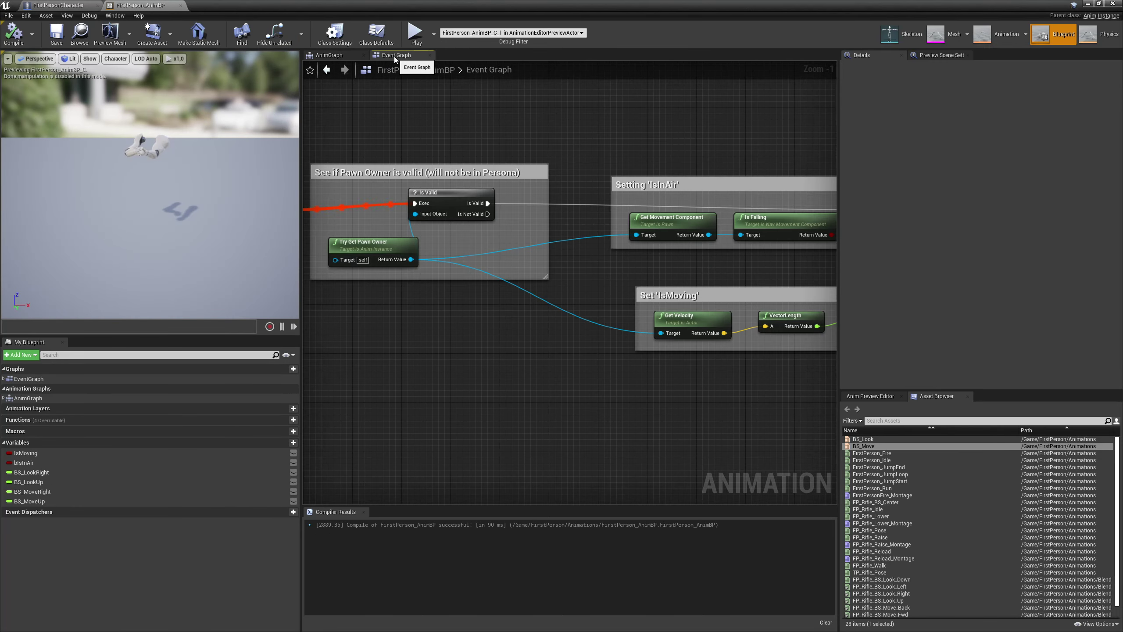
scroll(509, 179, up, 2)
right_drag(521, 210, 483, 294)
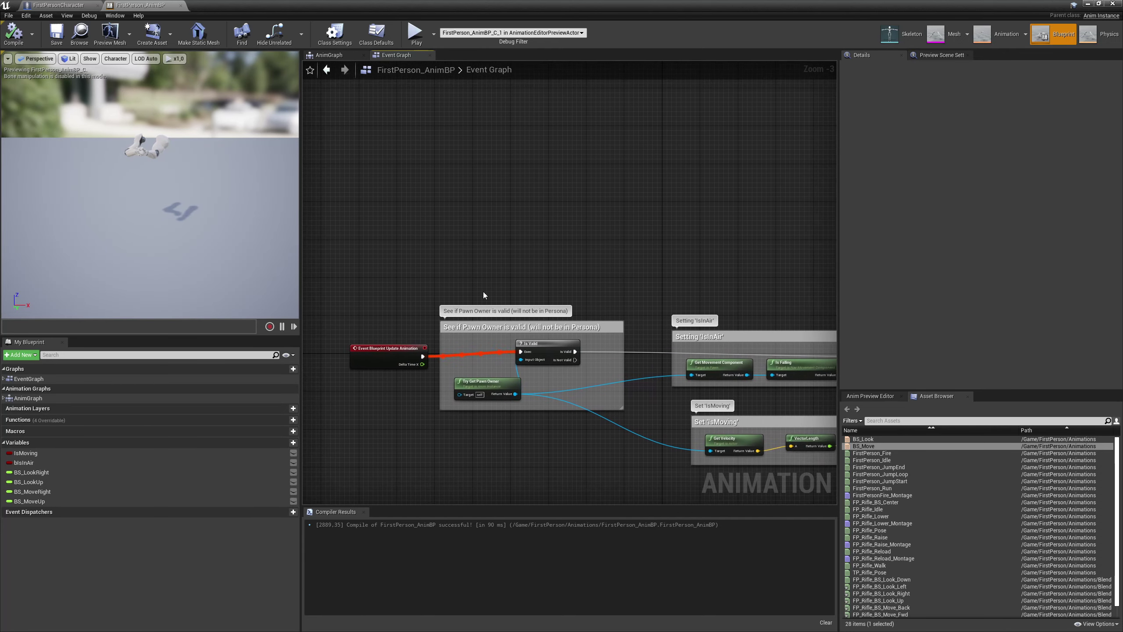
Add an Event Blueprint Begin Play node above the Event Blueprint Update Animation node
right_click(371, 228)
text(be)
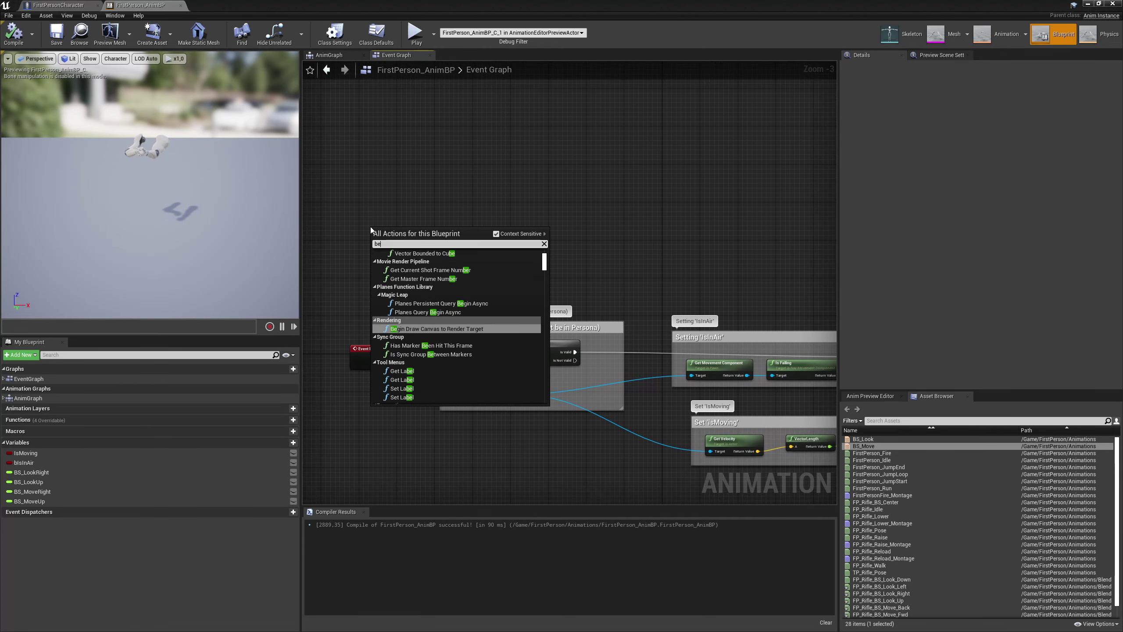
text(gin play)
key(Return)
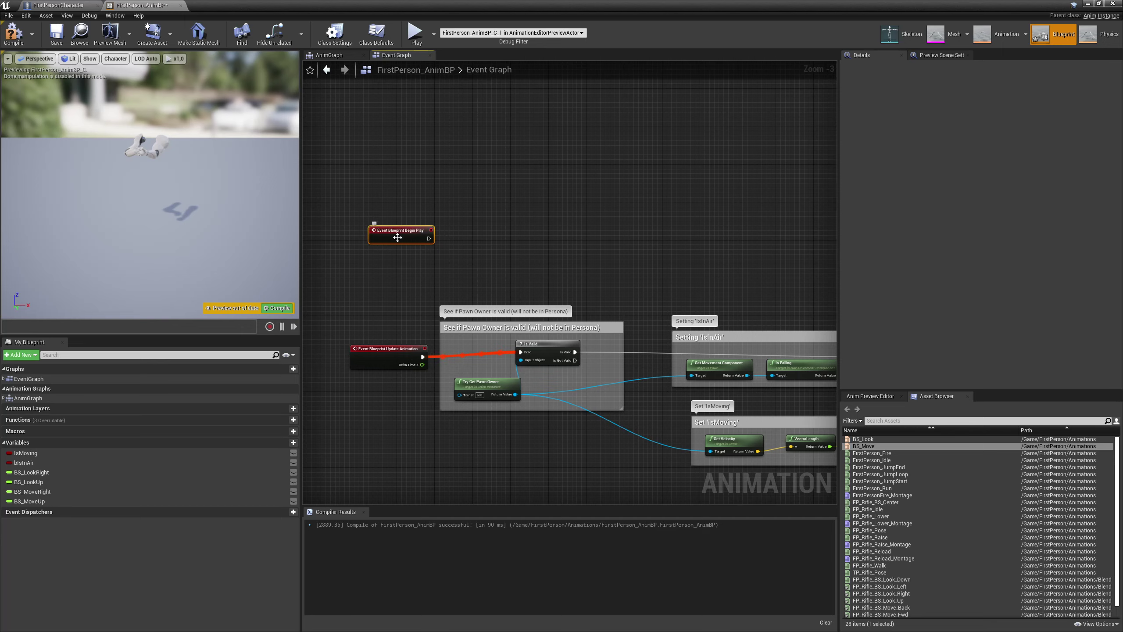
drag(398, 238, 384, 218)
click(446, 261)
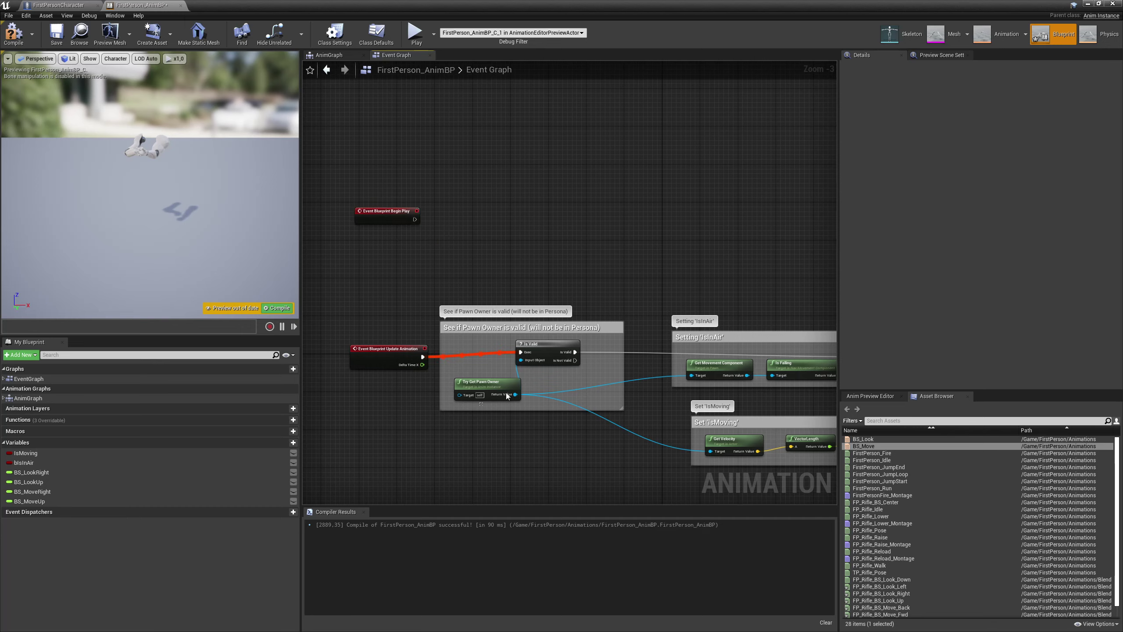
Duplicate the Try Get Pawn Owner and Is Valid nodes beside Event Blueprint Begin Play and wire the event into the Is Valid copy
drag(480, 405, 558, 356)
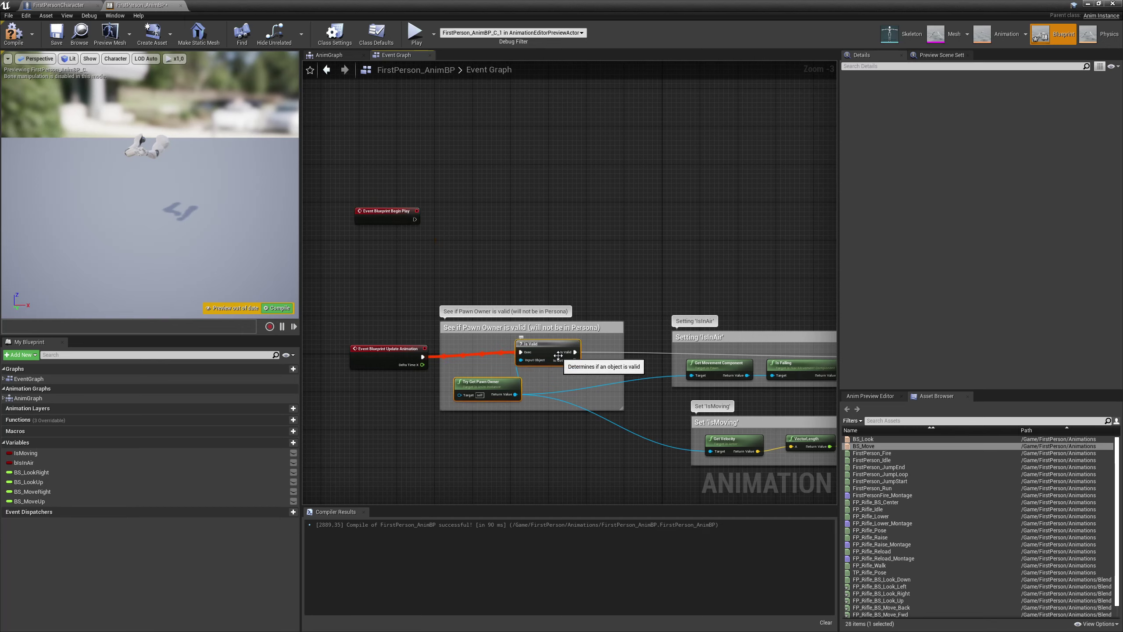
click(530, 440)
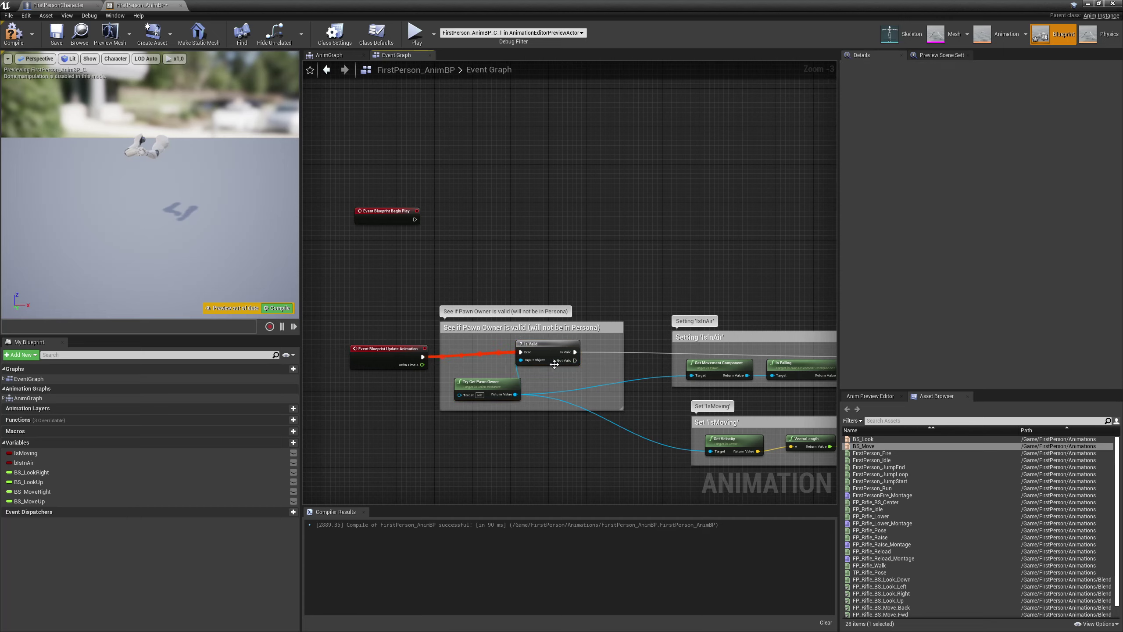
drag(467, 403, 559, 361)
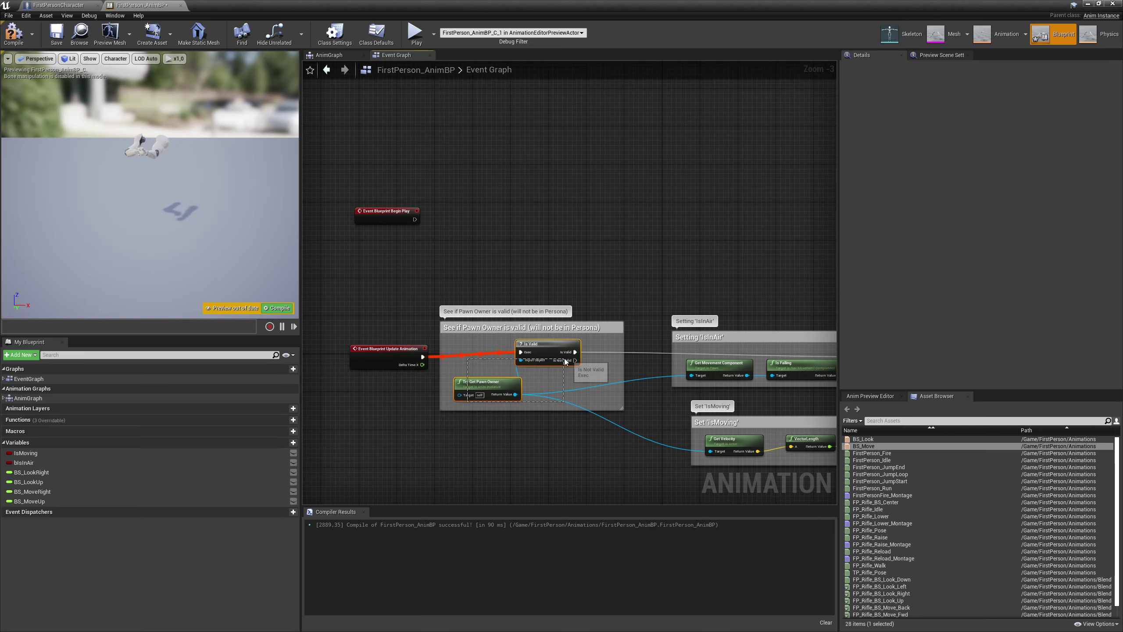
key(ctrl+c)
key(ctrl+v)
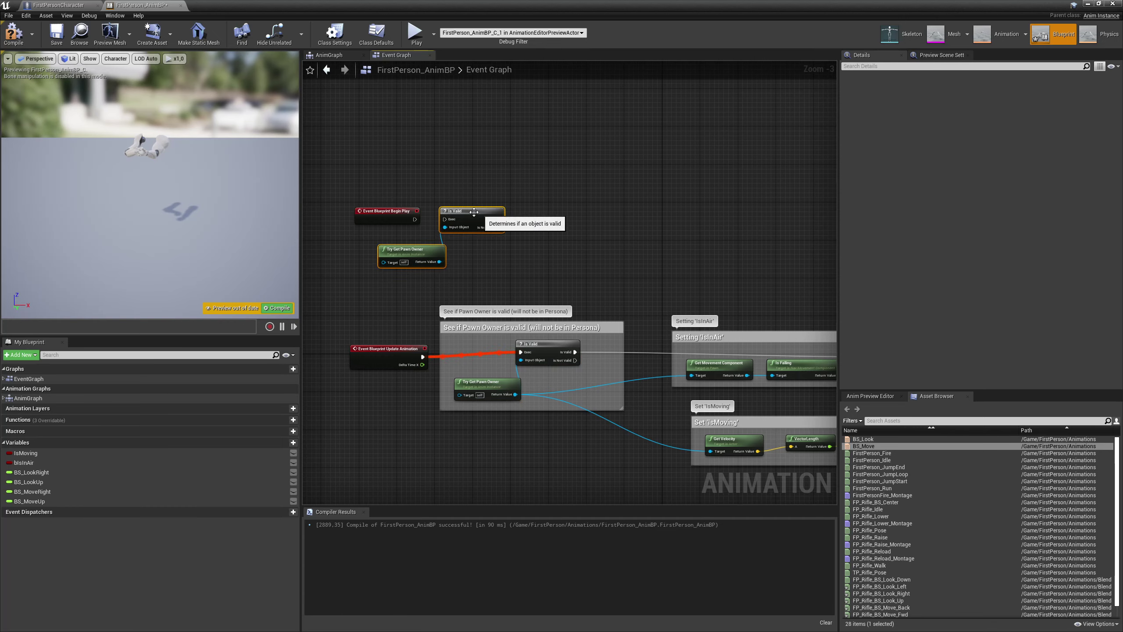
drag(445, 221, 444, 220)
drag(439, 261, 459, 228)
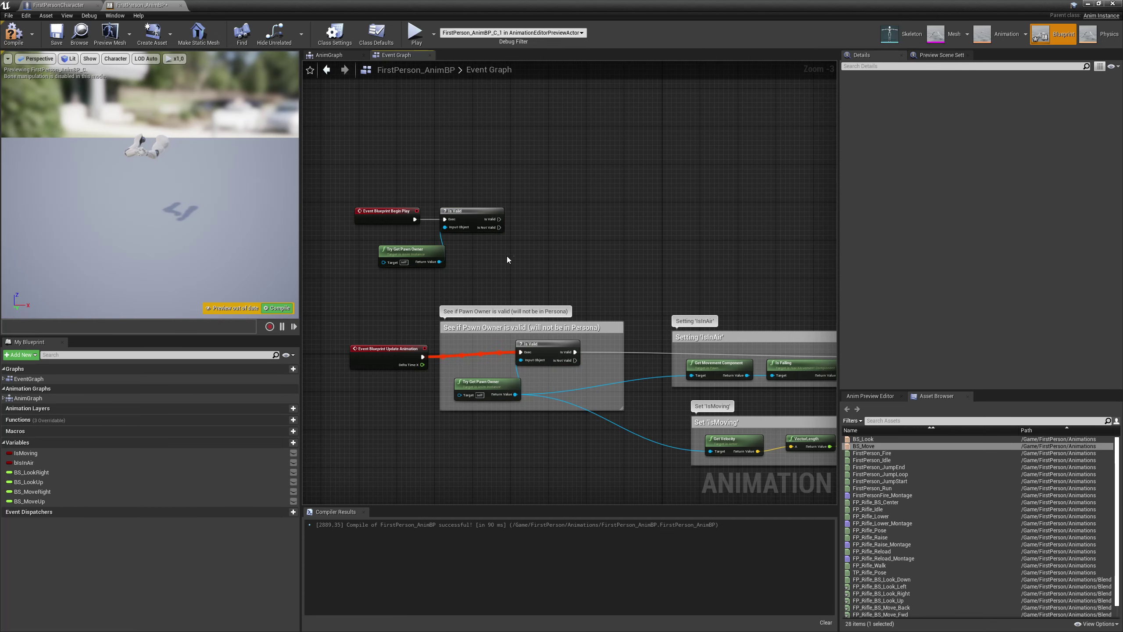
Cast the copied Try Get Pawn Owner's Return Value to FirstPersonCharacter and run the cast from the Is Valid output
right_drag(474, 250, 456, 261)
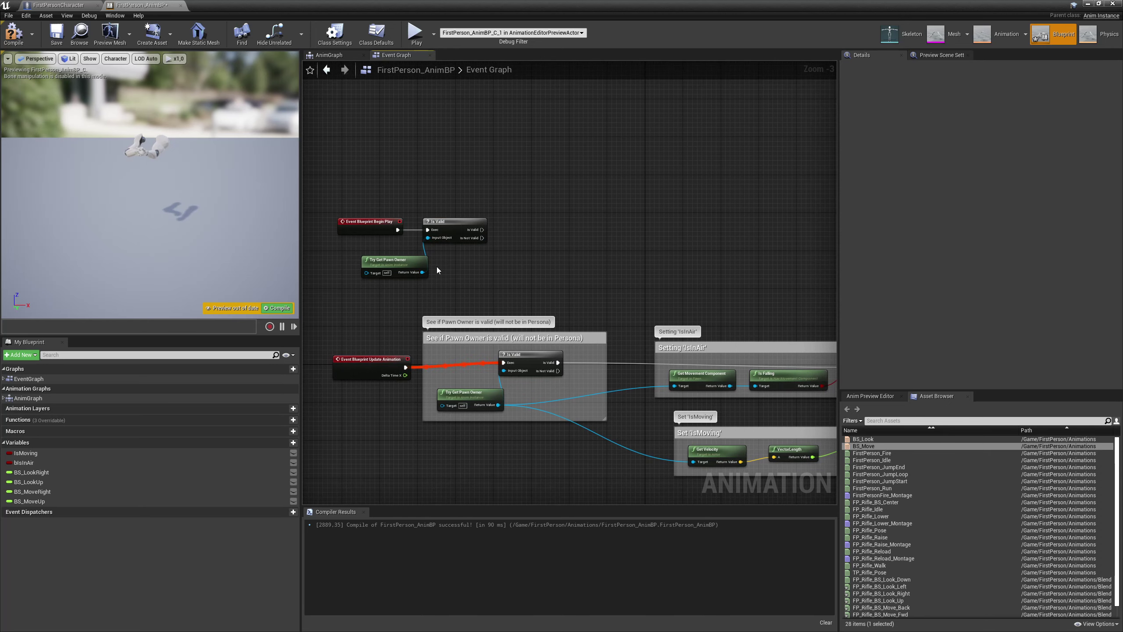
drag(421, 276, 519, 253)
text(cas)
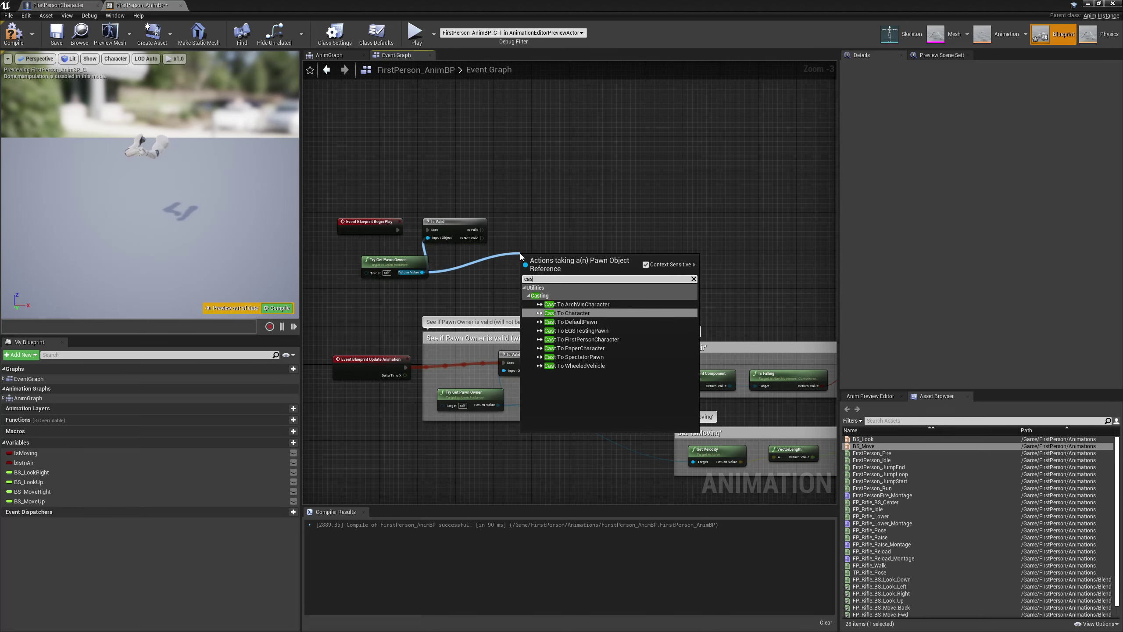
text(t tp)
key(BackSpace)
key(BackSpace)
text(o fi)
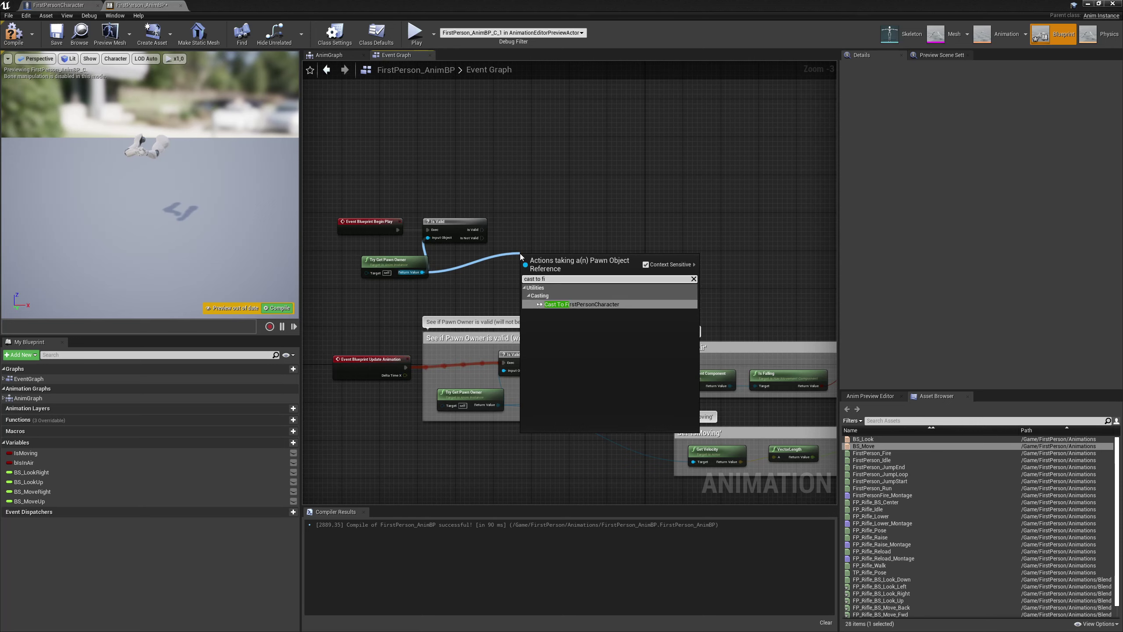
key(Return)
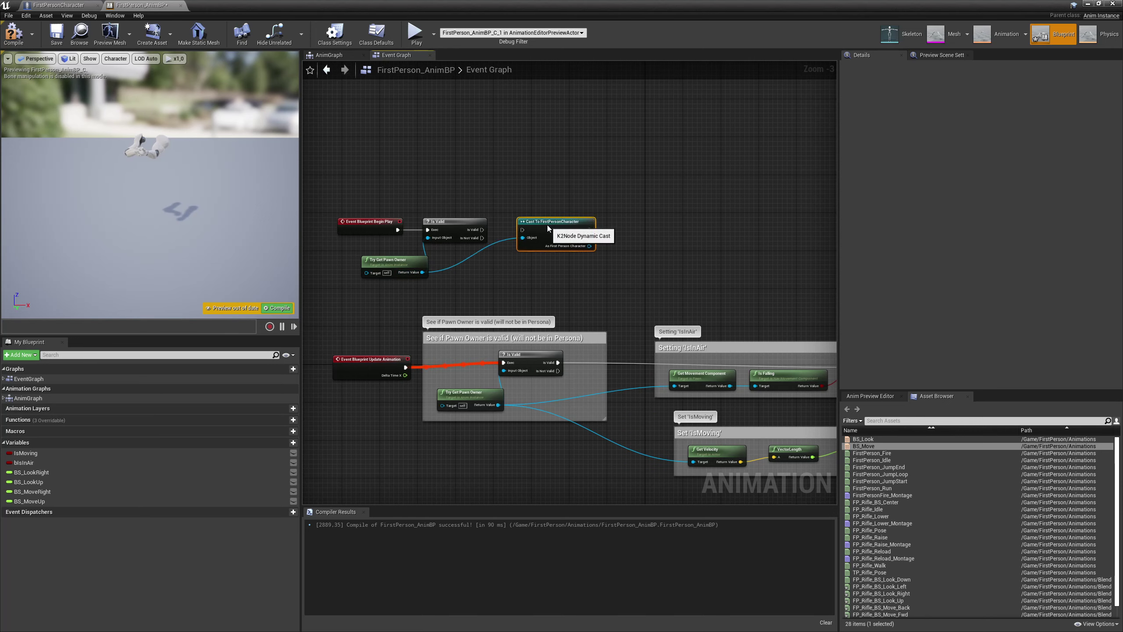
drag(485, 230, 523, 231)
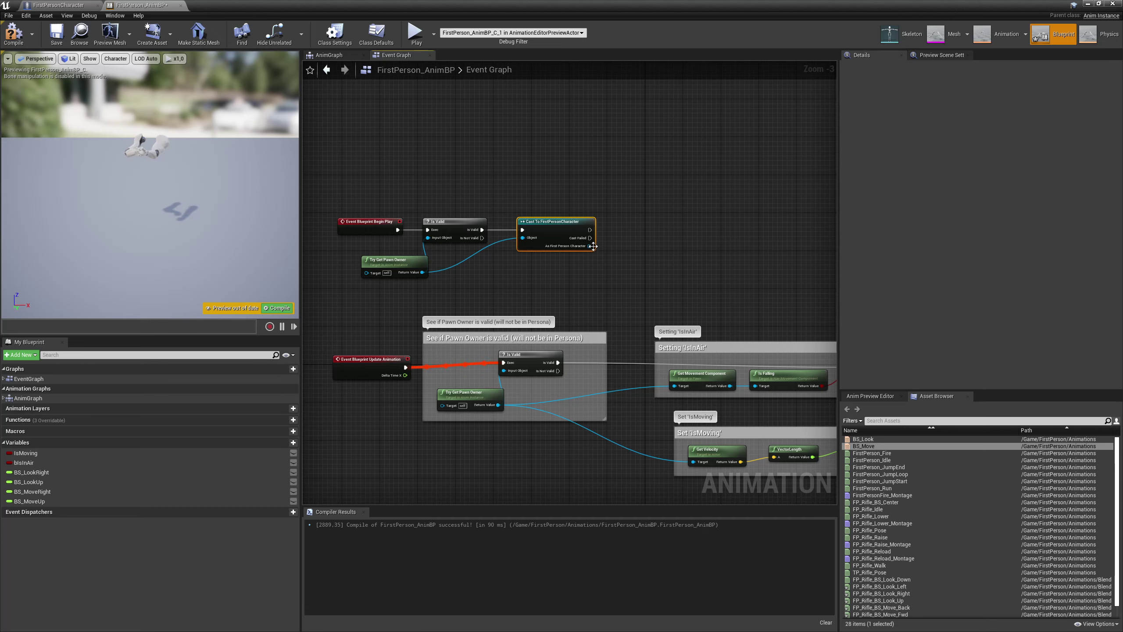
Promote the cast's As First Person Character output to a variable named MyCharacter and align its Set node with the cast
drag(589, 246, 610, 243)
click(644, 276)
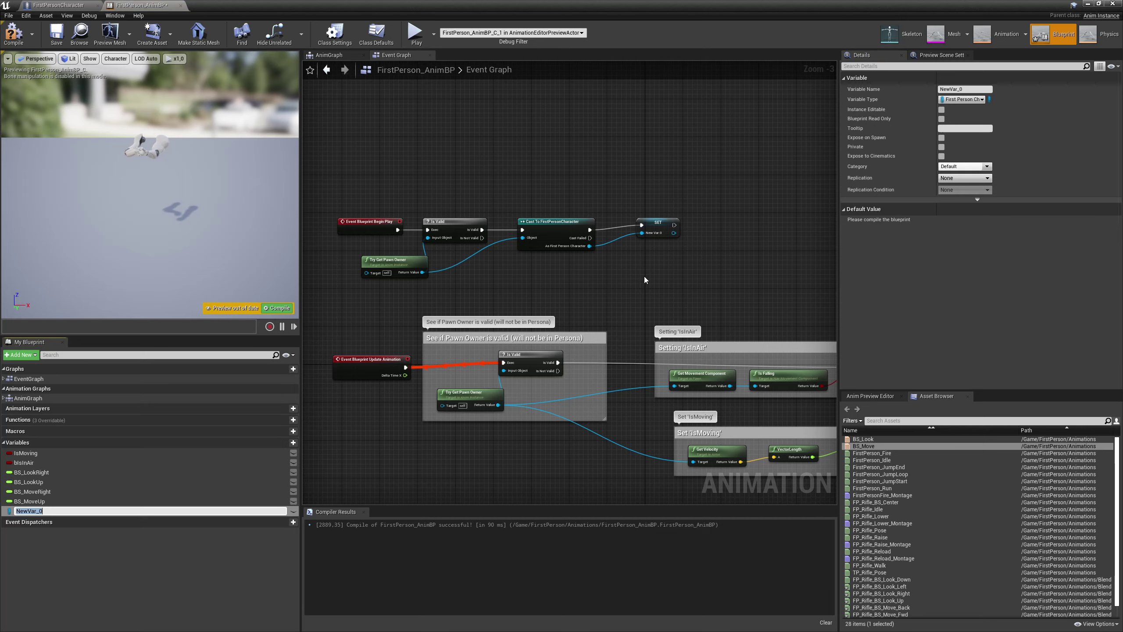
text(MyCharacter)
key(Return)
click(655, 233)
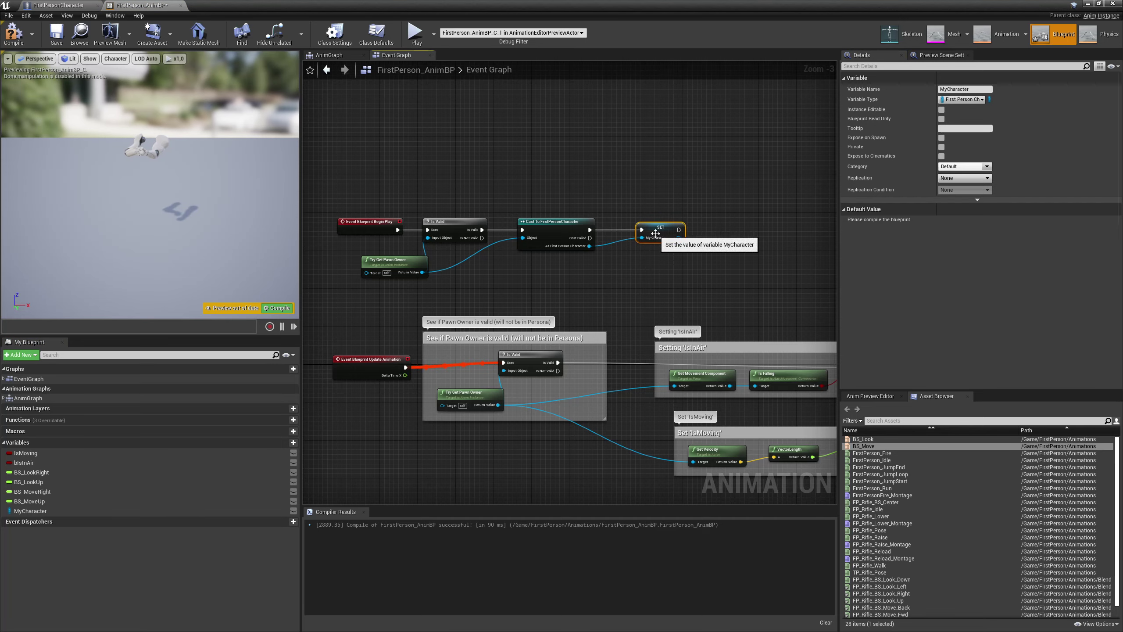
click(793, 286)
Place a MyCharacter getter past the Set 'IsMoving' group and get BS Move Fwd from it
right_drag(763, 266, 709, 222)
right_drag(680, 300, 442, 179)
drag(30, 511, 648, 367)
right_drag(706, 363, 663, 355)
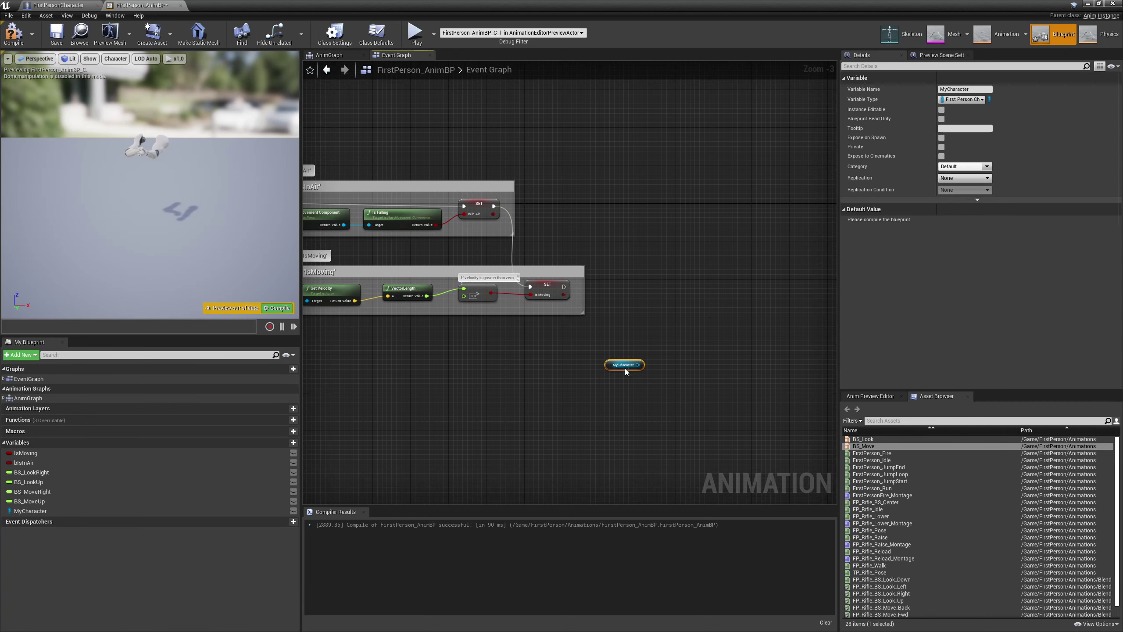
drag(637, 365, 662, 342)
text(get bs_)
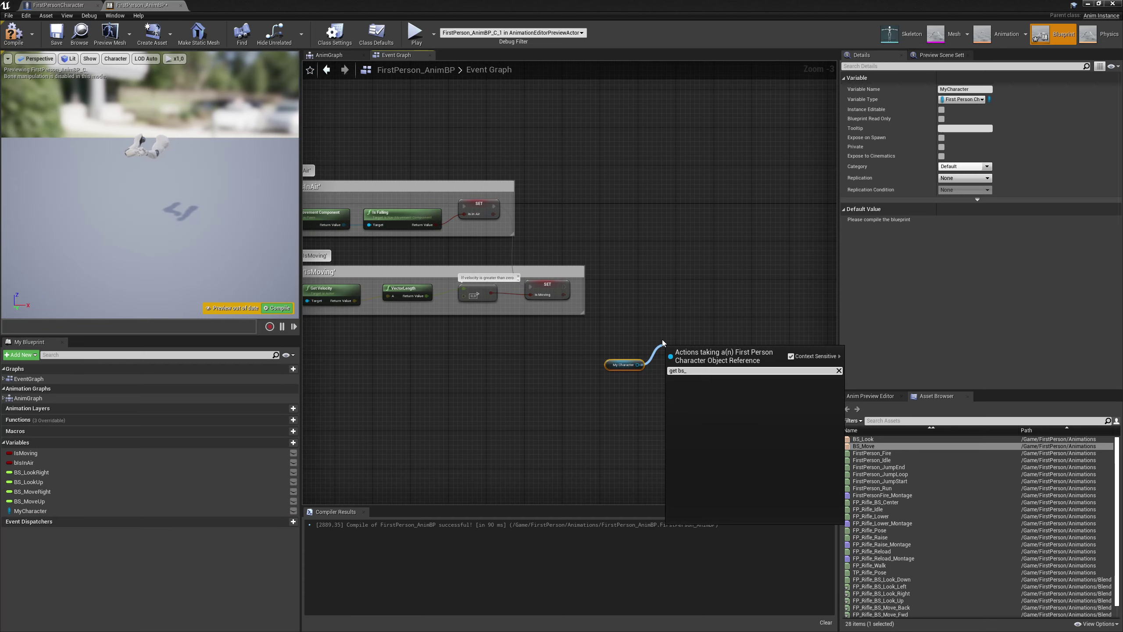
key(BackSpace)
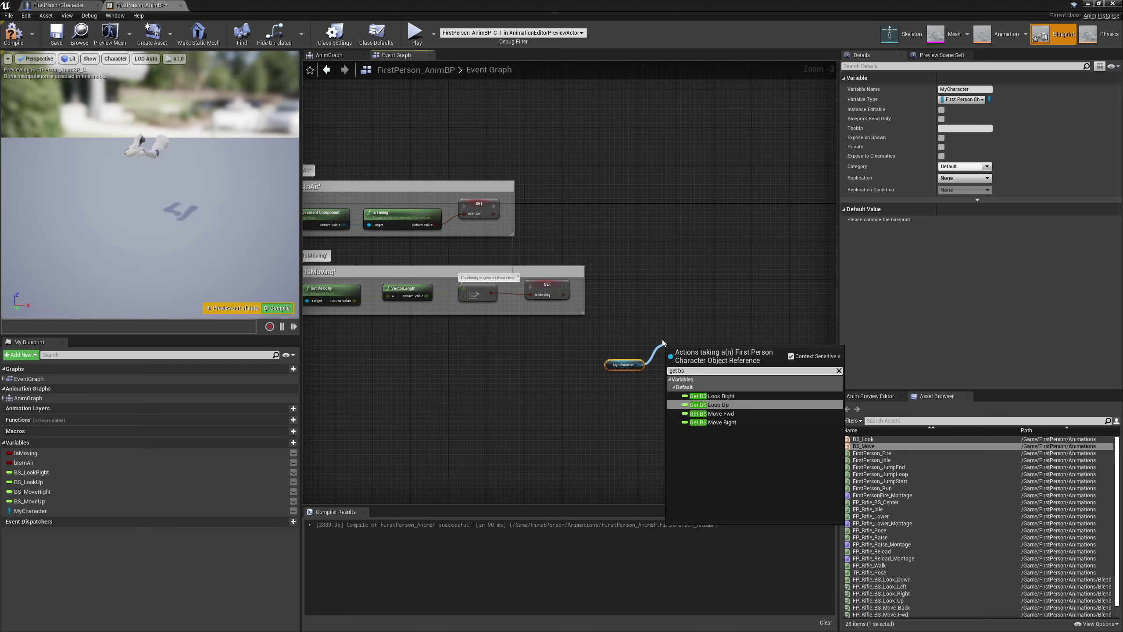
key(Down)
key(Return)
Get BS Move Right from the MyCharacter reference, placing it beyond the BS Move Fwd getter
drag(638, 365, 642, 366)
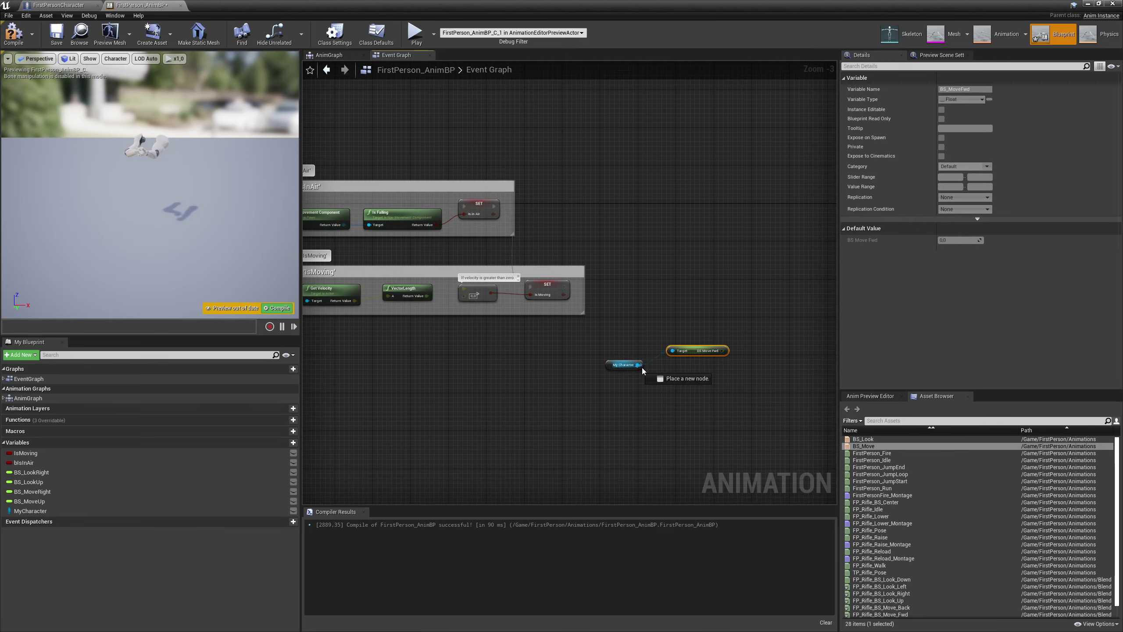
drag(760, 360, 762, 361)
text(get bs)
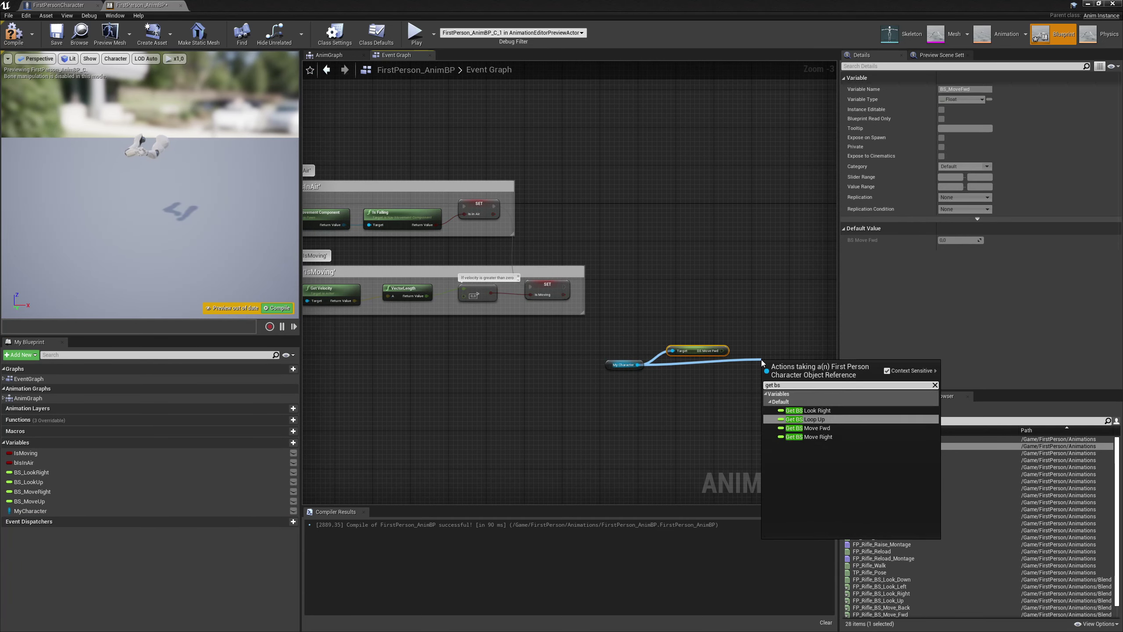
key(Down)
key(Down)
key(Return)
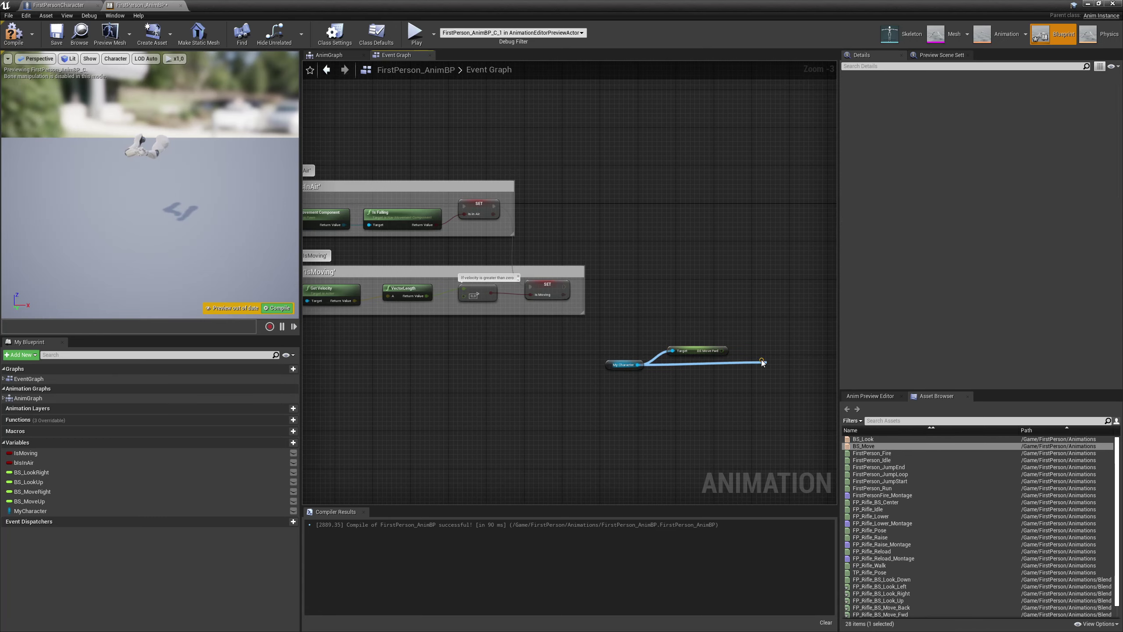
Add a Set BS_MoveUp node, feed it the character's BS Move Fwd value, and tuck that getter beneath it
right_drag(751, 356, 694, 349)
scroll(695, 350, up, 1)
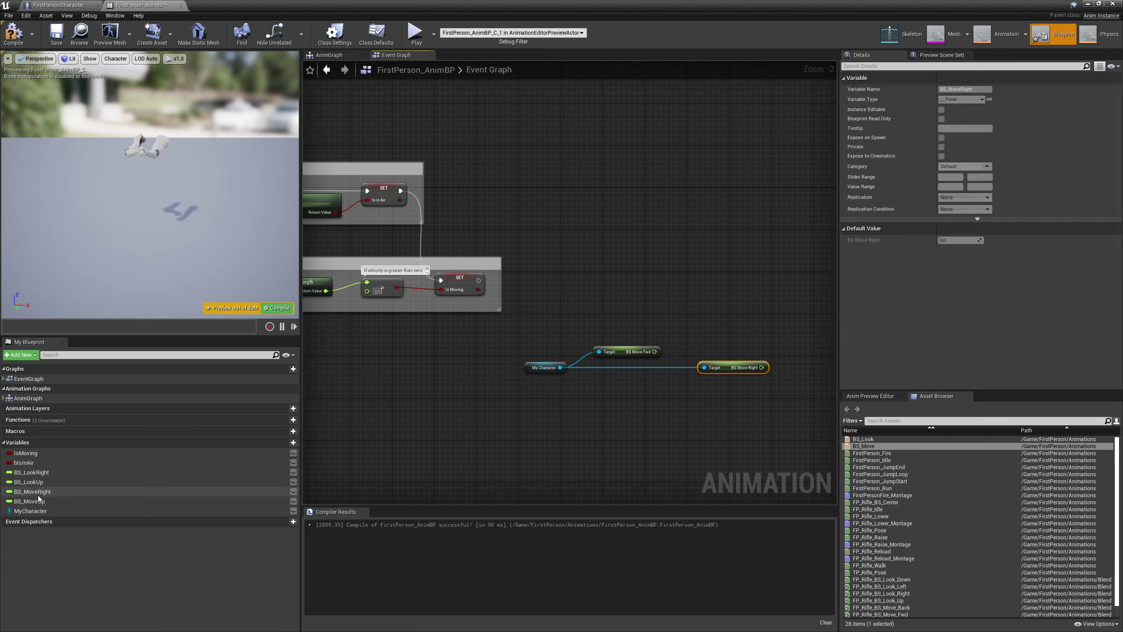
drag(37, 503, 551, 298)
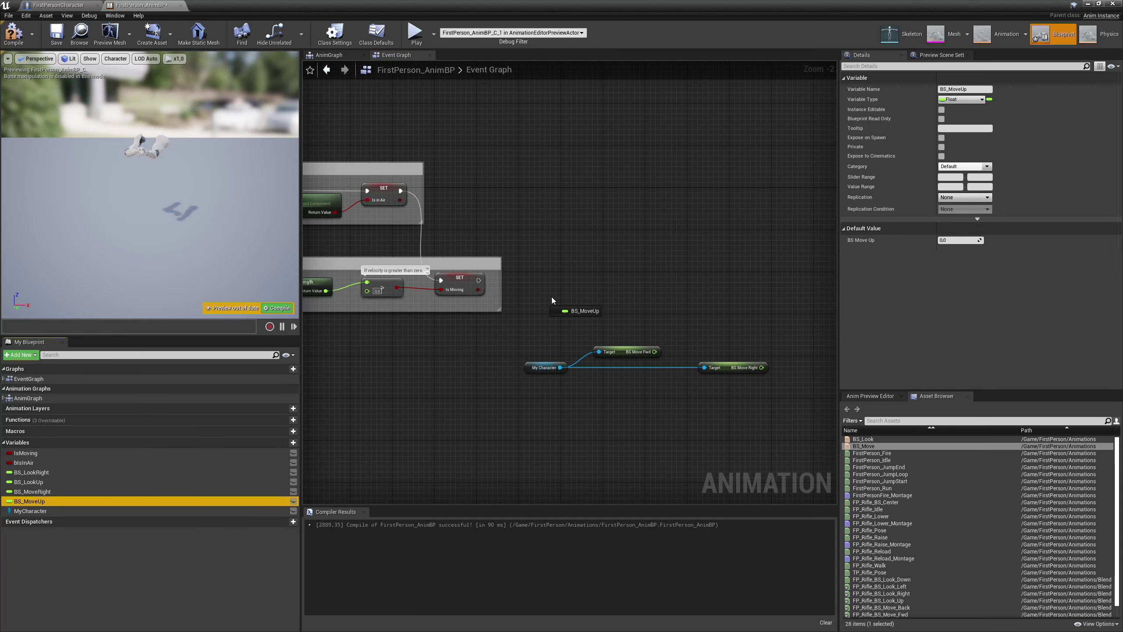
drag(717, 290, 703, 286)
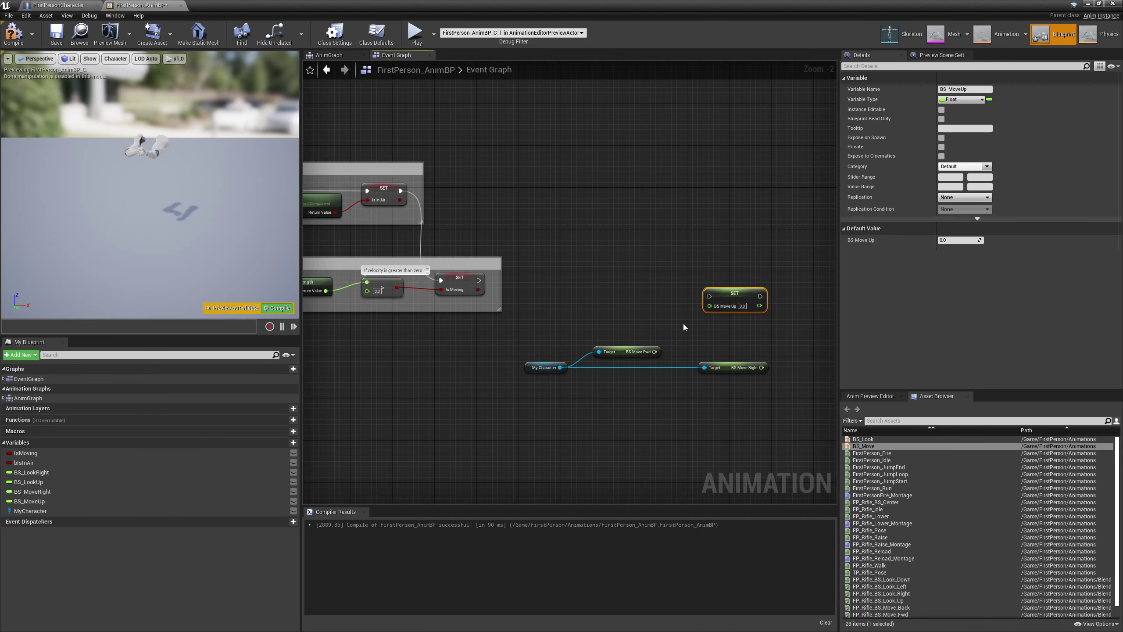
click(729, 304)
drag(654, 352, 604, 300)
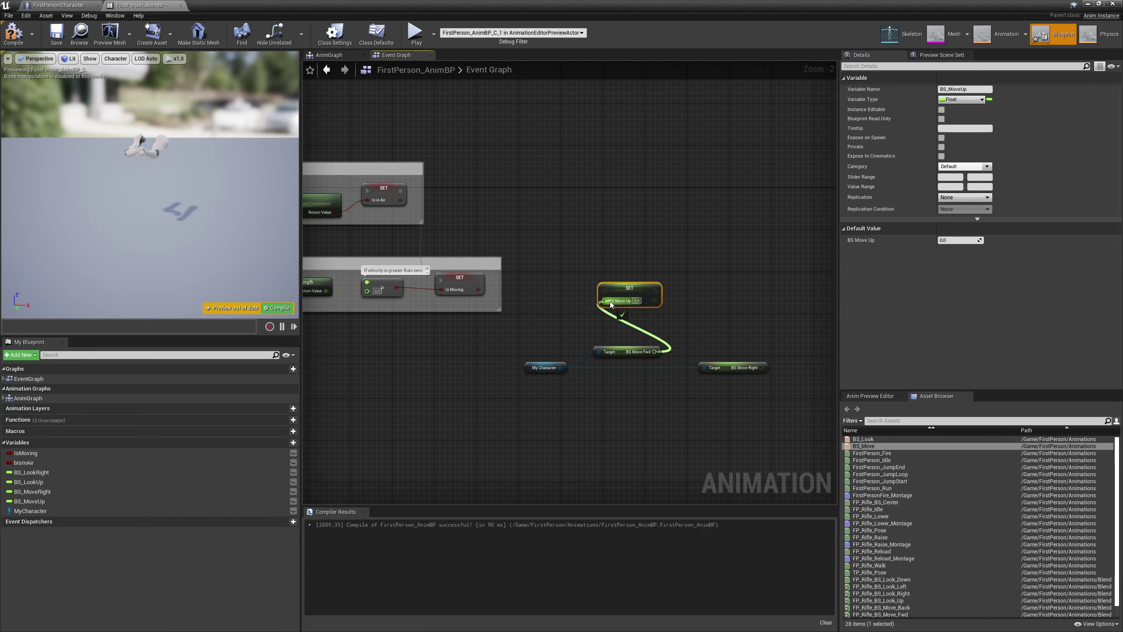
drag(620, 354, 625, 328)
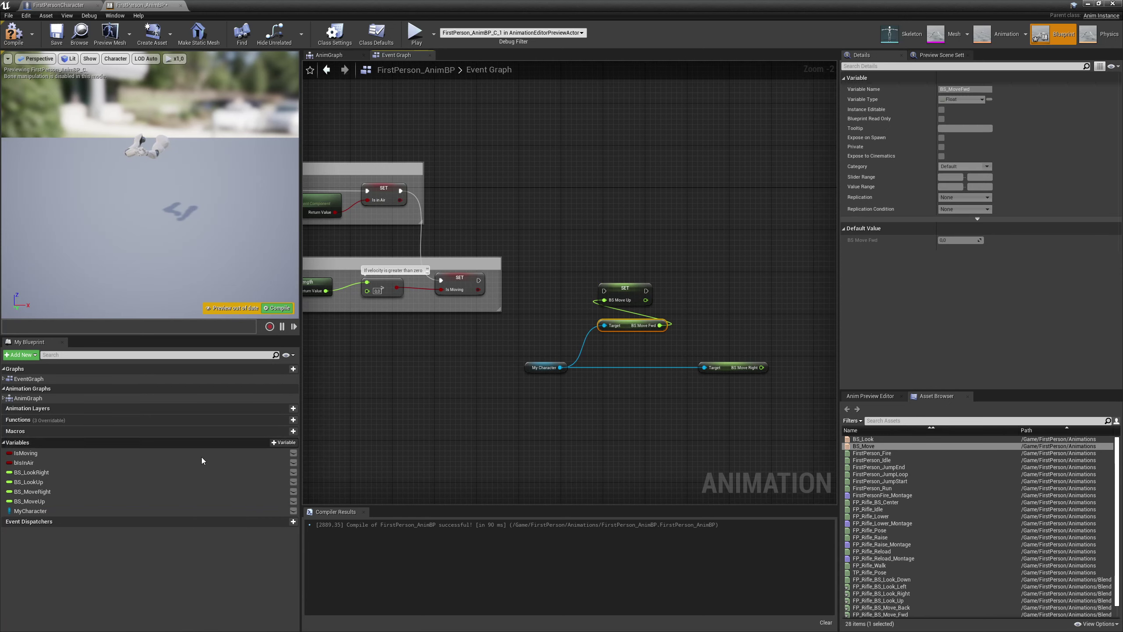
Add a Set BS_MoveRight node executed after Set BS Move Up and feed it the character's BS Move Right value
drag(32, 491, 710, 292)
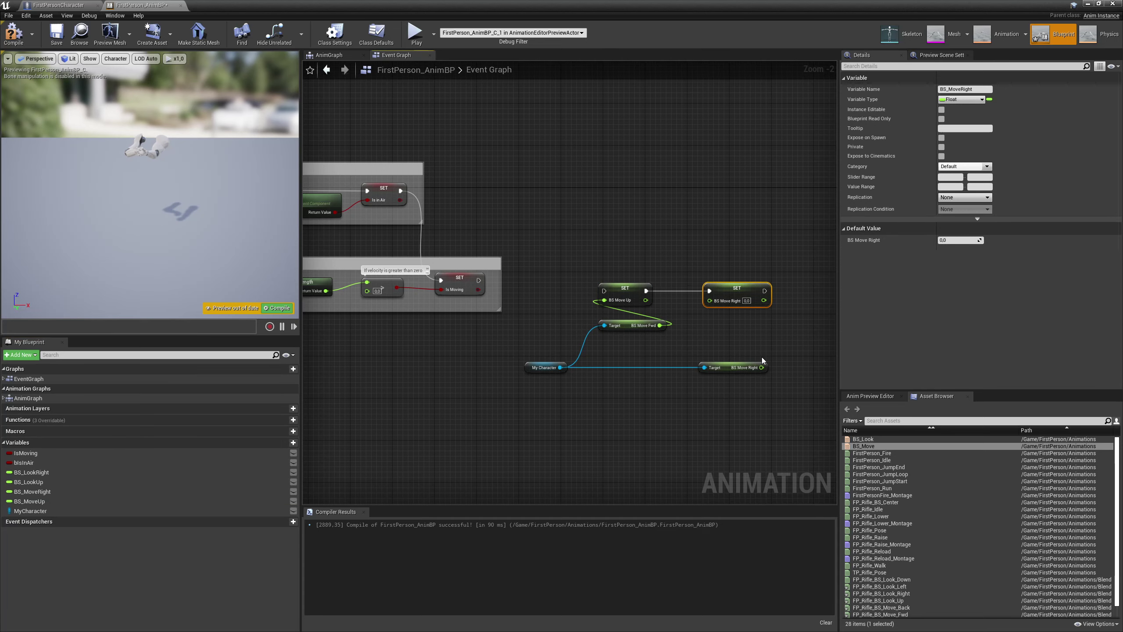
drag(761, 368, 731, 326)
click(707, 337)
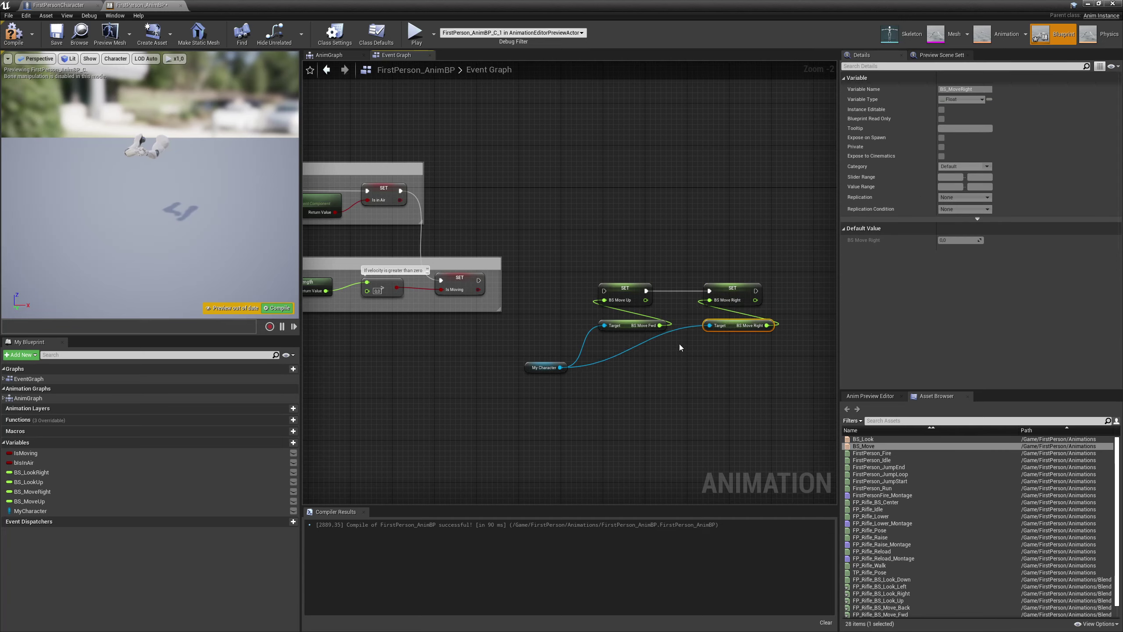
Execute Set BS Move Up after Set Is Moving, and get BS Loop Up from the MyCharacter reference beyond the move nodes
drag(604, 291, 479, 281)
right_drag(688, 406, 612, 389)
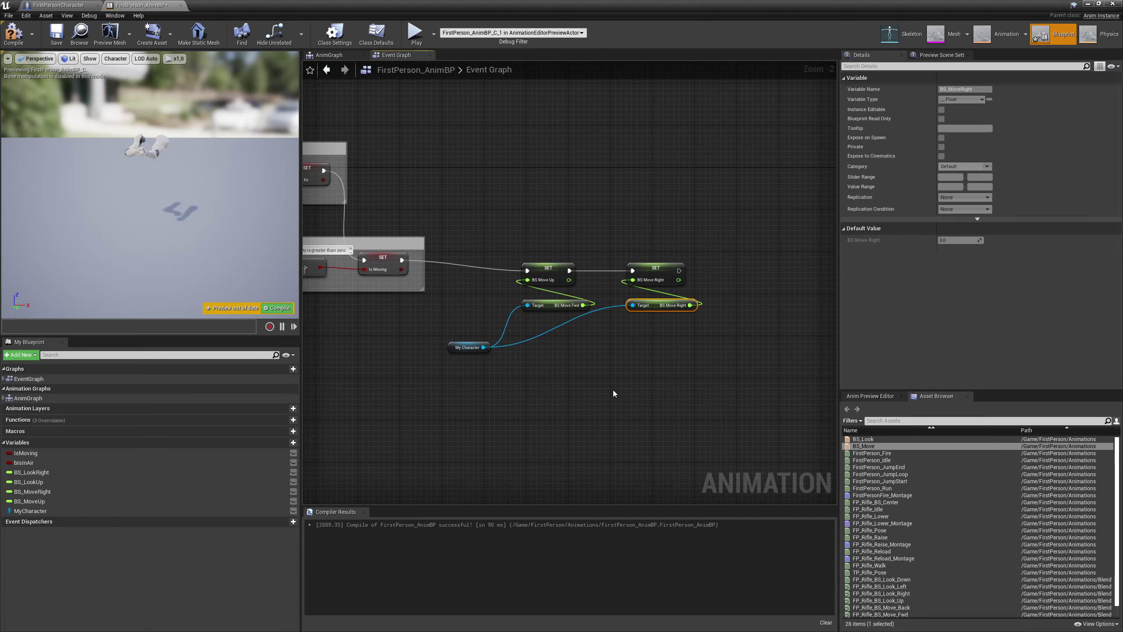
scroll(612, 390, up, 1)
right_drag(670, 342, 563, 326)
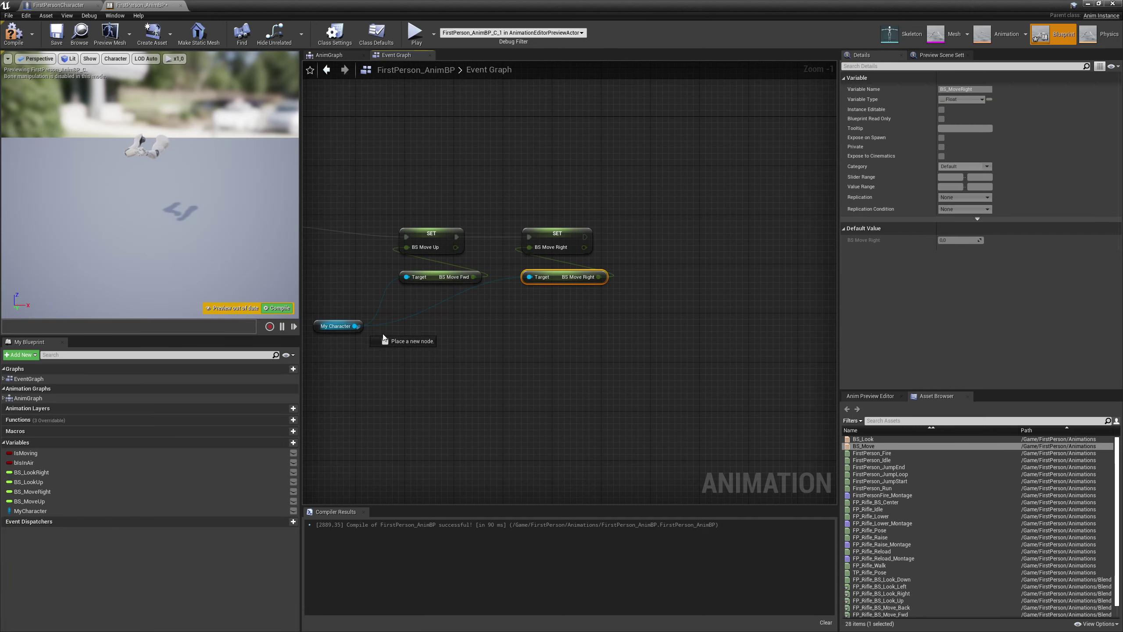
drag(354, 325, 689, 293)
text(get bs)
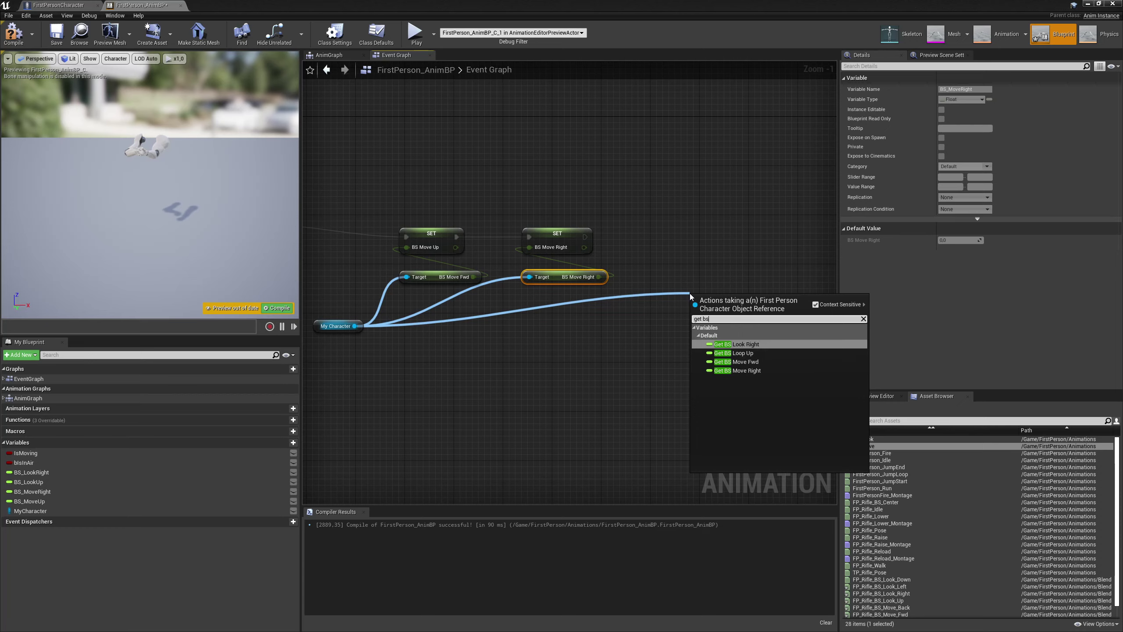
key(Down)
key(Return)
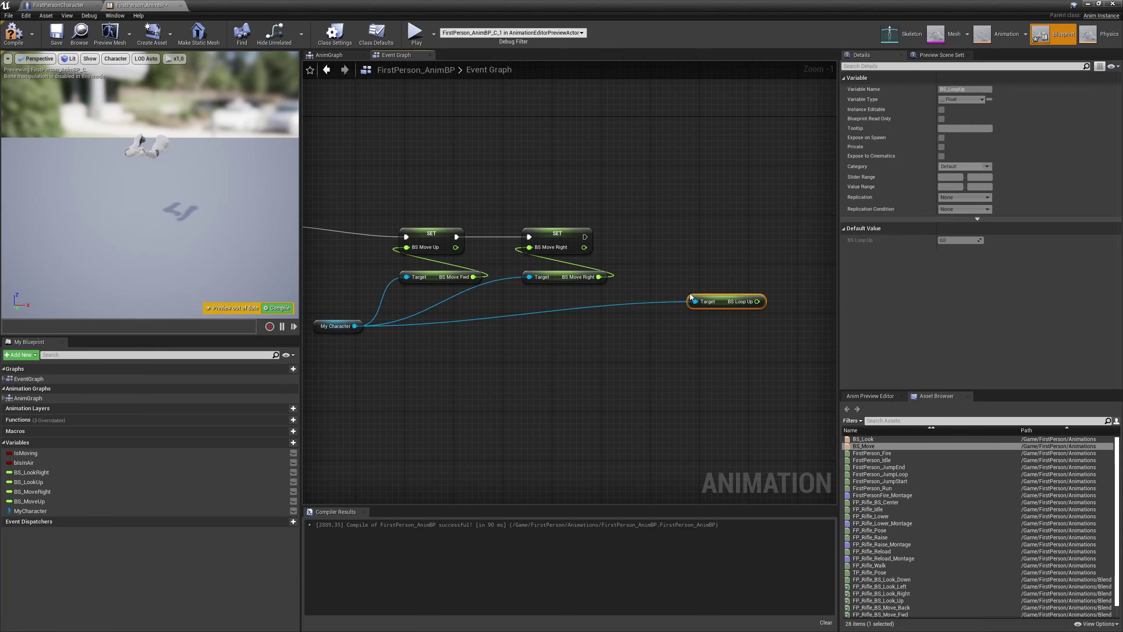
Get BS Look Right from the MyCharacter reference and place it past the BS Loop Up getter
drag(355, 326, 793, 320)
text(get bs)
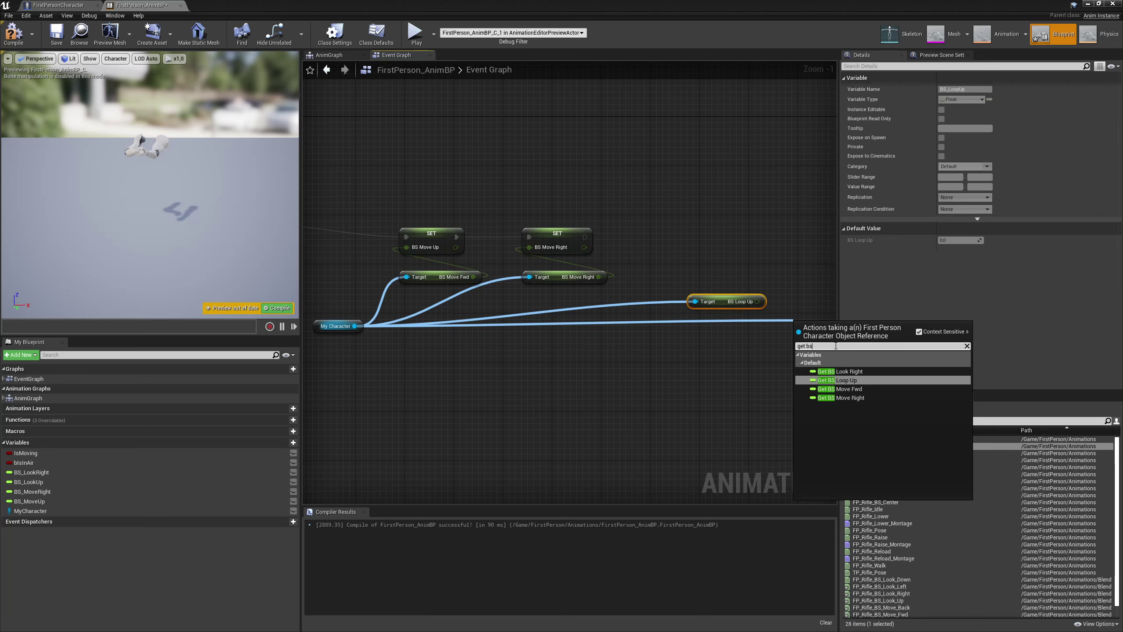
click(853, 371)
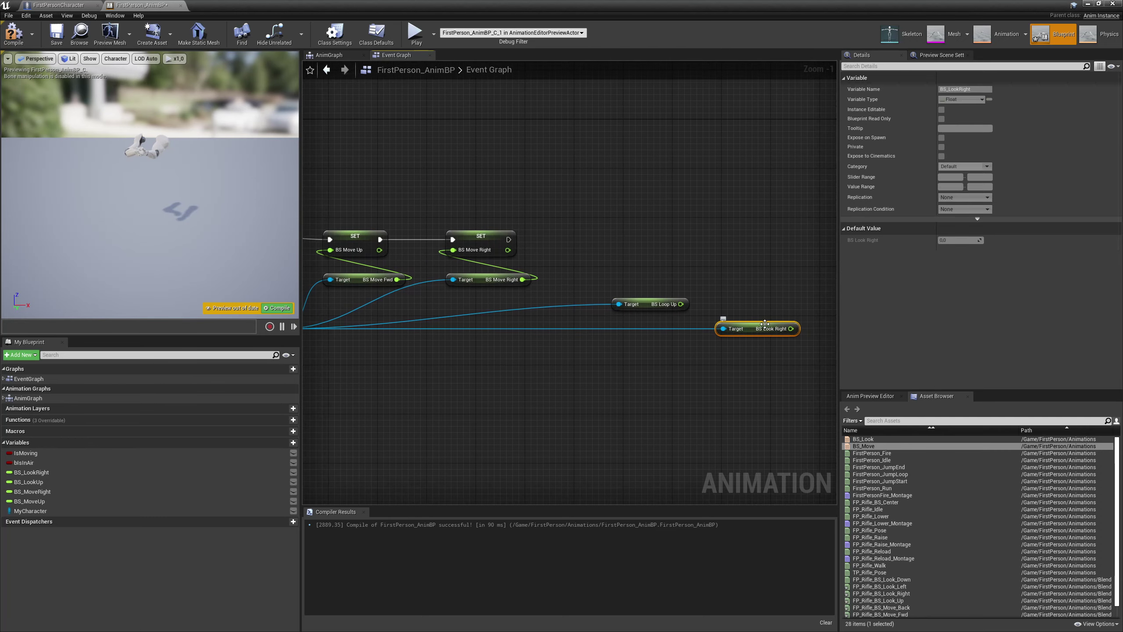
drag(749, 332, 786, 313)
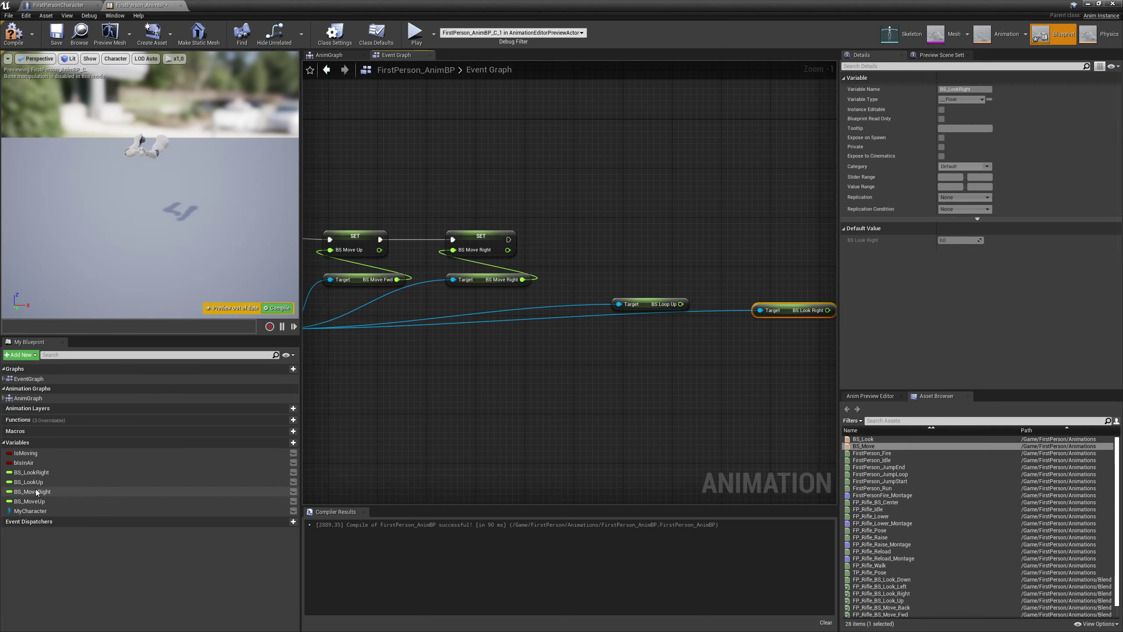
Add Set nodes for BS_LookRight and BS_LookUp, arranging the Look Up setter ahead of the Look Right one
drag(39, 473, 533, 244)
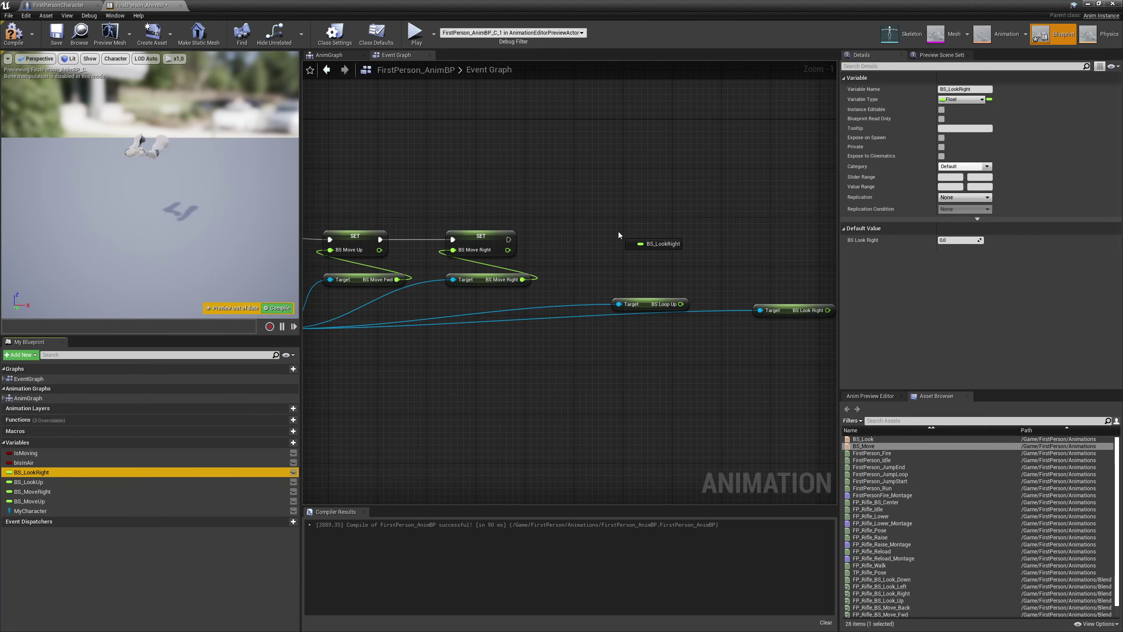
alt+drag(617, 232, 617, 232)
drag(29, 482, 575, 327)
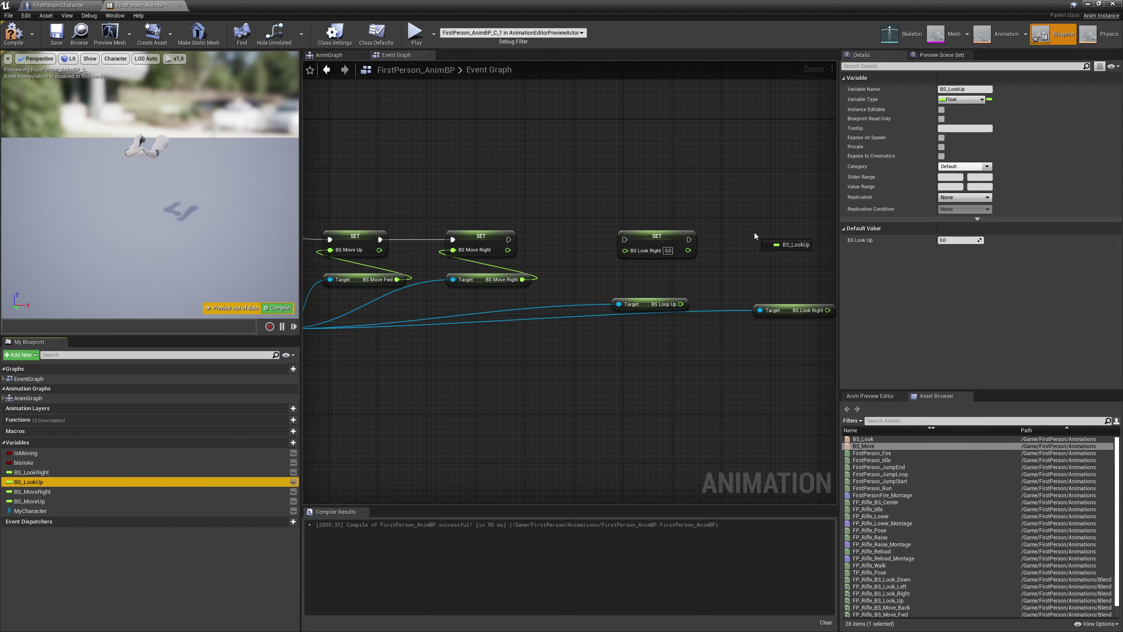
alt+drag(755, 232, 755, 231)
right_drag(740, 259, 684, 256)
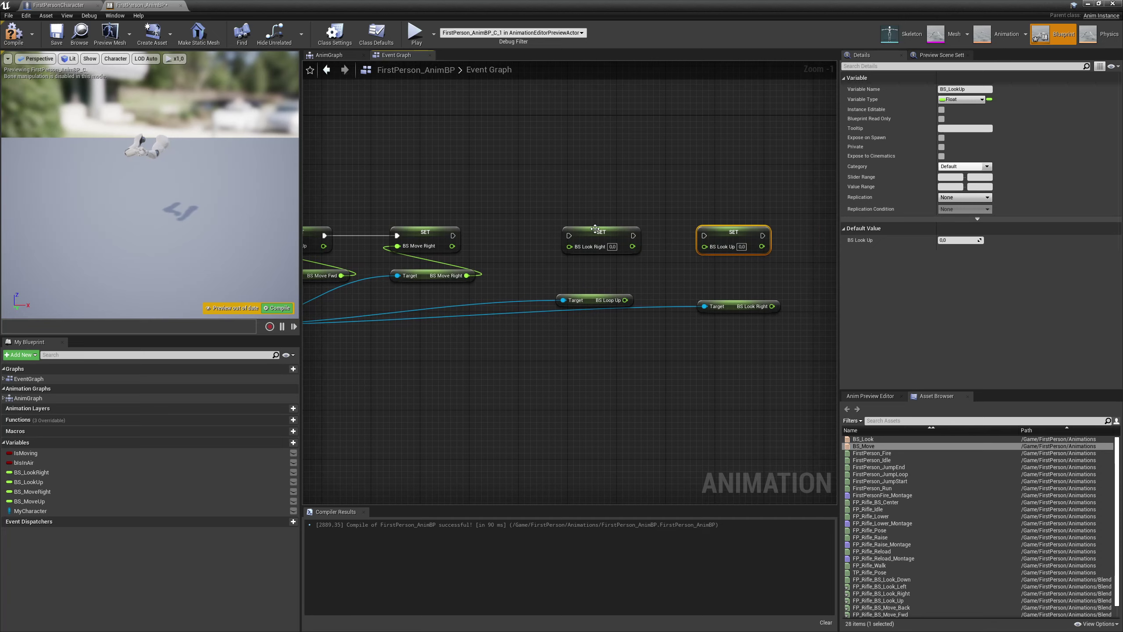
drag(593, 226, 733, 183)
drag(733, 228, 585, 228)
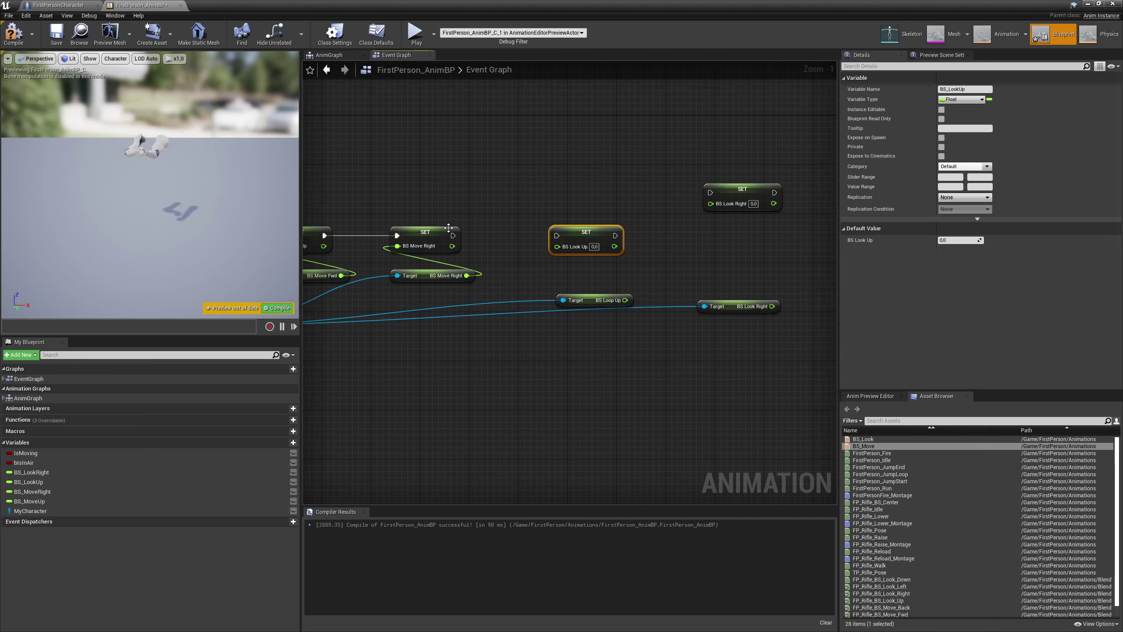
Execute Set BS Look Up after Set BS Move Right and feed it the character's BS Loop Up value
drag(452, 235, 557, 237)
drag(625, 301, 558, 247)
drag(576, 237, 594, 237)
Execute Set BS Look Right after Set BS Look Up and feed it the character's BS Look Right value
drag(742, 189, 736, 226)
drag(624, 235, 733, 233)
drag(772, 307, 705, 246)
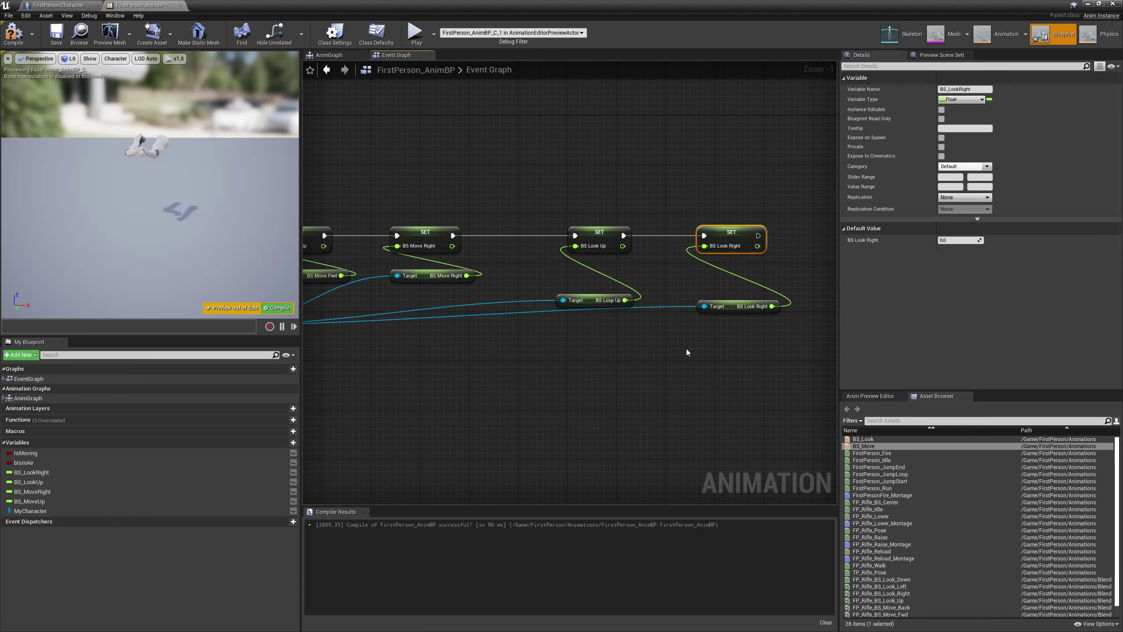
click(689, 352)
Compile FirstPerson_AnimBP, return to its AnimGraph and start a play session in the game viewport
click(13, 42)
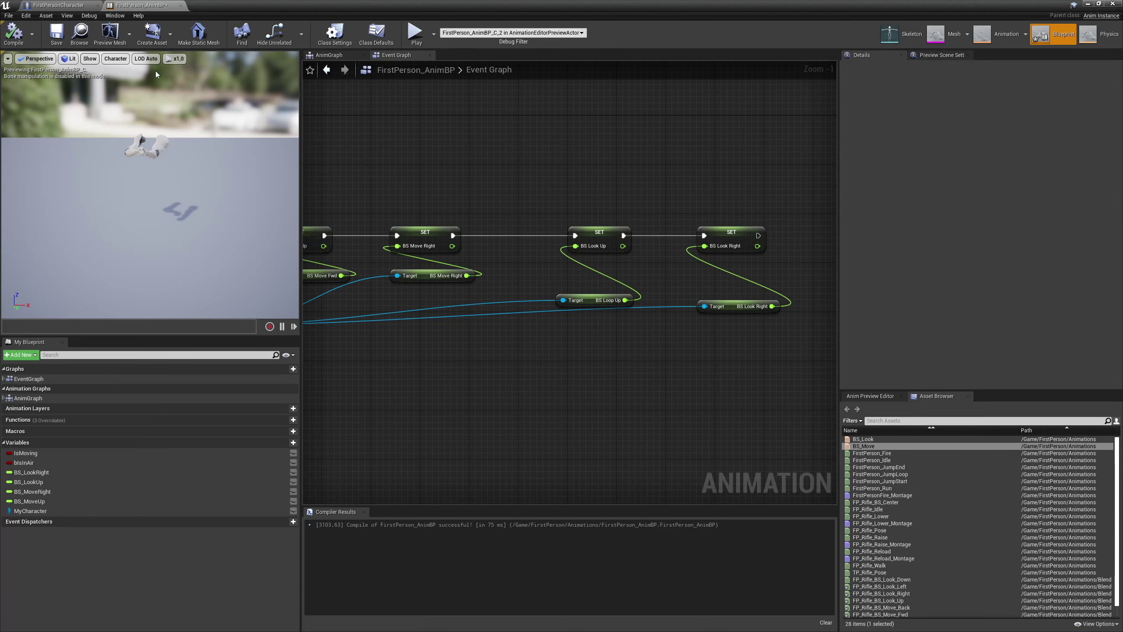
click(326, 67)
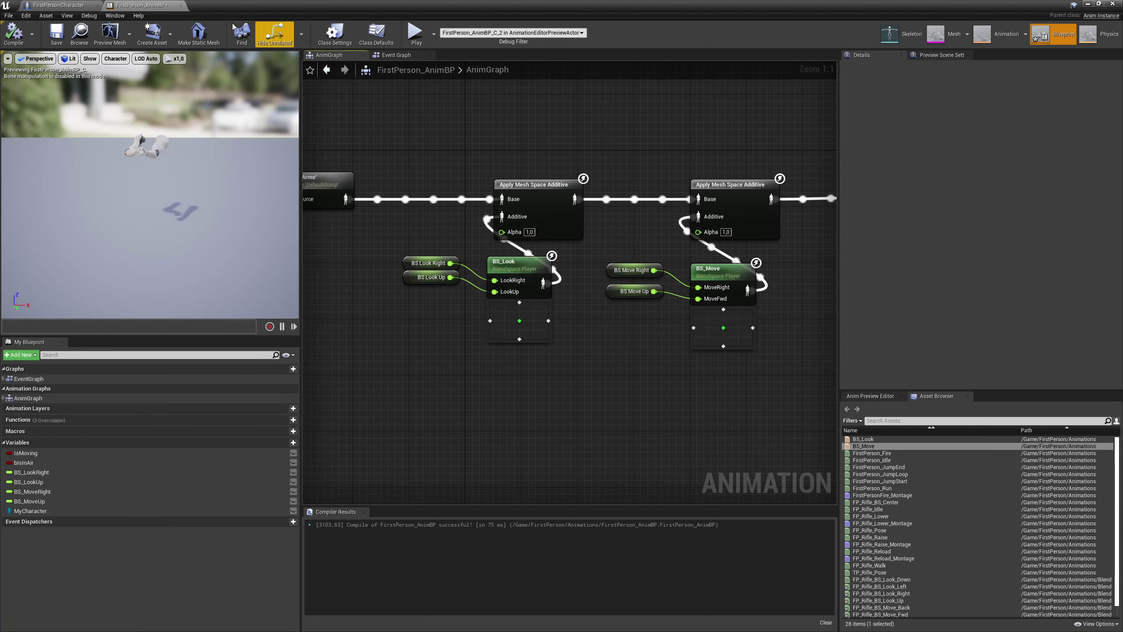
click(412, 35)
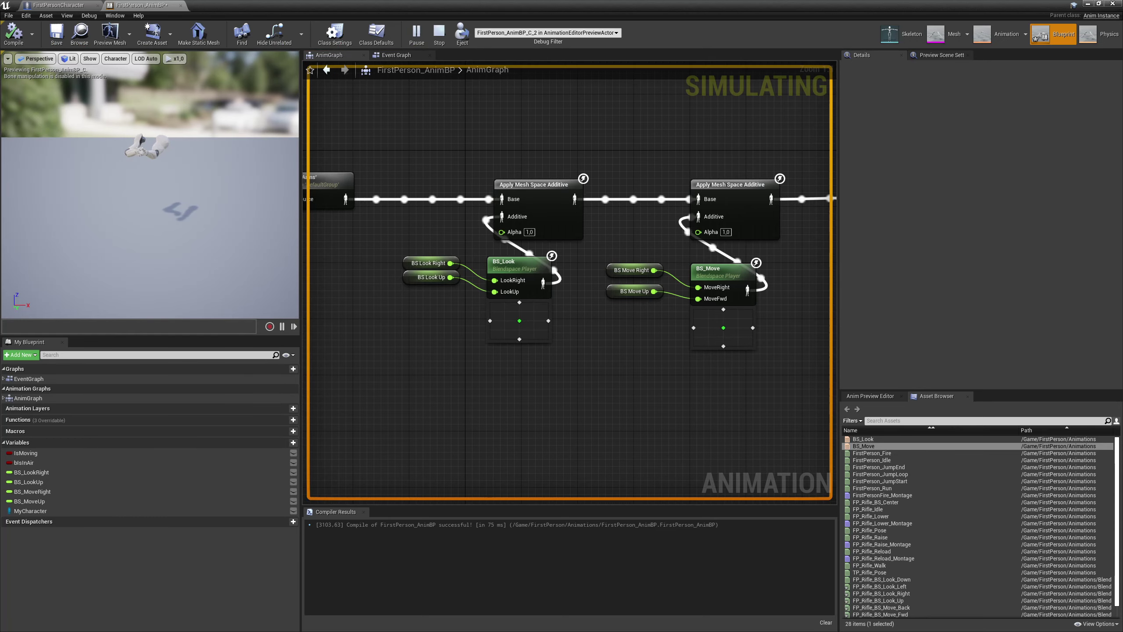
key(alt+Tab)
click(764, 416)
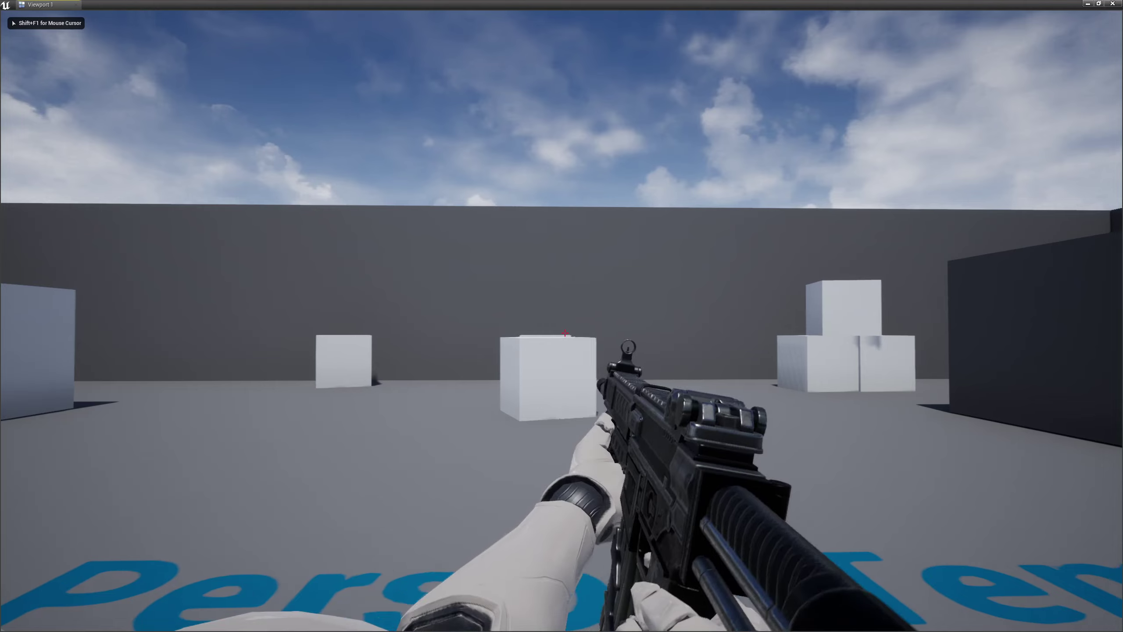
Test the rifle's additive movement by strafing both ways and walking forward and backward, and end the play session
key(d)
key(a)
key(d)
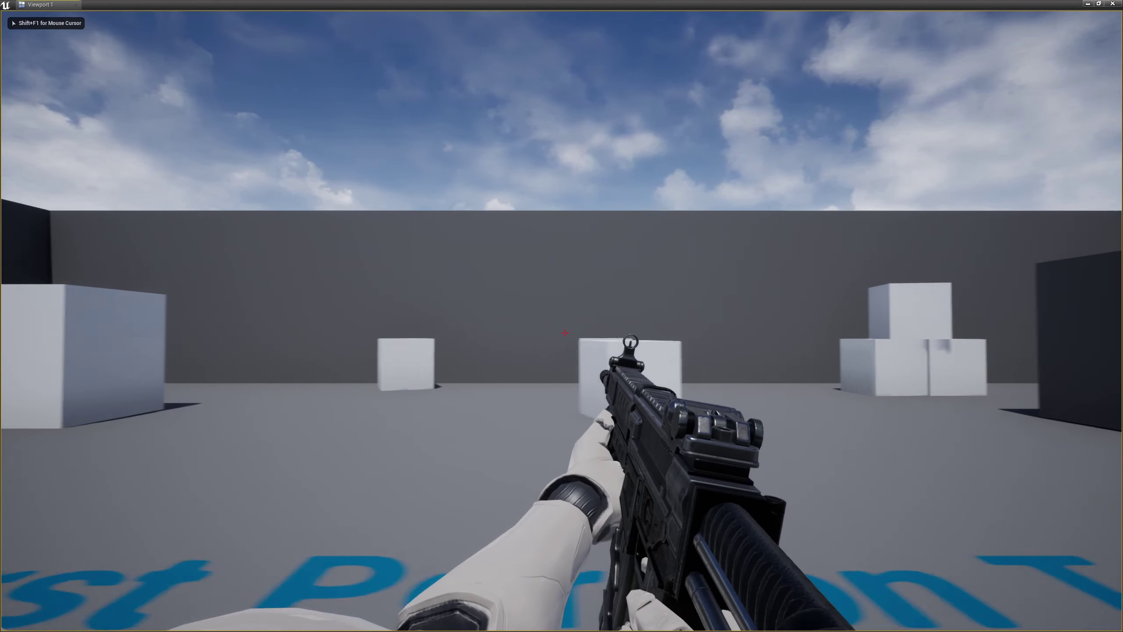
key(a)
key(w)
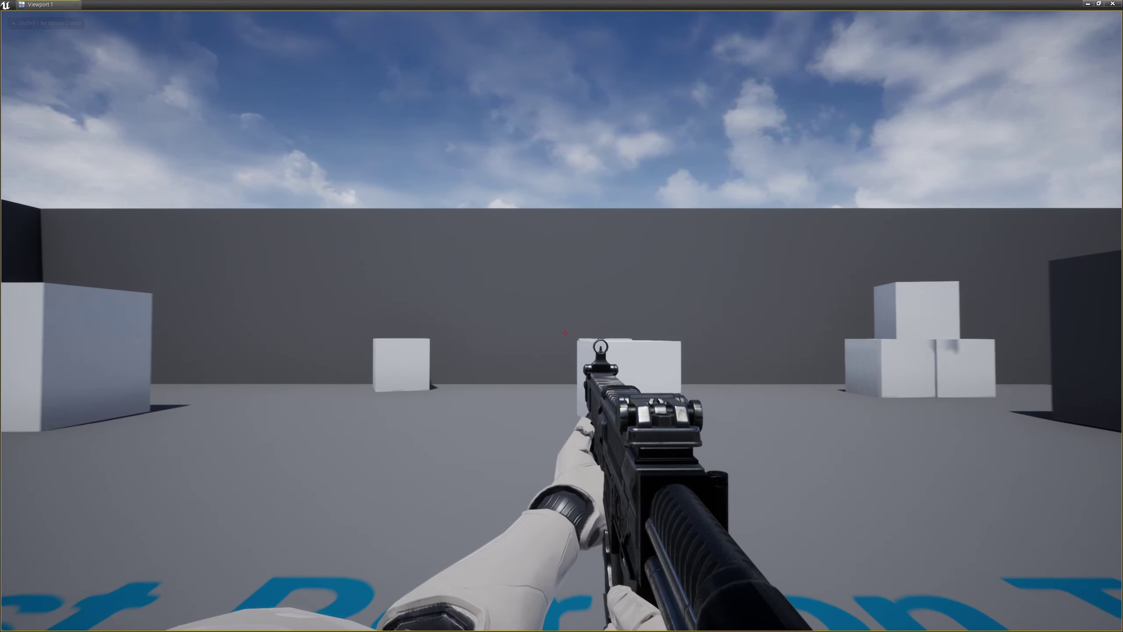
key(s)
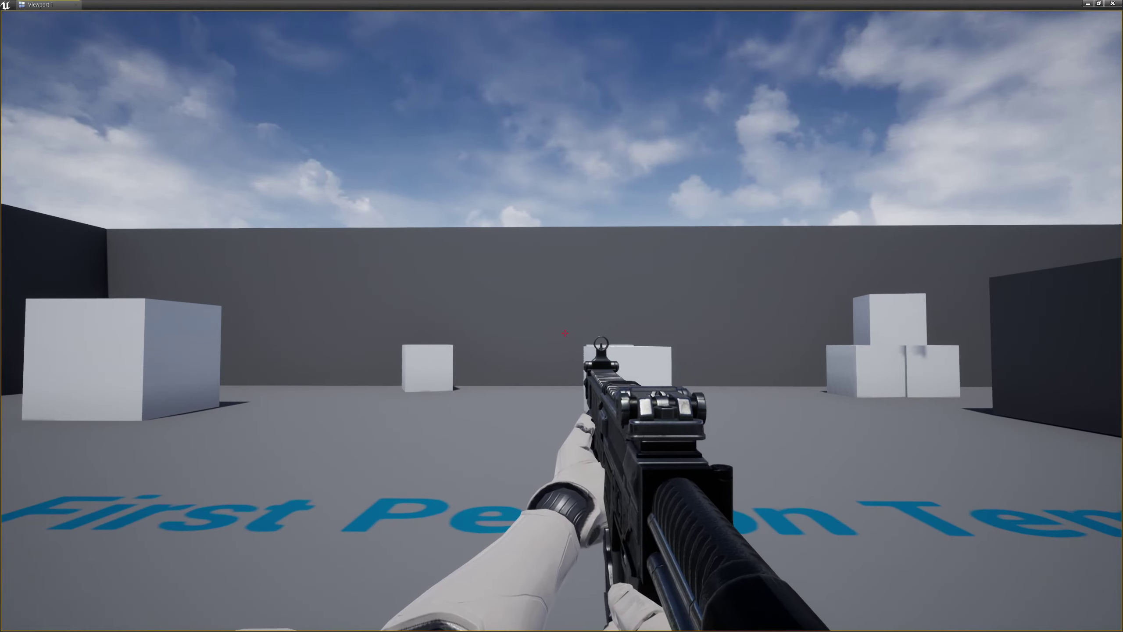
key(w)
key(s)
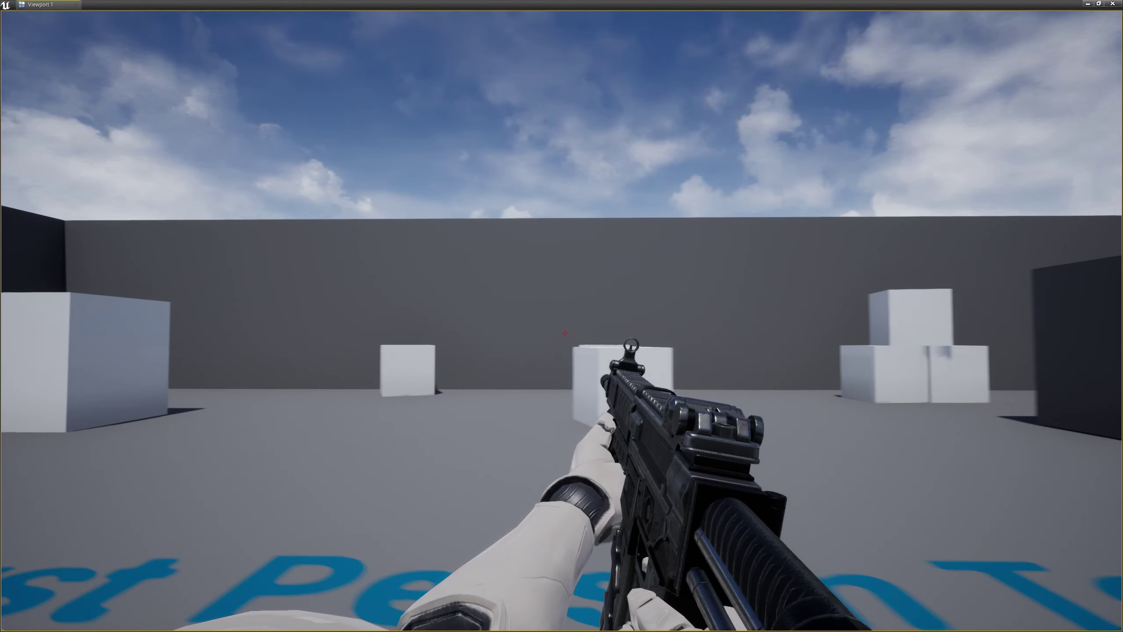
key(d)
key(a)
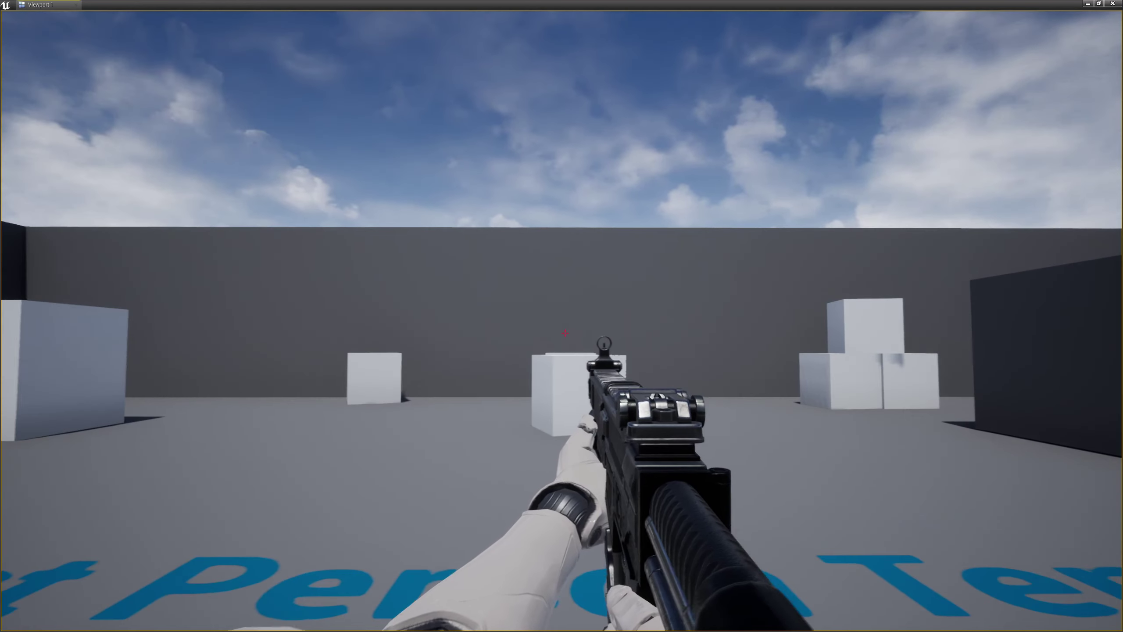
key(Escape)
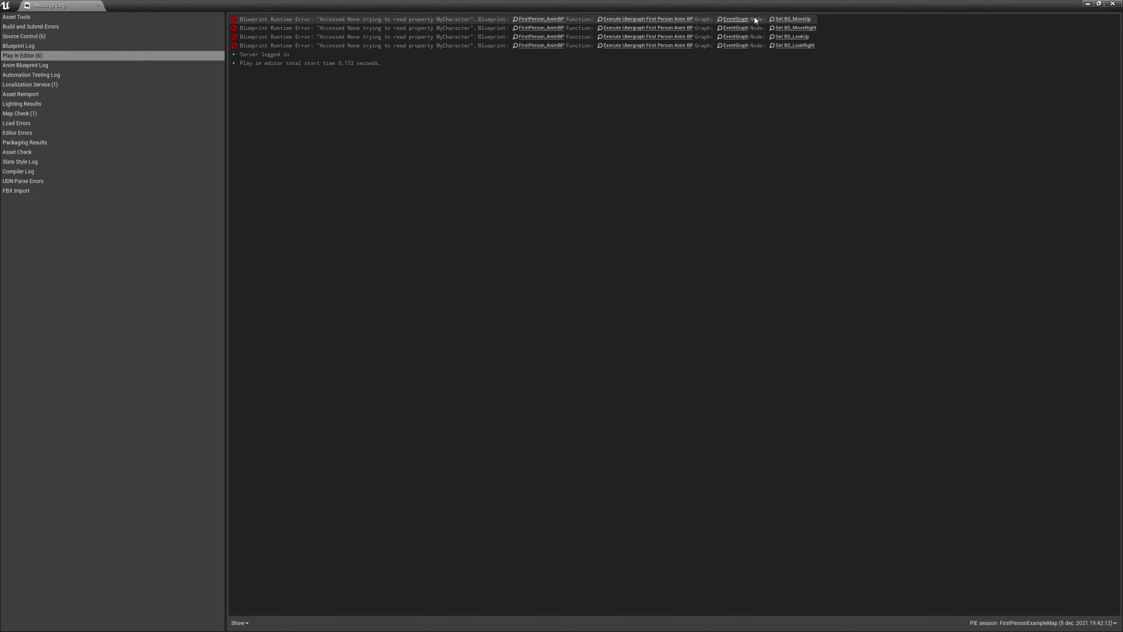
Open the Set BS_MoveUp node named in the runtime errors and trace the MyCharacter reference back to its Begin Play assignment
click(789, 18)
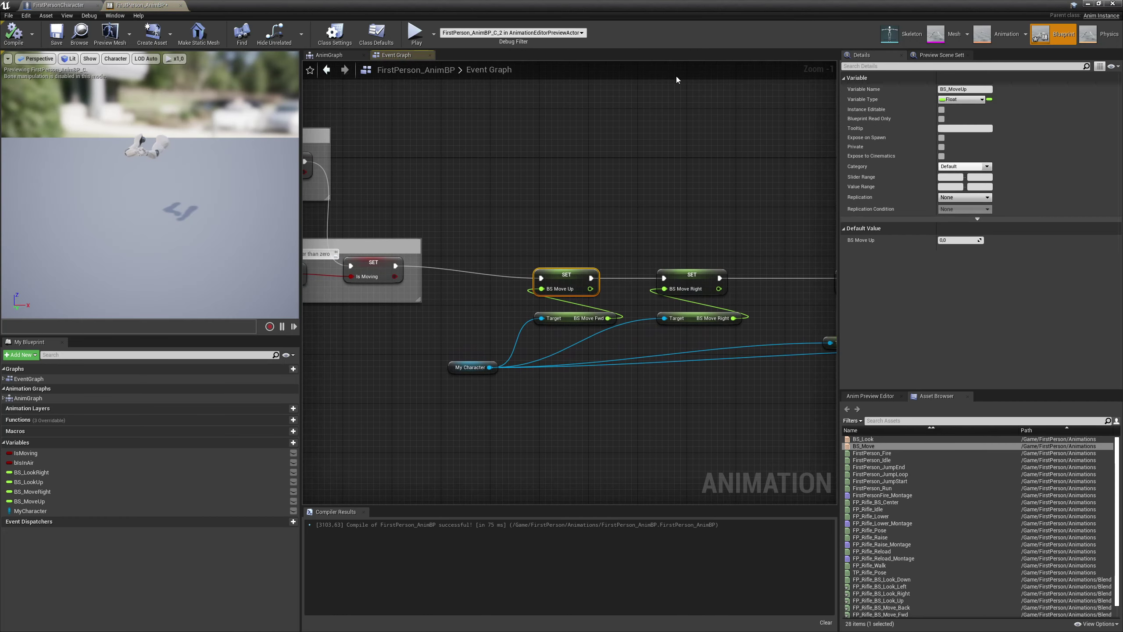
right_drag(788, 204, 825, 213)
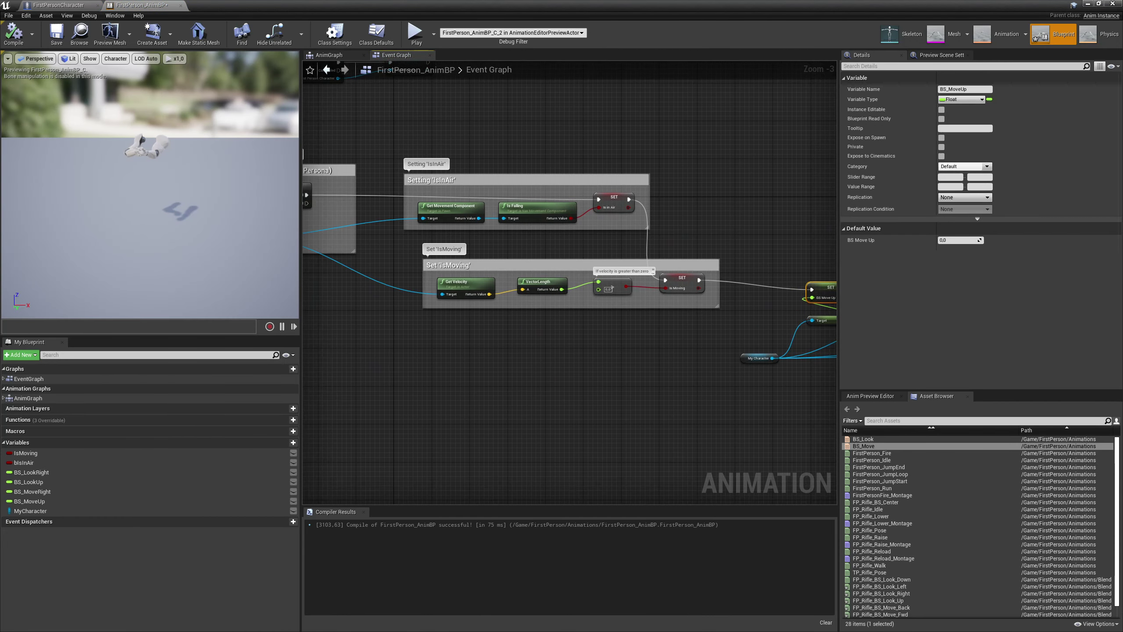
mouse_move(503, 116)
right_down()
mouse_move(724, 157)
mouse_move(775, 202)
right_up()
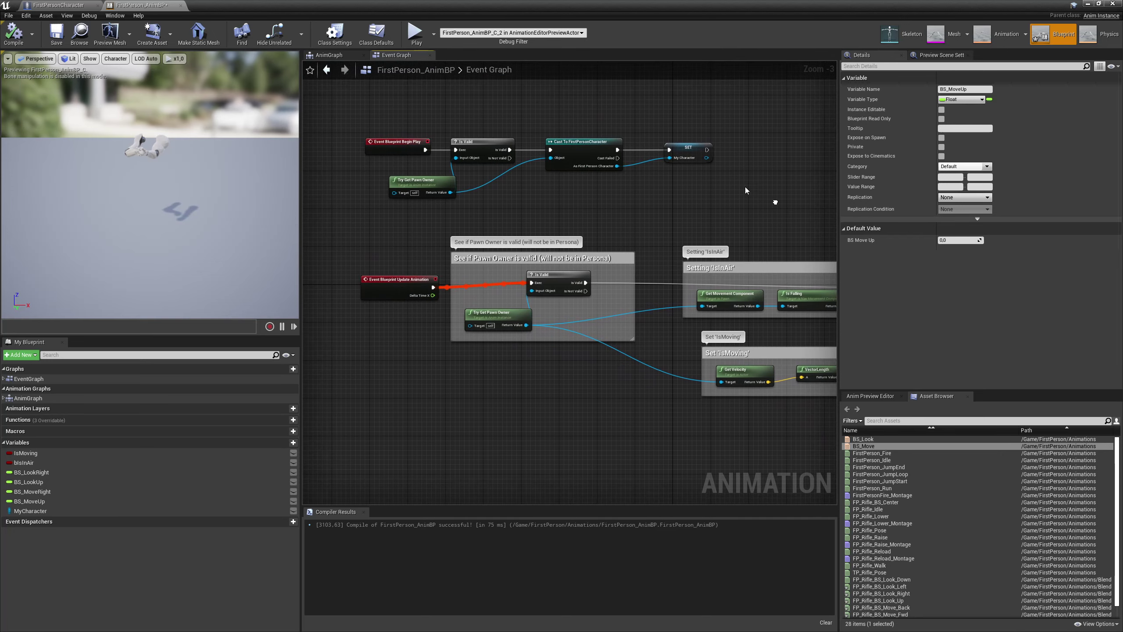
right_drag(698, 215, 665, 185)
right_click(664, 181)
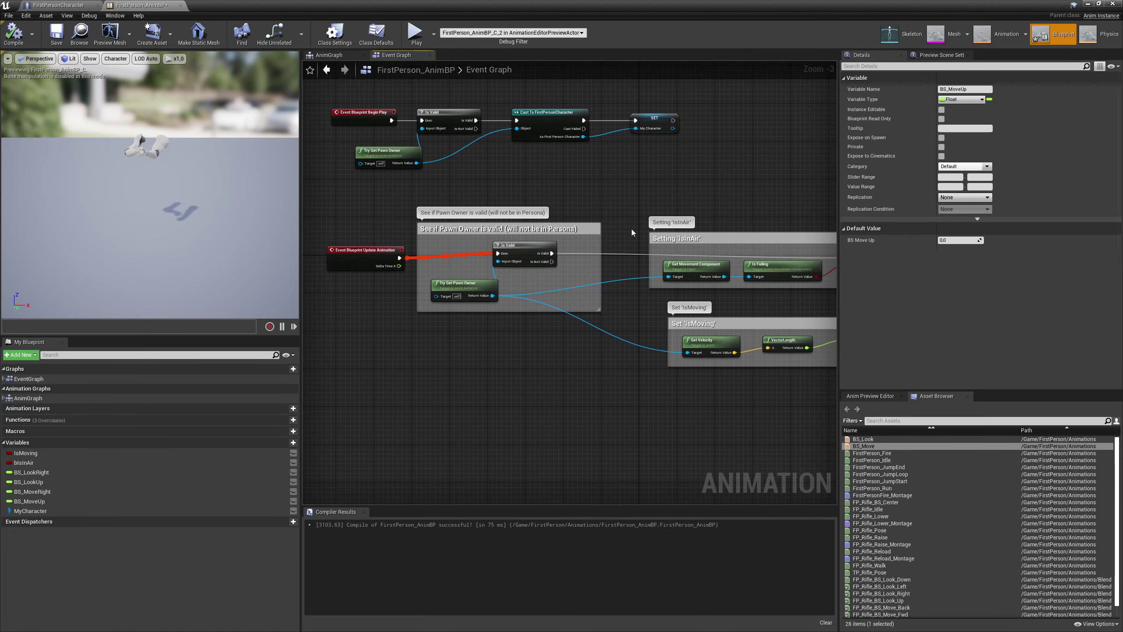
scroll(469, 296, up, 1)
click(548, 370)
right_drag(548, 373, 552, 350)
right_drag(750, 377, 581, 361)
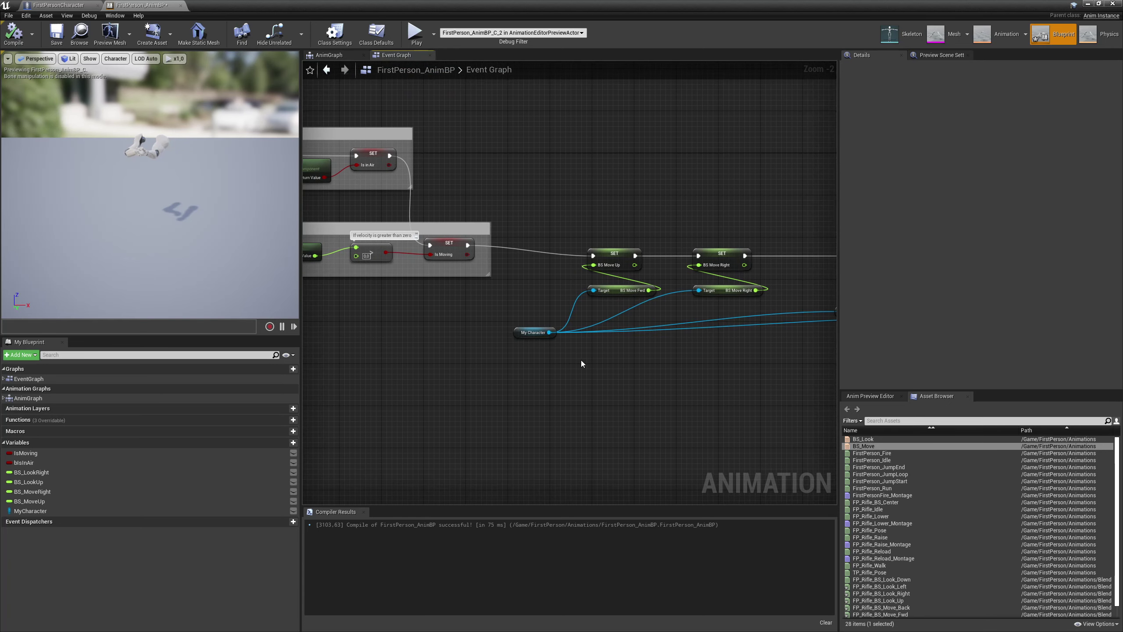
click(523, 332)
right_drag(717, 374, 762, 401)
right_drag(570, 196, 793, 261)
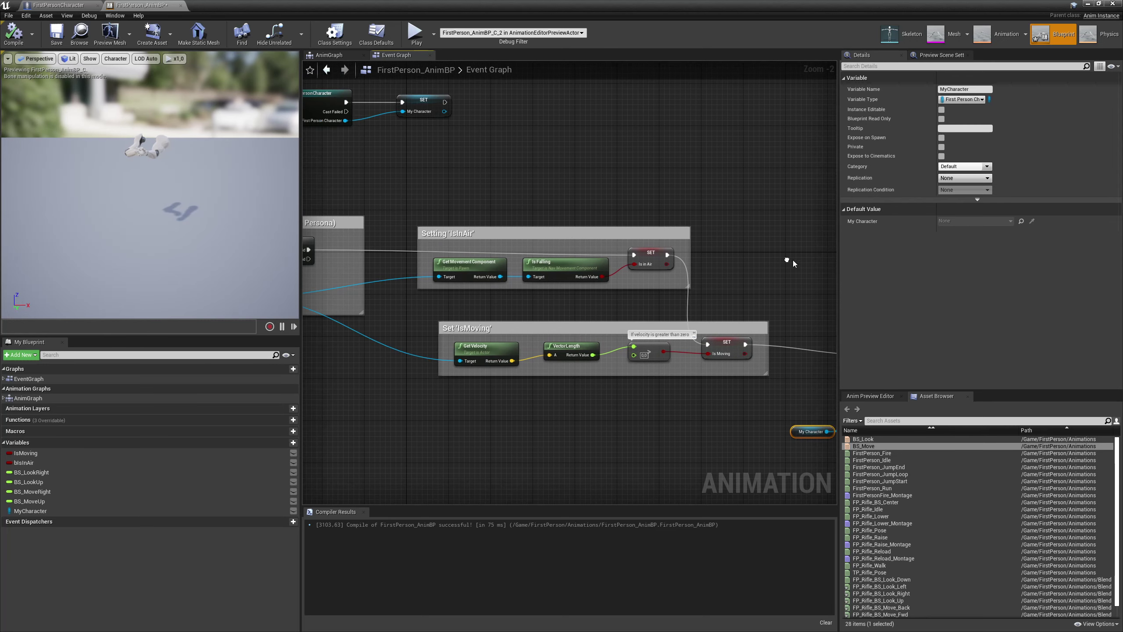
right_drag(527, 163, 739, 216)
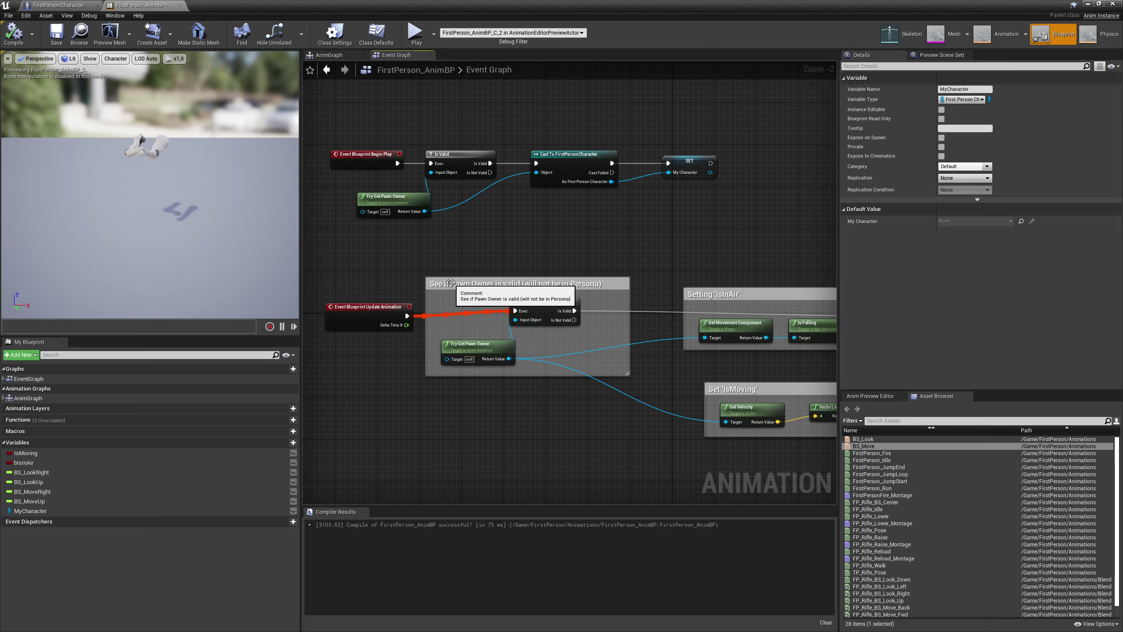
Place a MyCharacter getter below the pawn owner validity group and wire it to the targets of Get Movement Component and Get Velocity
click(515, 387)
right_drag(565, 322, 543, 259)
click(468, 344)
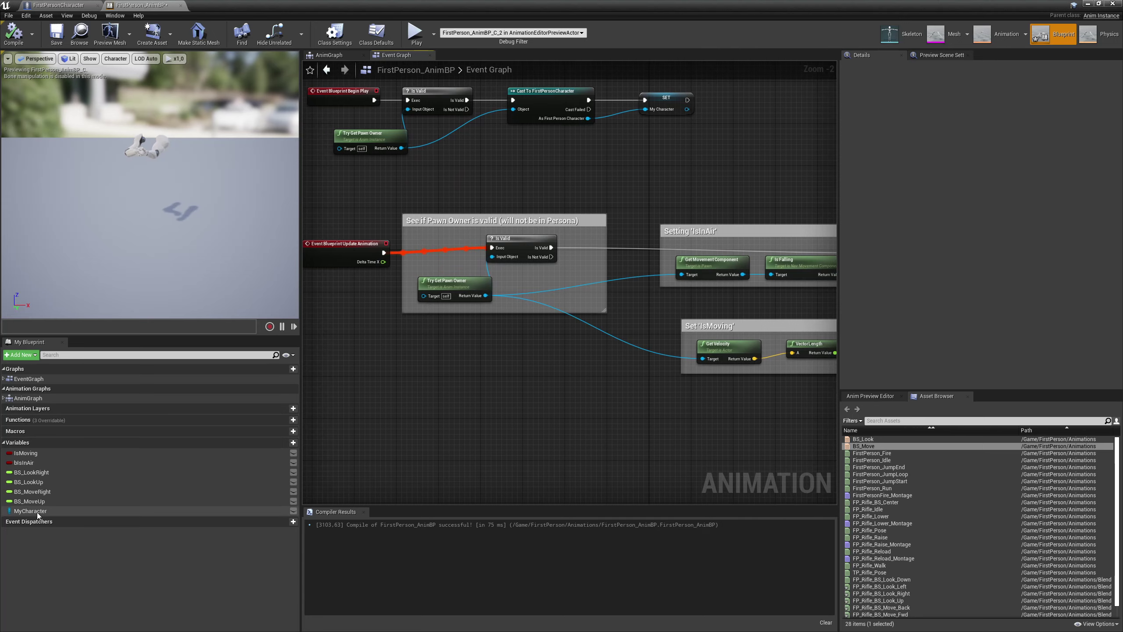
drag(35, 512, 335, 429)
drag(426, 347, 427, 350)
right_drag(464, 350, 409, 346)
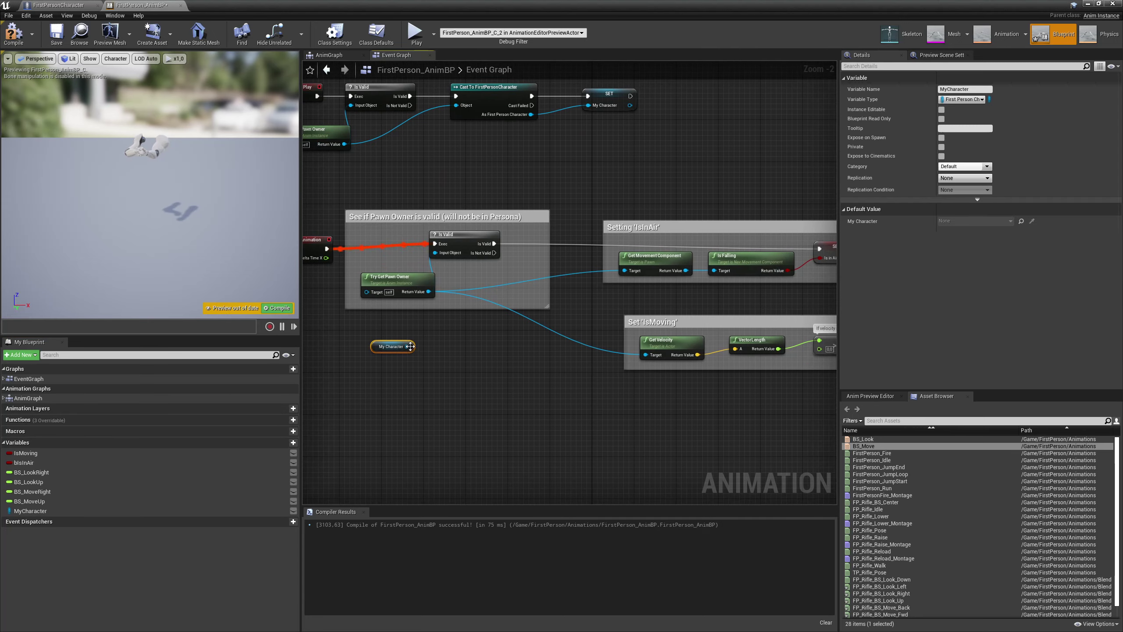
drag(409, 347, 624, 271)
drag(407, 346, 645, 355)
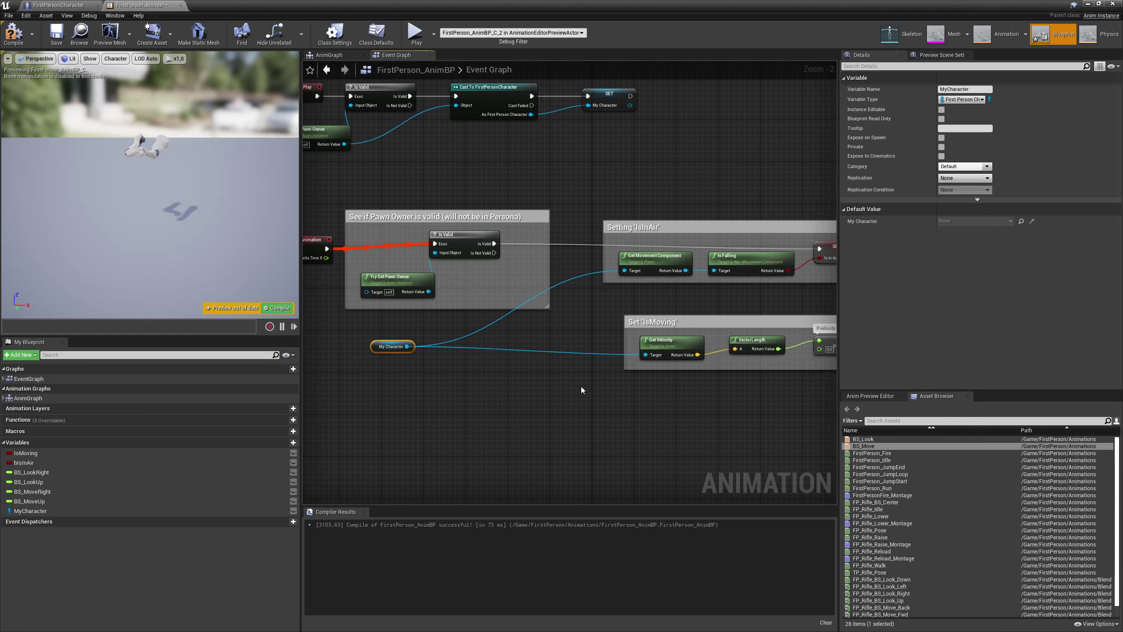
click(569, 389)
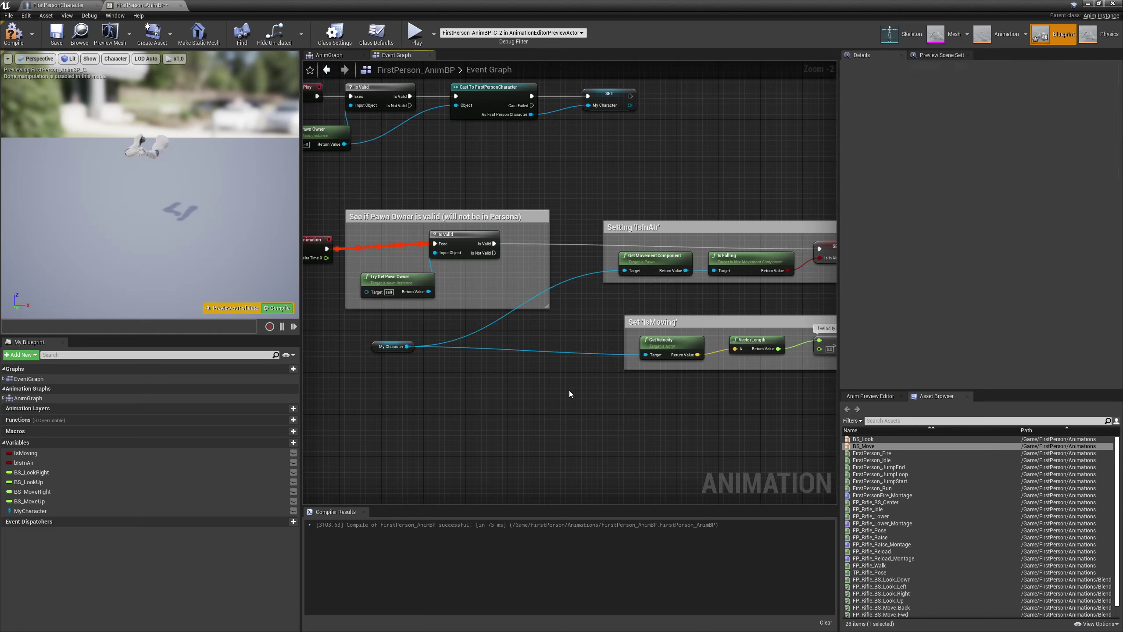
Replace the update event's Try Get Pawn Owner node with MyCharacter as the Is Valid input object, and compile the blueprint
click(422, 288)
key(Delete)
drag(407, 347, 440, 256)
right_drag(602, 411, 469, 376)
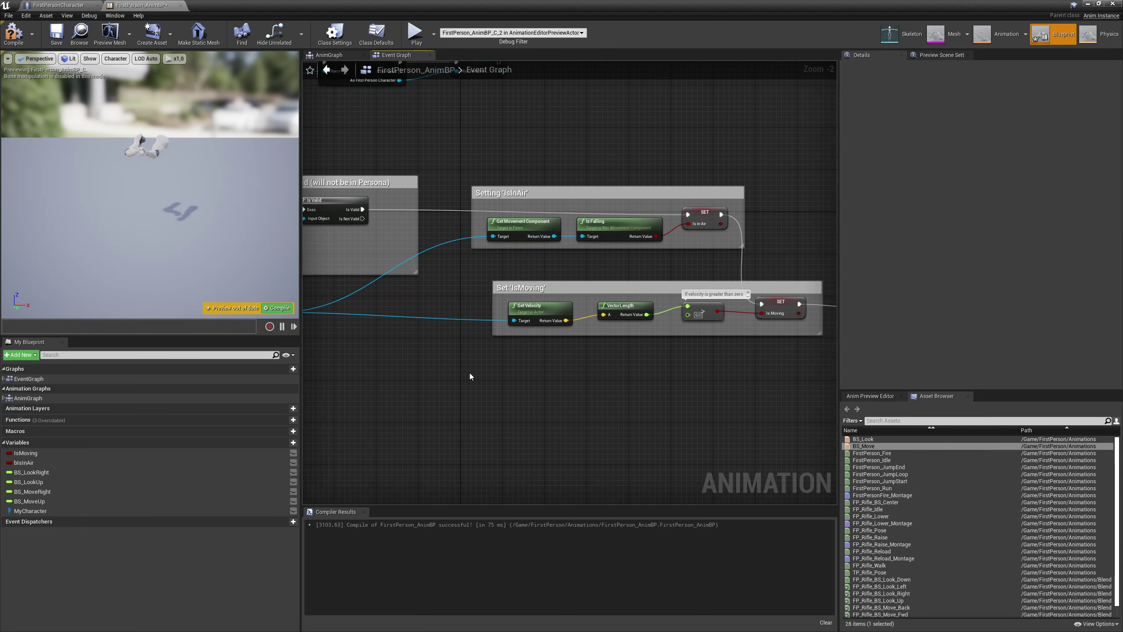
click(15, 32)
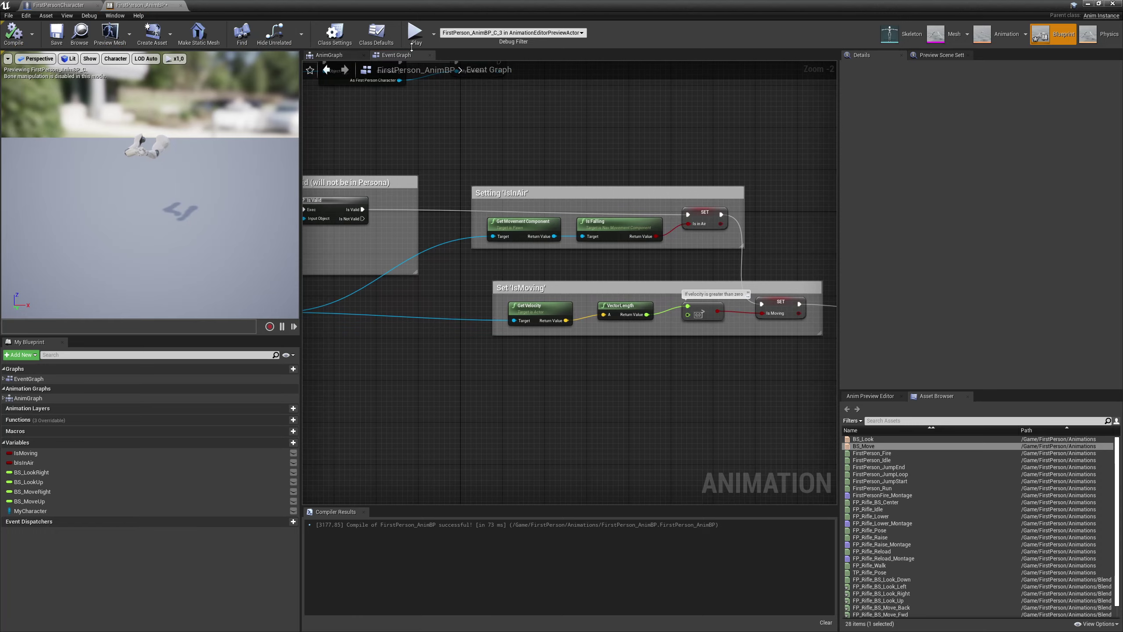
Play-test the rifle's additive animation in first person, end the session and return to the animation blueprint
click(414, 32)
click(414, 32)
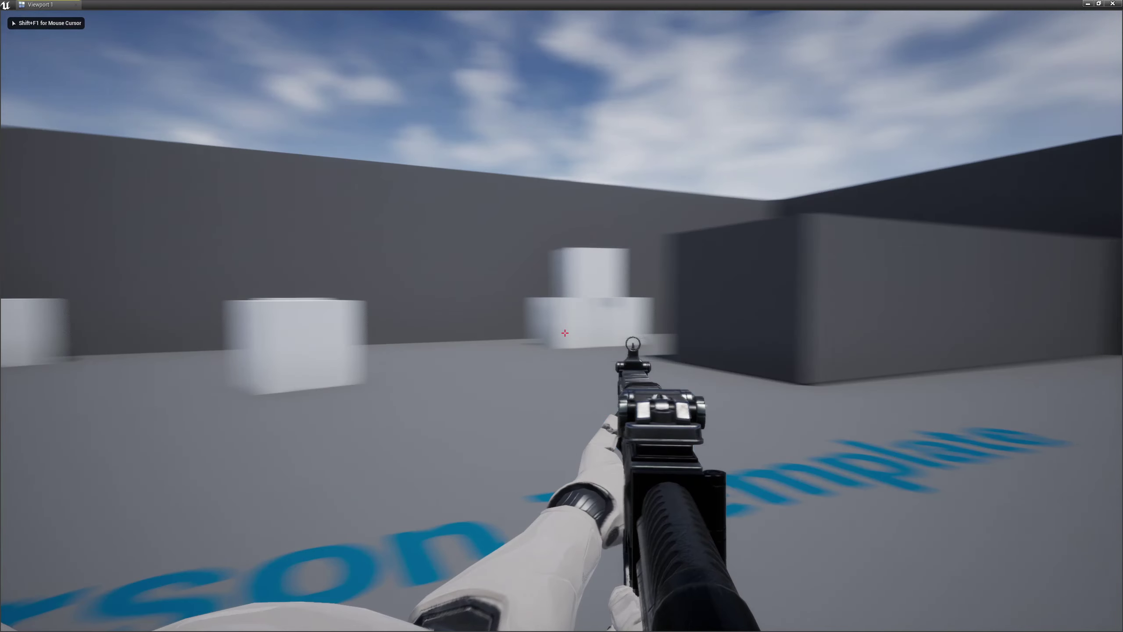
key(F8)
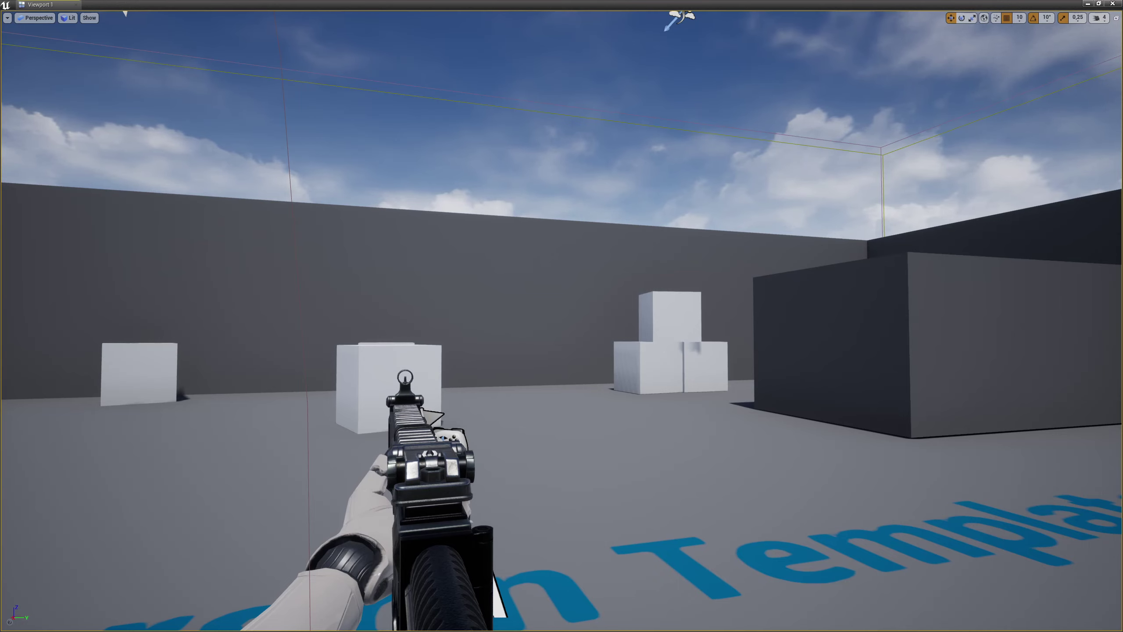
click(1087, 4)
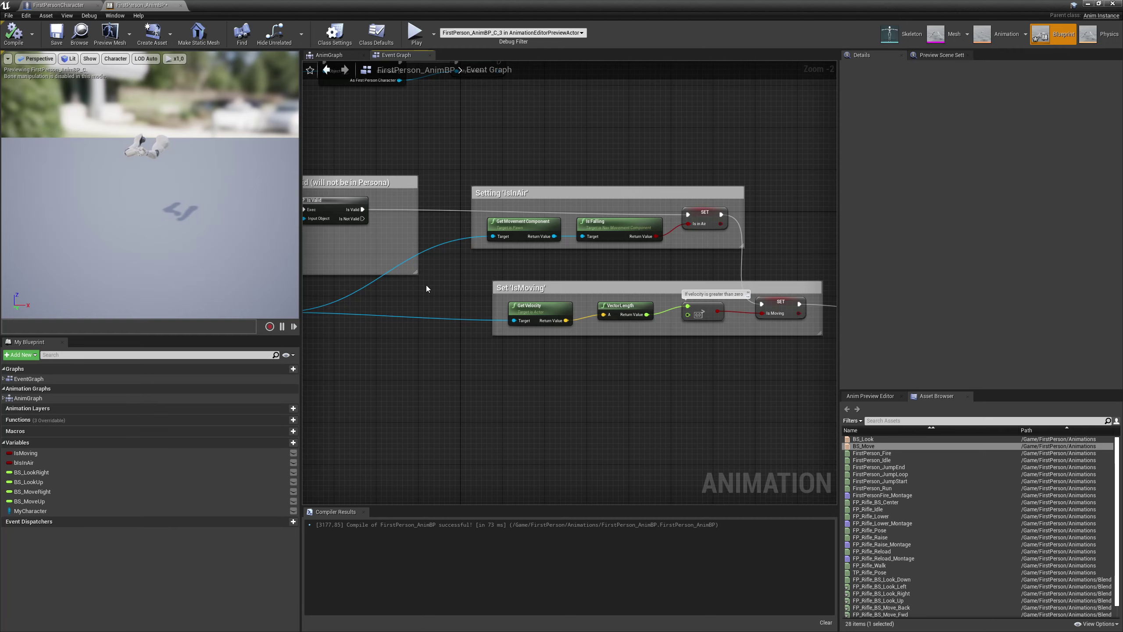
Set the interpolation time of both the LookRight and LookUp axes in BS_Look to 0.4 and save the blend space
double_click(860, 439)
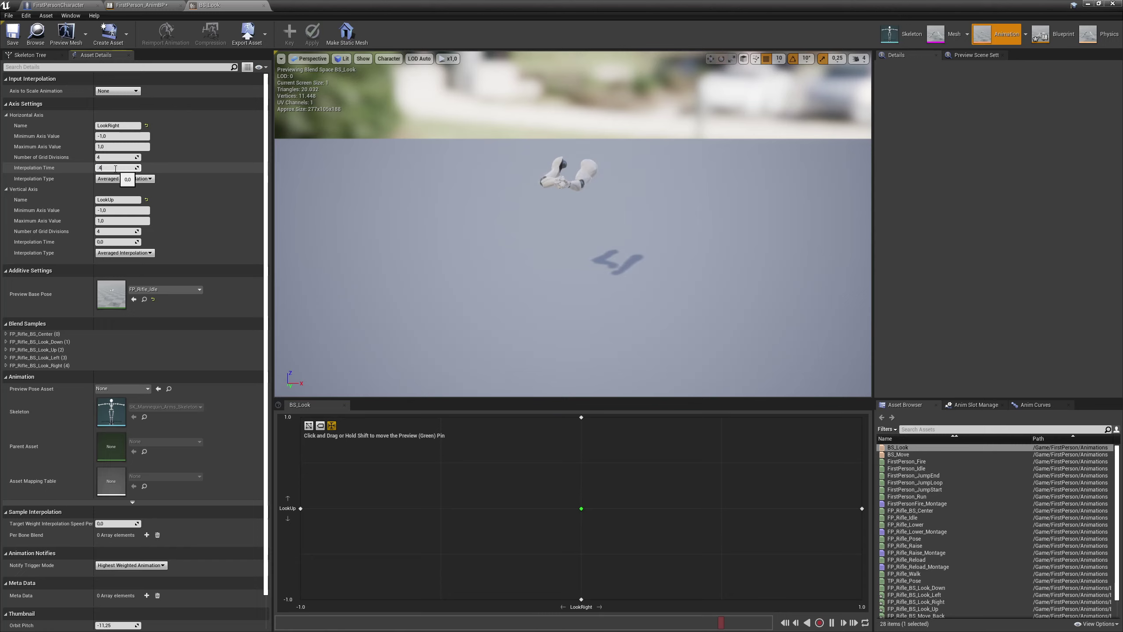
key(Return)
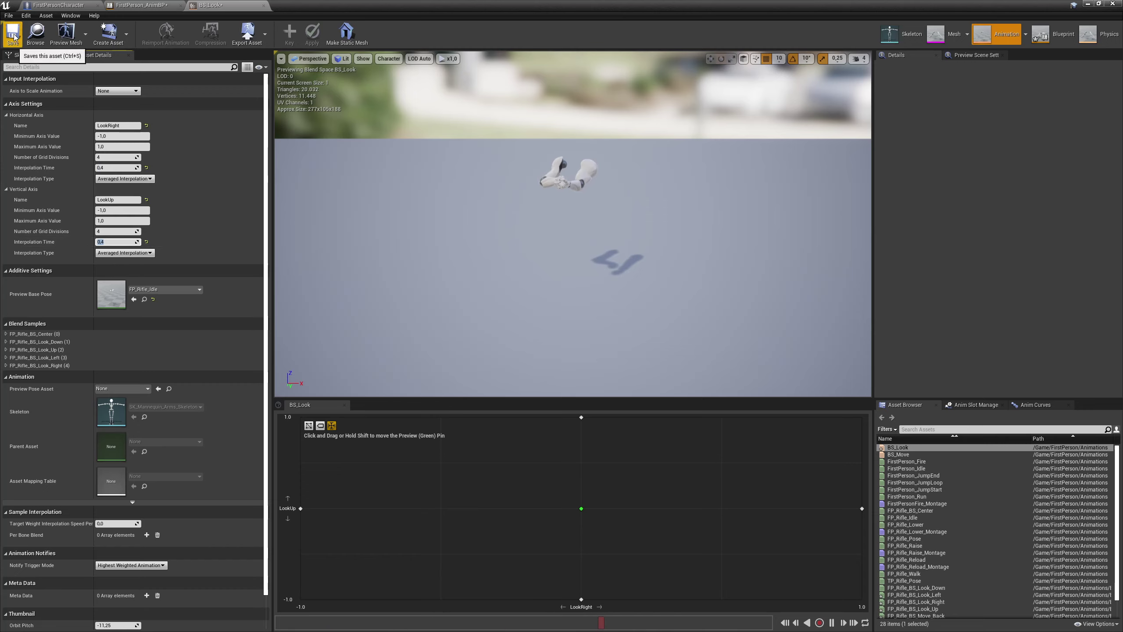
click(14, 37)
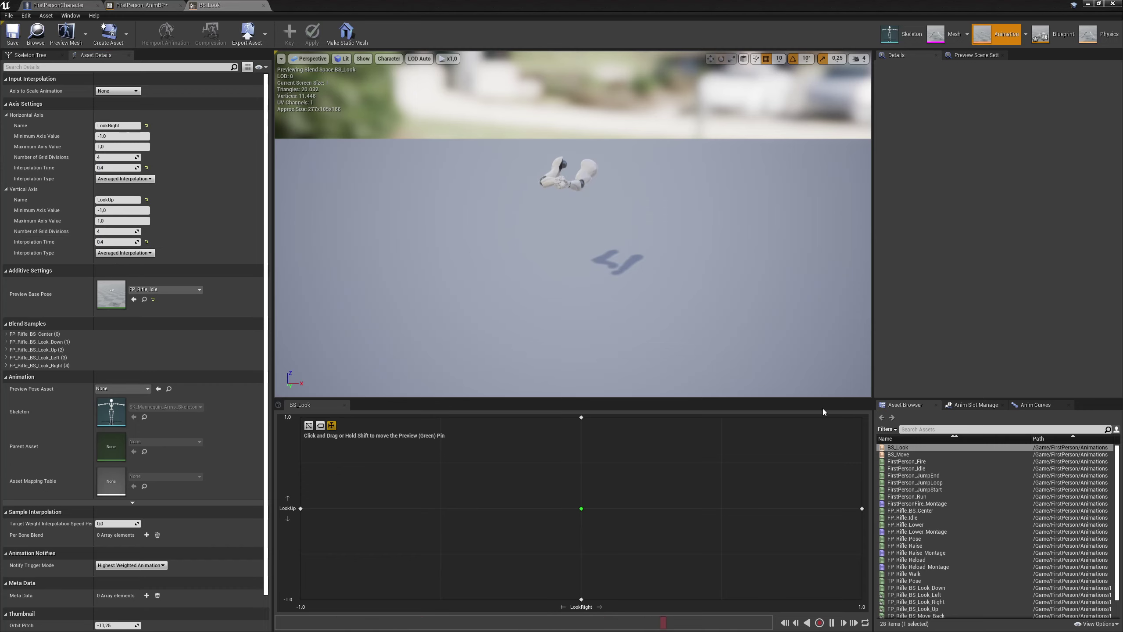
Set the interpolation time of both the MoveRight and MoveFwd axes in BS_Move to 0.4 and save the blend space
double_click(898, 454)
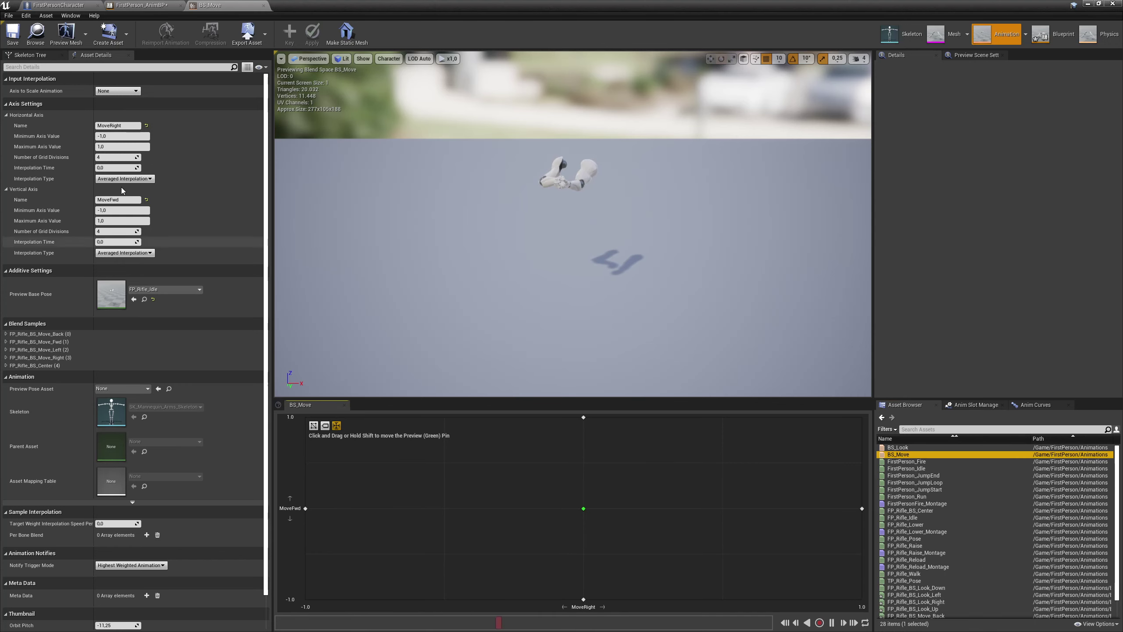
click(102, 167)
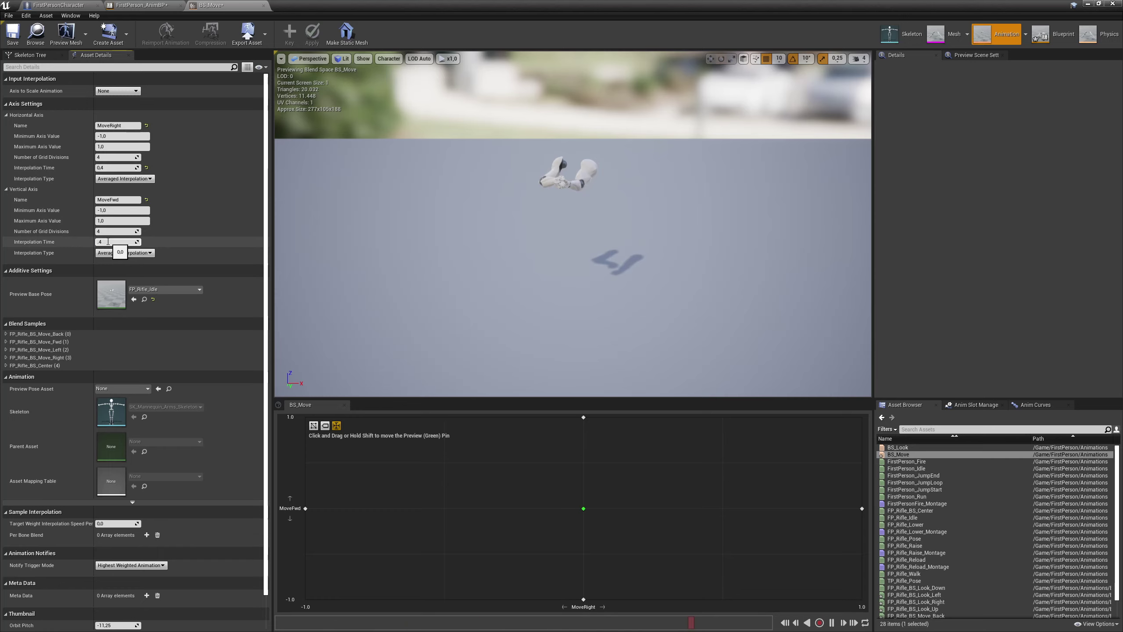
click(171, 211)
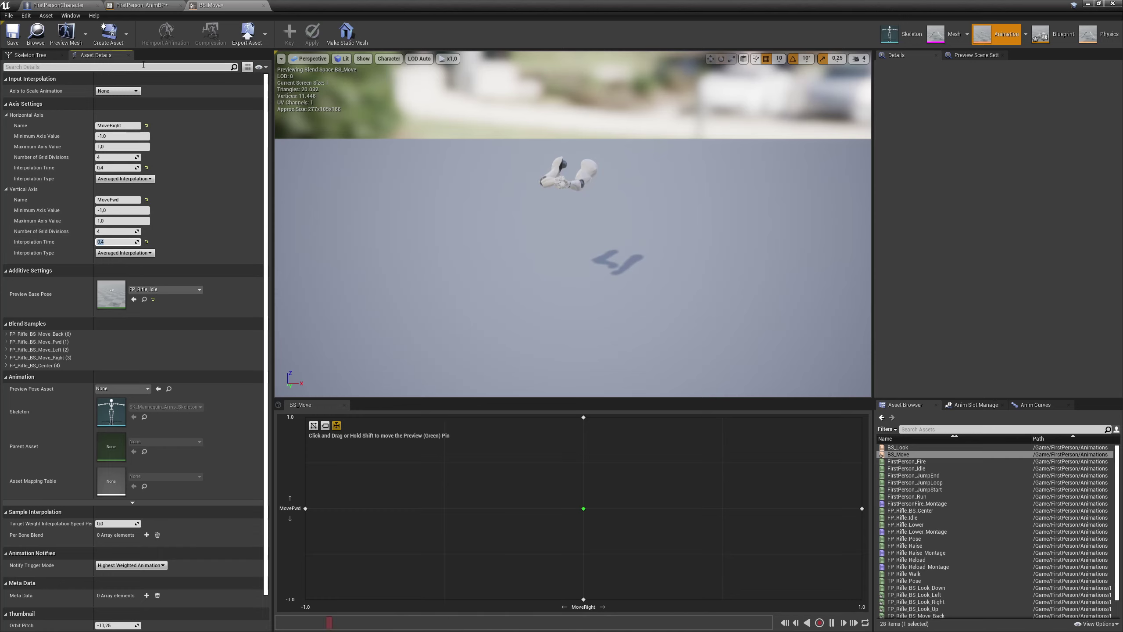
click(12, 34)
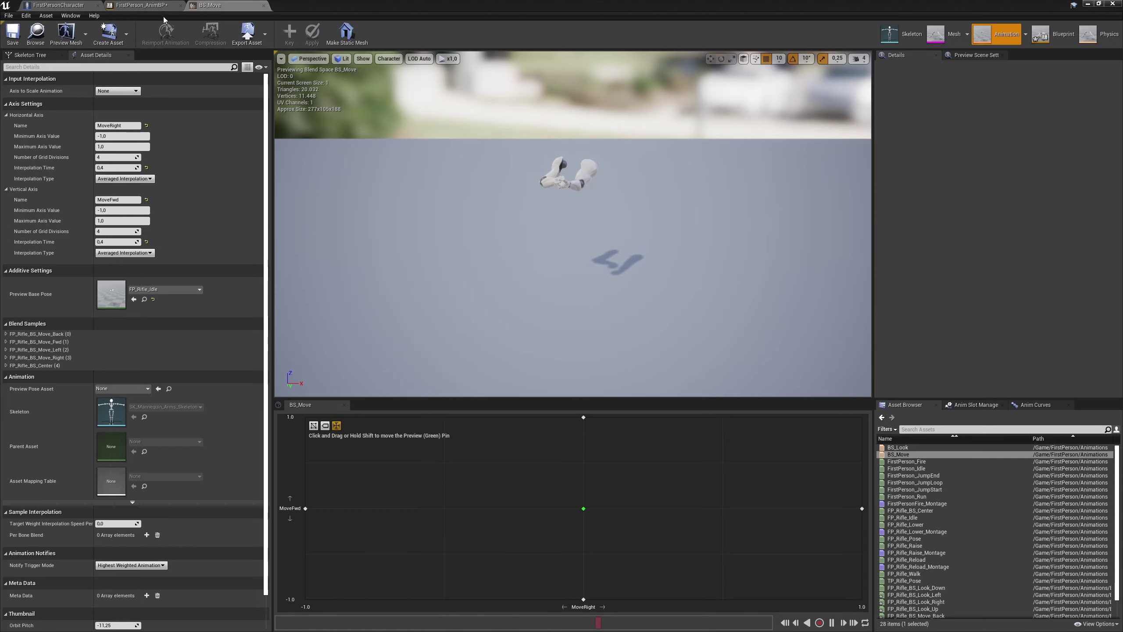
In FirstPerson_AnimBP's AnimGraph, set the alpha of the Apply Mesh Space Additive node fed by BS_Look to 0.2
click(142, 5)
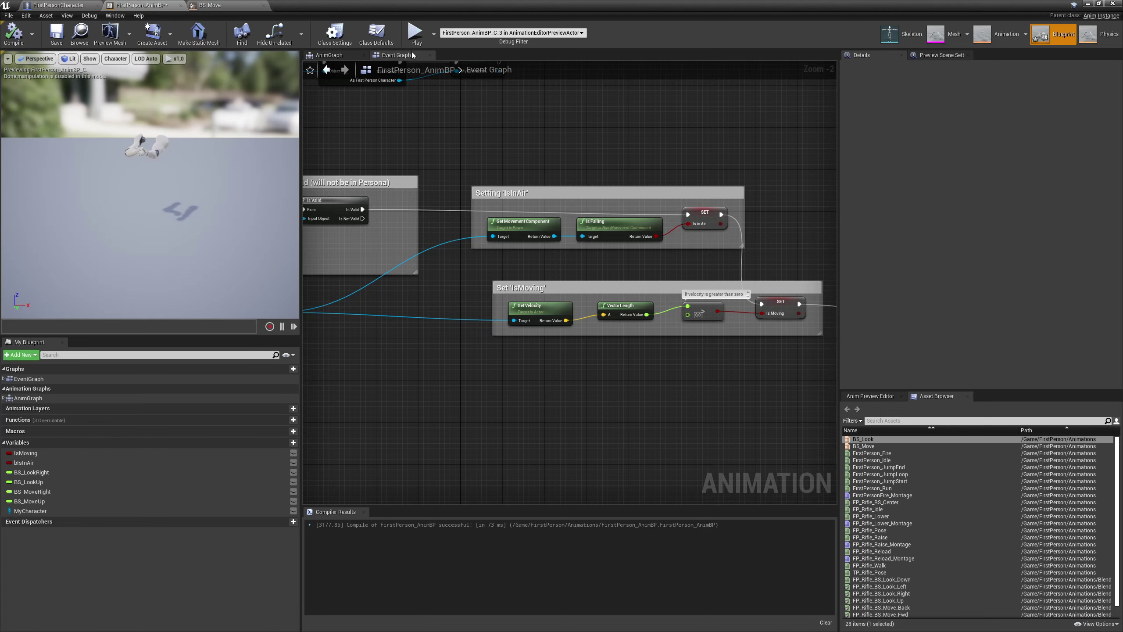
click(343, 56)
right_drag(570, 200, 449, 211)
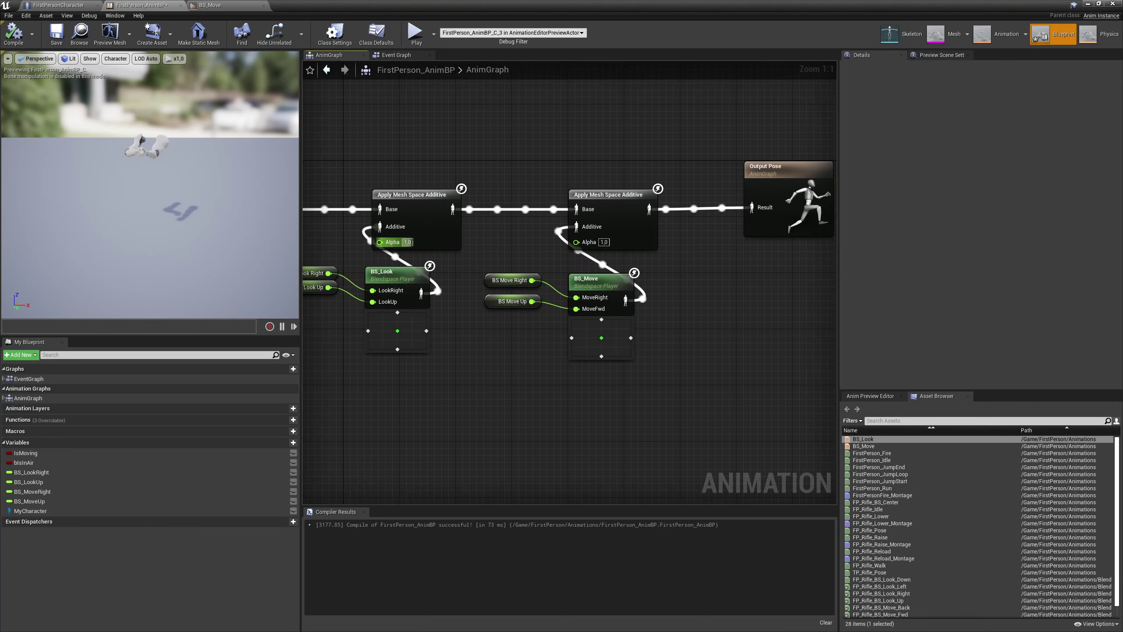
click(408, 244)
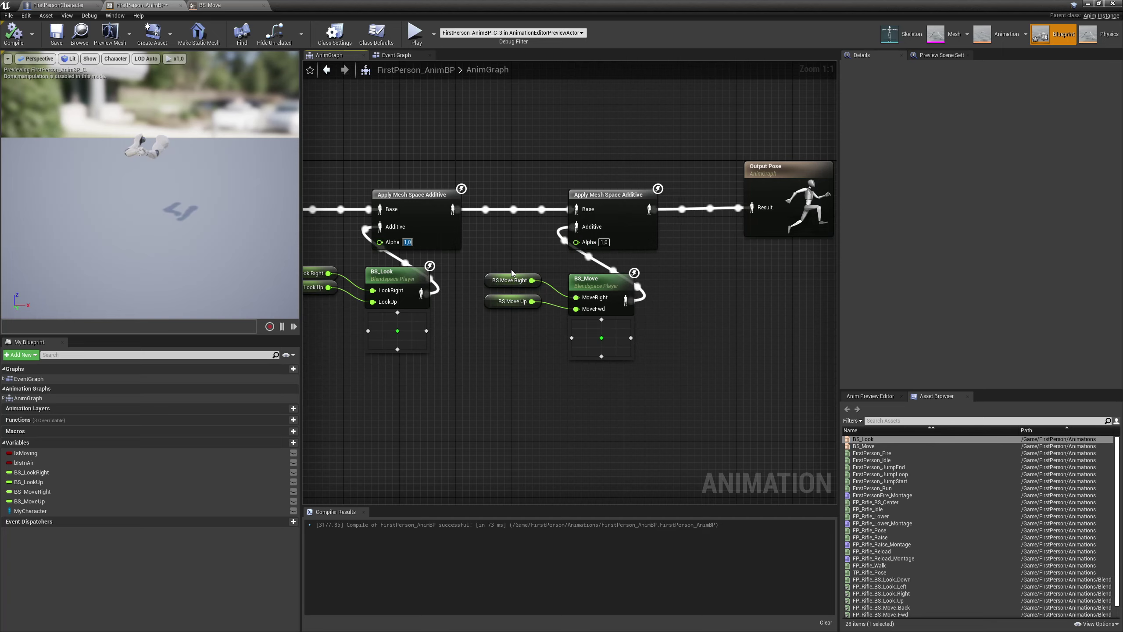
text(.2)
key(Return)
Set the alpha of the Apply Mesh Space Additive node fed by BS_Move to 0.3 and compile the blueprint
click(604, 242)
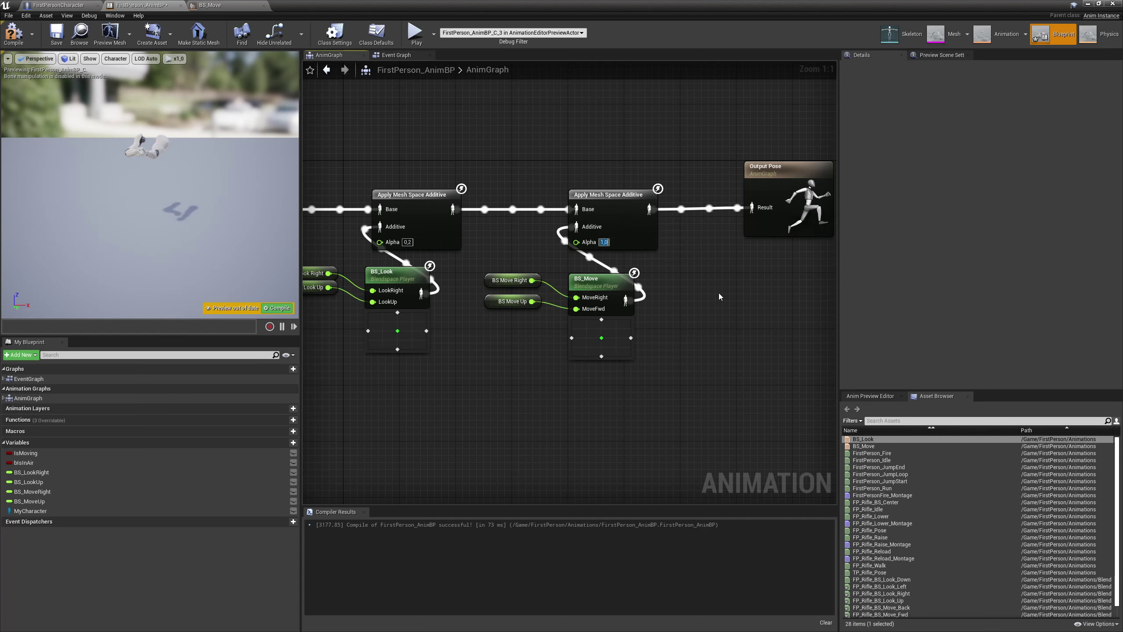
text(.3)
key(Return)
click(13, 33)
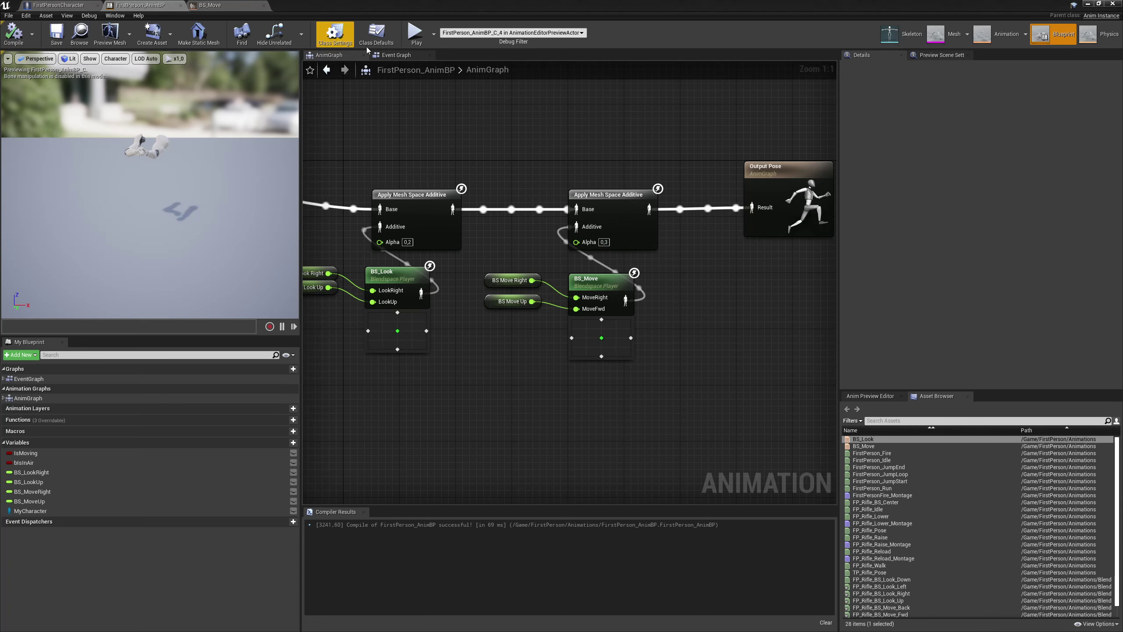
Play-test the softened additive motion by looking around, strafing, and walking forward and backward, and end the session
click(409, 42)
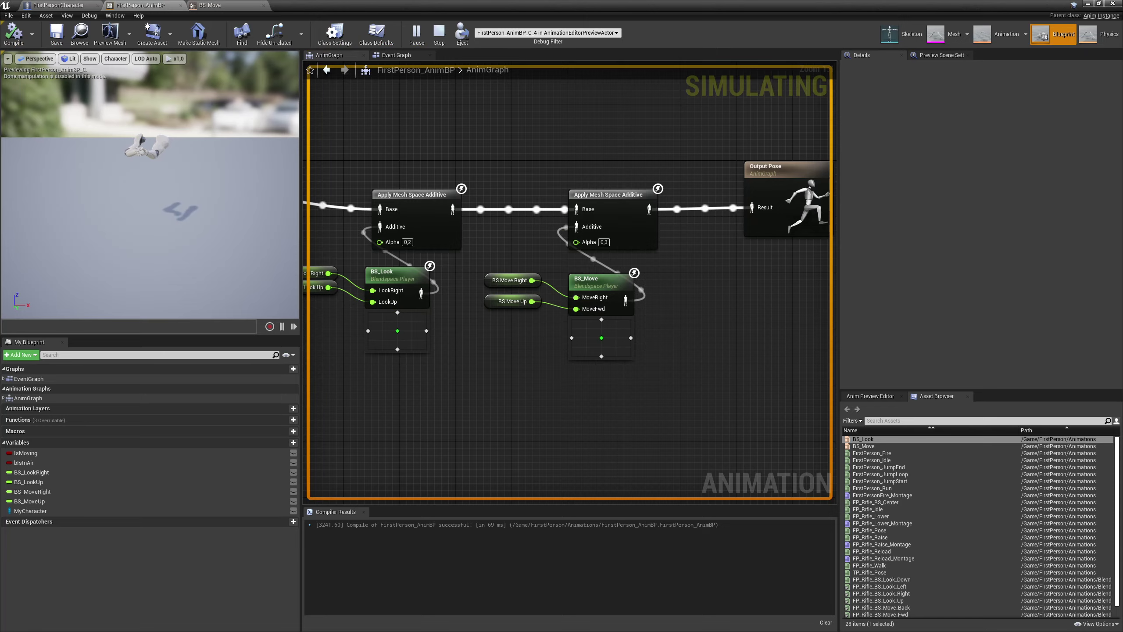
key(alt+Tab)
click(626, 408)
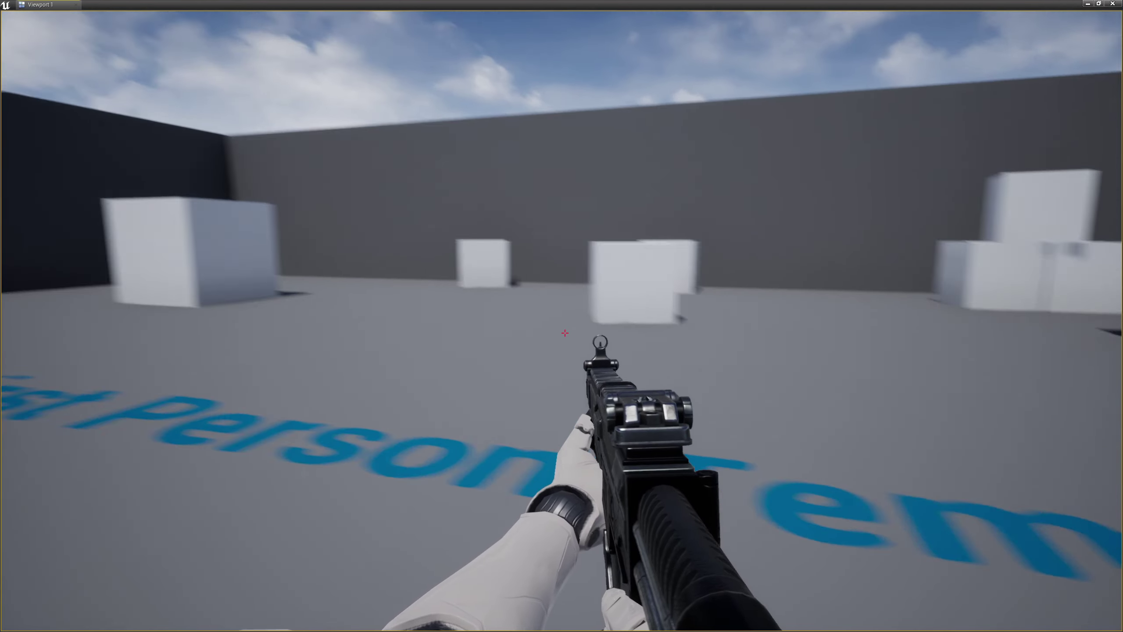
key(d)
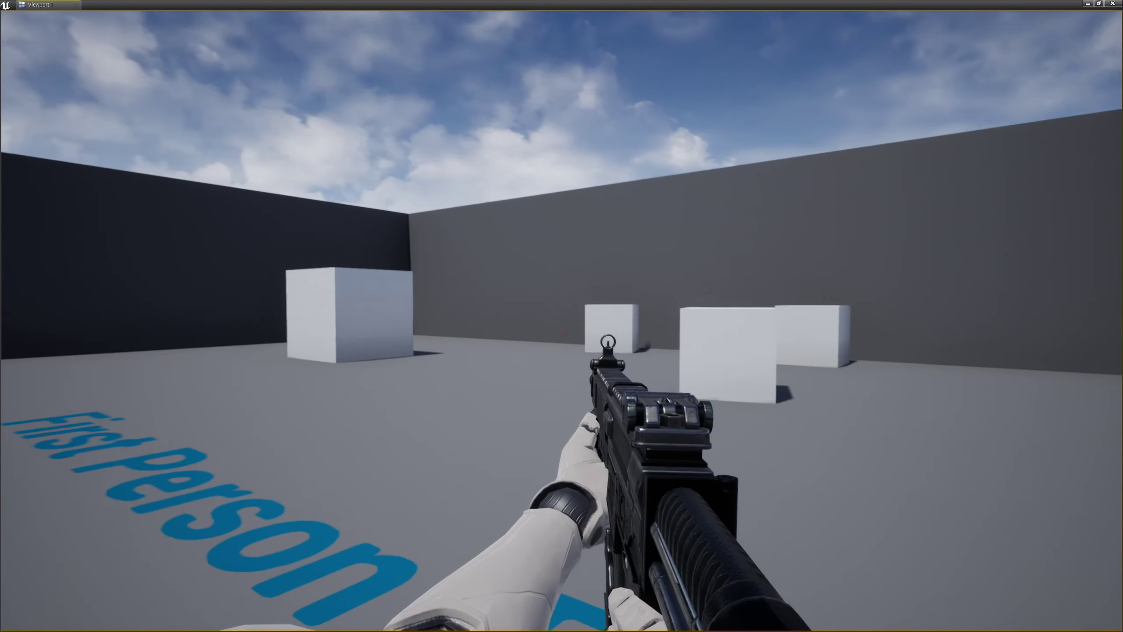
key(w)
key(s)
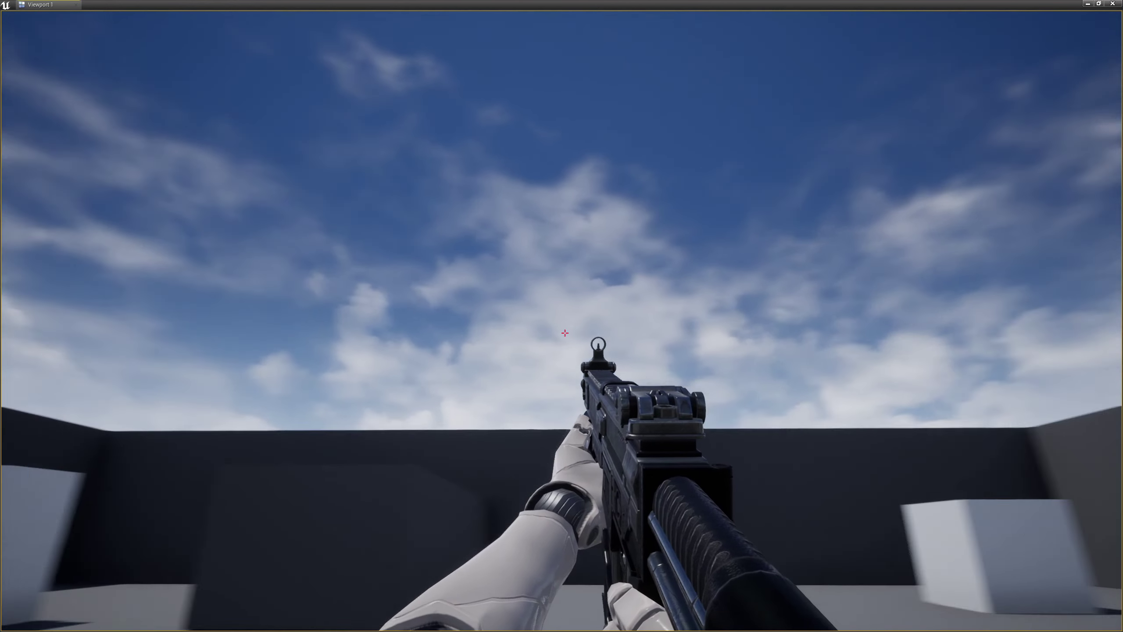
key(Escape)
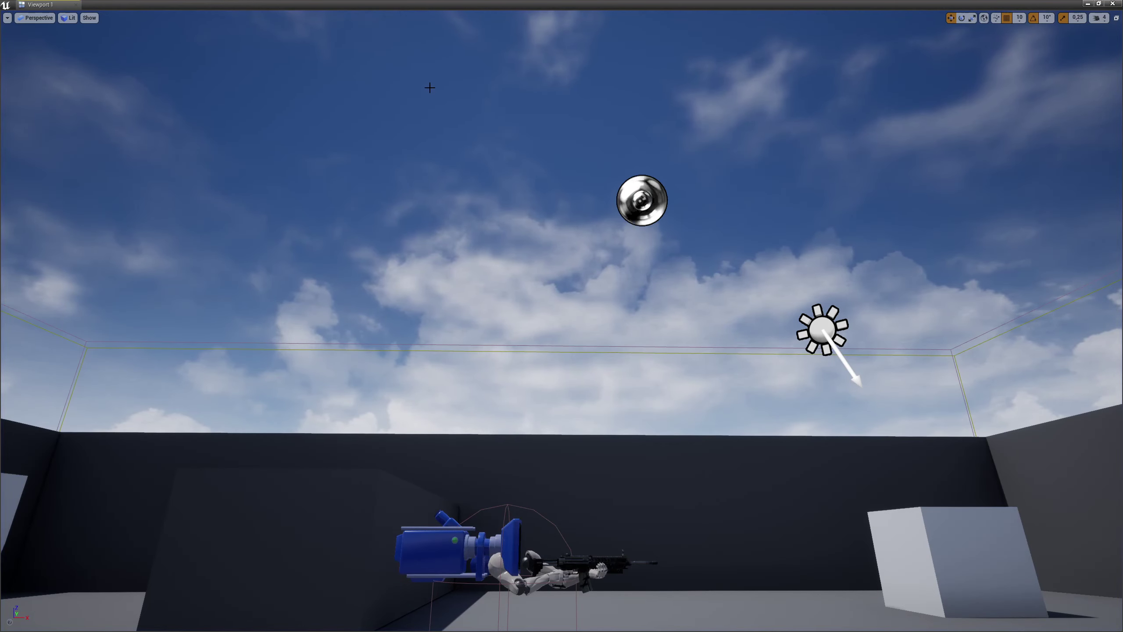
click(1086, 4)
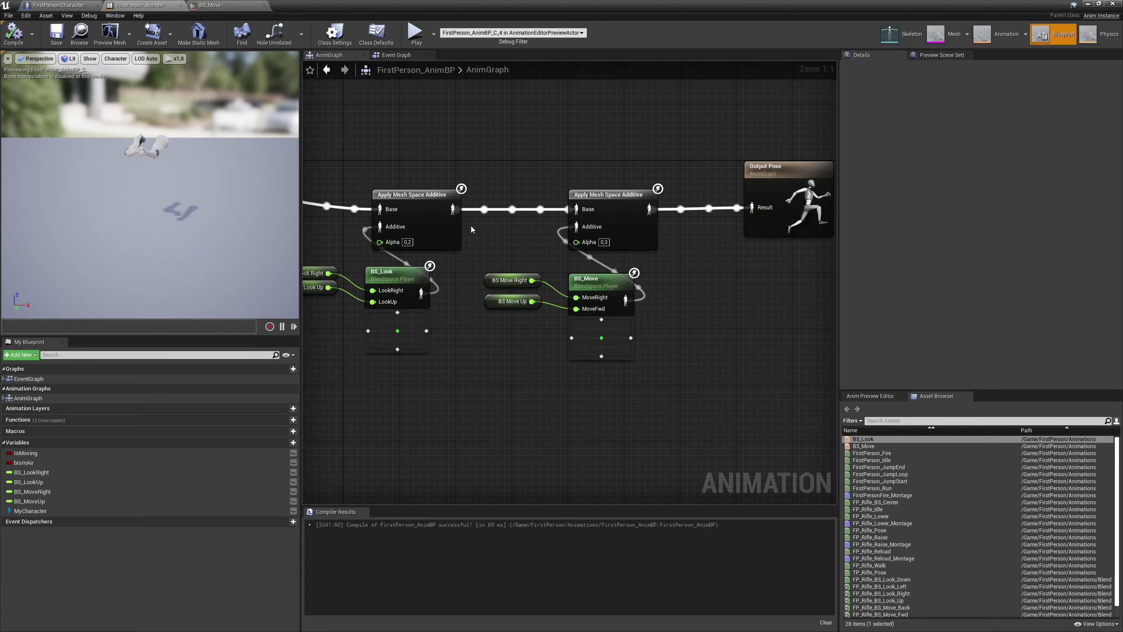
Minimize the asset editor window and close the Message Log to get back to the level editor
click(224, 9)
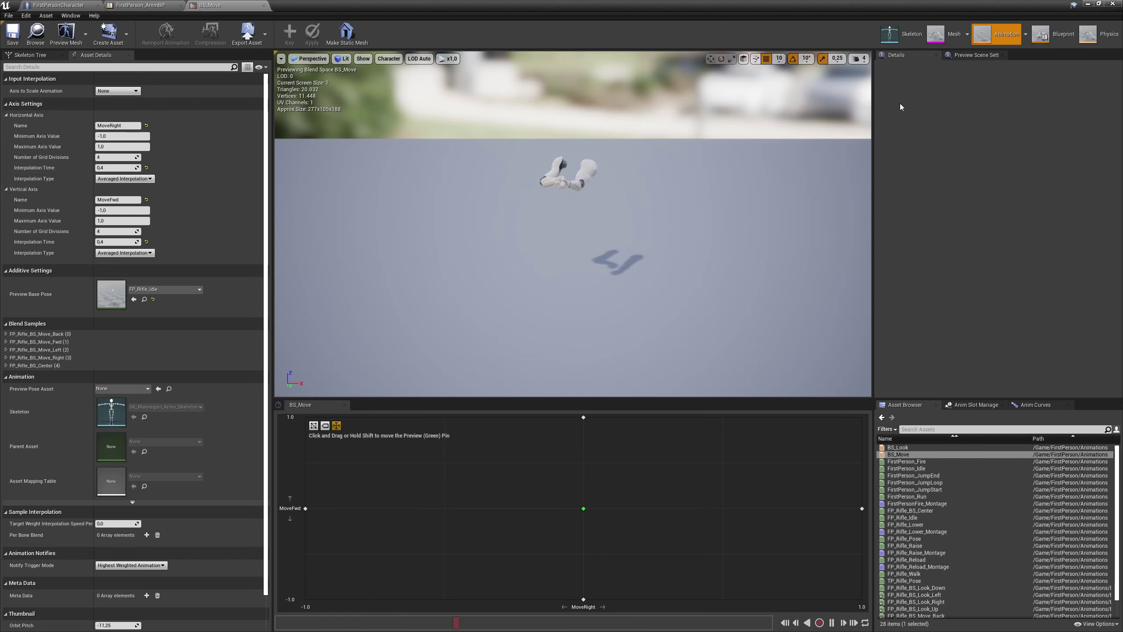
click(1087, 3)
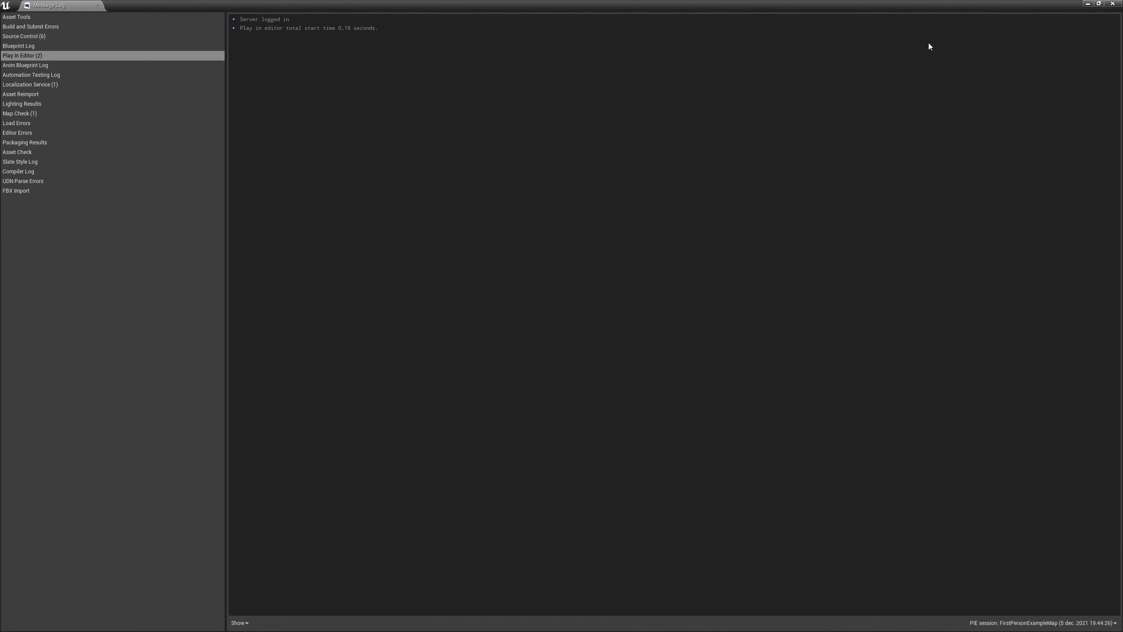
click(1118, 4)
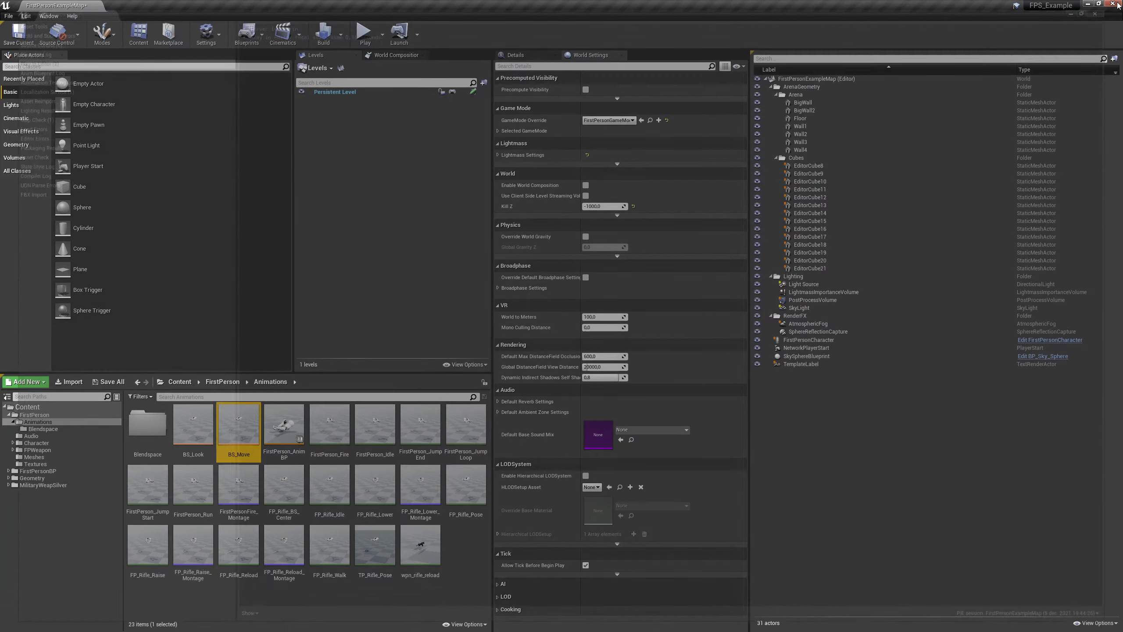